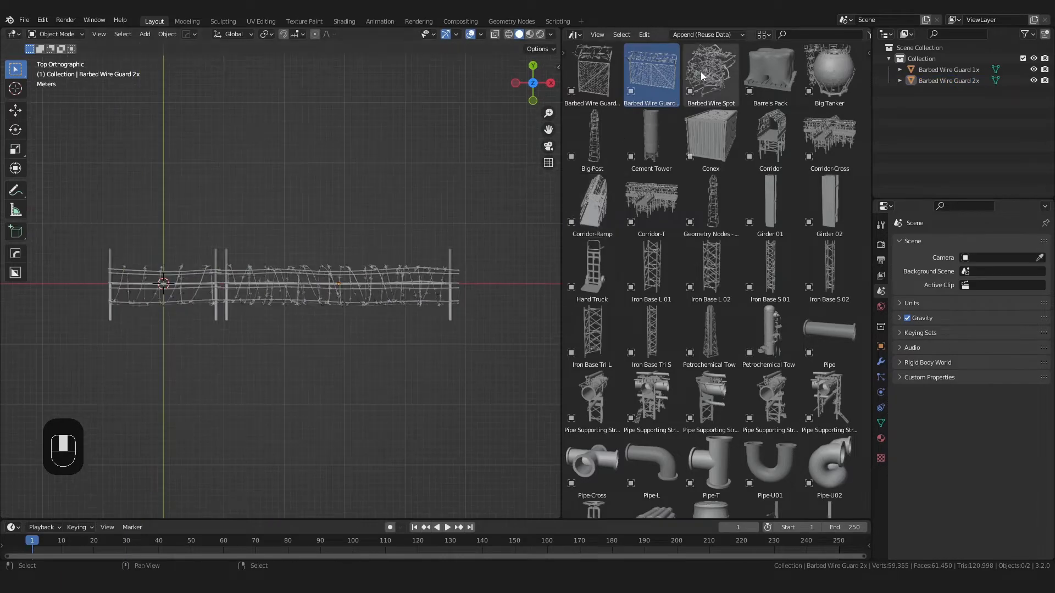
Step: Bring the Barbed Wire Spot asset into the scene above the two fence panels and widen the 3D viewport
{"action": "middle_click_drag", "start_coordinate": [228, 303], "coordinate": [347, 261]}
{"action": "key", "text": "KP_1"}
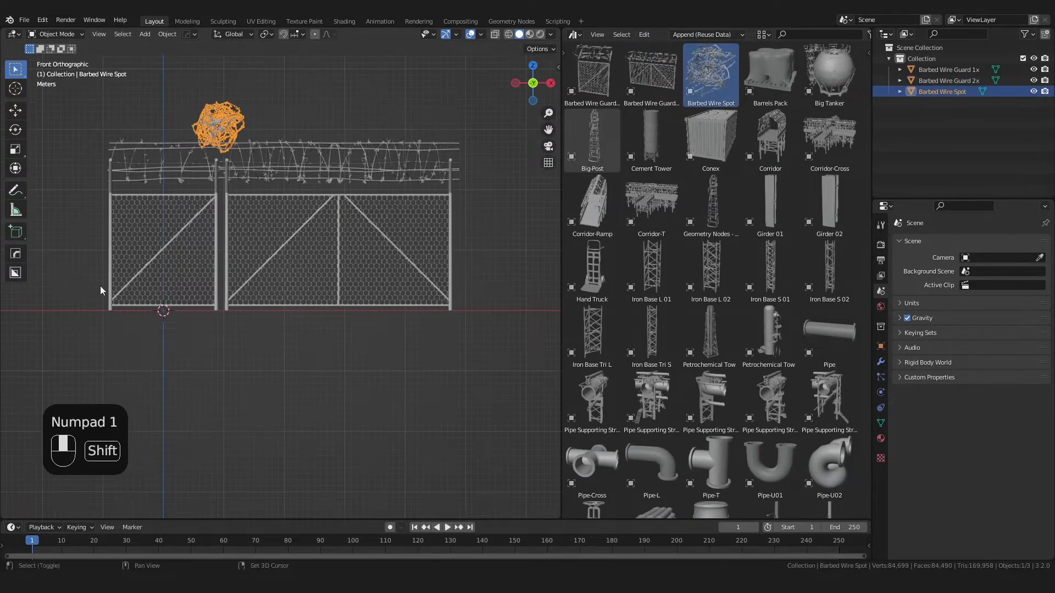
{"action": "middle_click_drag", "start_coordinate": [101, 292], "coordinate": [188, 405], "text": "shift"}
{"action": "scroll", "coordinate": [342, 302], "scroll_direction": "up", "scroll_amount": 5}
{"action": "middle_click_drag", "start_coordinate": [341, 301], "coordinate": [333, 300], "text": "shift"}
{"action": "left_click_drag", "start_coordinate": [561, 112], "coordinate": [747, 126]}
{"action": "middle_click_drag", "start_coordinate": [552, 263], "coordinate": [447, 299], "text": "shift"}
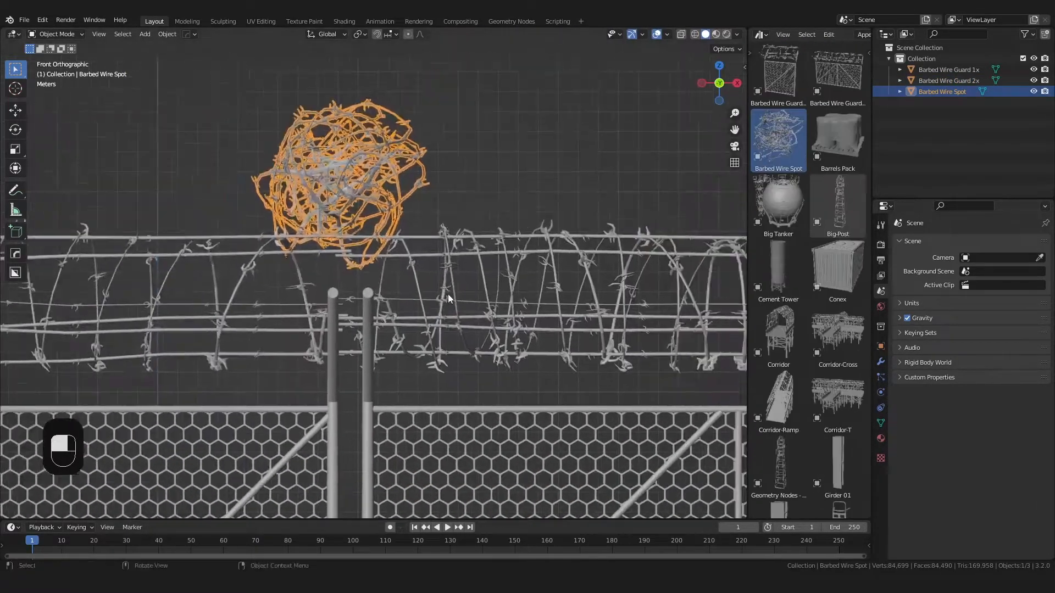
Step: Move the barbed wire spot down over the posts where the single and double fence panels meet
{"action": "scroll", "coordinate": [447, 299], "scroll_direction": "down", "scroll_amount": 1}
{"action": "key", "text": "g"}
{"action": "left_click", "coordinate": [393, 205]}
{"action": "key", "text": "g"}
{"action": "left_click", "coordinate": [375, 235]}
Step: Adjust the position of the Barbed Wire Guard 1x panel beside the double panel
{"action": "middle_click_drag", "start_coordinate": [372, 237], "coordinate": [464, 305]}
{"action": "scroll", "coordinate": [385, 318], "scroll_direction": "up", "scroll_amount": 3}
{"action": "left_click", "coordinate": [345, 317]}
{"action": "key", "text": "g"}
{"action": "middle_click_drag", "start_coordinate": [464, 306], "coordinate": [451, 304]}
{"action": "left_click", "coordinate": [446, 302]}
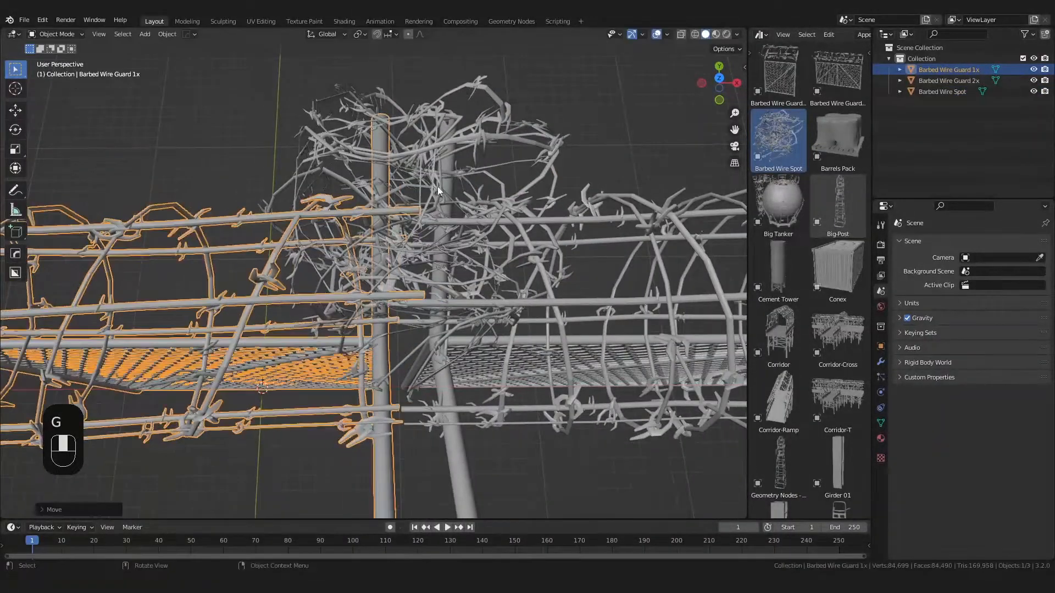
Step: Reposition the barbed wire spot around the adjoining post tops and resize it to cover the joint
{"action": "left_click", "coordinate": [437, 187]}
{"action": "mouse_move", "coordinate": [437, 186]}
{"action": "middle_mouse_down"}
{"action": "mouse_move", "coordinate": [391, 220]}
{"action": "mouse_move", "coordinate": [450, 181]}
{"action": "middle_mouse_up"}
{"action": "key", "text": "g"}
{"action": "left_click", "coordinate": [478, 252]}
{"action": "scroll", "coordinate": [483, 261], "scroll_direction": "down", "scroll_amount": 3}
{"action": "key", "text": "s"}
{"action": "left_click", "coordinate": [484, 266]}
Step: Duplicate the barbed wire spot, rotate the copy freely and place it over the double panel's outer end post
{"action": "key", "text": "KP_1"}
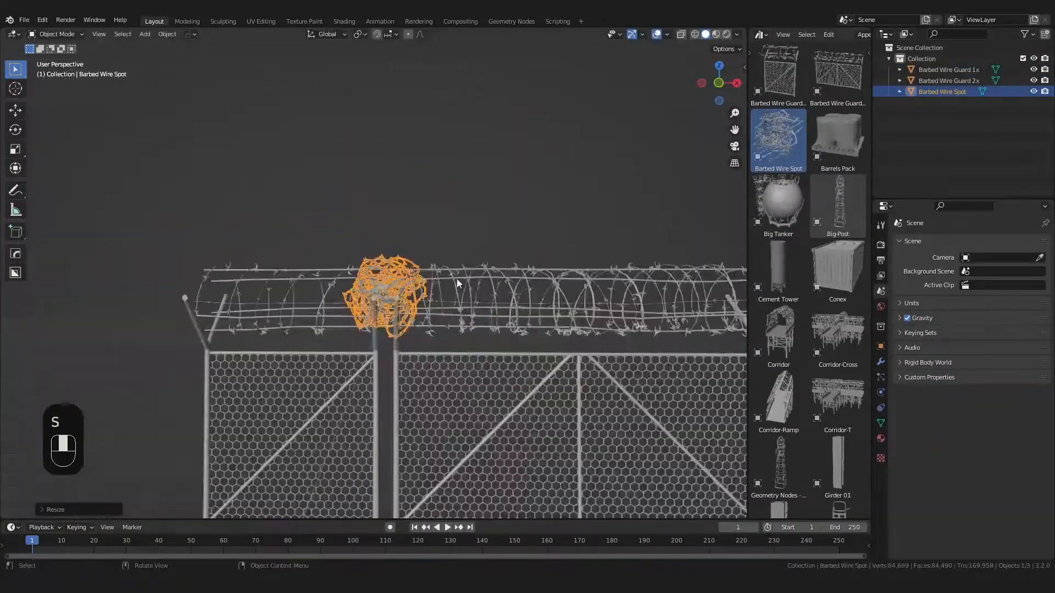
{"action": "scroll", "coordinate": [473, 325], "scroll_direction": "down", "scroll_amount": 2}
{"action": "key", "text": "shift+d"}
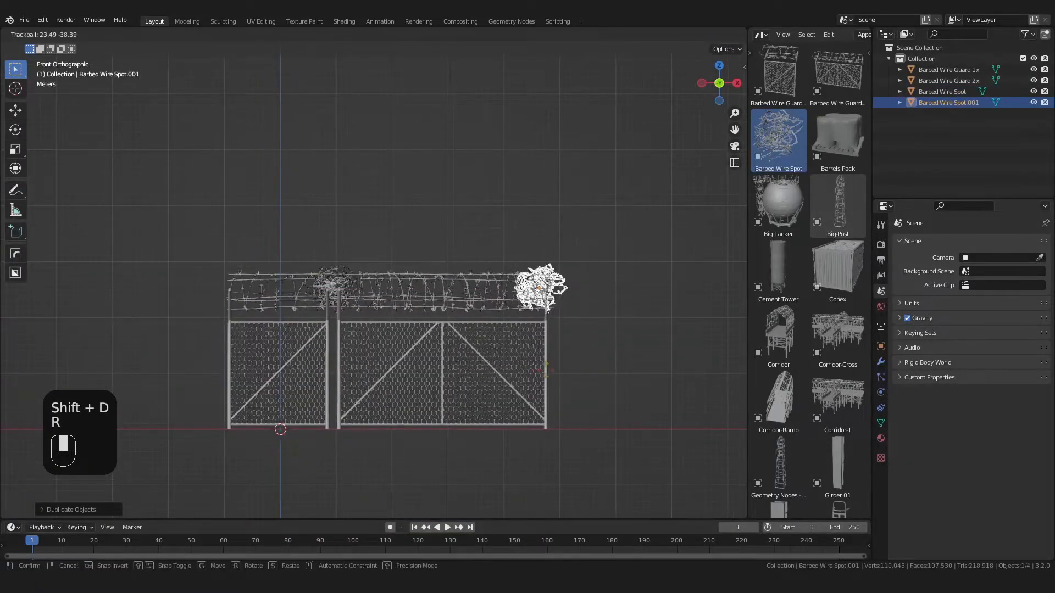
{"action": "left_click", "coordinate": [542, 373]}
{"action": "middle_click_drag", "start_coordinate": [525, 379], "coordinate": [448, 370], "text": "shift"}
{"action": "scroll", "coordinate": [448, 369], "scroll_direction": "up", "scroll_amount": 4}
{"action": "key", "text": "g"}
{"action": "left_click", "coordinate": [542, 330]}
Step: Select both fence panels and both barbed wire spots and join them into one object with Barbed Wire Guard 2x active
{"action": "middle_click_drag", "start_coordinate": [541, 330], "coordinate": [555, 351]}
{"action": "scroll", "coordinate": [566, 285], "scroll_direction": "down", "scroll_amount": 2}
{"action": "left_click_drag", "start_coordinate": [581, 207], "coordinate": [181, 385]}
{"action": "middle_click_drag", "start_coordinate": [308, 379], "coordinate": [343, 285]}
{"action": "left_click", "coordinate": [328, 329], "text": "shift"}
{"action": "key", "text": "ctrl+j"}
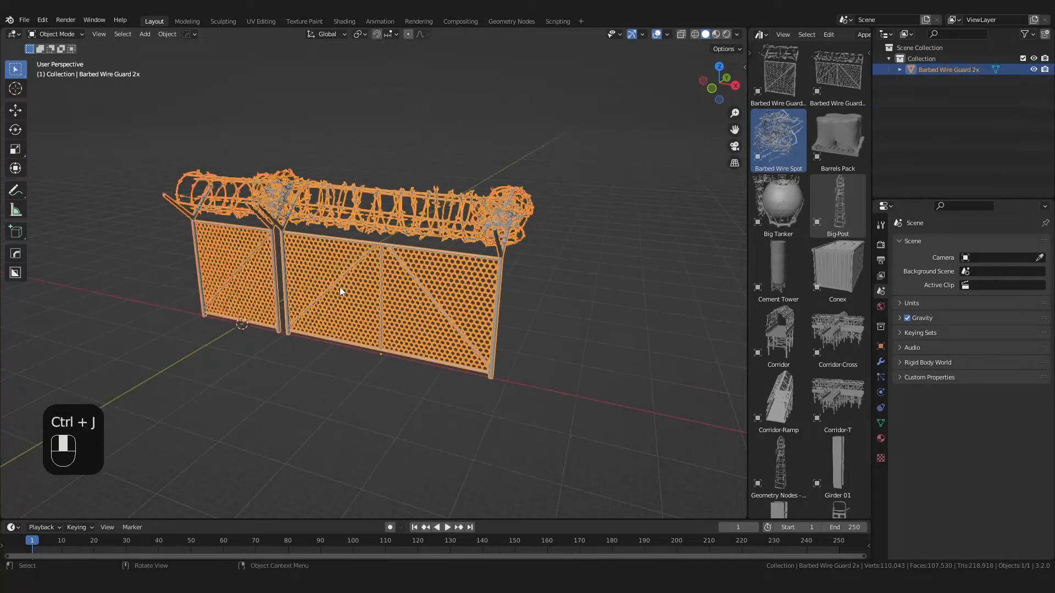
Step: Check the joined fence by briefly switching the wireframe overlay on and off
{"action": "left_click", "coordinate": [333, 377]}
{"action": "middle_click_drag", "start_coordinate": [333, 377], "coordinate": [380, 365]}
{"action": "left_click", "coordinate": [666, 35]}
{"action": "left_click", "coordinate": [600, 220]}
{"action": "left_click", "coordinate": [600, 221]}
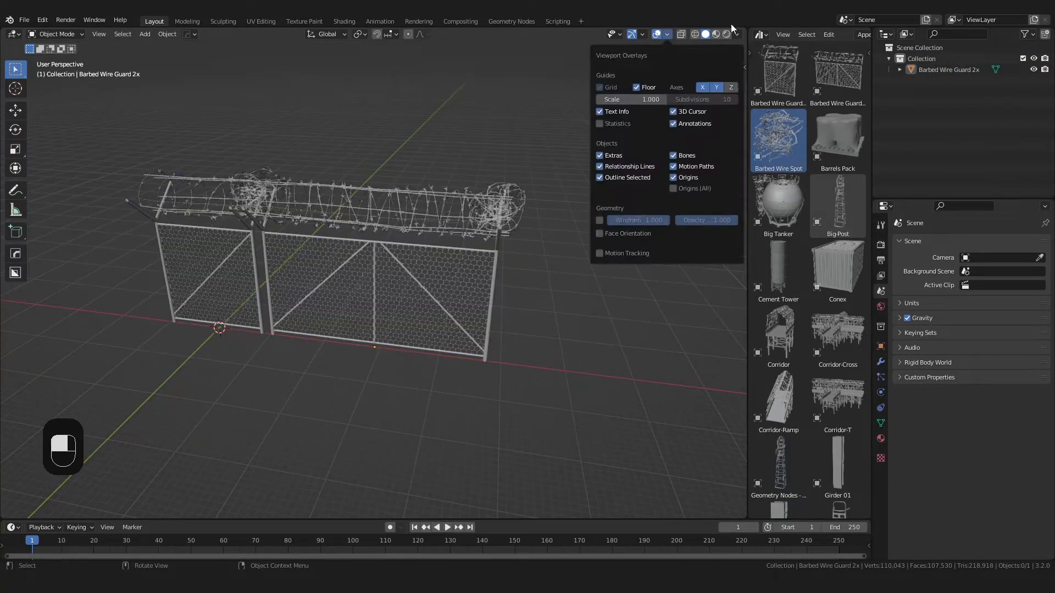
Step: Add an Array modifier to the joined fence and reduce its relative X offset to 0.970
{"action": "left_click", "coordinate": [448, 247]}
{"action": "middle_click_drag", "start_coordinate": [446, 247], "coordinate": [438, 282]}
{"action": "left_click", "coordinate": [881, 362]}
{"action": "left_click", "coordinate": [908, 243]}
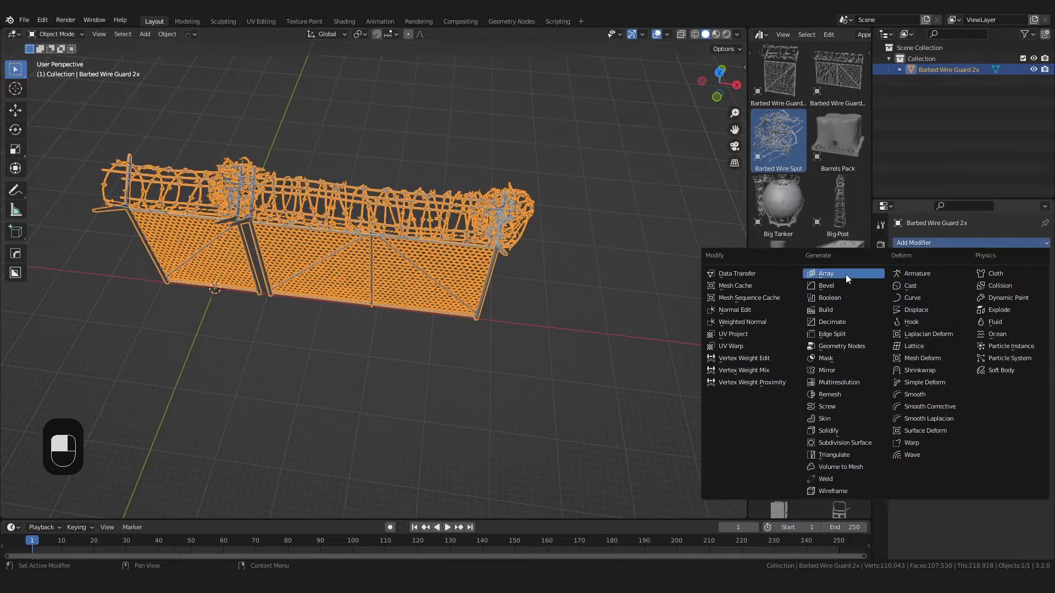
{"action": "left_click", "coordinate": [845, 275]}
{"action": "left_click_drag", "start_coordinate": [994, 325], "coordinate": [978, 325], "text": "shift"}
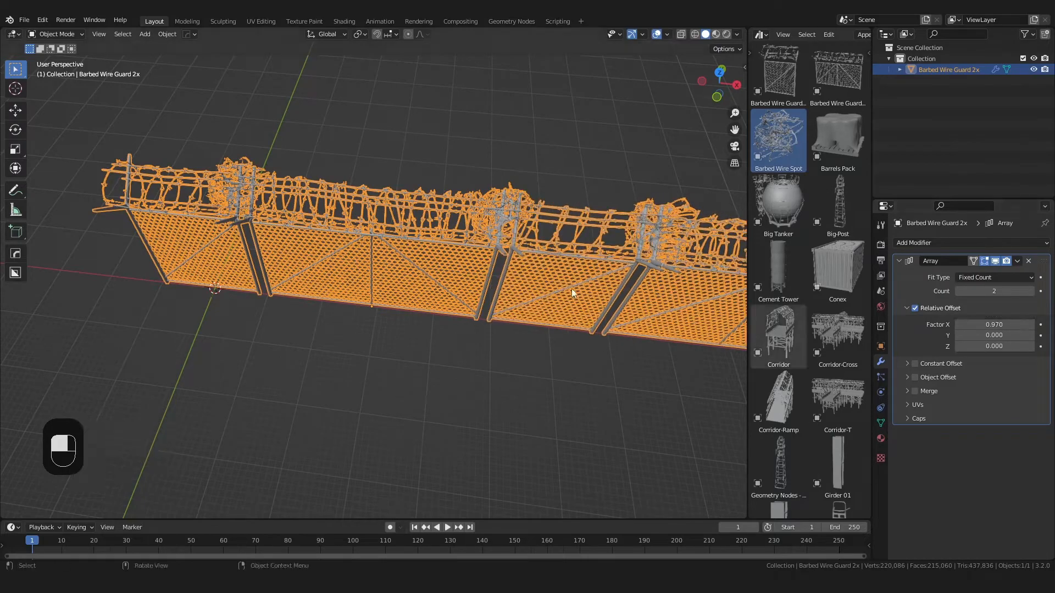
Step: Inspect the seam between the array copies and fine-tune the relative X offset so the fence segments line up
{"action": "scroll", "coordinate": [572, 289], "scroll_direction": "up", "scroll_amount": 4}
{"action": "middle_click_drag", "start_coordinate": [572, 289], "coordinate": [439, 241], "text": "shift"}
{"action": "middle_click_drag", "start_coordinate": [440, 242], "coordinate": [514, 319], "text": "shift"}
{"action": "left_click_drag", "start_coordinate": [992, 325], "coordinate": [981, 325], "text": "alt+shift"}
{"action": "scroll", "coordinate": [569, 334], "scroll_direction": "down", "scroll_amount": 1}
{"action": "scroll", "coordinate": [569, 334], "scroll_direction": "down", "scroll_amount": 4}
{"action": "left_click", "coordinate": [548, 369]}
{"action": "left_click", "coordinate": [548, 368]}
{"action": "middle_click_drag", "start_coordinate": [434, 288], "coordinate": [461, 300]}
{"action": "middle_click_drag", "start_coordinate": [373, 357], "coordinate": [417, 332], "text": "shift"}
{"action": "scroll", "coordinate": [417, 332], "scroll_direction": "up", "scroll_amount": 2}
{"action": "scroll", "coordinate": [420, 330], "scroll_direction": "down", "scroll_amount": 3}
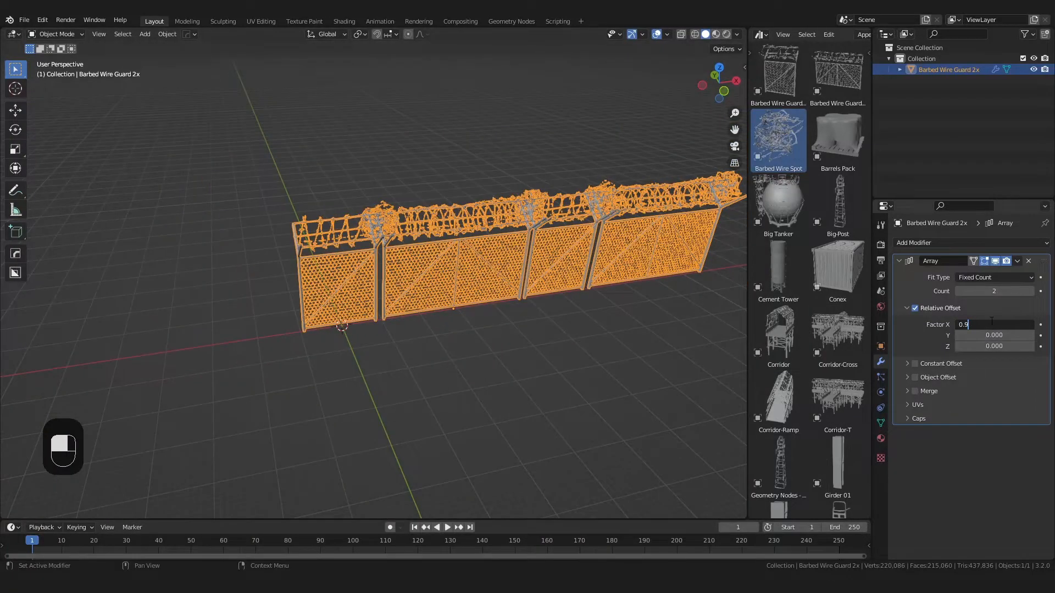
Step: Increase the fence array's count to 4
{"action": "middle_click_drag", "start_coordinate": [643, 291], "coordinate": [563, 296]}
{"action": "scroll", "coordinate": [563, 296], "scroll_direction": "down", "scroll_amount": 4}
{"action": "left_click", "coordinate": [1031, 292]}
{"action": "middle_click_drag", "start_coordinate": [693, 360], "coordinate": [728, 354]}
{"action": "left_click", "coordinate": [1031, 291]}
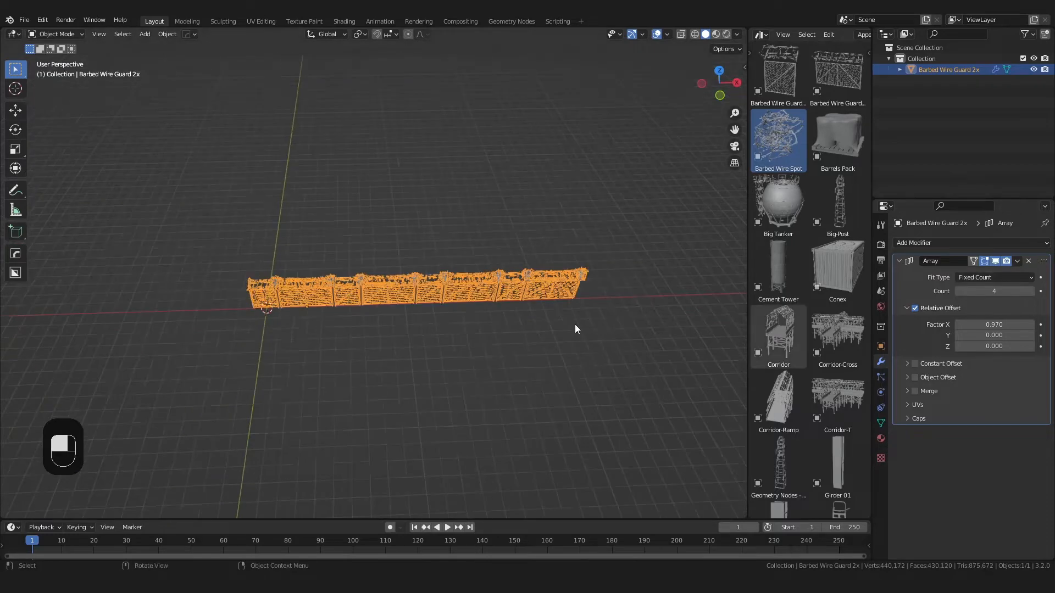
Step: Edit the viewport's clip end distance and raise the fence array's count to 6
{"action": "middle_click_drag", "start_coordinate": [575, 325], "coordinate": [576, 312]}
{"action": "key", "text": "n"}
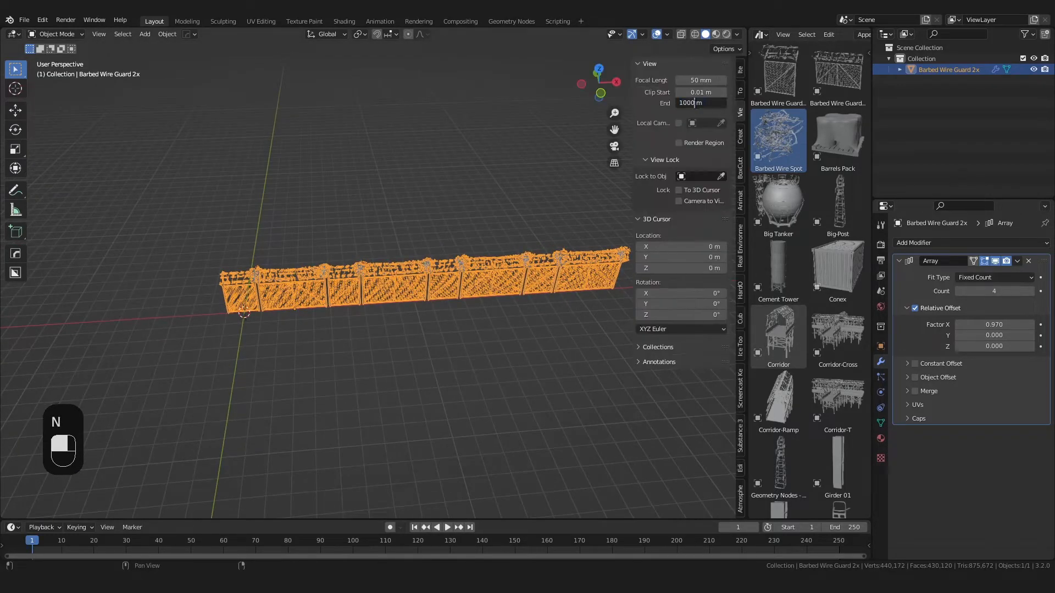
{"action": "key", "text": "n"}
{"action": "key", "text": "KP_7"}
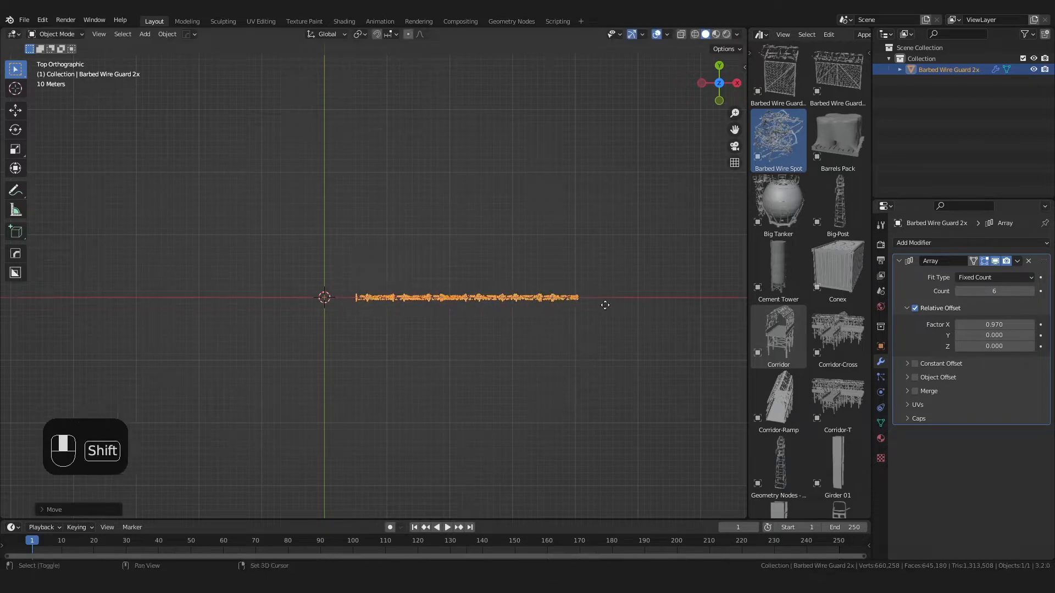
Step: Duplicate the fence row, rotate the copy 90° about Z and move it to the original row's far end
{"action": "key", "text": "shift+d"}
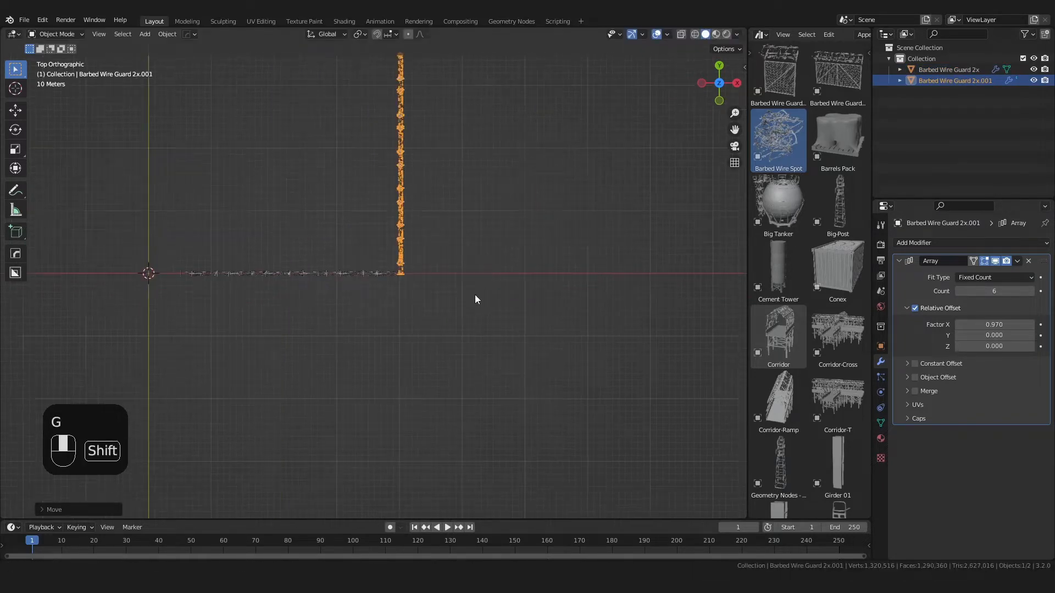
{"action": "scroll", "coordinate": [404, 345], "scroll_direction": "up", "scroll_amount": 6}
{"action": "left_click", "coordinate": [423, 194]}
{"action": "scroll", "coordinate": [494, 330], "scroll_direction": "up", "scroll_amount": 5}
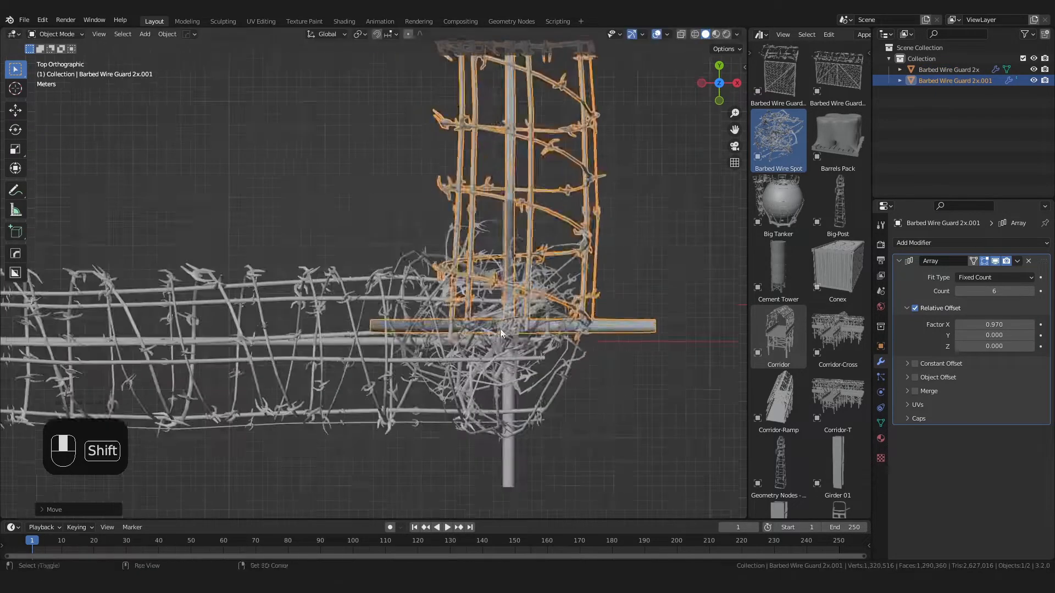
{"action": "key", "text": "g"}
{"action": "left_click", "coordinate": [500, 336]}
Step: Check the corner up close and shift the perpendicular fence row so its post meets the first row's end post
{"action": "middle_click_drag", "start_coordinate": [498, 441], "coordinate": [455, 494]}
{"action": "left_click", "coordinate": [458, 442]}
{"action": "scroll", "coordinate": [457, 442], "scroll_direction": "up", "scroll_amount": 5}
{"action": "scroll", "coordinate": [455, 332], "scroll_direction": "down", "scroll_amount": 3}
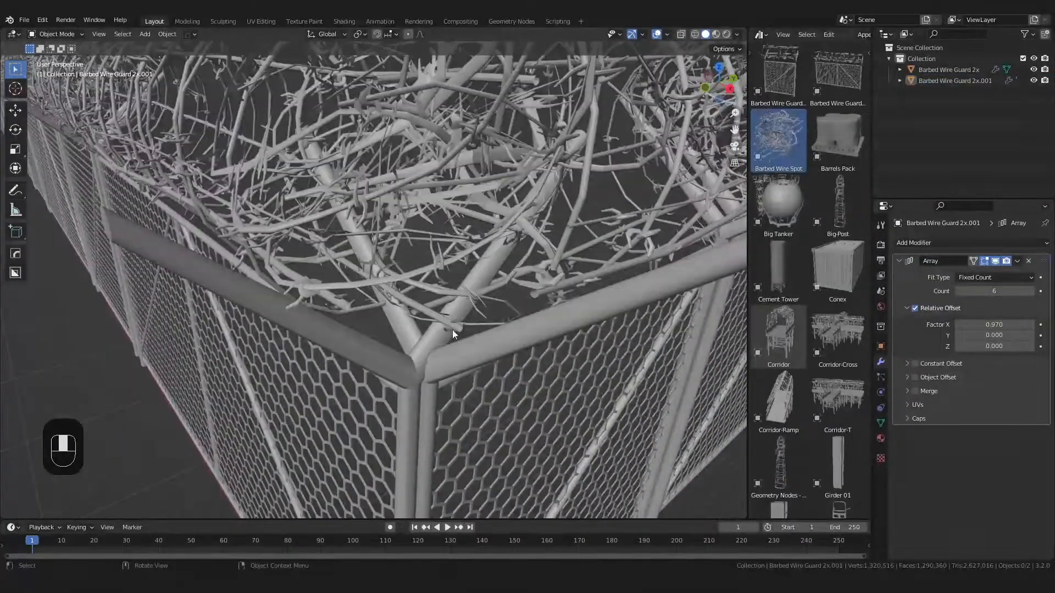
{"action": "left_click", "coordinate": [455, 332]}
{"action": "key", "text": "g"}
{"action": "middle_click", "coordinate": [456, 340]}
{"action": "left_click", "coordinate": [494, 308]}
{"action": "scroll", "coordinate": [549, 261], "scroll_direction": "down", "scroll_amount": 10}
{"action": "left_click", "coordinate": [549, 262]}
{"action": "scroll", "coordinate": [478, 274], "scroll_direction": "down", "scroll_amount": 5}
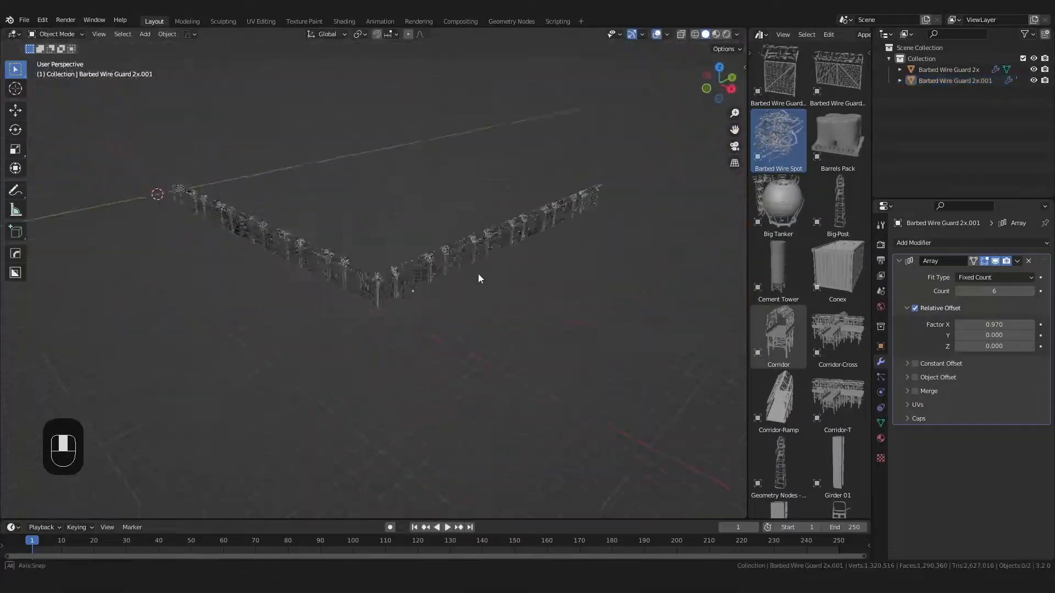
Step: Set the perpendicular row's array count to 8 and duplicate it about 442 m along negative X
{"action": "key", "text": "KP_7"}
{"action": "scroll", "coordinate": [479, 282], "scroll_direction": "up", "scroll_amount": 4}
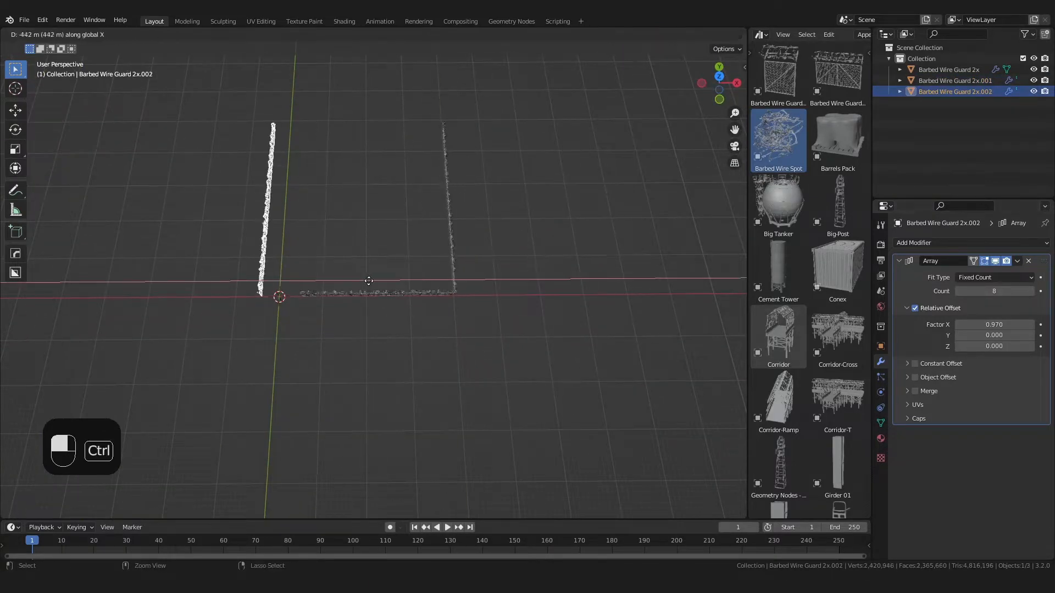
{"action": "left_click", "coordinate": [300, 291]}
Step: Duplicate the front fence row onto the back end of the left-side row and set its array count to 10
{"action": "middle_click_drag", "start_coordinate": [301, 292], "coordinate": [407, 257], "text": "shift"}
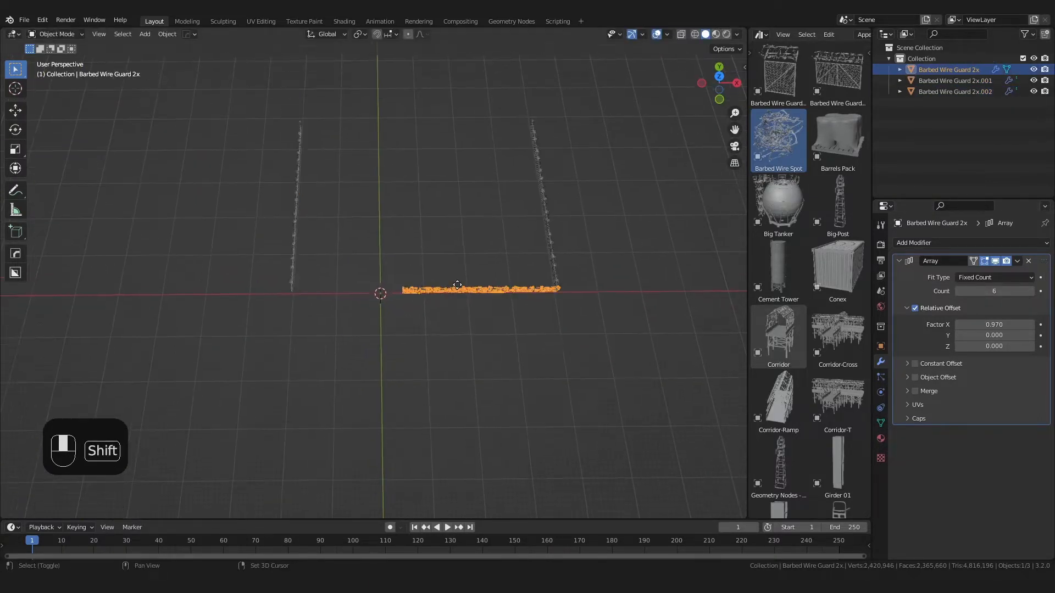
{"action": "key", "text": "KP_7"}
{"action": "scroll", "coordinate": [539, 299], "scroll_direction": "up", "scroll_amount": 2}
{"action": "key", "text": "g"}
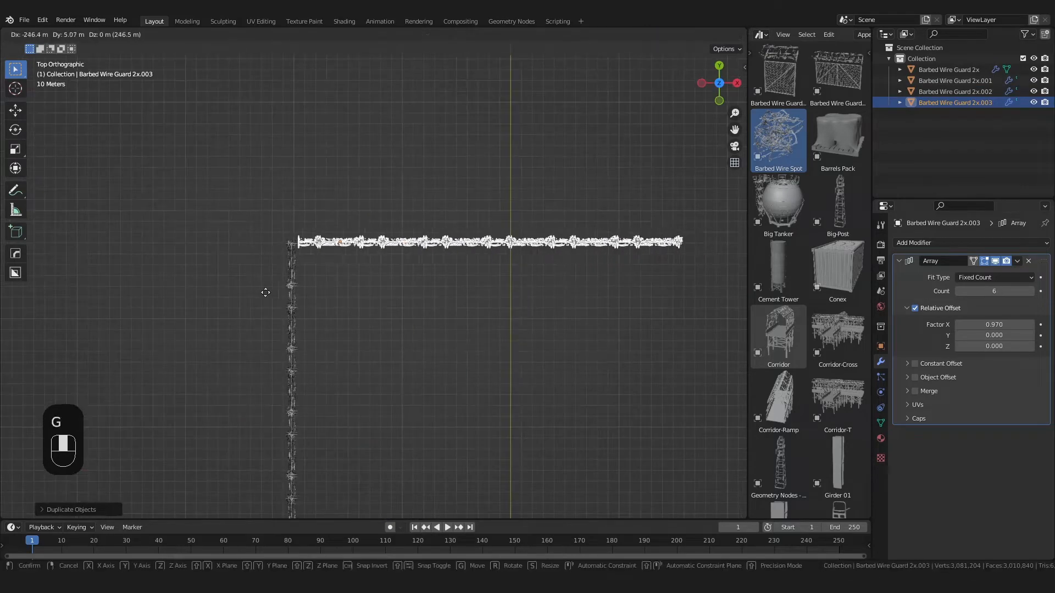
{"action": "scroll", "coordinate": [311, 318], "scroll_direction": "up", "scroll_amount": 10}
{"action": "key", "text": "g"}
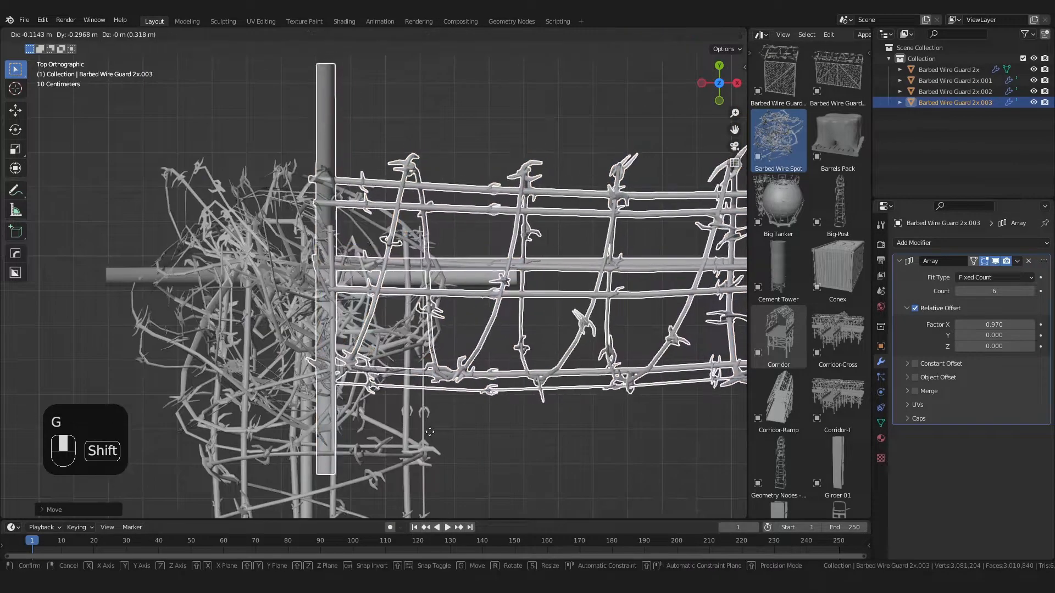
{"action": "left_click", "coordinate": [420, 61]}
{"action": "scroll", "coordinate": [517, 244], "scroll_direction": "down", "scroll_amount": 15}
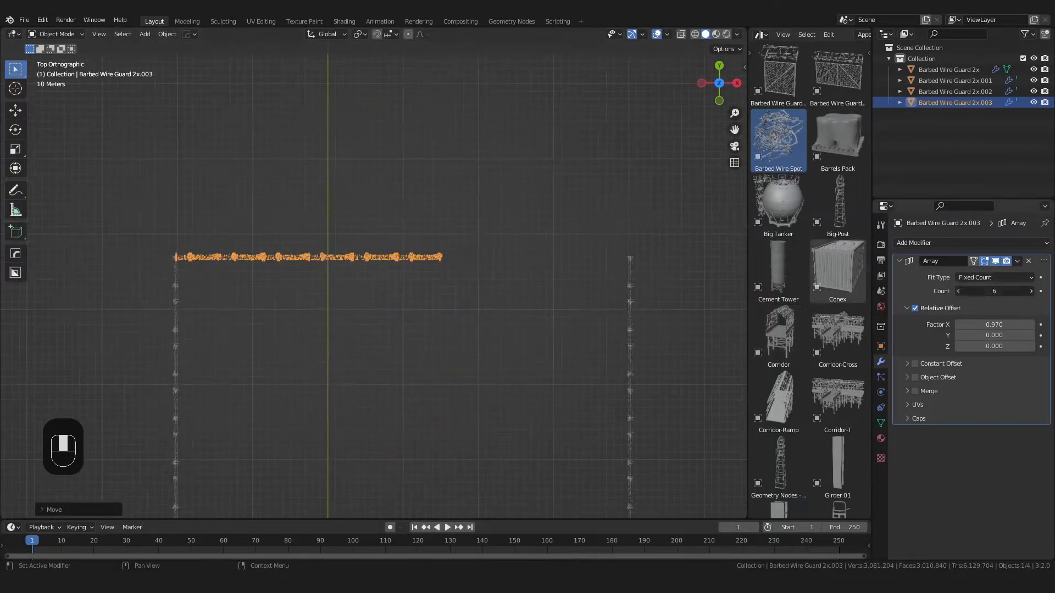
{"action": "middle_click_drag", "start_coordinate": [544, 394], "coordinate": [480, 235], "text": "shift"}
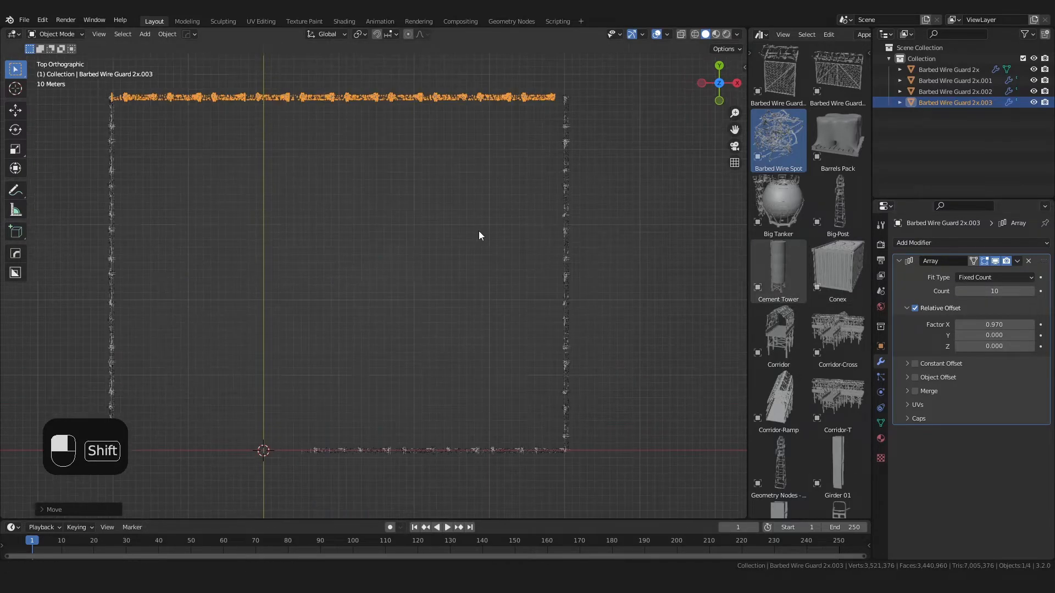
Step: Select the back and left-side fence rows together and move them along X toward the right-side row
{"action": "left_click", "coordinate": [171, 140], "text": "shift"}
{"action": "middle_click_drag", "start_coordinate": [561, 122], "coordinate": [483, 228], "text": "shift"}
{"action": "scroll", "coordinate": [422, 213], "scroll_direction": "up", "scroll_amount": 7}
{"action": "key", "text": "g"}
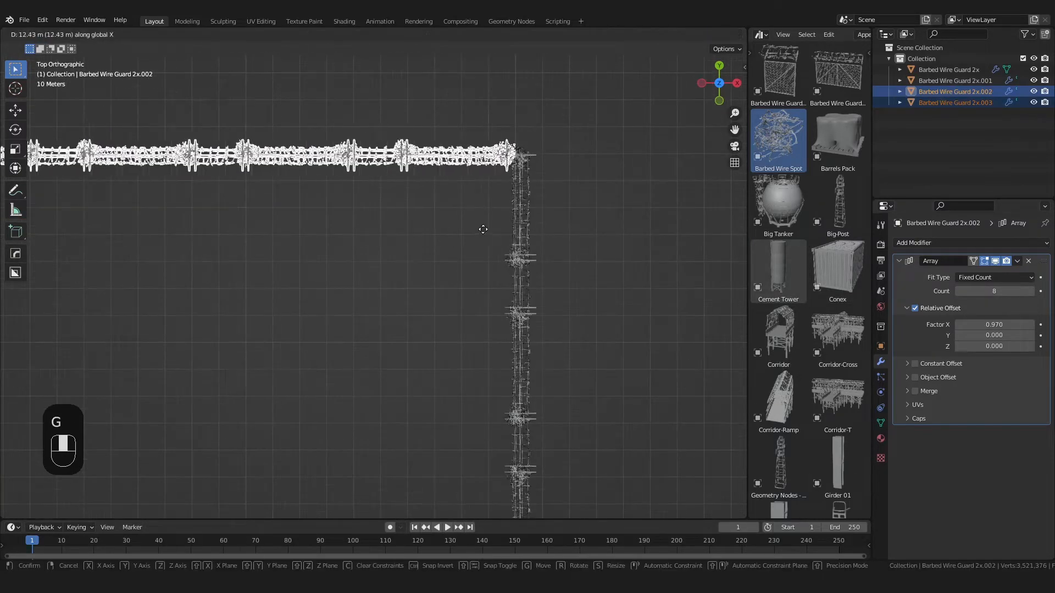
{"action": "left_click", "coordinate": [575, 222], "text": "shift"}
Step: Fine-tune both selected rows along X so the back row's end post meets the right-side row's corner
{"action": "middle_click_drag", "start_coordinate": [575, 222], "coordinate": [441, 358], "text": "shift"}
{"action": "scroll", "coordinate": [450, 379], "scroll_direction": "up", "scroll_amount": 7}
{"action": "middle_click_drag", "start_coordinate": [476, 476], "coordinate": [456, 414], "text": "shift"}
{"action": "scroll", "coordinate": [476, 301], "scroll_direction": "up", "scroll_amount": 4}
{"action": "key", "text": "g"}
{"action": "middle_click_drag", "start_coordinate": [483, 300], "coordinate": [522, 300]}
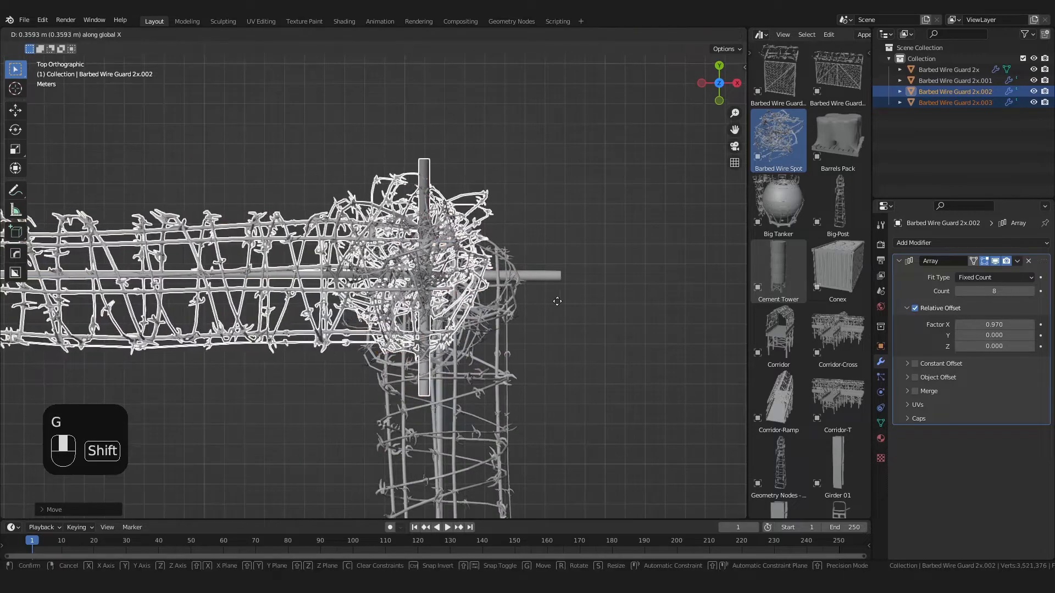
{"action": "left_click", "coordinate": [556, 300], "text": "shift"}
Step: Duplicate the front fence row and rotate the copy to run toward the left-side row
{"action": "scroll", "coordinate": [517, 324], "scroll_direction": "down", "scroll_amount": 8}
{"action": "scroll", "coordinate": [517, 323], "scroll_direction": "down", "scroll_amount": 9}
{"action": "middle_click_drag", "start_coordinate": [460, 423], "coordinate": [486, 167], "text": "shift"}
{"action": "middle_click_drag", "start_coordinate": [321, 412], "coordinate": [343, 355]}
{"action": "middle_click_drag", "start_coordinate": [343, 354], "coordinate": [473, 292], "text": "shift"}
{"action": "middle_click_drag", "start_coordinate": [396, 390], "coordinate": [379, 359]}
{"action": "middle_click_drag", "start_coordinate": [378, 360], "coordinate": [390, 359], "text": "shift"}
{"action": "left_click", "coordinate": [445, 321]}
{"action": "key", "text": "shift+d"}
{"action": "key", "text": "r"}
Step: Reduce the new row's array count to 2 and move it to the open front-left corner
{"action": "left_click", "coordinate": [918, 293]}
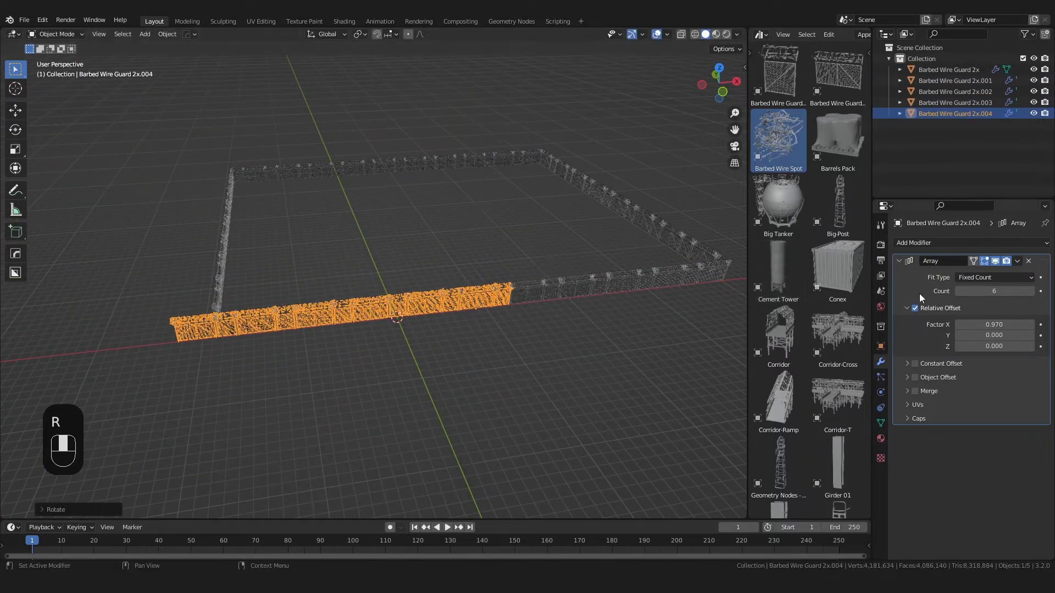
{"action": "left_click", "coordinate": [961, 293]}
{"action": "left_click", "coordinate": [961, 293]}
{"action": "left_click", "coordinate": [961, 293]}
{"action": "left_click", "coordinate": [960, 294]}
{"action": "key", "text": "g"}
{"action": "left_click", "coordinate": [299, 387]}
Step: Align the short front row's end with the left-side row's corner post, leaving a gate opening in the front
{"action": "middle_click_drag", "start_coordinate": [289, 388], "coordinate": [401, 378], "text": "shift"}
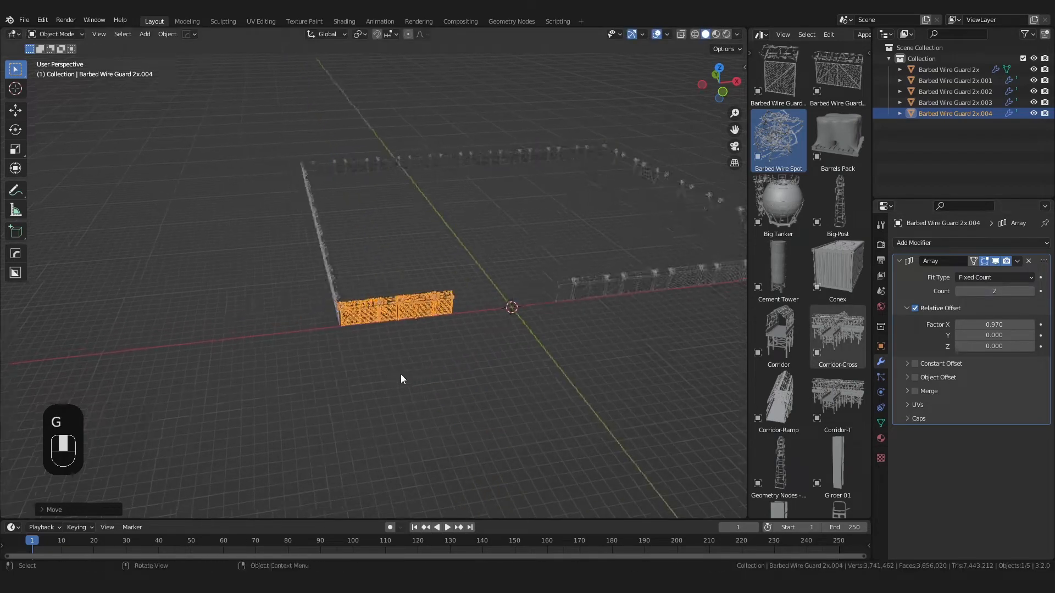
{"action": "scroll", "coordinate": [385, 368], "scroll_direction": "up", "scroll_amount": 9}
{"action": "key", "text": "g"}
{"action": "left_click", "coordinate": [328, 353]}
{"action": "middle_click_drag", "start_coordinate": [330, 354], "coordinate": [402, 385]}
{"action": "middle_click_drag", "start_coordinate": [401, 384], "coordinate": [348, 369], "text": "shift"}
{"action": "scroll", "coordinate": [493, 398], "scroll_direction": "down", "scroll_amount": 8}
{"action": "left_click", "coordinate": [492, 400]}
Step: Add a ground plane, scaling and moving it horizontally to extend beyond the whole fenced enclosure
{"action": "key", "text": "shift+a"}
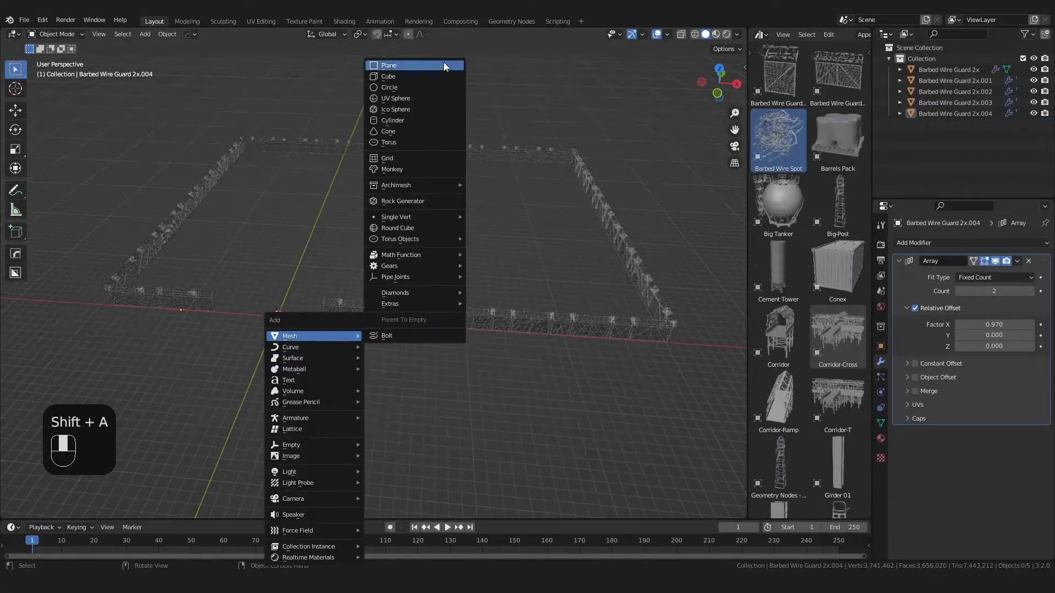
{"action": "left_click", "coordinate": [283, 332]}
{"action": "key", "text": "alt+g"}
{"action": "key", "text": "s"}
{"action": "key", "text": "s"}
{"action": "left_click", "coordinate": [292, 349]}
{"action": "key", "text": "g"}
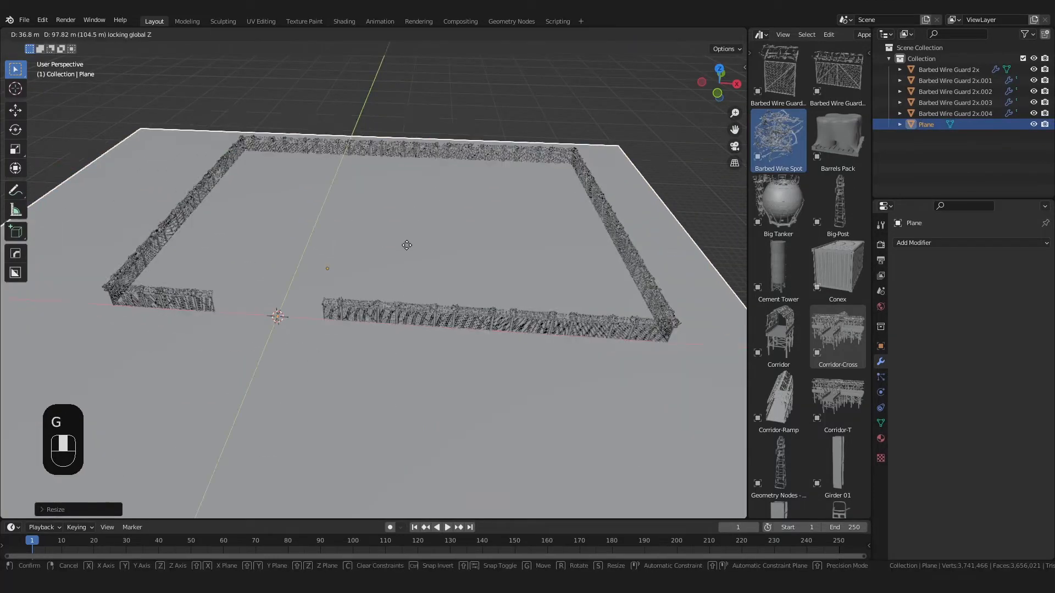
{"action": "left_click", "coordinate": [478, 201]}
Step: Open the ground plane's object properties containing the visibility options, and undo the last change
{"action": "left_click", "coordinate": [881, 423]}
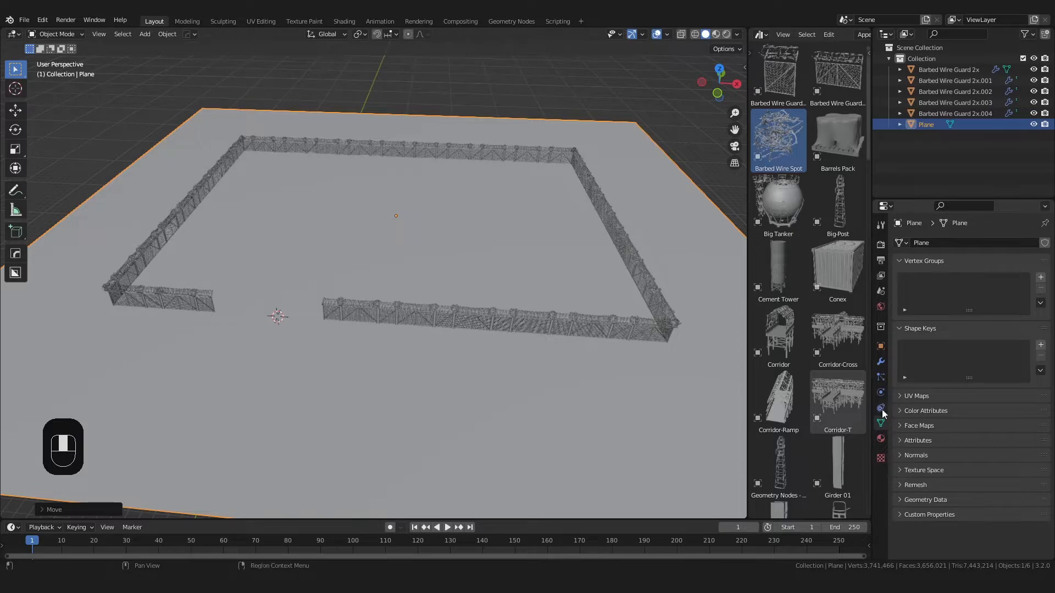
{"action": "left_click", "coordinate": [881, 346]}
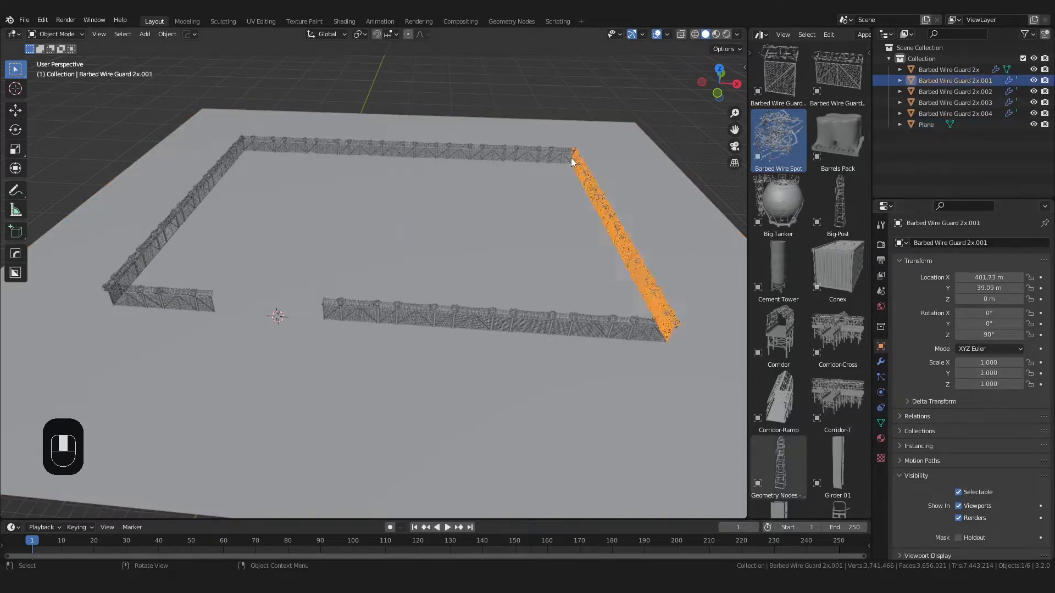
{"action": "key", "text": "ctrl+z"}
Step: Widen the asset browser and look through the library for the wall assets
{"action": "middle_click_drag", "start_coordinate": [571, 157], "coordinate": [665, 161]}
{"action": "left_click_drag", "start_coordinate": [744, 218], "coordinate": [687, 219]}
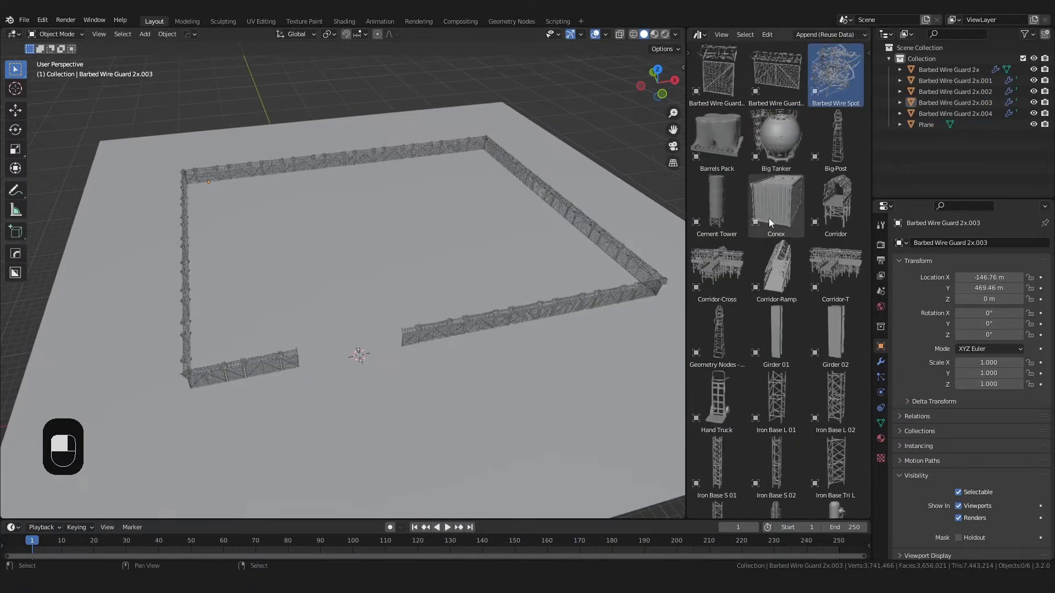
{"action": "scroll", "coordinate": [775, 288], "scroll_direction": "down", "scroll_amount": 5}
{"action": "scroll", "coordinate": [814, 278], "scroll_direction": "down", "scroll_amount": 15}
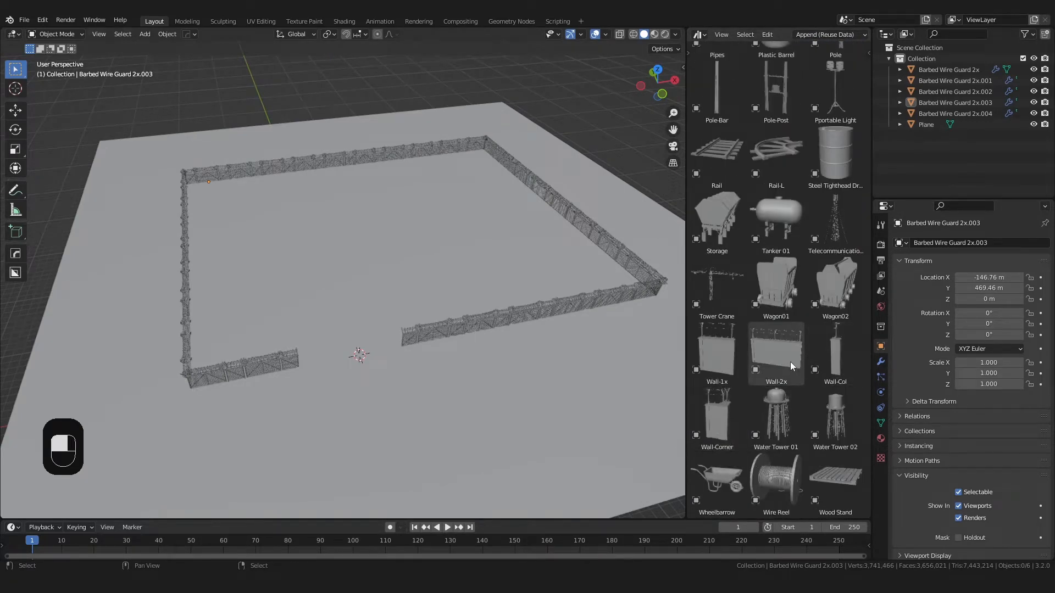
Step: Place the Wall-2x asset on the ground behind the short front fence row and add a Wall-Corner asset beside it
{"action": "scroll", "coordinate": [378, 355], "scroll_direction": "up", "scroll_amount": 4}
{"action": "middle_click_drag", "start_coordinate": [354, 385], "coordinate": [400, 401]}
{"action": "key", "text": "g"}
{"action": "key", "text": "shift+z"}
{"action": "left_click", "coordinate": [286, 344]}
{"action": "middle_click_drag", "start_coordinate": [285, 344], "coordinate": [392, 380]}
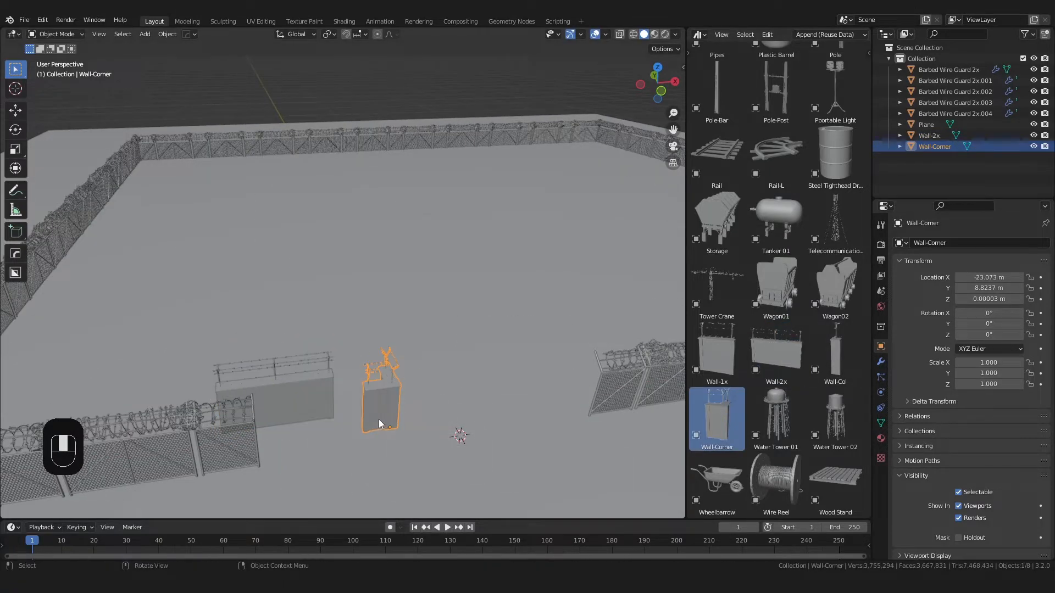
Step: Move the Wall-Corner horizontally so one arm butts against the end of the Wall-2x, in line with it
{"action": "key", "text": "KP_7"}
{"action": "middle_click_drag", "start_coordinate": [378, 420], "coordinate": [400, 293], "text": "shift"}
{"action": "scroll", "coordinate": [402, 315], "scroll_direction": "up", "scroll_amount": 12}
{"action": "key", "text": "g"}
{"action": "left_click", "coordinate": [233, 209]}
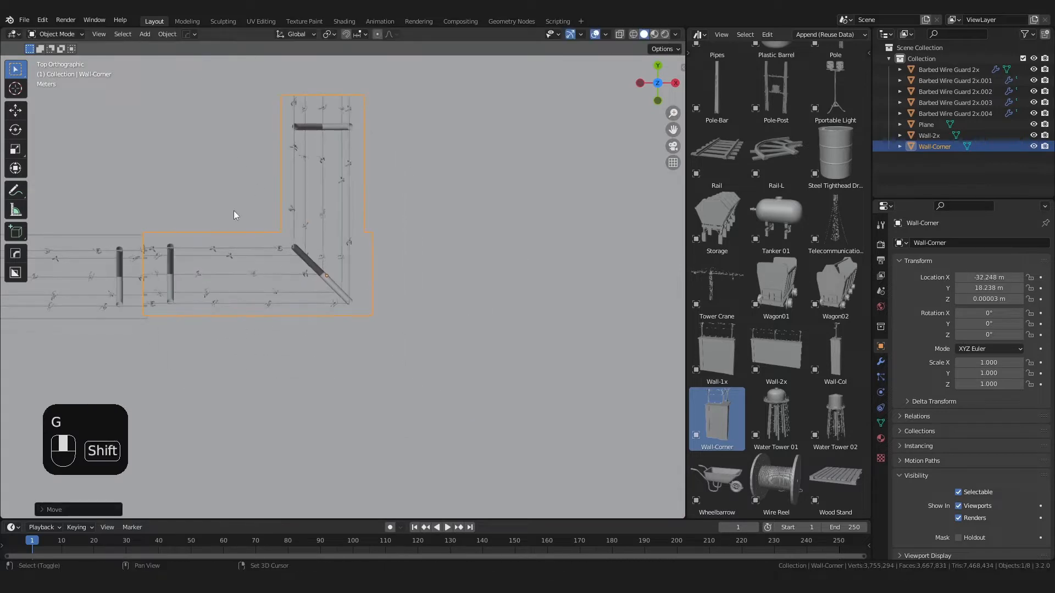
{"action": "middle_click_drag", "start_coordinate": [233, 210], "coordinate": [404, 254], "text": "shift"}
{"action": "scroll", "coordinate": [351, 391], "scroll_direction": "up", "scroll_amount": 7}
{"action": "middle_click_drag", "start_coordinate": [352, 392], "coordinate": [375, 281], "text": "shift"}
{"action": "key", "text": "g"}
{"action": "left_click", "coordinate": [496, 330]}
{"action": "scroll", "coordinate": [393, 331], "scroll_direction": "down", "scroll_amount": 6}
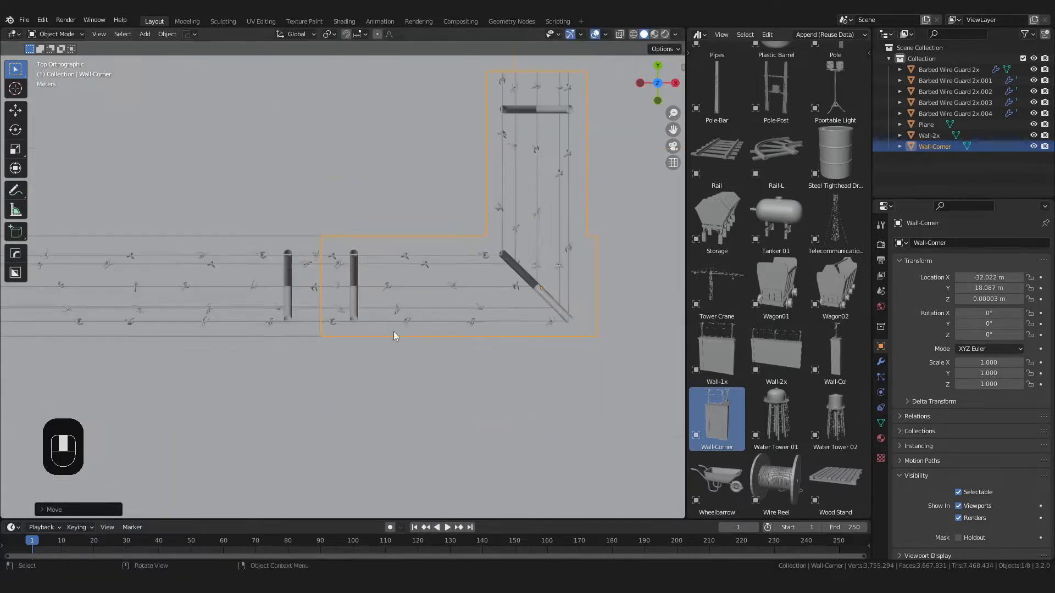
Step: Duplicate the Wall-2x, rotate the copy to 270° about Z, and butt it against the free arm of the Wall-Corner
{"action": "left_click", "coordinate": [301, 292]}
{"action": "scroll", "coordinate": [301, 291], "scroll_direction": "down", "scroll_amount": 4}
{"action": "middle_click_drag", "start_coordinate": [301, 292], "coordinate": [372, 401], "text": "shift"}
{"action": "key", "text": "shift+d"}
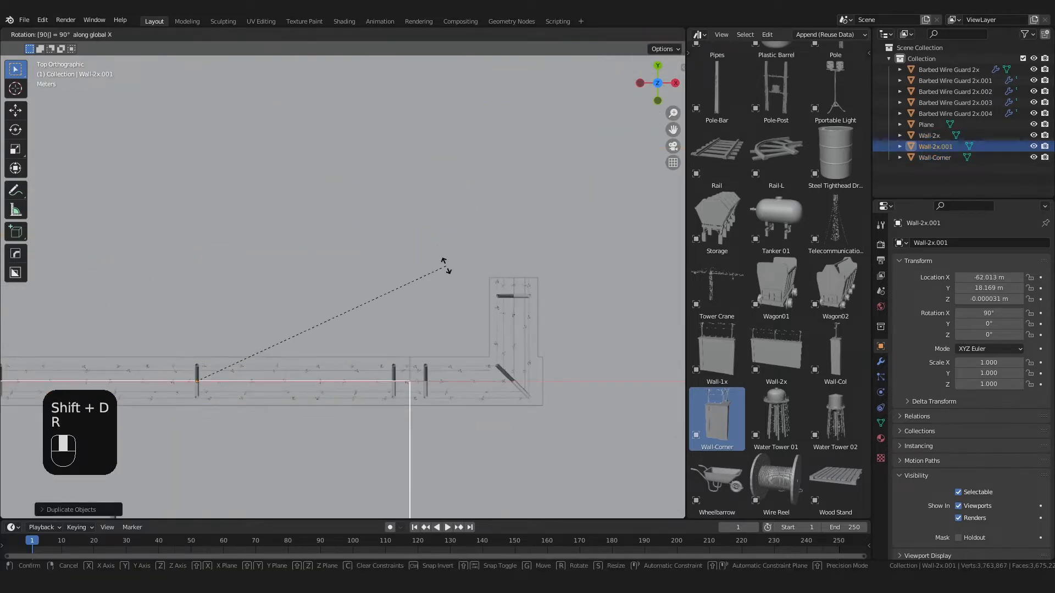
{"action": "scroll", "coordinate": [394, 353], "scroll_direction": "up", "scroll_amount": 9}
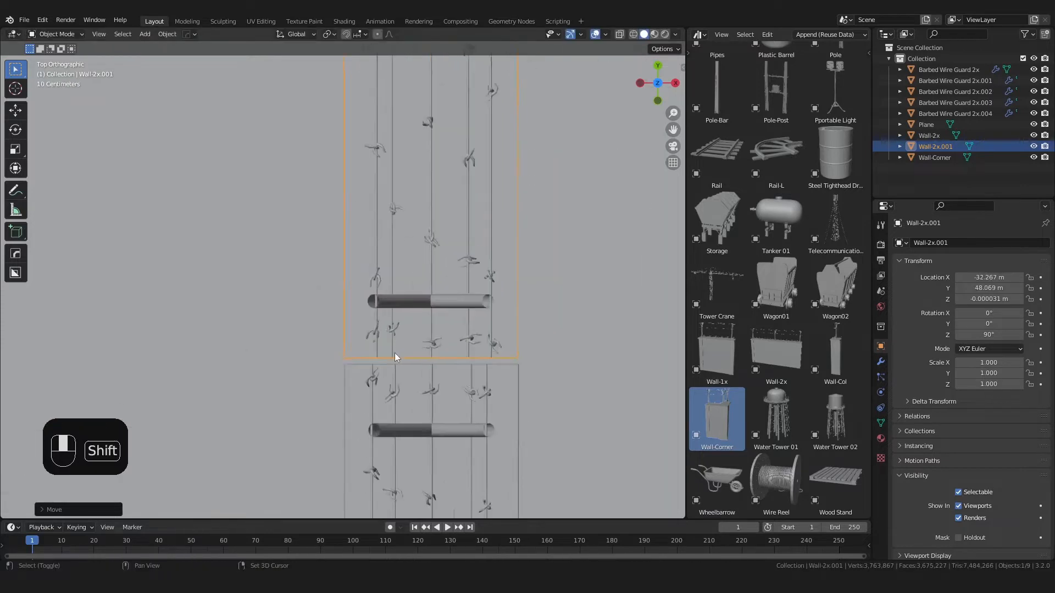
{"action": "key", "text": "r"}
{"action": "key", "text": "g"}
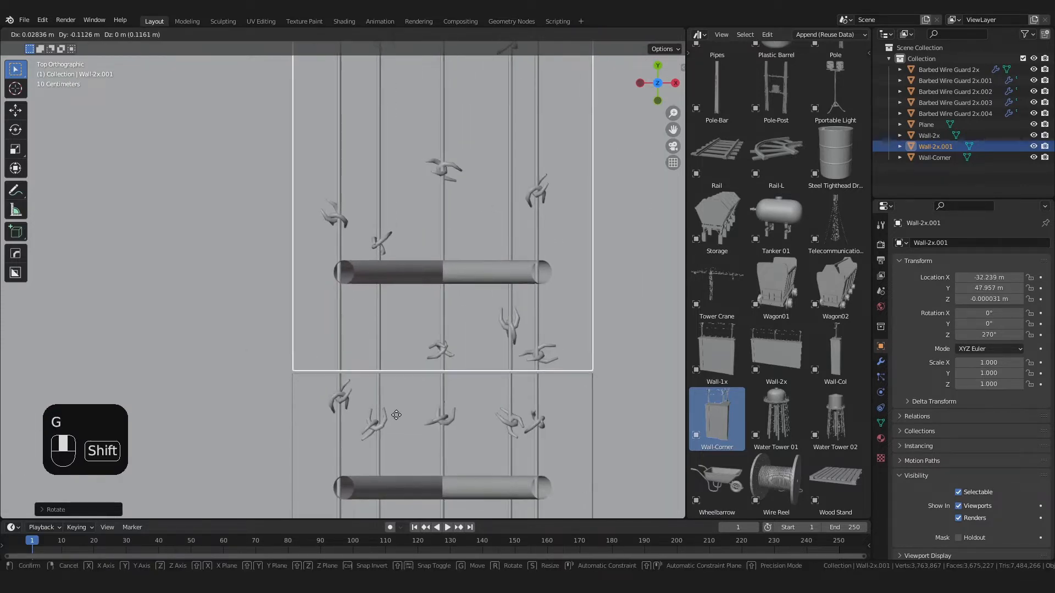
{"action": "scroll", "coordinate": [428, 404], "scroll_direction": "down", "scroll_amount": 5}
Step: Duplicate the Wall-Corner, rotate the copy 180° about Z, and move it to the far end of the original Wall-2x
{"action": "left_click", "coordinate": [358, 376]}
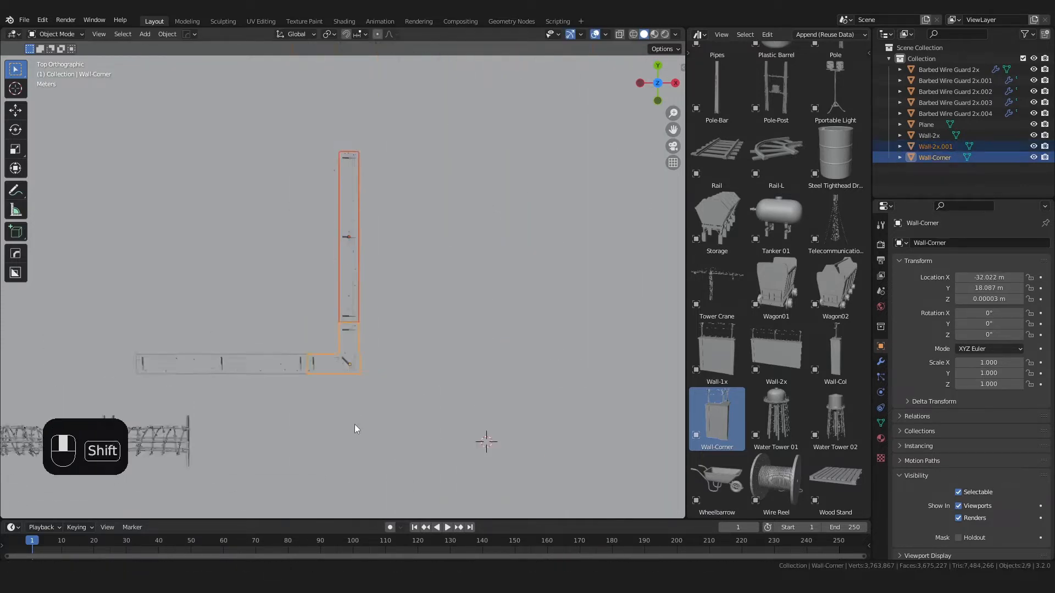
{"action": "middle_click_drag", "start_coordinate": [354, 424], "coordinate": [347, 301]}
{"action": "key", "text": "shift+d"}
{"action": "key", "text": "g"}
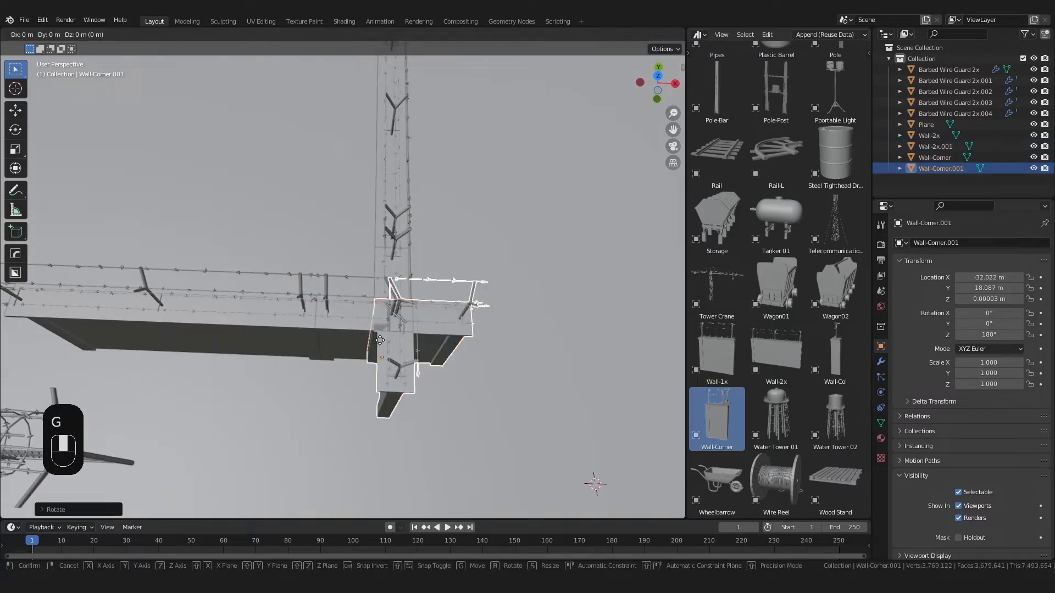
{"action": "middle_click", "coordinate": [374, 340]}
{"action": "left_click", "coordinate": [112, 331], "text": "ctrl"}
Step: Fine-tune the rotated corner's position so its arm meets the end of the Wall-2x without a gap
{"action": "middle_click_drag", "start_coordinate": [82, 323], "coordinate": [293, 308], "text": "shift"}
{"action": "scroll", "coordinate": [409, 345], "scroll_direction": "up", "scroll_amount": 6}
{"action": "middle_click_drag", "start_coordinate": [353, 344], "coordinate": [335, 360], "text": "shift"}
{"action": "scroll", "coordinate": [409, 345], "scroll_direction": "down", "scroll_amount": 3}
{"action": "key", "text": "g"}
{"action": "middle_click", "coordinate": [377, 349]}
{"action": "left_click", "coordinate": [377, 356]}
{"action": "scroll", "coordinate": [351, 341], "scroll_direction": "down", "scroll_amount": 10}
Step: Duplicate all four wall pieces, mirror the copies with an X scale of -1, and move them along X to the entrance's other side
{"action": "key", "text": "alt+a"}
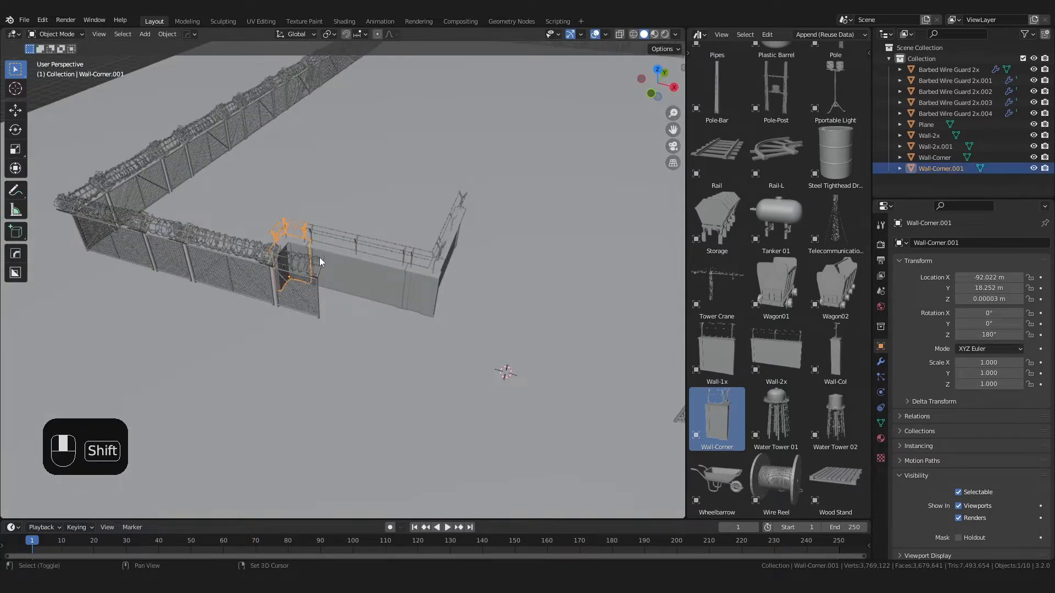
{"action": "left_click", "coordinate": [321, 259], "text": "shift"}
{"action": "key", "text": "ctrl+z"}
{"action": "left_click", "coordinate": [366, 267], "text": "shift"}
{"action": "left_click", "coordinate": [422, 274], "text": "shift"}
{"action": "left_click", "coordinate": [444, 252], "text": "shift"}
{"action": "left_click", "coordinate": [450, 243], "text": "shift"}
{"action": "middle_click_drag", "start_coordinate": [450, 243], "coordinate": [383, 293]}
{"action": "left_click", "coordinate": [383, 292], "text": "shift"}
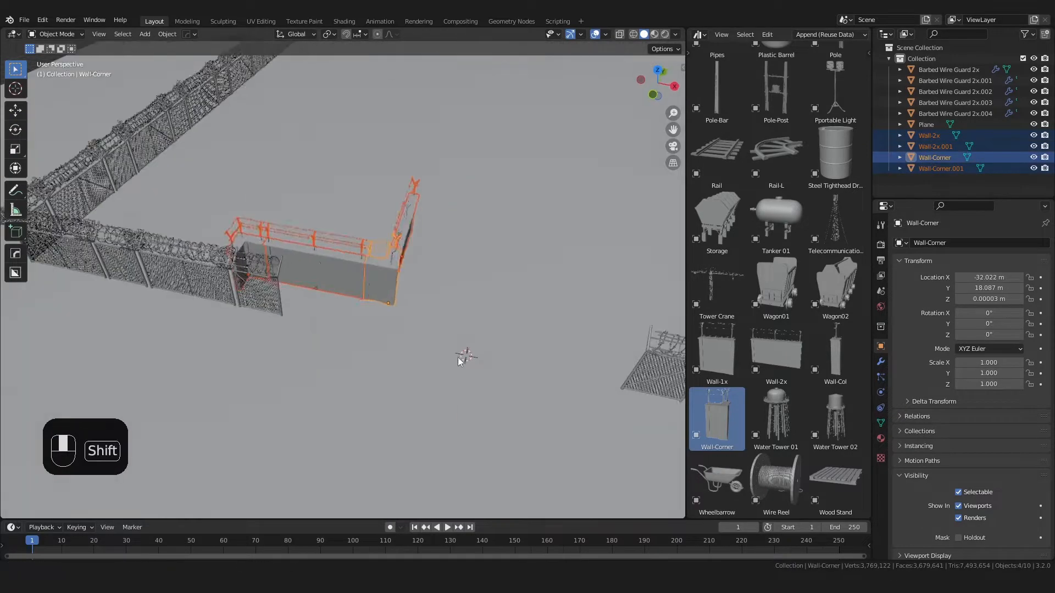
{"action": "type", "text": "-1"}
{"action": "key", "text": "Return"}
{"action": "key", "text": "g"}
{"action": "key", "text": "x"}
{"action": "left_click", "coordinate": [615, 384]}
Step: Select the wall pieces on both sides of the entrance and move them along Y to meet the front fence ends
{"action": "middle_click_drag", "start_coordinate": [615, 385], "coordinate": [460, 473]}
{"action": "scroll", "coordinate": [536, 409], "scroll_direction": "down", "scroll_amount": 5}
{"action": "left_click", "coordinate": [451, 174], "text": "shift"}
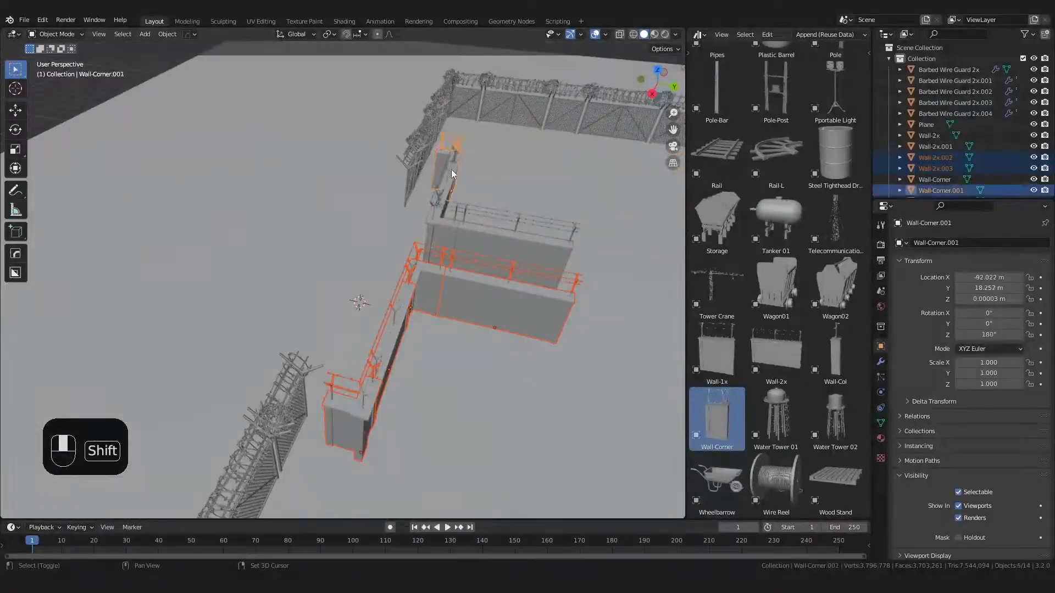
{"action": "key", "text": "g"}
{"action": "key", "text": "y"}
{"action": "left_click", "coordinate": [469, 288]}
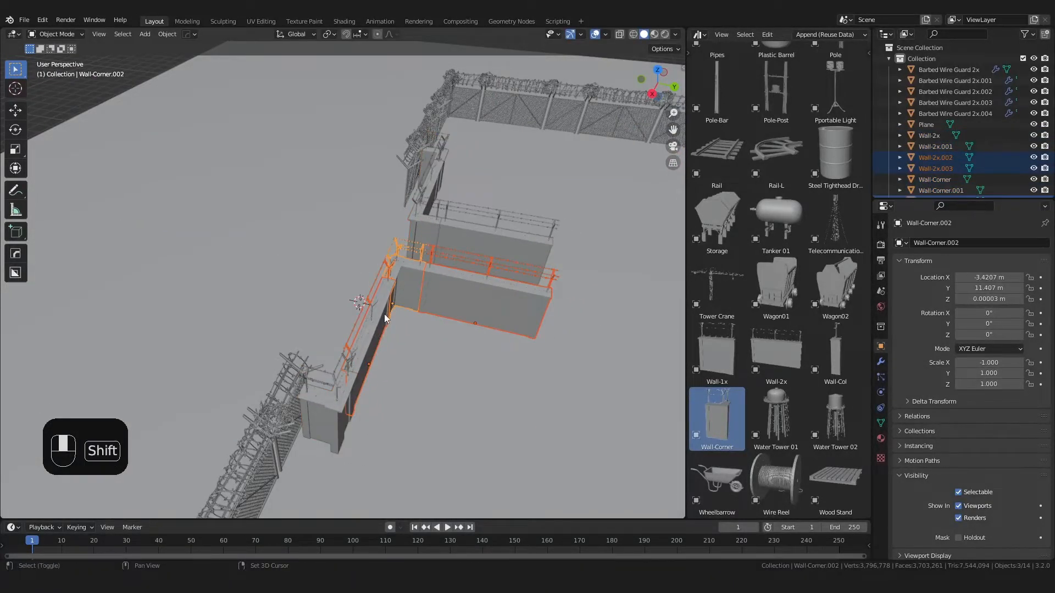
{"action": "middle_click_drag", "start_coordinate": [329, 405], "coordinate": [321, 424]}
{"action": "left_click", "coordinate": [321, 425]}
{"action": "left_click", "coordinate": [276, 307]}
Step: Select the Barbed Wire Guard 2x.002 side fence row and apply its Array modifier
{"action": "mouse_move", "coordinate": [276, 308]}
{"action": "middle_mouse_down"}
{"action": "mouse_move", "coordinate": [434, 309]}
{"action": "mouse_move", "coordinate": [504, 229]}
{"action": "mouse_move", "coordinate": [378, 273]}
{"action": "mouse_move", "coordinate": [473, 282]}
{"action": "mouse_move", "coordinate": [525, 335]}
{"action": "mouse_move", "coordinate": [264, 322]}
{"action": "middle_mouse_up"}
{"action": "scroll", "coordinate": [378, 274], "scroll_direction": "down", "scroll_amount": 4}
{"action": "left_click", "coordinate": [259, 322]}
{"action": "scroll", "coordinate": [260, 321], "scroll_direction": "up", "scroll_amount": 2}
{"action": "key", "text": "Tab"}
{"action": "key", "text": "Tab"}
{"action": "left_click", "coordinate": [881, 362]}
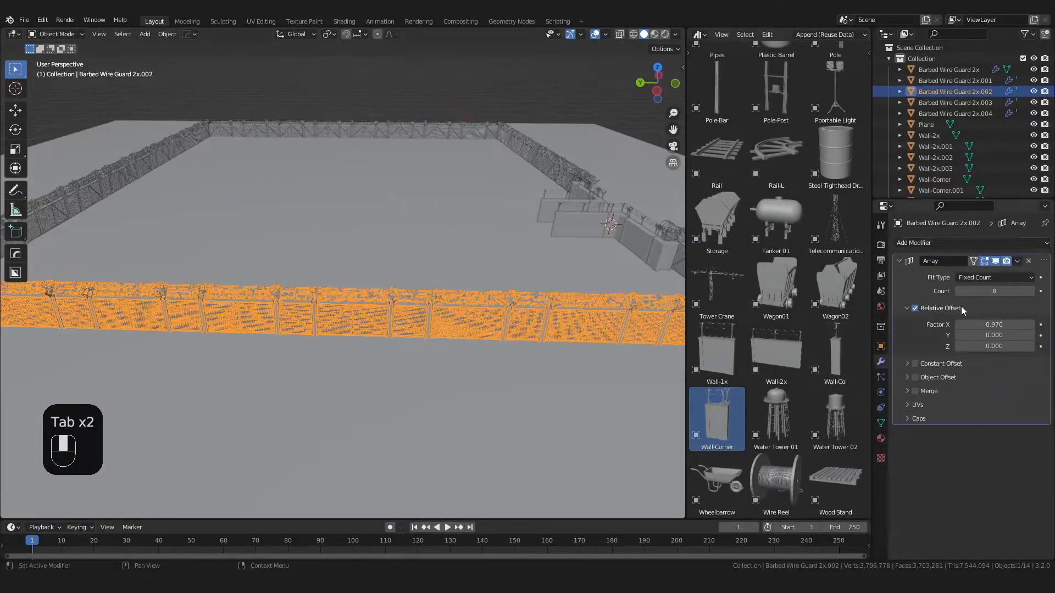
{"action": "key", "text": "ctrl+a"}
Step: Apply the Array modifier of the opposite side fence row, Barbed Wire Guard 2x.001
{"action": "key", "text": "KP_1"}
{"action": "key", "text": "KP_3"}
{"action": "middle_click_drag", "start_coordinate": [387, 332], "coordinate": [383, 362]}
{"action": "left_click", "coordinate": [382, 362]}
{"action": "key", "text": "ctrl+a"}
Step: Edit both side fence rows together and delete two adjoining middle panels with their linked barbed wire, leaving neighbouring sections out of the selection
{"action": "left_click", "coordinate": [360, 238], "text": "shift"}
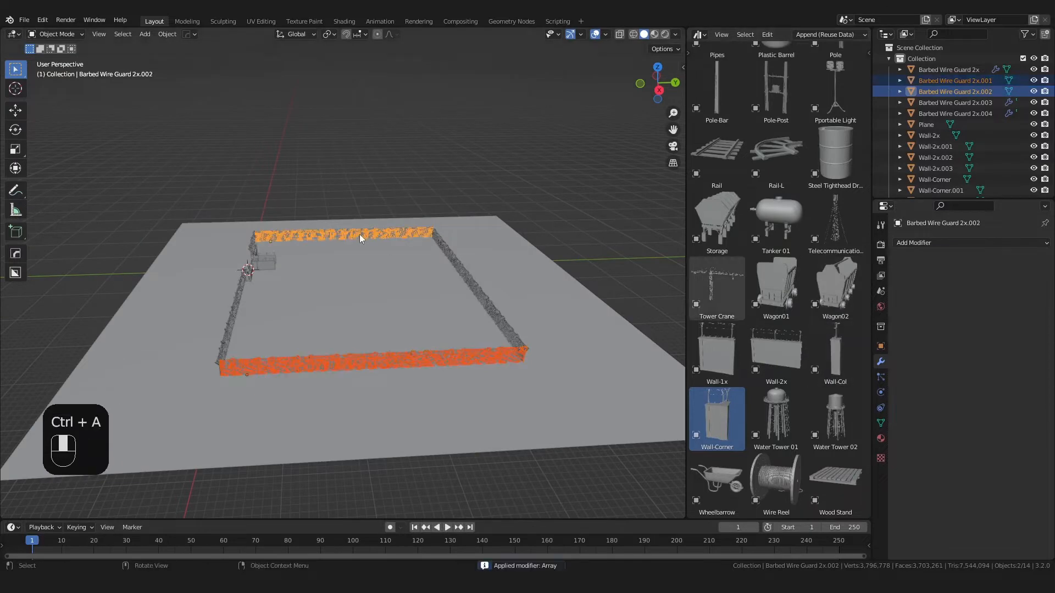
{"action": "key", "text": "Tab"}
{"action": "key", "text": "KP_3"}
{"action": "scroll", "coordinate": [377, 394], "scroll_direction": "up", "scroll_amount": 4}
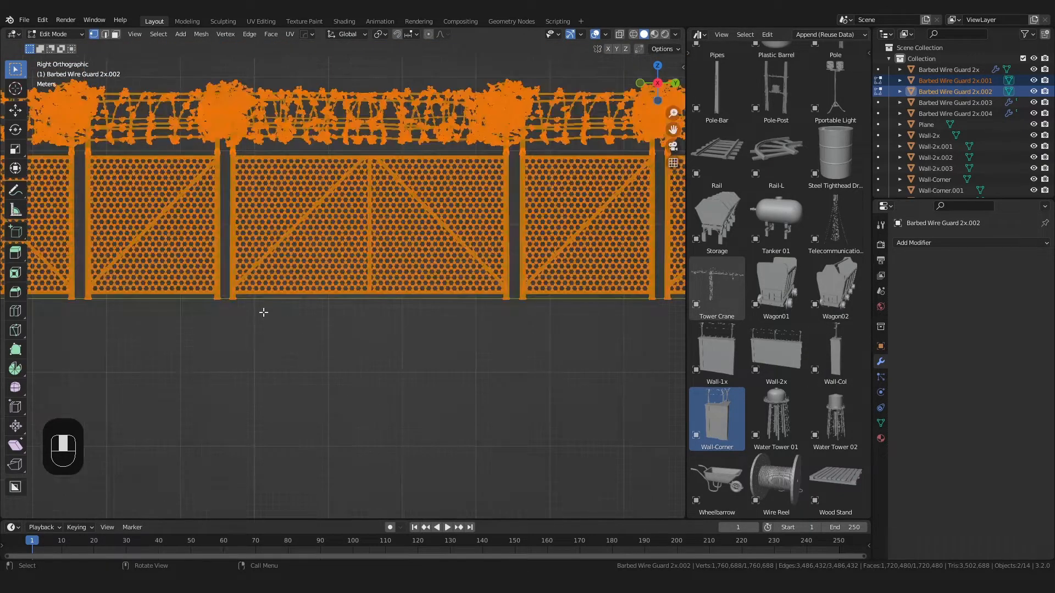
{"action": "scroll", "coordinate": [152, 317], "scroll_direction": "up", "scroll_amount": 2}
{"action": "left_click", "coordinate": [128, 323]}
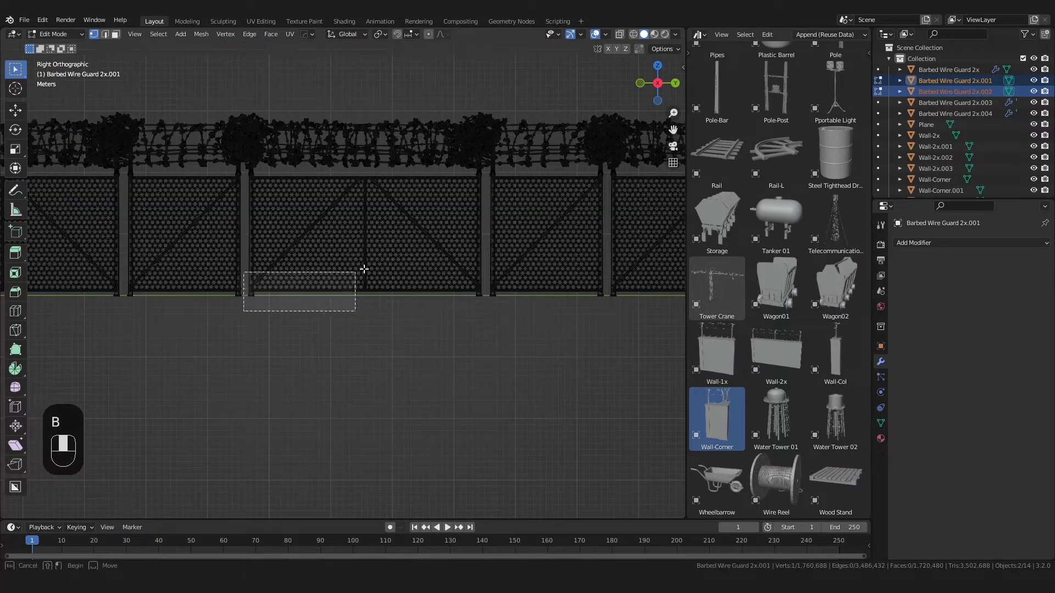
{"action": "left_click_drag", "start_coordinate": [364, 269], "coordinate": [606, 170]}
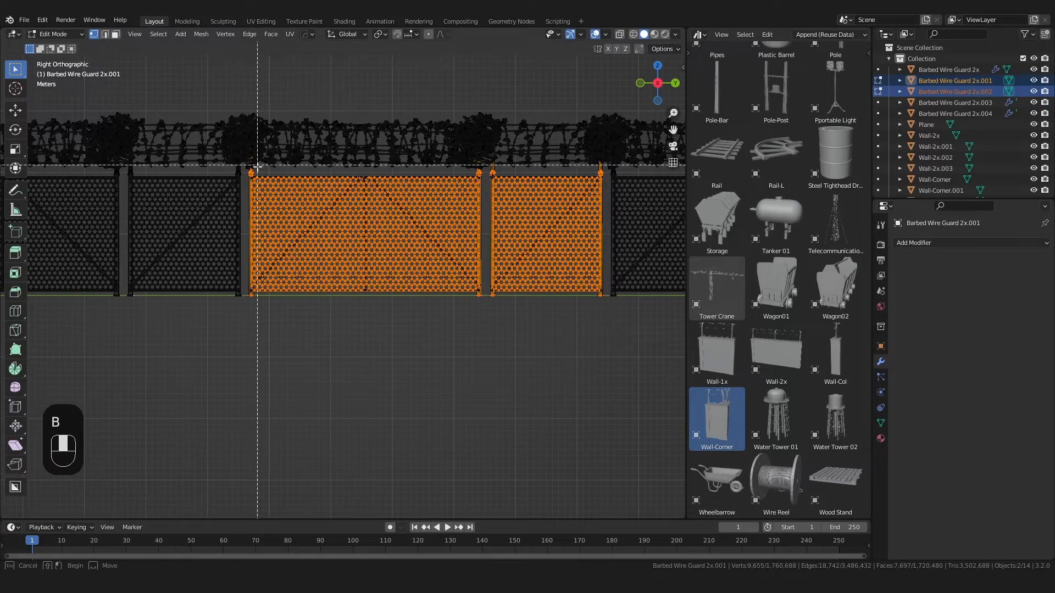
{"action": "left_click_drag", "start_coordinate": [249, 320], "coordinate": [605, 51]}
{"action": "key", "text": "ctrl+l"}
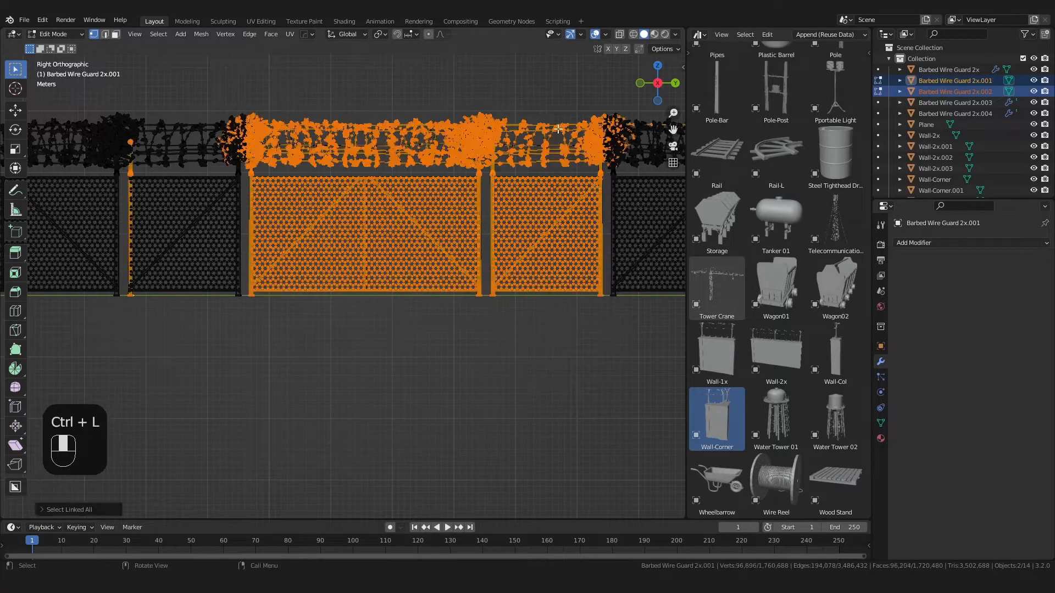
{"action": "scroll", "coordinate": [200, 362], "scroll_direction": "down", "scroll_amount": 1}
{"action": "middle_click_drag", "start_coordinate": [95, 112], "coordinate": [206, 350]}
{"action": "key", "text": "alt+z"}
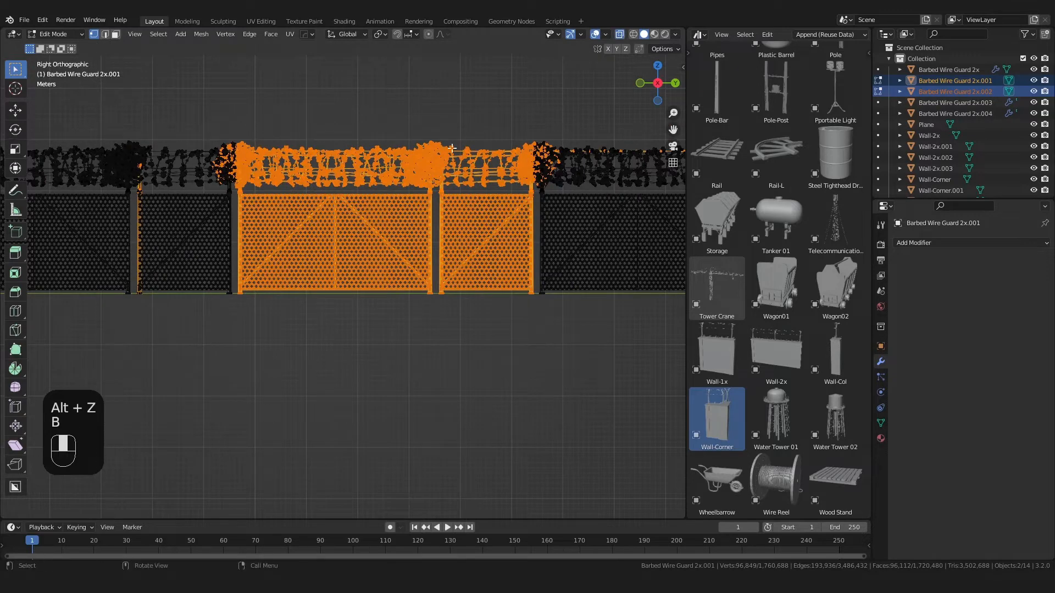
{"action": "left_click", "coordinate": [531, 117]}
{"action": "key", "text": "b"}
{"action": "left_click_drag", "start_coordinate": [534, 118], "coordinate": [292, 324]}
{"action": "middle_click_drag", "start_coordinate": [292, 324], "coordinate": [321, 342], "text": "shift"}
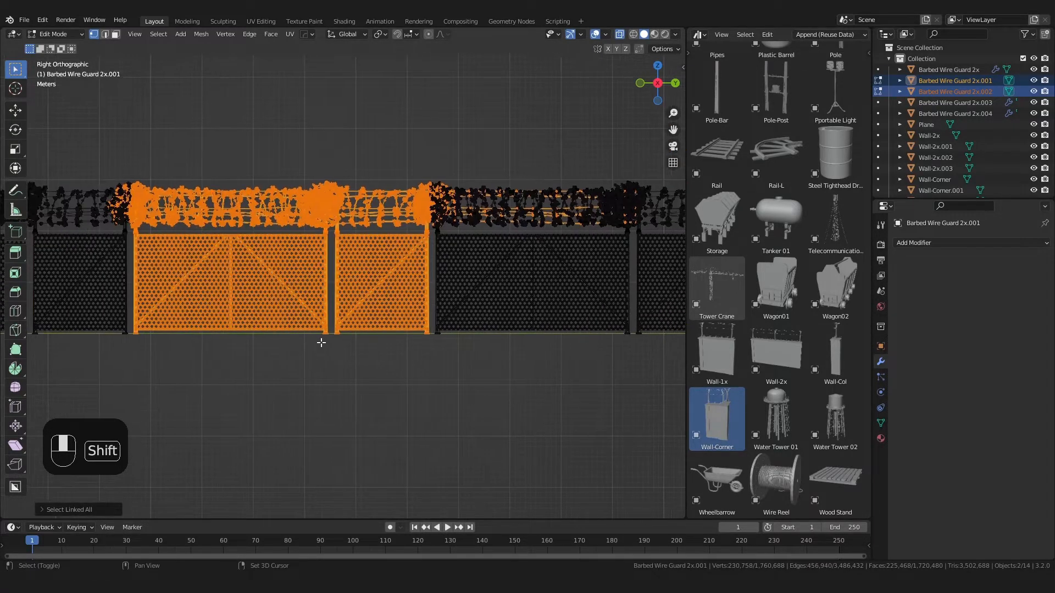
{"action": "left_click_drag", "start_coordinate": [654, 167], "coordinate": [436, 280]}
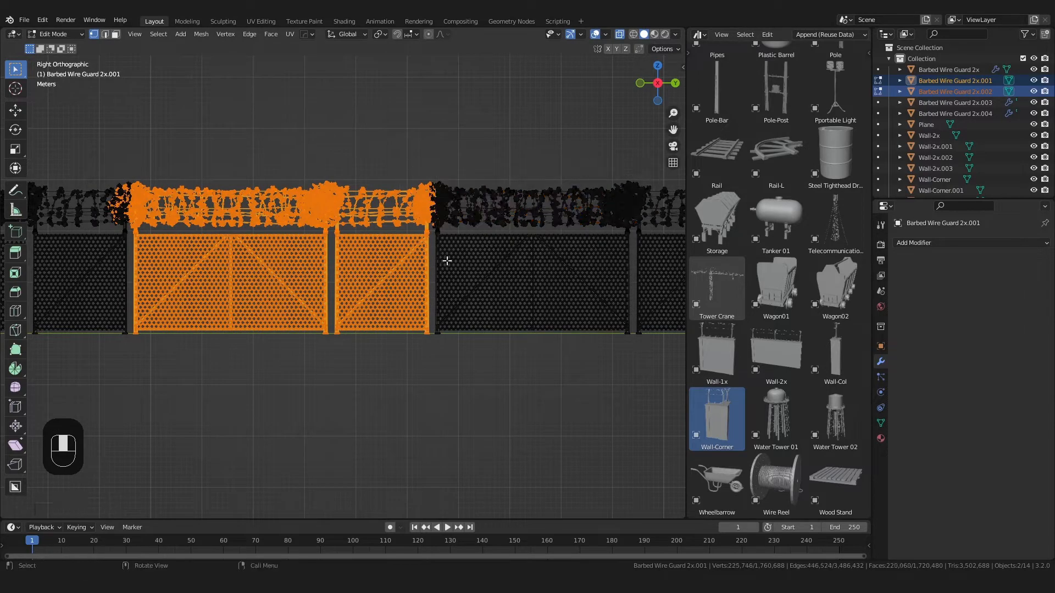
{"action": "scroll", "coordinate": [448, 239], "scroll_direction": "up", "scroll_amount": 2}
{"action": "key", "text": "x"}
{"action": "left_click", "coordinate": [448, 239]}
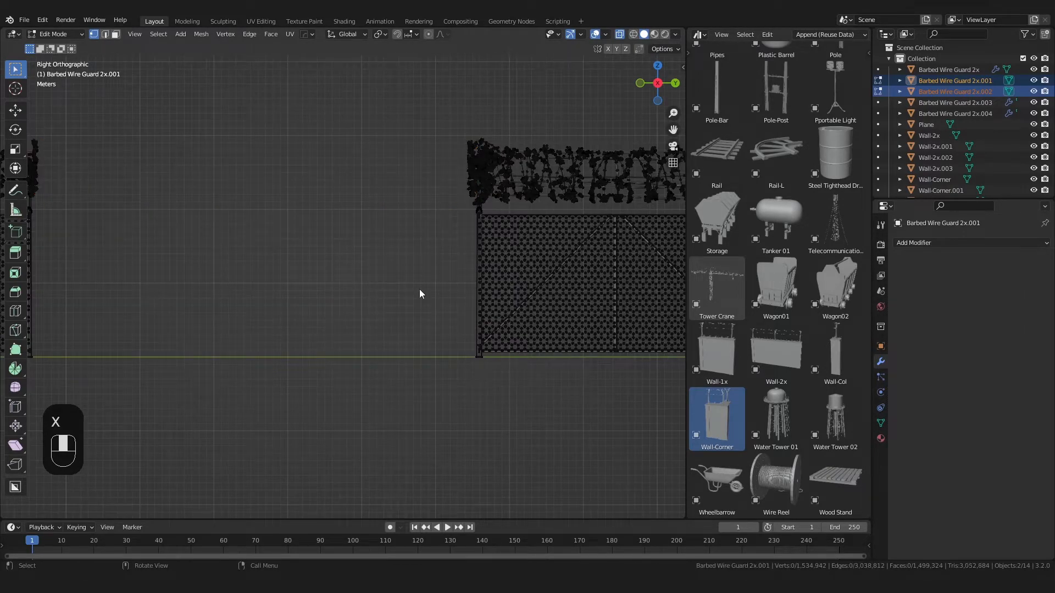
{"action": "scroll", "coordinate": [348, 368], "scroll_direction": "down", "scroll_amount": 3}
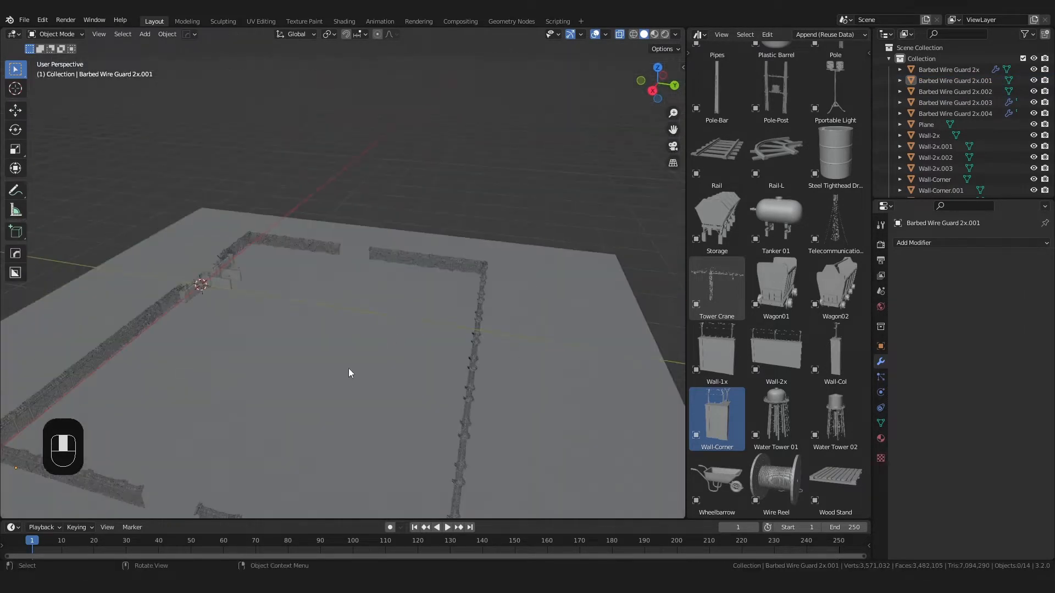
{"action": "scroll", "coordinate": [348, 368], "scroll_direction": "up", "scroll_amount": 5}
{"action": "middle_click_drag", "start_coordinate": [348, 368], "coordinate": [416, 280], "text": "shift"}
{"action": "middle_click_drag", "start_coordinate": [489, 260], "coordinate": [466, 272], "text": "shift"}
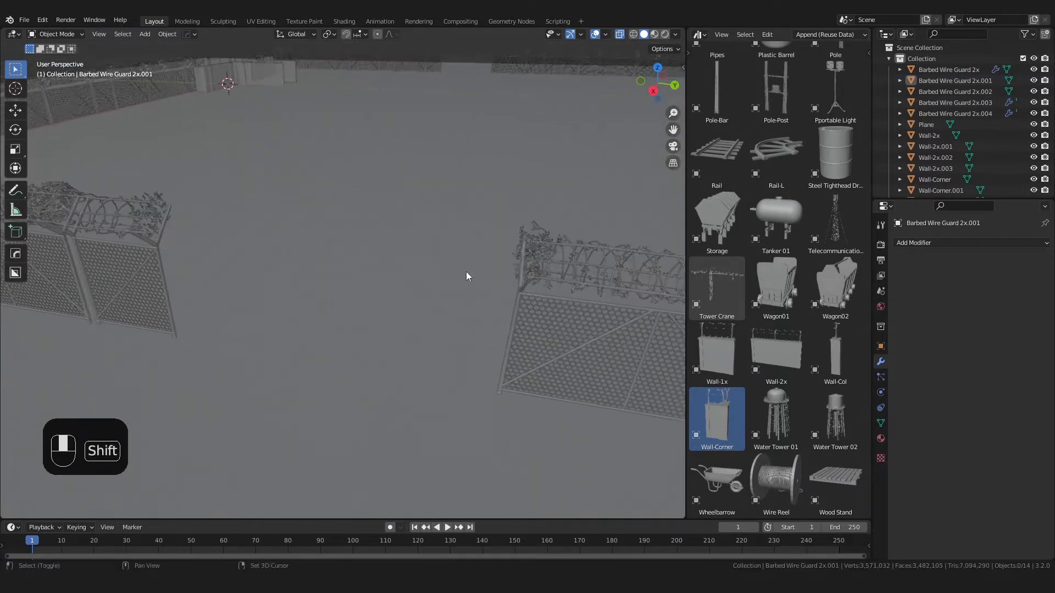
{"action": "left_click", "coordinate": [543, 261]}
{"action": "key", "text": "Tab"}
{"action": "middle_click_drag", "start_coordinate": [542, 260], "coordinate": [511, 238], "text": "shift"}
{"action": "scroll", "coordinate": [511, 238], "scroll_direction": "up", "scroll_amount": 2}
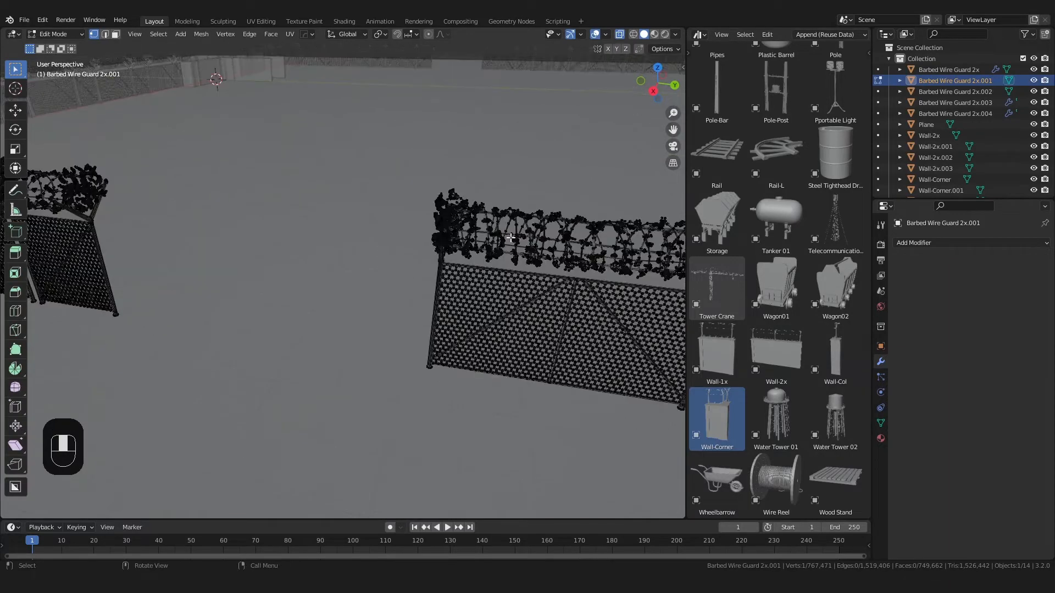
{"action": "left_click_drag", "start_coordinate": [542, 294], "coordinate": [542, 294]}
{"action": "key", "text": "KP_3"}
{"action": "middle_click_drag", "start_coordinate": [542, 294], "coordinate": [405, 414], "text": "shift"}
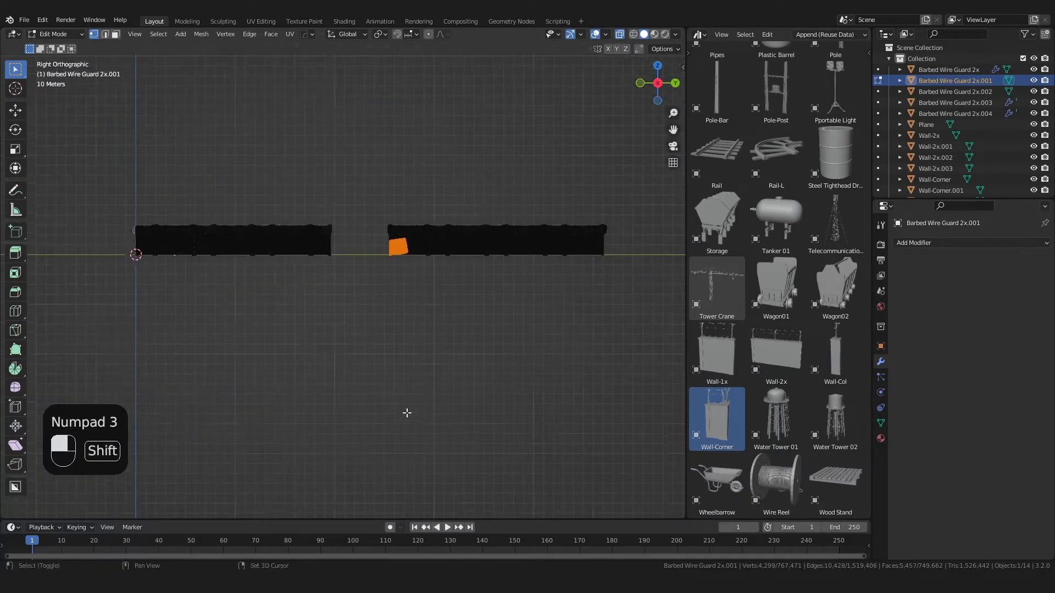
{"action": "key", "text": "Tab"}
Step: In both side fence rows, temporarily hide the end panel on the gap's +Y side, delete its barbed wire clump's vertices, and unhide it
{"action": "left_click", "coordinate": [421, 225], "text": "shift"}
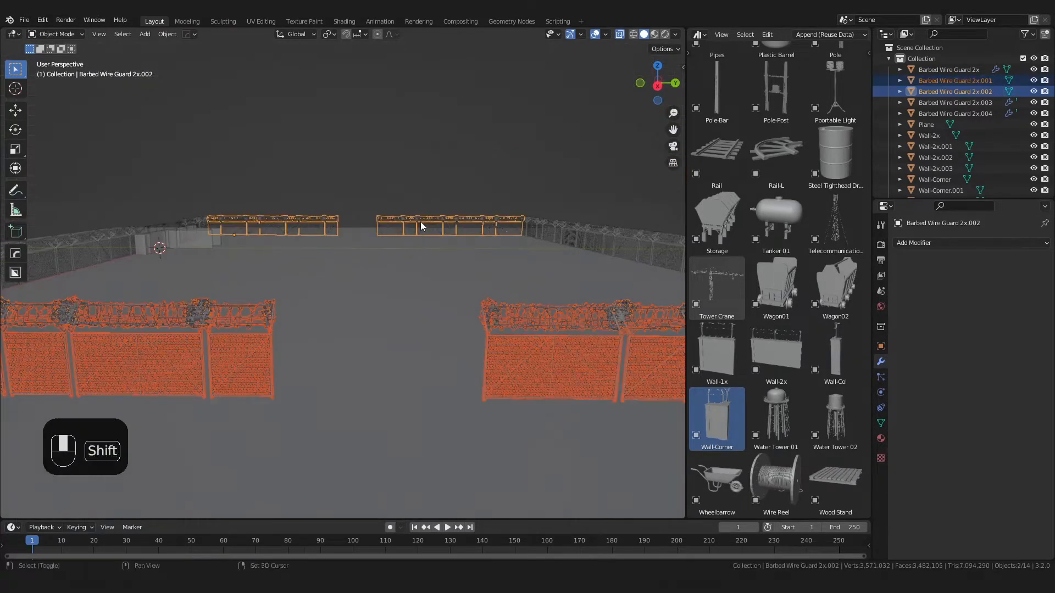
{"action": "key", "text": "KP_1"}
{"action": "key", "text": "KP_3"}
{"action": "scroll", "coordinate": [381, 288], "scroll_direction": "up", "scroll_amount": 2}
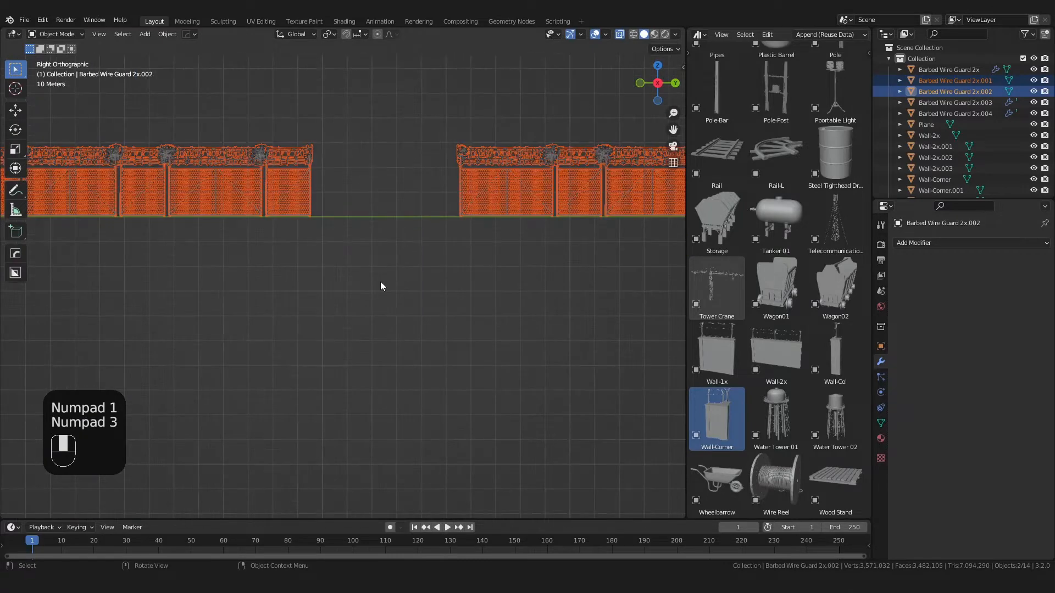
{"action": "key", "text": "Tab"}
{"action": "left_click", "coordinate": [406, 338]}
{"action": "scroll", "coordinate": [283, 369], "scroll_direction": "up", "scroll_amount": 4}
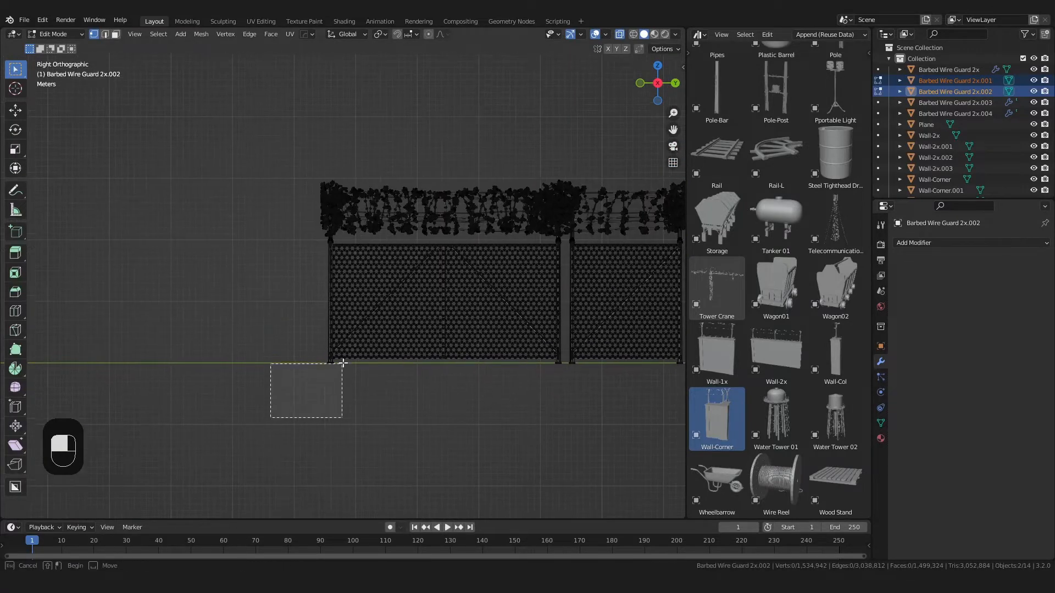
{"action": "left_click_drag", "start_coordinate": [343, 363], "coordinate": [558, 244]}
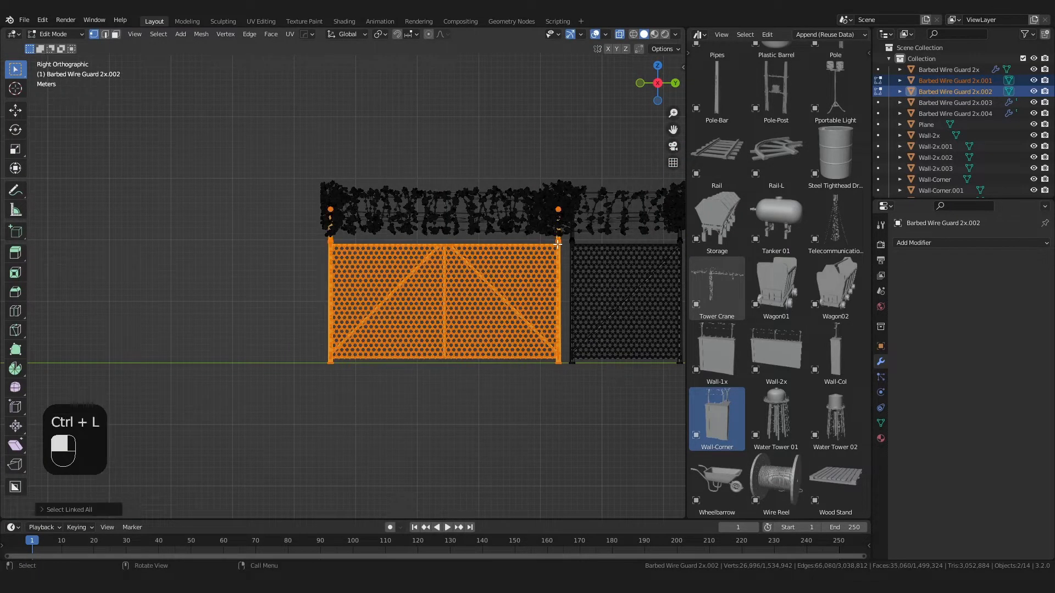
{"action": "key", "text": "h"}
{"action": "left_click_drag", "start_coordinate": [363, 158], "coordinate": [363, 158]}
{"action": "key", "text": "x"}
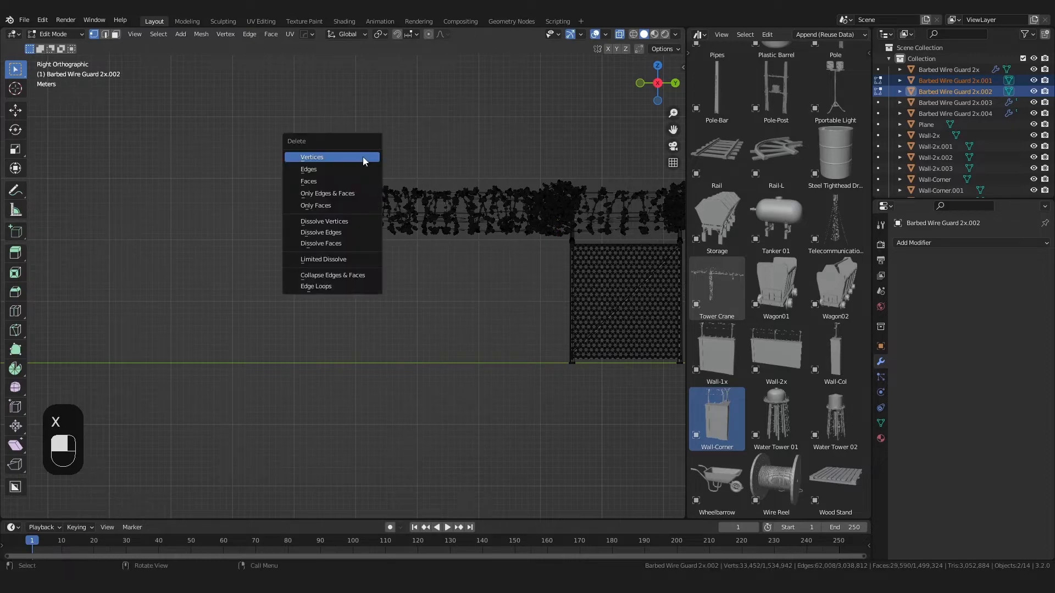
{"action": "left_click", "coordinate": [363, 158]}
{"action": "key", "text": "alt+h"}
{"action": "left_click", "coordinate": [406, 157]}
Step: In both rows, temporarily hide the end panel on the gap's -Y side, delete the barbed wire clump above it, and unhide the panel
{"action": "scroll", "coordinate": [709, 181], "scroll_direction": "up", "scroll_amount": 15}
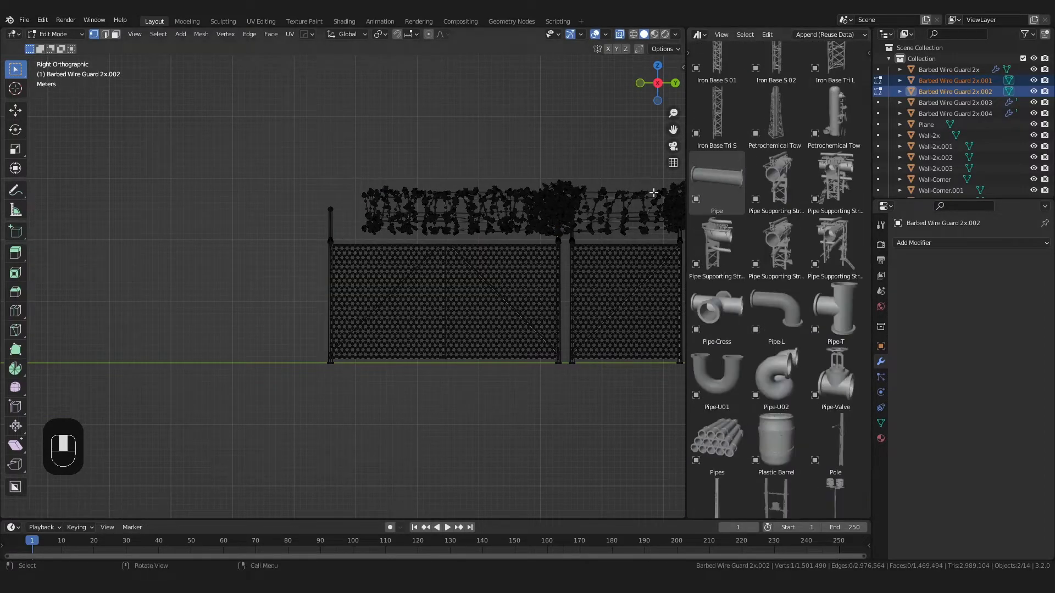
{"action": "scroll", "coordinate": [450, 247], "scroll_direction": "up", "scroll_amount": 4}
{"action": "middle_click_drag", "start_coordinate": [401, 268], "coordinate": [402, 274]}
{"action": "key", "text": "KP_3"}
{"action": "scroll", "coordinate": [316, 322], "scroll_direction": "down", "scroll_amount": 6}
{"action": "middle_click_drag", "start_coordinate": [316, 322], "coordinate": [508, 316], "text": "shift"}
{"action": "scroll", "coordinate": [483, 340], "scroll_direction": "up", "scroll_amount": 5}
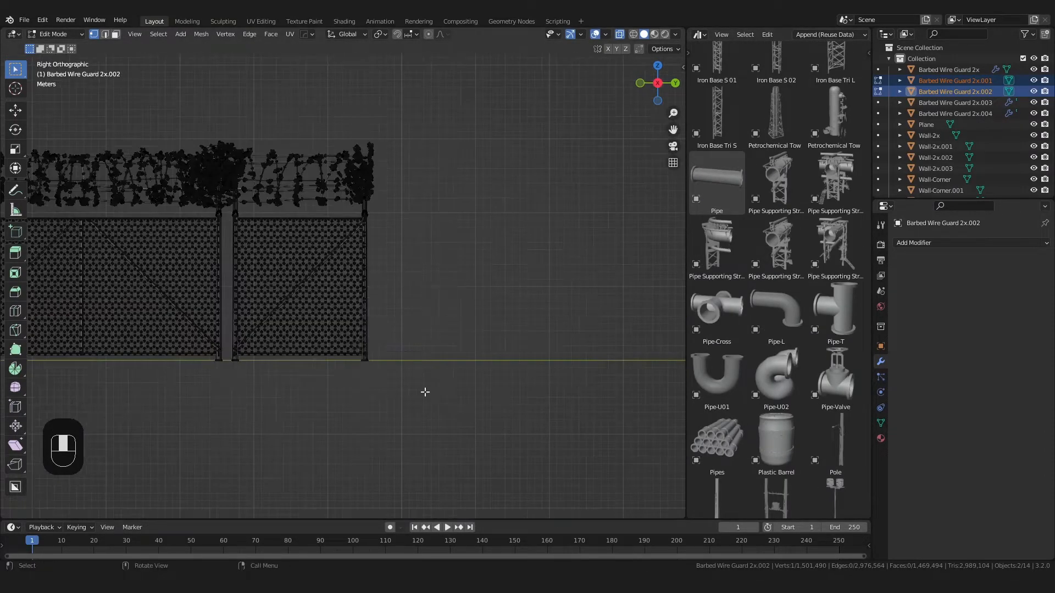
{"action": "left_click_drag", "start_coordinate": [424, 391], "coordinate": [335, 203]}
{"action": "key", "text": "ctrl+l"}
{"action": "key", "text": "h"}
{"action": "left_click_drag", "start_coordinate": [404, 215], "coordinate": [344, 123]}
{"action": "key", "text": "x"}
{"action": "key", "text": "Return"}
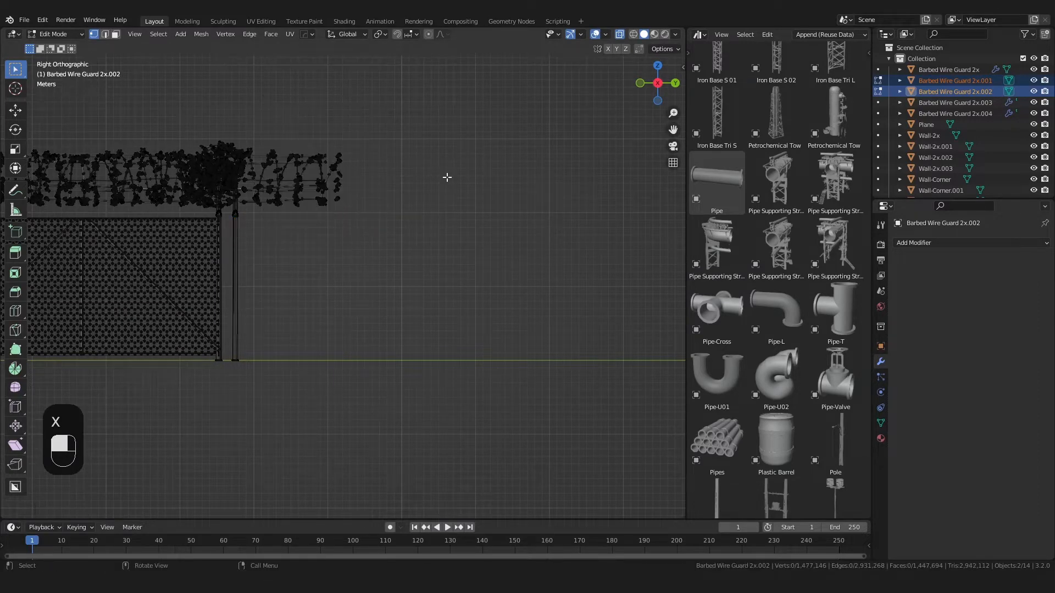
{"action": "key", "text": "alt+h"}
Step: Leave edit mode, add the Barbed Wire Spot asset at the -X fence row's gap, and line it up above the fence in X
{"action": "middle_click_drag", "start_coordinate": [445, 176], "coordinate": [414, 204]}
{"action": "key", "text": "KP_Decimal"}
{"action": "scroll", "coordinate": [431, 172], "scroll_direction": "down", "scroll_amount": 15}
{"action": "middle_click_drag", "start_coordinate": [393, 258], "coordinate": [346, 298]}
{"action": "key", "text": "Tab"}
{"action": "scroll", "coordinate": [741, 96], "scroll_direction": "up", "scroll_amount": 10}
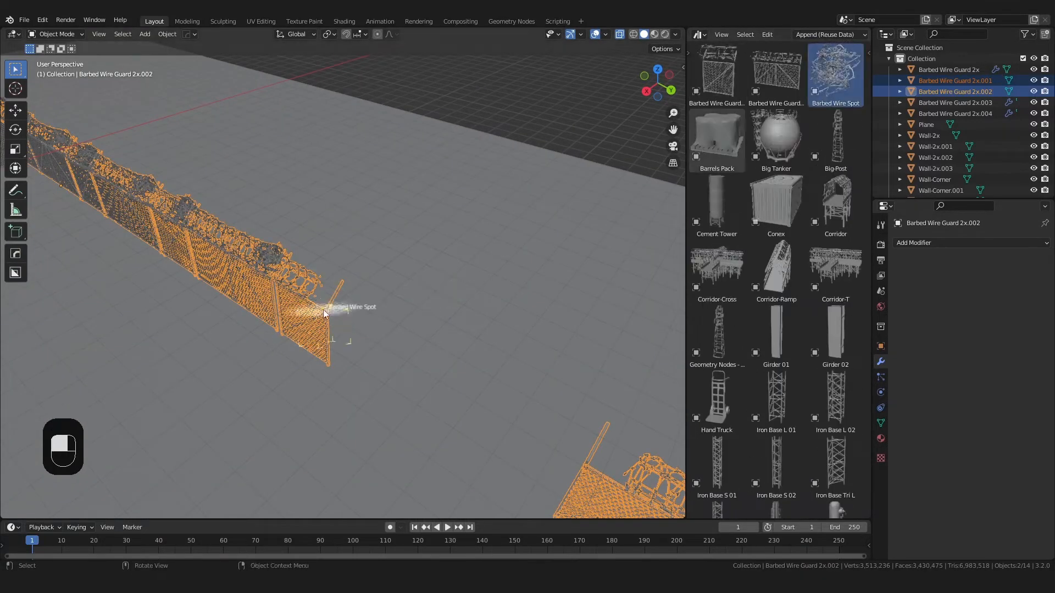
{"action": "left_click_drag", "start_coordinate": [325, 314], "coordinate": [325, 324]}
{"action": "key", "text": "KP_1"}
{"action": "key", "text": "g"}
{"action": "key", "text": "KP_3"}
{"action": "left_click", "coordinate": [415, 251]}
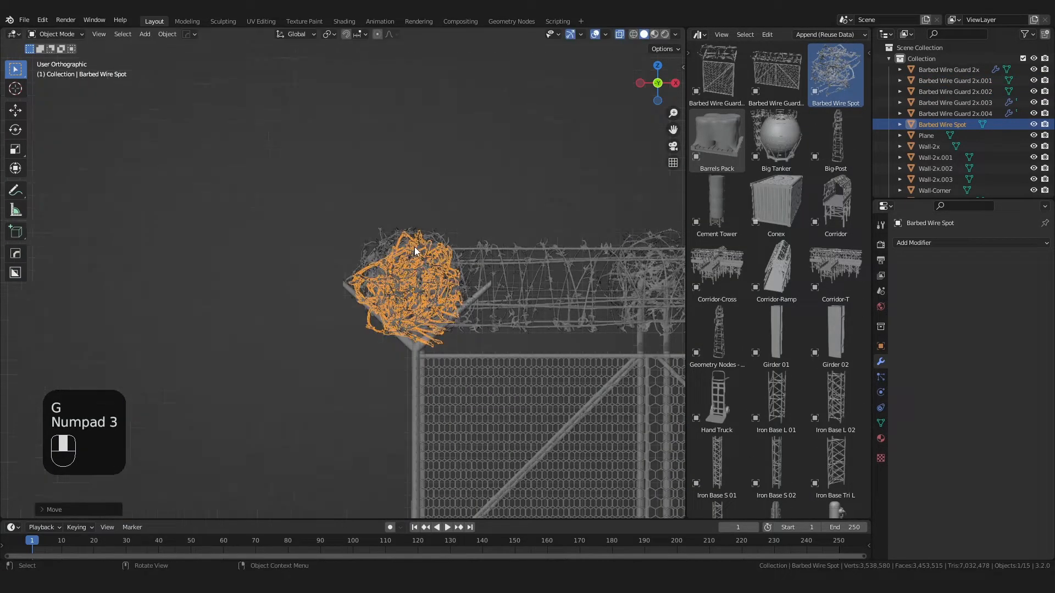
Step: Move, scale and rotate the barbed wire clump to cap the bare wire above the post on the gap's -Y side
{"action": "key", "text": "g"}
{"action": "left_click", "coordinate": [577, 217]}
{"action": "key", "text": "s"}
{"action": "left_click", "coordinate": [447, 354]}
{"action": "key", "text": "g"}
{"action": "left_click", "coordinate": [465, 353]}
{"action": "key", "text": "r"}
{"action": "key", "text": "r"}
{"action": "left_click", "coordinate": [530, 416]}
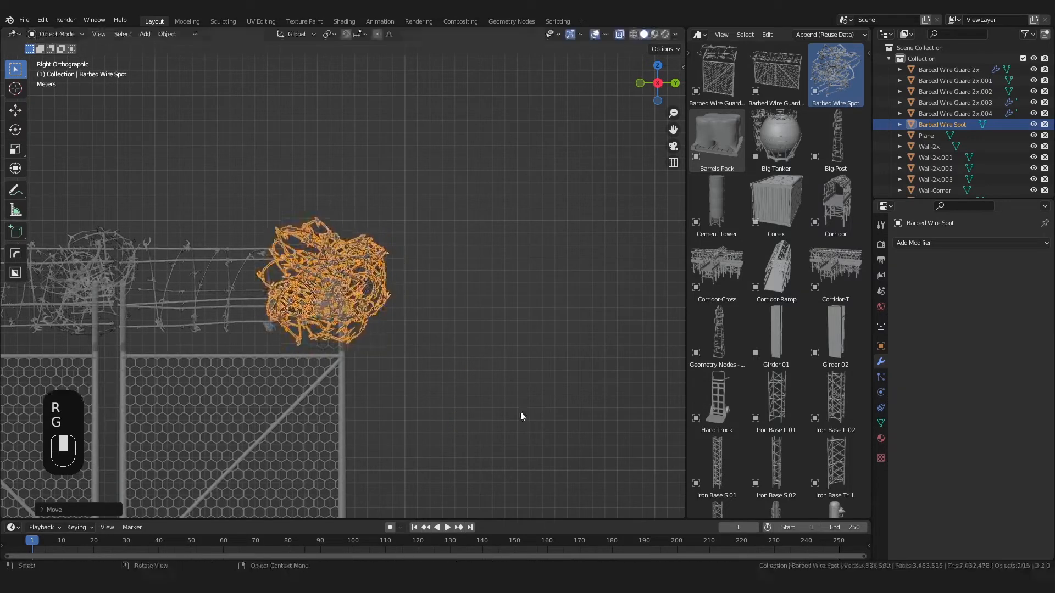
Step: Duplicate the barbed wire clump along Y onto the fence end across the gap and rotate the copy
{"action": "scroll", "coordinate": [495, 429], "scroll_direction": "down", "scroll_amount": 5}
{"action": "key", "text": "shift+d"}
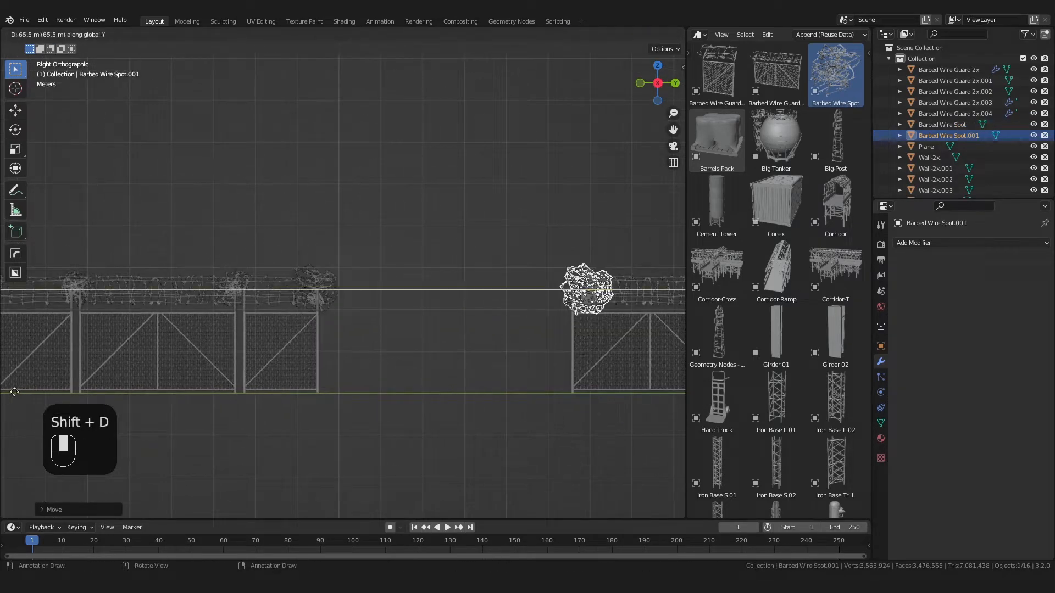
{"action": "key", "text": "r"}
{"action": "left_click", "coordinate": [541, 346]}
{"action": "middle_click_drag", "start_coordinate": [541, 346], "coordinate": [584, 379]}
Step: Duplicate both barbed wire clumps onto the two matching fence ends at the +X row's gap
{"action": "left_click", "coordinate": [344, 309], "text": "shift"}
{"action": "scroll", "coordinate": [365, 315], "scroll_direction": "down", "scroll_amount": 7}
{"action": "middle_click_drag", "start_coordinate": [365, 315], "coordinate": [200, 250]}
{"action": "key", "text": "shift+d"}
{"action": "key", "text": "y"}
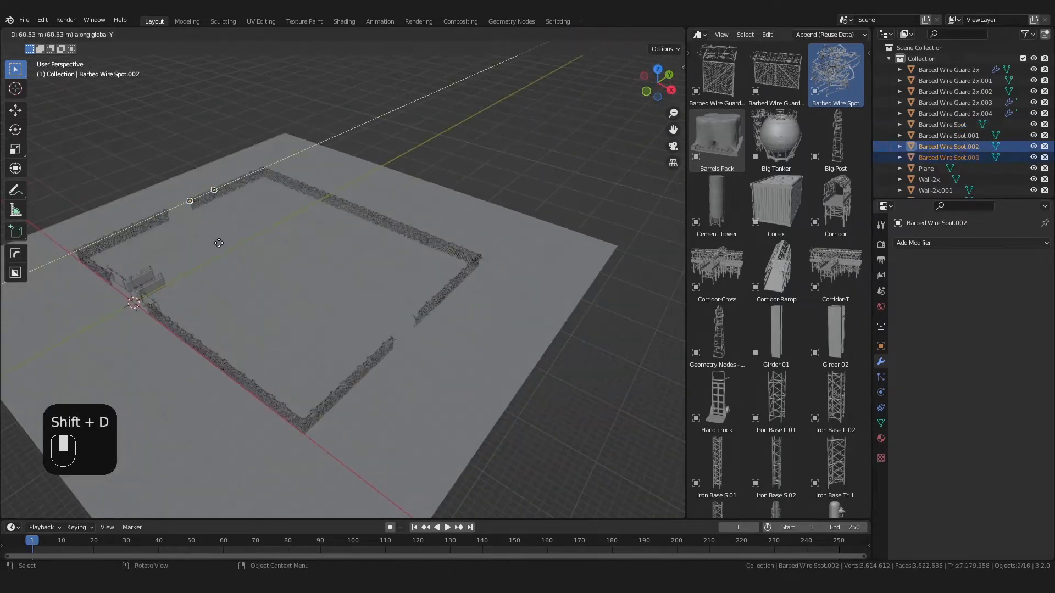
{"action": "left_click", "coordinate": [405, 402]}
{"action": "scroll", "coordinate": [335, 346], "scroll_direction": "up", "scroll_amount": 4}
{"action": "middle_click_drag", "start_coordinate": [405, 401], "coordinate": [329, 327], "text": "shift"}
{"action": "scroll", "coordinate": [436, 318], "scroll_direction": "up", "scroll_amount": 8}
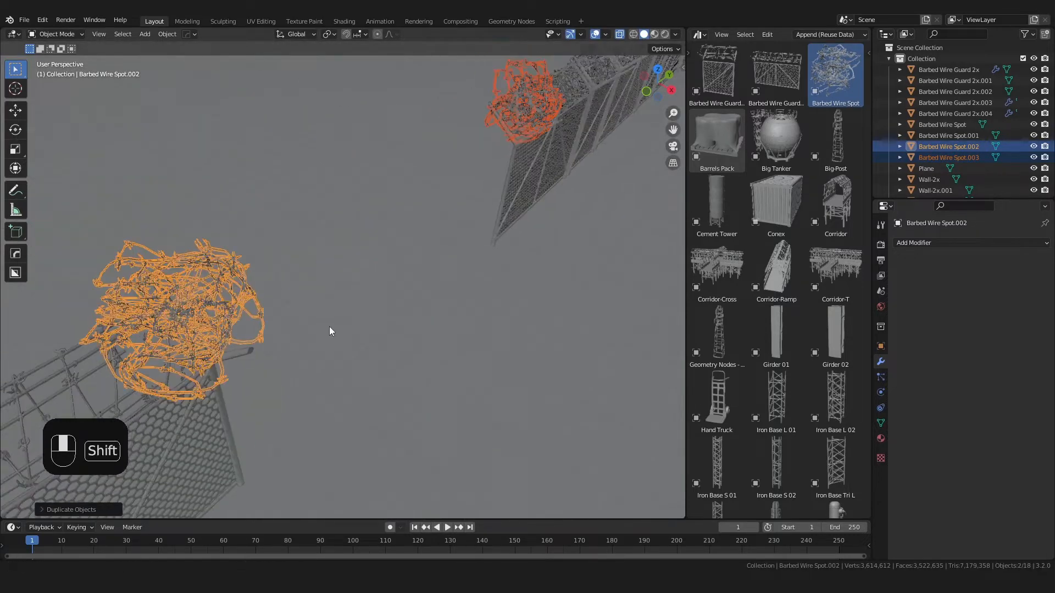
{"action": "key", "text": "g"}
{"action": "middle_click", "coordinate": [334, 330]}
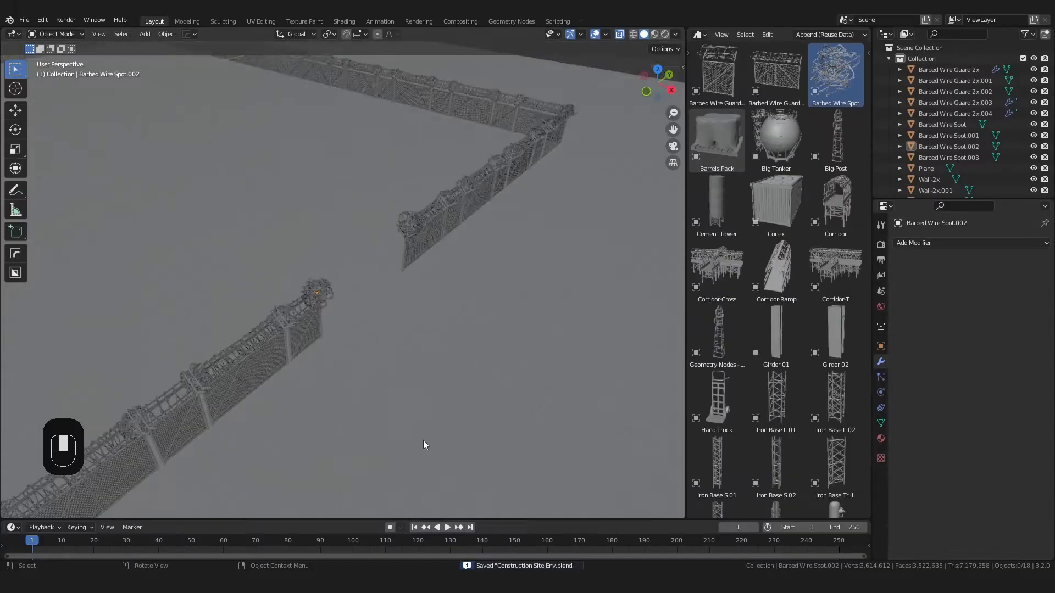
Step: Add the Rail, Wagon01 and Wagon02 assets inside the yard near the +X side opening
{"action": "scroll", "coordinate": [423, 443], "scroll_direction": "down", "scroll_amount": 4}
{"action": "middle_click_drag", "start_coordinate": [438, 443], "coordinate": [384, 443], "text": "shift"}
{"action": "scroll", "coordinate": [804, 272], "scroll_direction": "down", "scroll_amount": 10}
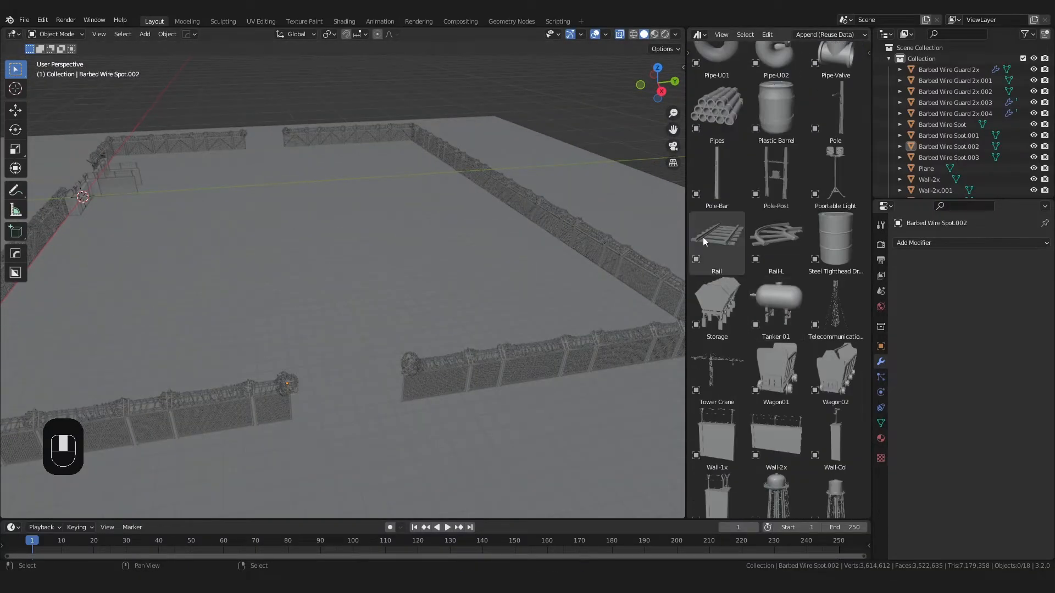
{"action": "middle_click_drag", "start_coordinate": [354, 342], "coordinate": [400, 396]}
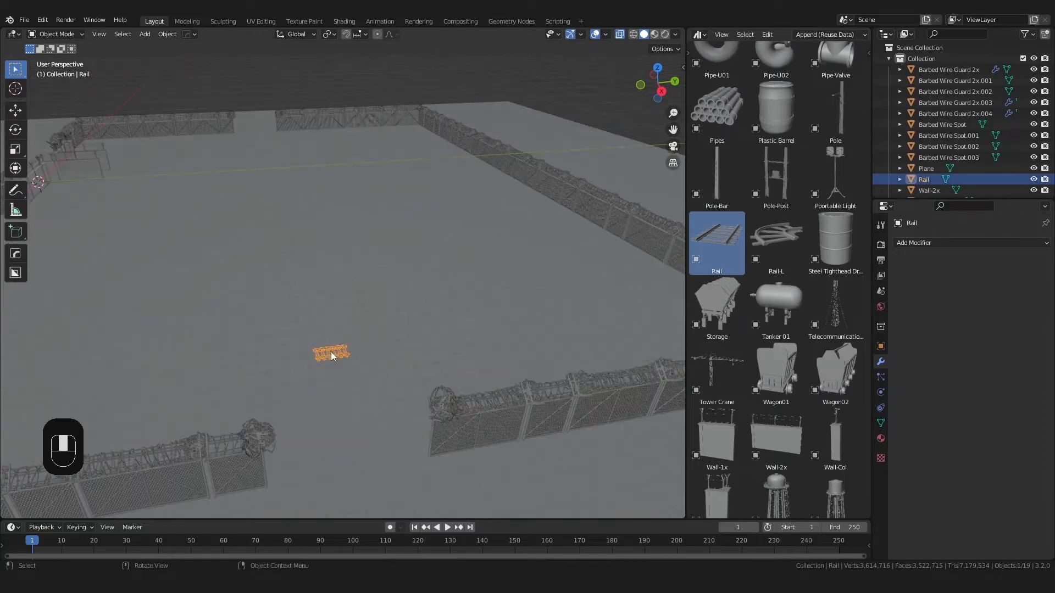
{"action": "left_click_drag", "start_coordinate": [383, 357], "coordinate": [383, 357]}
{"action": "scroll", "coordinate": [379, 359], "scroll_direction": "up", "scroll_amount": 3}
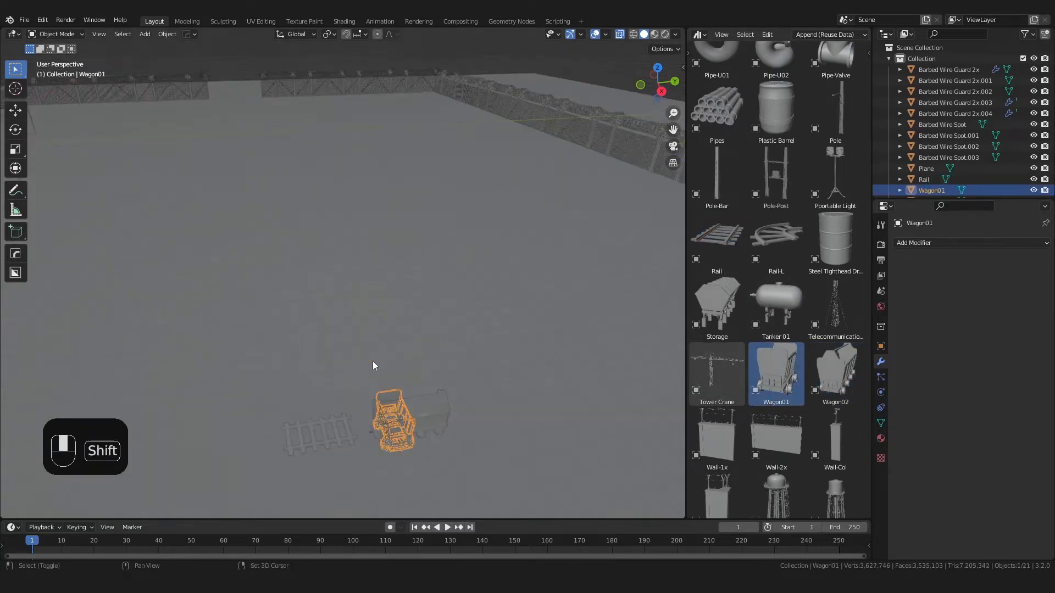
Step: Select the rail piece and both wagons together and scale them to suit the fence
{"action": "middle_click_drag", "start_coordinate": [373, 361], "coordinate": [340, 217], "text": "shift"}
{"action": "left_click", "coordinate": [357, 263], "text": "shift"}
{"action": "left_click", "coordinate": [289, 279], "text": "shift"}
{"action": "scroll", "coordinate": [351, 291], "scroll_direction": "down", "scroll_amount": 4}
{"action": "key", "text": "alt+z"}
{"action": "key", "text": "s"}
{"action": "left_click", "coordinate": [452, 368]}
{"action": "scroll", "coordinate": [456, 380], "scroll_direction": "down", "scroll_amount": 3}
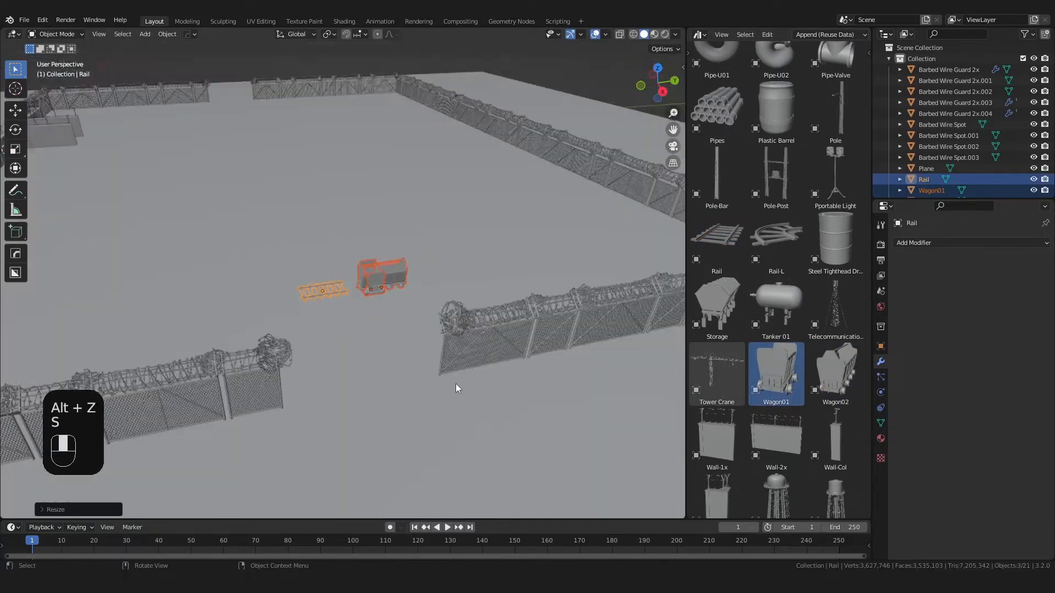
{"action": "key", "text": "s"}
{"action": "left_click", "coordinate": [443, 374]}
Step: Add a Bezier curve in top view as the path for the railway track
{"action": "left_click", "coordinate": [324, 290]}
{"action": "scroll", "coordinate": [415, 348], "scroll_direction": "down", "scroll_amount": 5}
{"action": "middle_click_drag", "start_coordinate": [330, 296], "coordinate": [536, 344]}
{"action": "key", "text": "KP_7"}
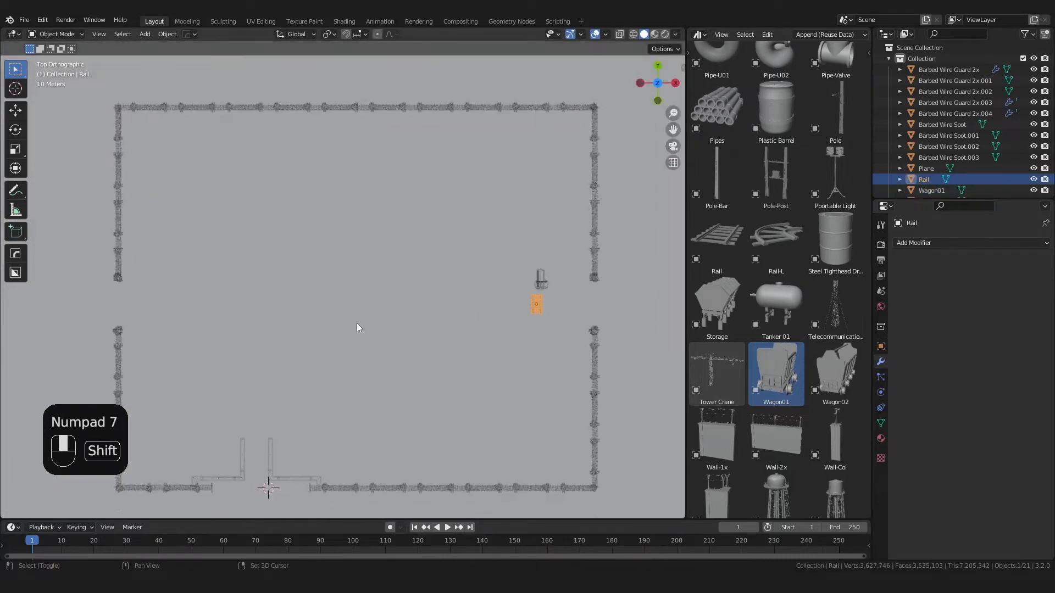
{"action": "key", "text": "shift+a"}
{"action": "key", "text": "shift+a"}
{"action": "left_click", "coordinate": [330, 316]}
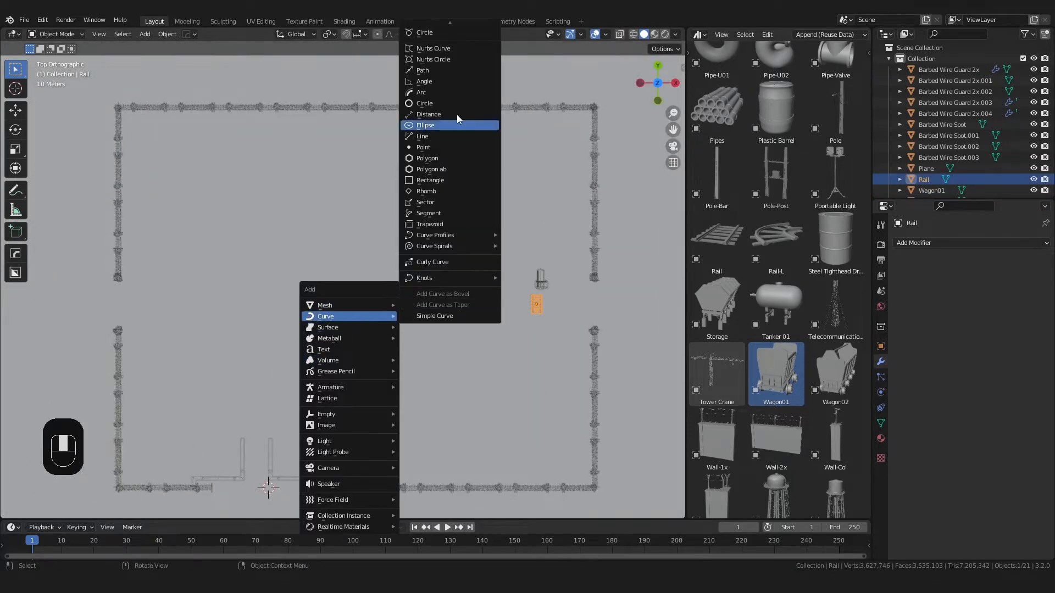
{"action": "left_click", "coordinate": [445, 34]}
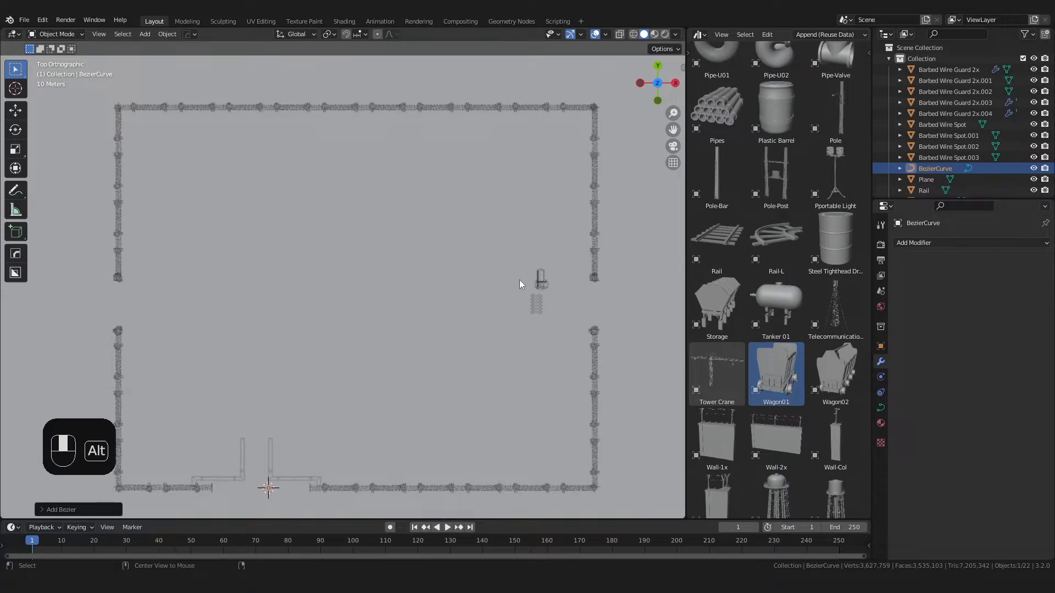
Step: Shape the Bezier curve across the yard between the side openings and extrude its -X end outward beyond the ground plane
{"action": "key", "text": "alt+z"}
{"action": "key", "text": "Tab"}
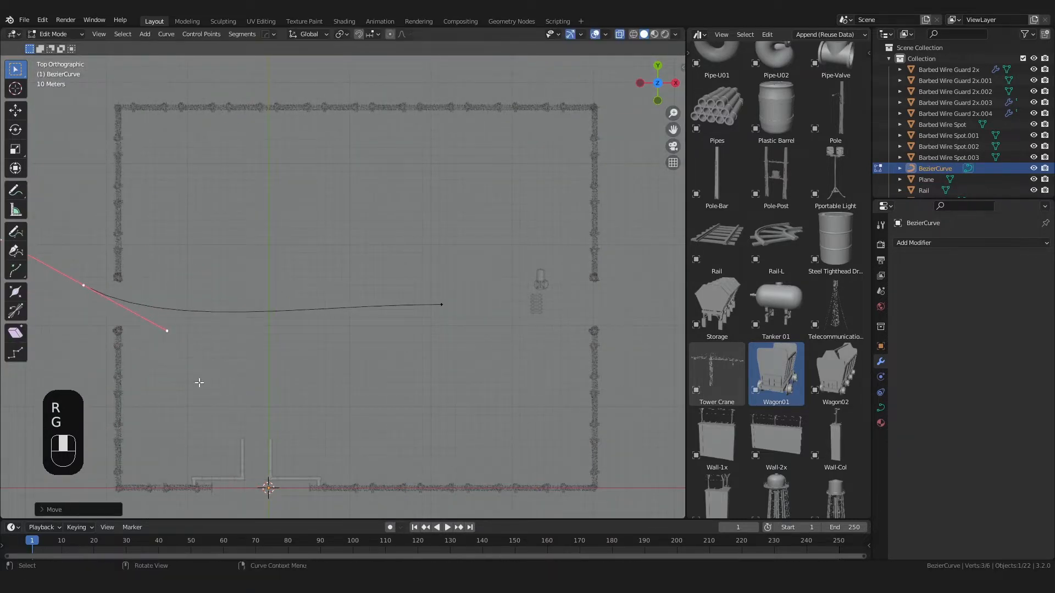
{"action": "scroll", "coordinate": [200, 383], "scroll_direction": "down", "scroll_amount": 2}
{"action": "middle_click_drag", "start_coordinate": [199, 383], "coordinate": [286, 367], "text": "shift"}
{"action": "key", "text": "e"}
{"action": "left_click", "coordinate": [63, 252]}
Step: Extrude the curve's other end toward the +X opening and shift its straight stretch in line with both openings
{"action": "middle_click_drag", "start_coordinate": [404, 294], "coordinate": [288, 284], "text": "shift"}
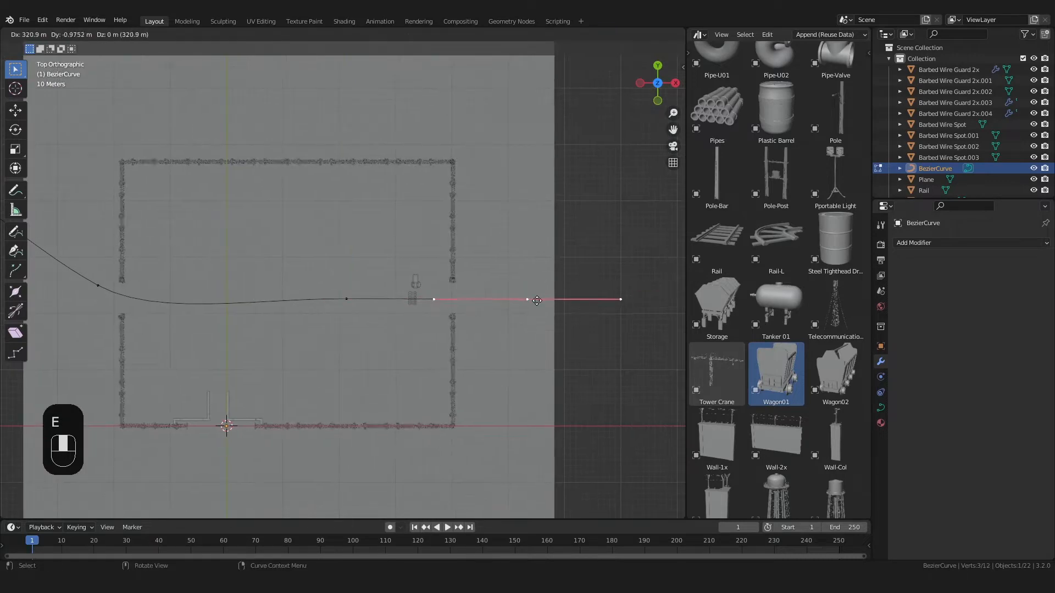
{"action": "key", "text": "h"}
{"action": "key", "text": "x"}
{"action": "key", "text": "ctrl+z"}
{"action": "left_click", "coordinate": [369, 349]}
{"action": "key", "text": "Tab"}
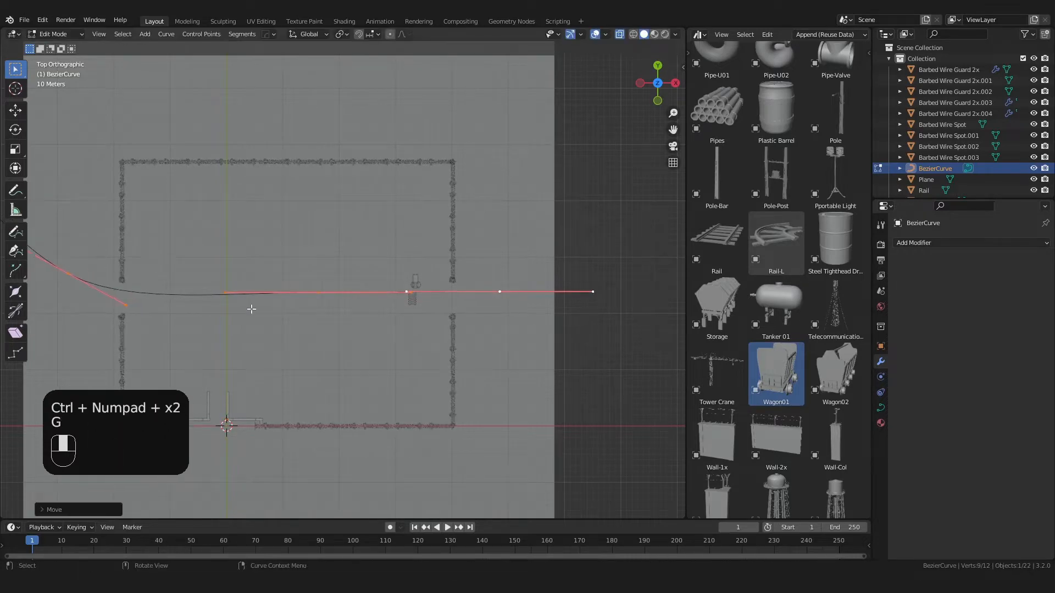
{"action": "key", "text": "Tab"}
Step: Give the rail piece an Array modifier with Fit Type set to Fit Curve, following BezierCurve
{"action": "middle_click_drag", "start_coordinate": [396, 309], "coordinate": [529, 319]}
{"action": "left_click", "coordinate": [525, 316]}
{"action": "left_click", "coordinate": [970, 242]}
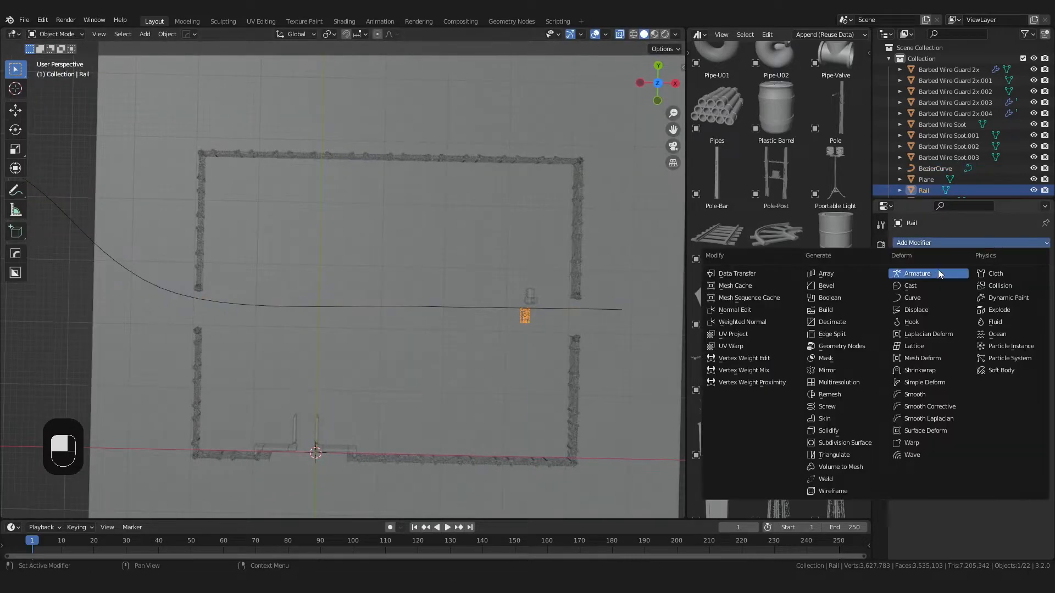
{"action": "left_click", "coordinate": [850, 272]}
{"action": "left_click", "coordinate": [989, 277]}
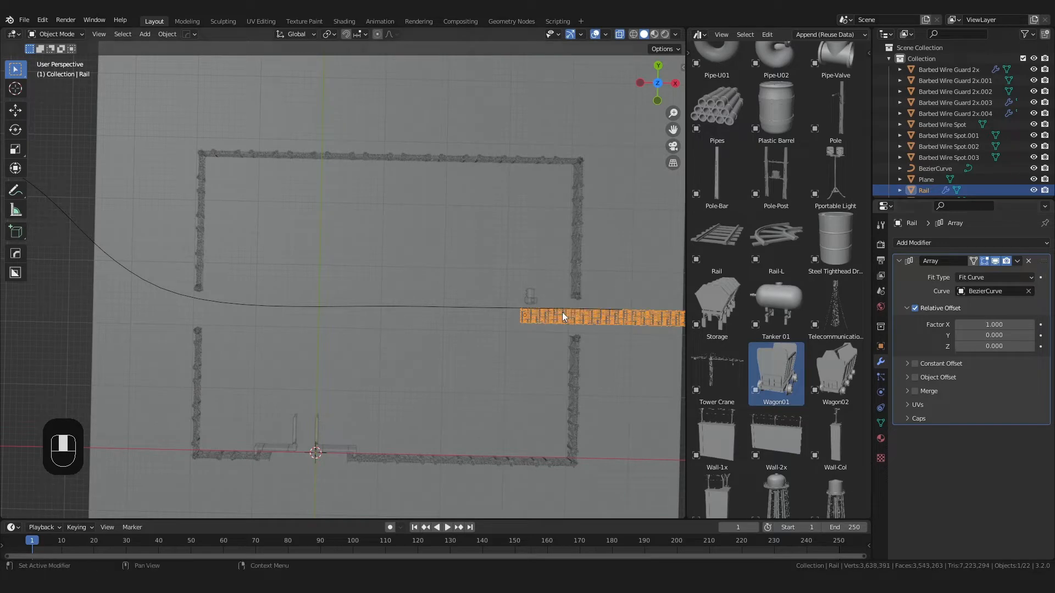
Step: Set the array's relative offset to Y 1 and X 0, clear the rail's location, and add a BezierCurve Curve modifier deforming along Y
{"action": "left_click", "coordinate": [984, 242]}
{"action": "left_click", "coordinate": [912, 297]}
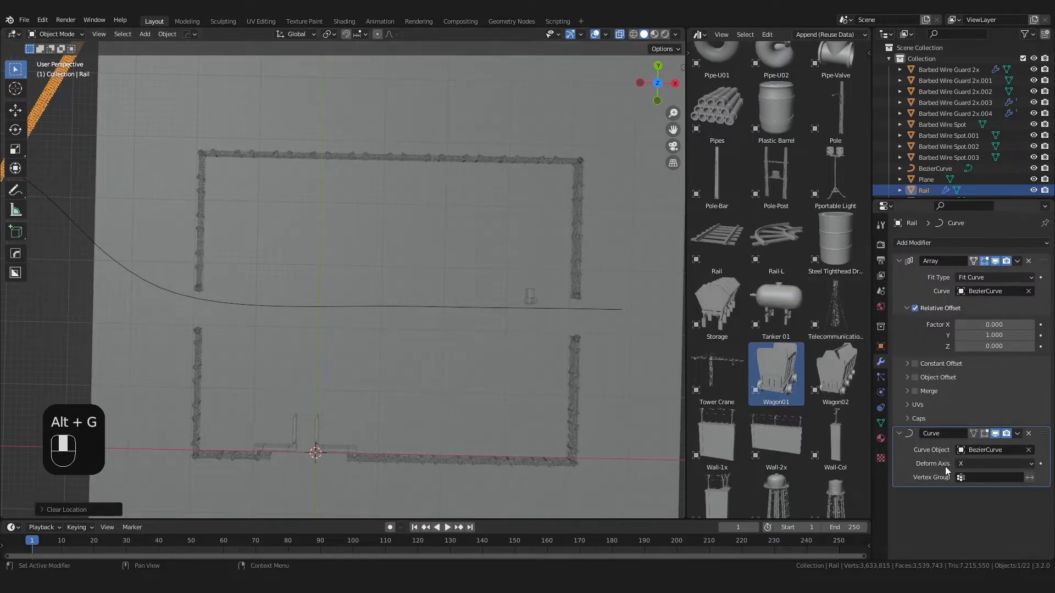
{"action": "left_click", "coordinate": [971, 489]}
{"action": "scroll", "coordinate": [423, 384], "scroll_direction": "up", "scroll_amount": 4}
{"action": "middle_click_drag", "start_coordinate": [424, 384], "coordinate": [355, 300]}
{"action": "left_click", "coordinate": [1016, 466]}
{"action": "left_click", "coordinate": [988, 525]}
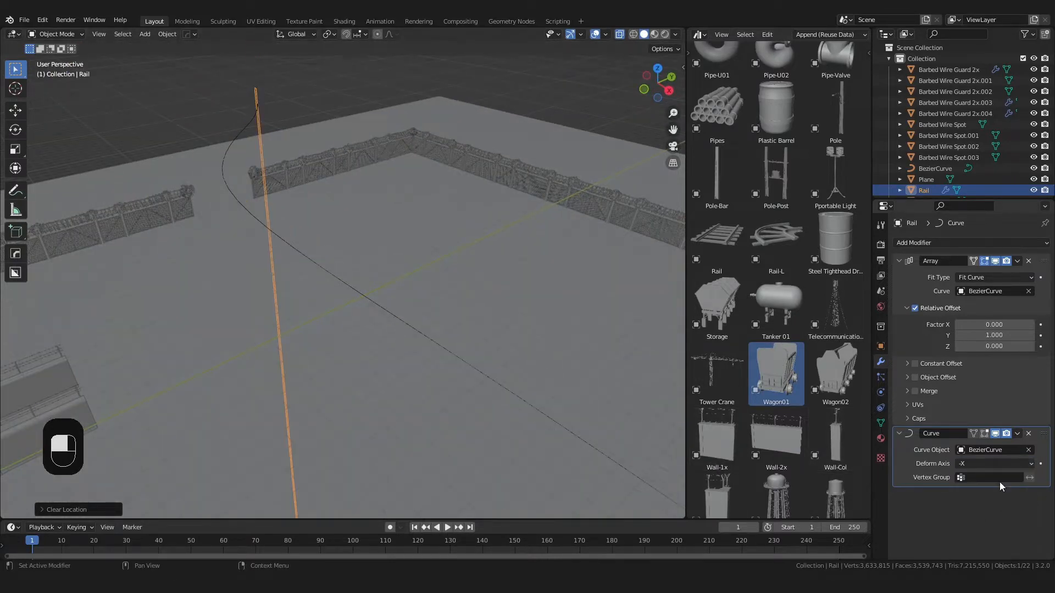
{"action": "left_click", "coordinate": [997, 465]}
{"action": "left_click", "coordinate": [982, 529]}
{"action": "left_click", "coordinate": [971, 487]}
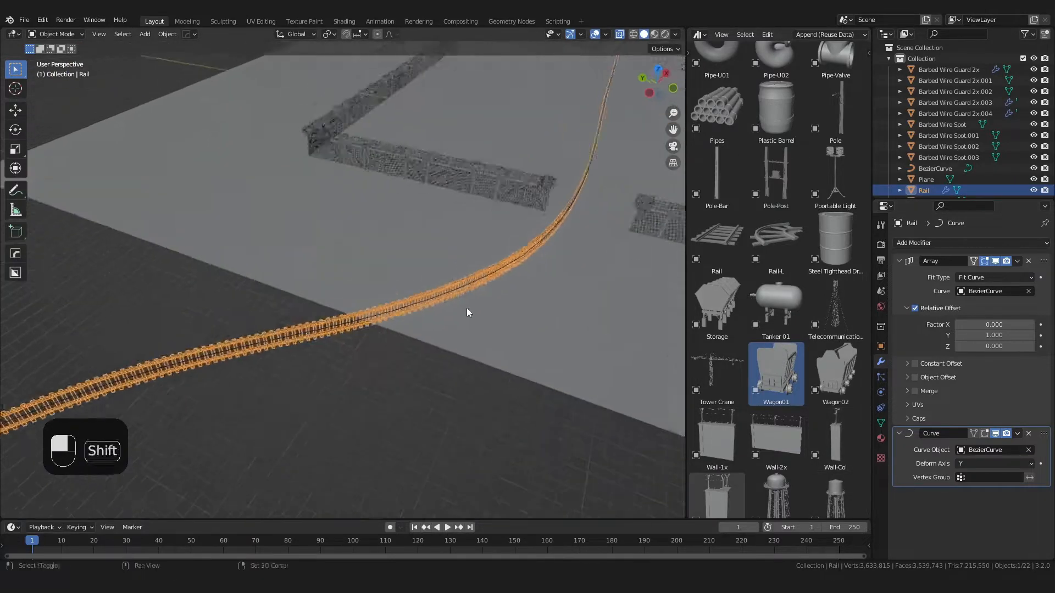
Step: Show the Curve modifier's result in edit mode and rotate the whole rail mesh so the track lies the right way up
{"action": "key", "text": "Tab"}
{"action": "key", "text": "a"}
{"action": "left_click", "coordinate": [983, 434]}
{"action": "scroll", "coordinate": [495, 374], "scroll_direction": "up", "scroll_amount": 4}
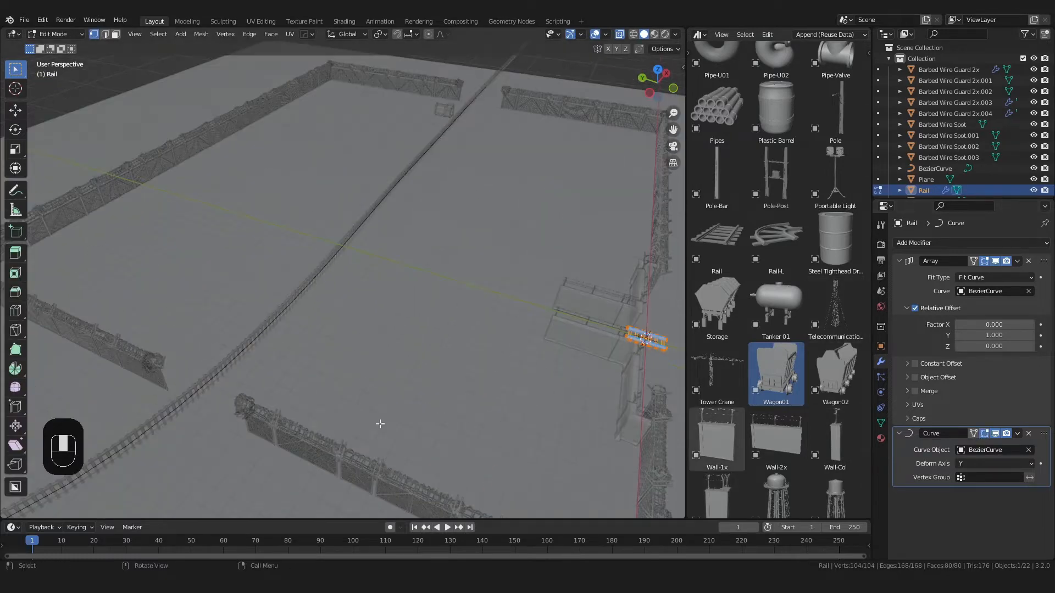
{"action": "left_click", "coordinate": [493, 374]}
{"action": "scroll", "coordinate": [405, 356], "scroll_direction": "up", "scroll_amount": 4}
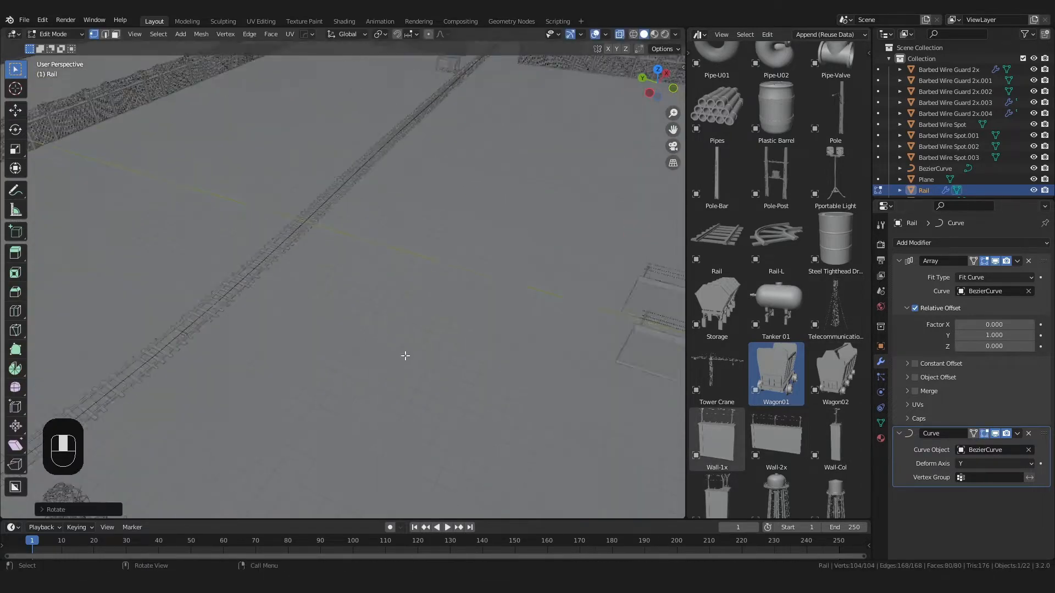
{"action": "middle_click_drag", "start_coordinate": [405, 356], "coordinate": [410, 297], "text": "shift"}
{"action": "key", "text": "Tab"}
{"action": "key", "text": "alt+z"}
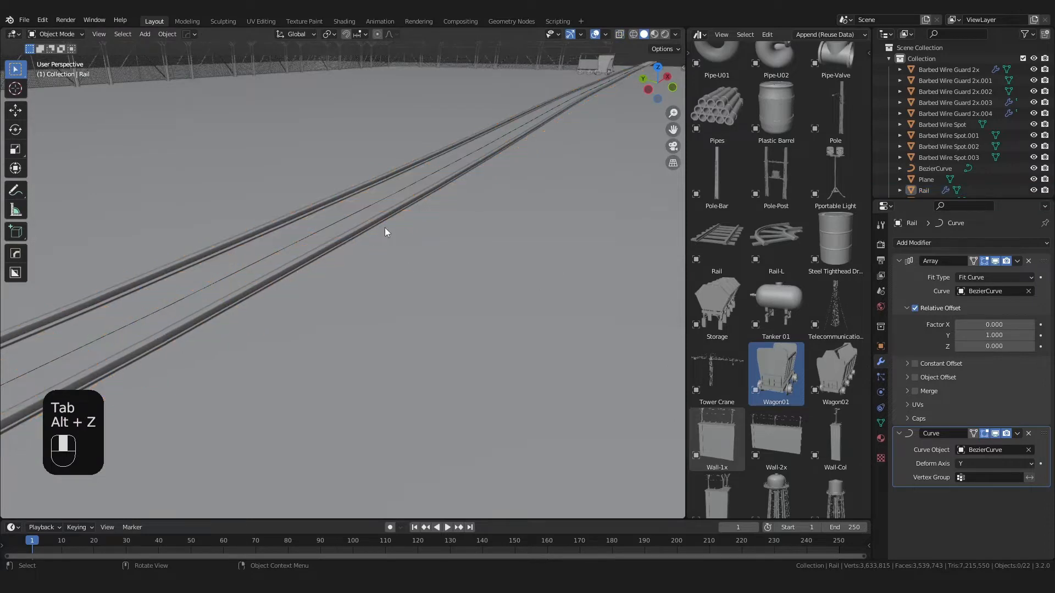
Step: Raise the rail track along Z until its sleepers sit above the ground plane
{"action": "left_click", "coordinate": [385, 224]}
{"action": "key", "text": "g"}
{"action": "key", "text": "z"}
{"action": "left_click", "coordinate": [440, 164]}
{"action": "scroll", "coordinate": [457, 185], "scroll_direction": "down", "scroll_amount": 4}
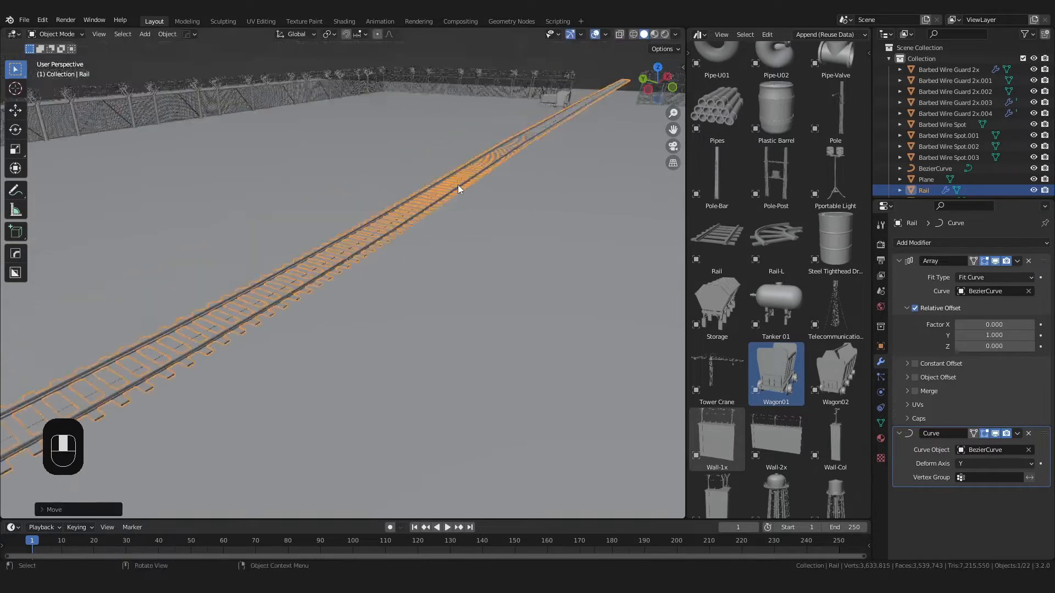
Step: Try a second parallel track duplicated along Y beside the first, and delete the copy
{"action": "middle_click_drag", "start_coordinate": [457, 185], "coordinate": [313, 156]}
{"action": "key", "text": "shift+d"}
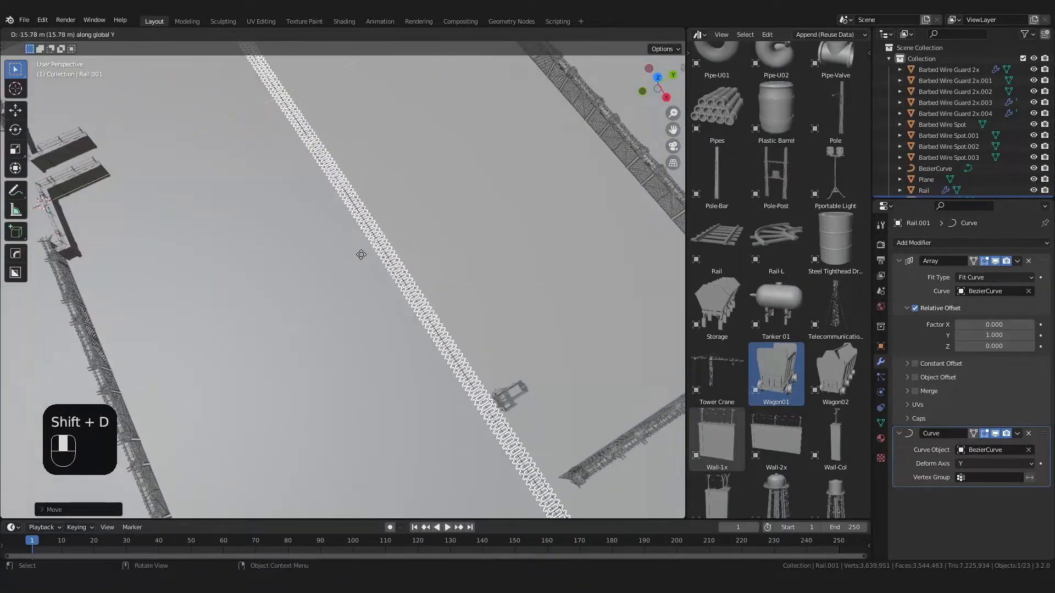
{"action": "middle_click_drag", "start_coordinate": [361, 255], "coordinate": [325, 286]}
{"action": "left_click", "coordinate": [324, 285]}
{"action": "middle_click_drag", "start_coordinate": [396, 352], "coordinate": [439, 313], "text": "shift"}
{"action": "left_click", "coordinate": [380, 246]}
{"action": "scroll", "coordinate": [348, 321], "scroll_direction": "down", "scroll_amount": 5}
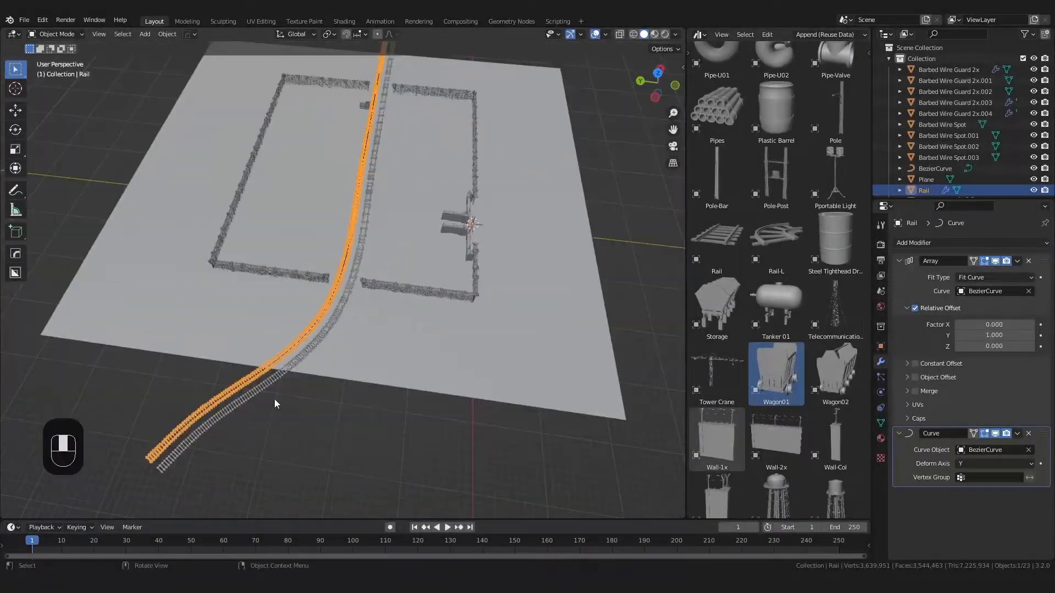
{"action": "middle_click_drag", "start_coordinate": [250, 381], "coordinate": [374, 297]}
{"action": "scroll", "coordinate": [383, 302], "scroll_direction": "up", "scroll_amount": 3}
{"action": "left_click", "coordinate": [373, 296]}
{"action": "key", "text": "Delete"}
{"action": "left_click", "coordinate": [400, 286]}
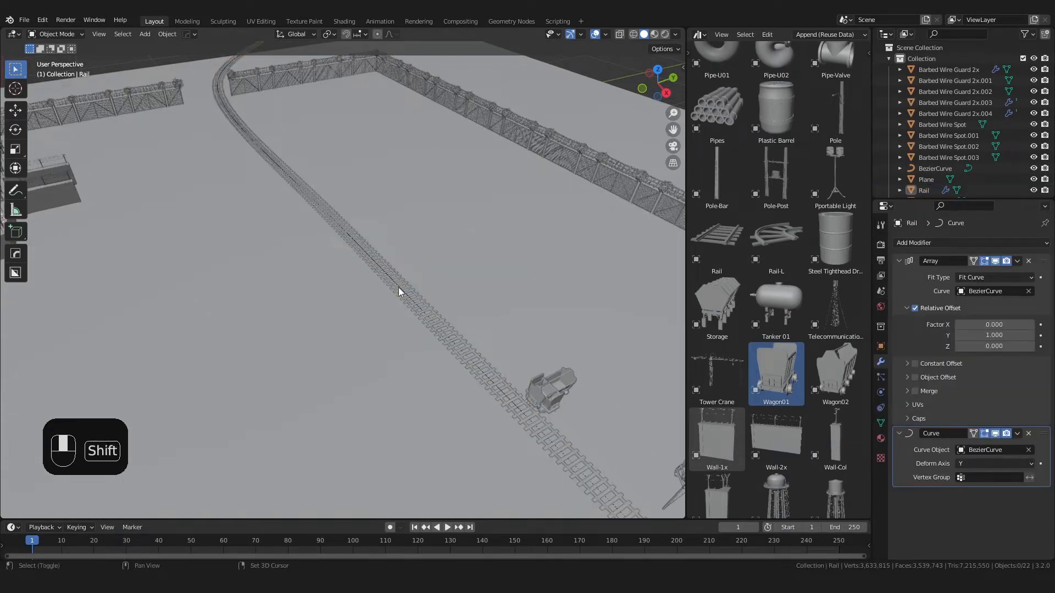
Step: Select the rail track together with its Bezier curve and move both to run centrally through the side openings
{"action": "scroll", "coordinate": [449, 279], "scroll_direction": "up", "scroll_amount": 3}
{"action": "key", "text": "alt+z"}
{"action": "left_click_drag", "start_coordinate": [471, 316], "coordinate": [494, 298], "text": "shift"}
{"action": "key", "text": "g"}
{"action": "left_click", "coordinate": [512, 286]}
{"action": "scroll", "coordinate": [458, 310], "scroll_direction": "down", "scroll_amount": 7}
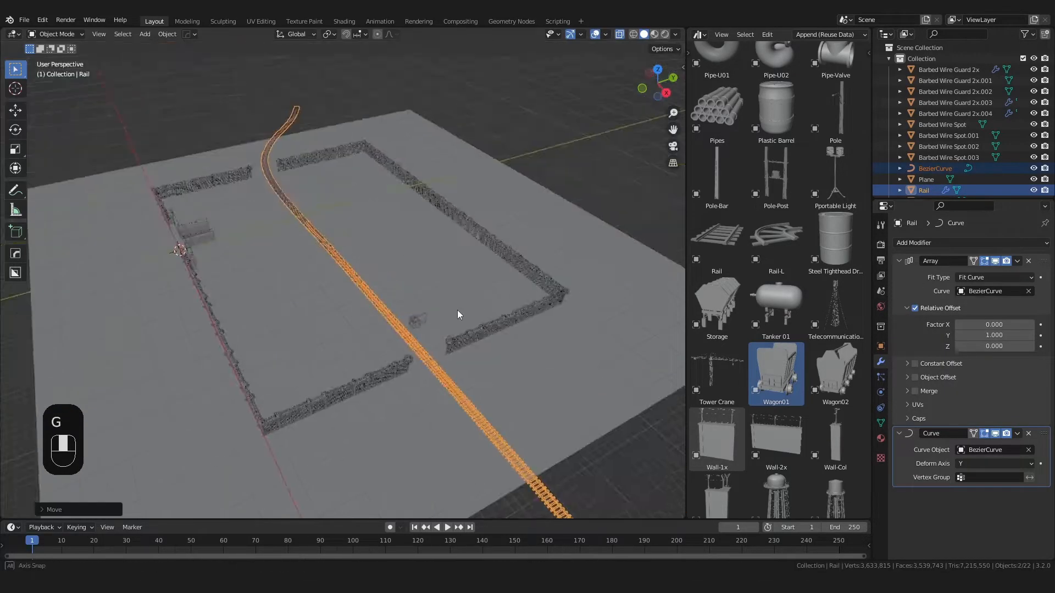
{"action": "left_click", "coordinate": [457, 310]}
Step: Clear Wagon02's rotation and turn the wagon parallel to the track
{"action": "key", "text": "alt+z"}
{"action": "middle_click_drag", "start_coordinate": [457, 310], "coordinate": [404, 346]}
{"action": "left_click", "coordinate": [385, 332]}
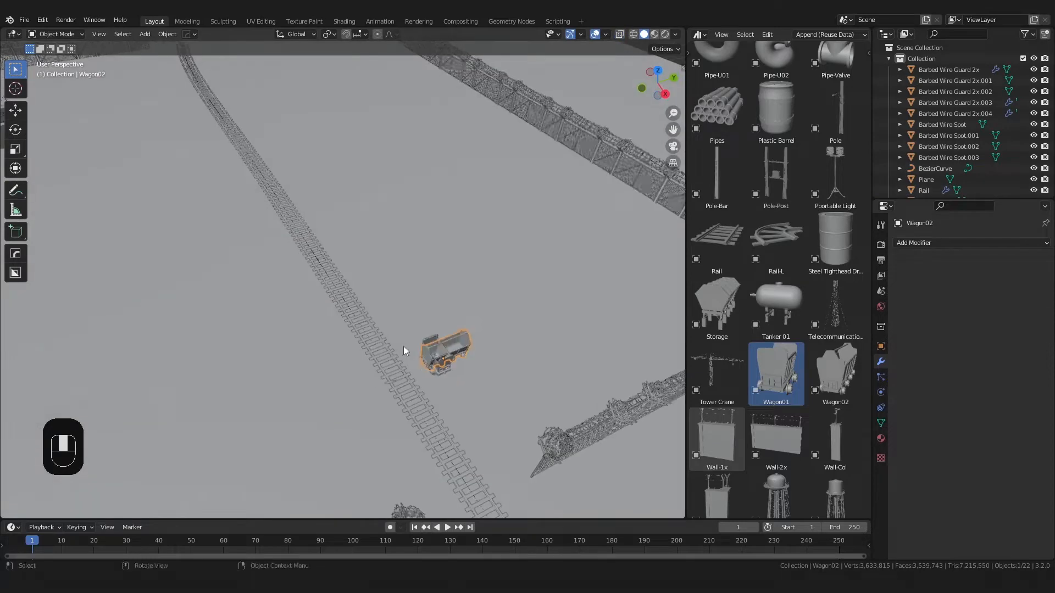
{"action": "key", "text": "r"}
{"action": "key", "text": "alt+r"}
{"action": "key", "text": "r"}
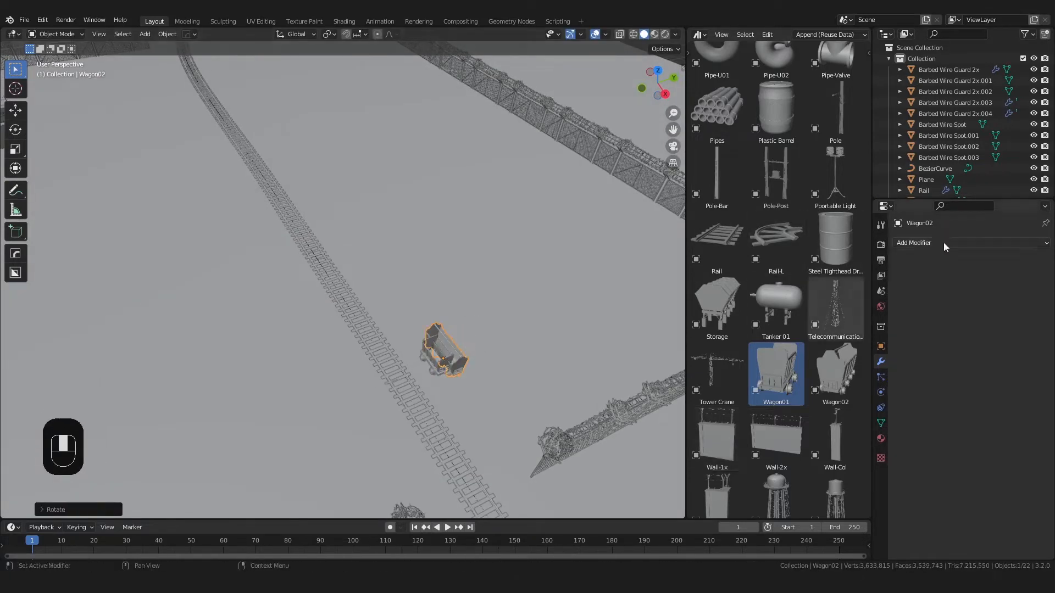
Step: Add an Array modifier to Wagon02 with relative offset X 0 and Y 1, and move the wagon pair away from the other wagon
{"action": "left_click", "coordinate": [944, 242]}
{"action": "left_click", "coordinate": [823, 290]}
{"action": "key", "text": "g"}
{"action": "left_click", "coordinate": [322, 296]}
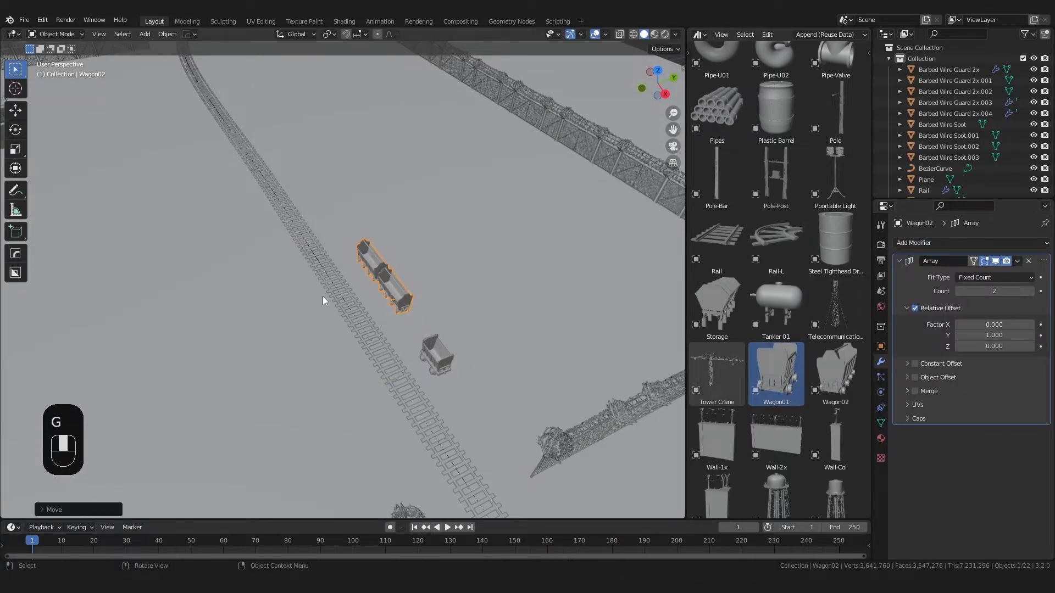
Step: Set the wagon array's relative Y offset to 0.990 so the hook and ring between the wagons interlock
{"action": "key", "text": "KP_Decimal"}
{"action": "middle_click_drag", "start_coordinate": [322, 296], "coordinate": [365, 307]}
{"action": "scroll", "coordinate": [392, 258], "scroll_direction": "up", "scroll_amount": 5}
{"action": "middle_click_drag", "start_coordinate": [365, 308], "coordinate": [346, 365], "text": "shift"}
{"action": "middle_click_drag", "start_coordinate": [346, 365], "coordinate": [340, 397]}
{"action": "scroll", "coordinate": [339, 397], "scroll_direction": "up", "scroll_amount": 8}
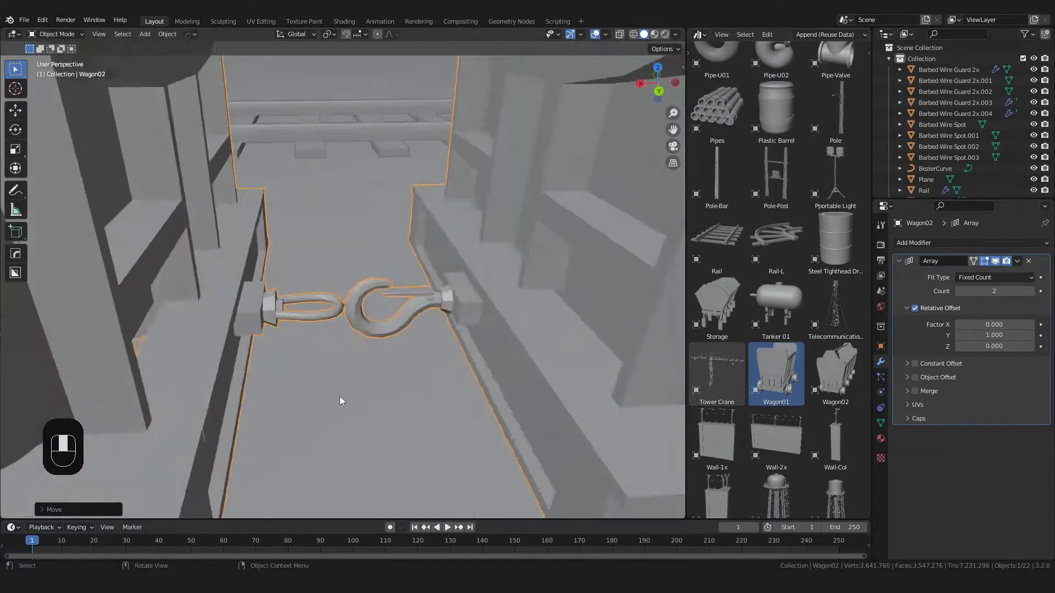
{"action": "middle_click_drag", "start_coordinate": [489, 362], "coordinate": [459, 342], "text": "shift"}
{"action": "left_click_drag", "start_coordinate": [994, 335], "coordinate": [988, 335], "text": "alt+shift"}
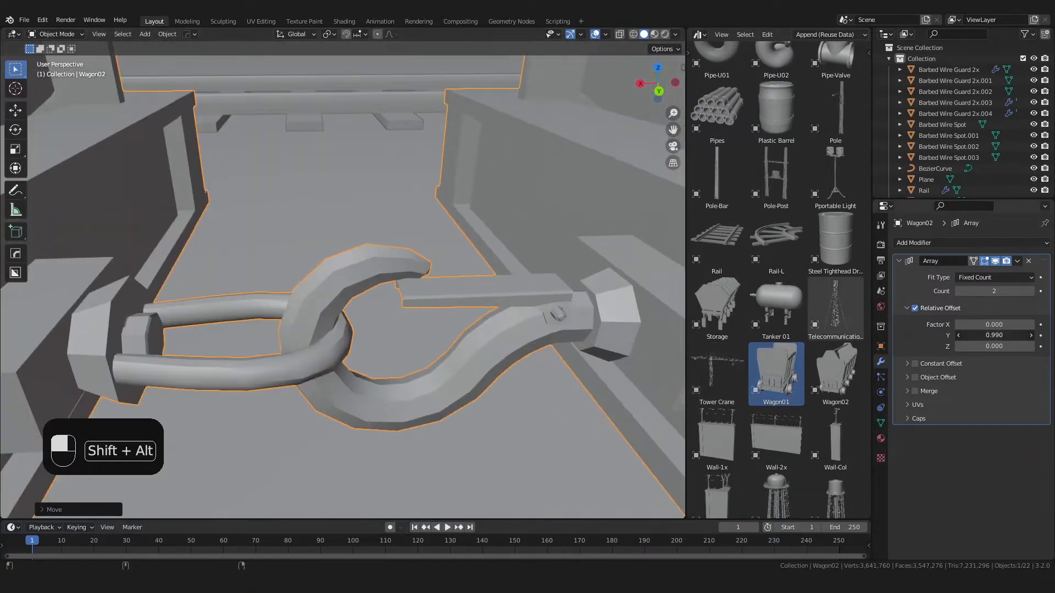
Step: Set the wagon array's relative Y offset to 0.987 and its count to 3
{"action": "left_click", "coordinate": [1013, 336]}
{"action": "type", "text": "0.98"}
{"action": "key", "text": "Return"}
{"action": "type", "text": "7"}
{"action": "key", "text": "Return"}
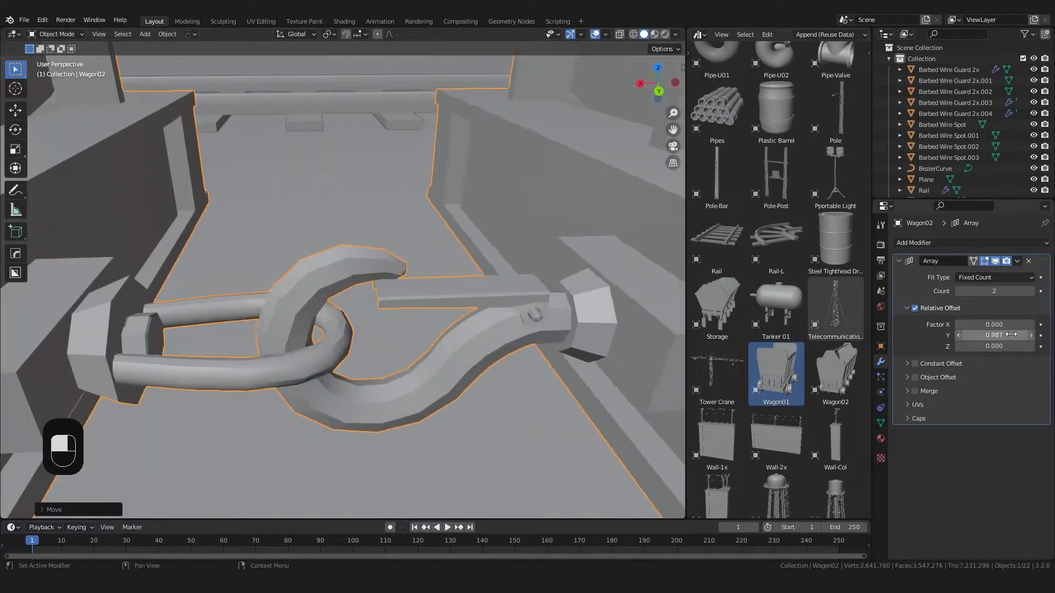
{"action": "scroll", "coordinate": [436, 338], "scroll_direction": "down", "scroll_amount": 15}
{"action": "middle_click_drag", "start_coordinate": [437, 338], "coordinate": [490, 423]}
{"action": "left_click", "coordinate": [1031, 292]}
Step: Add a Follow Path constraint to Wagon02 with BezierCurve as target, and clear the wagon's location
{"action": "left_click", "coordinate": [961, 244]}
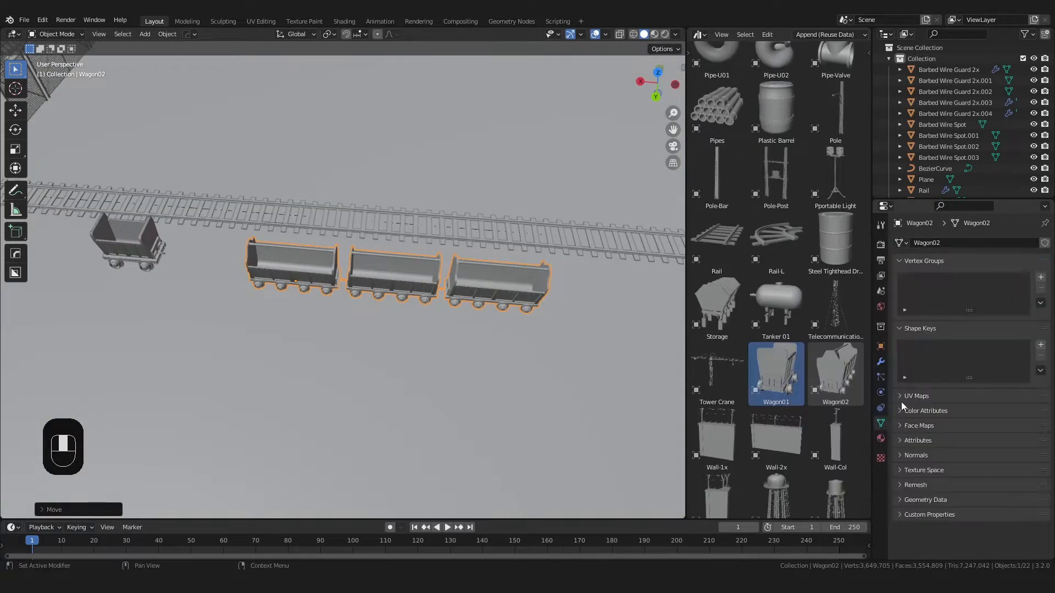
{"action": "left_click", "coordinate": [880, 407]}
{"action": "left_click", "coordinate": [967, 243]}
{"action": "left_click", "coordinate": [1028, 318]}
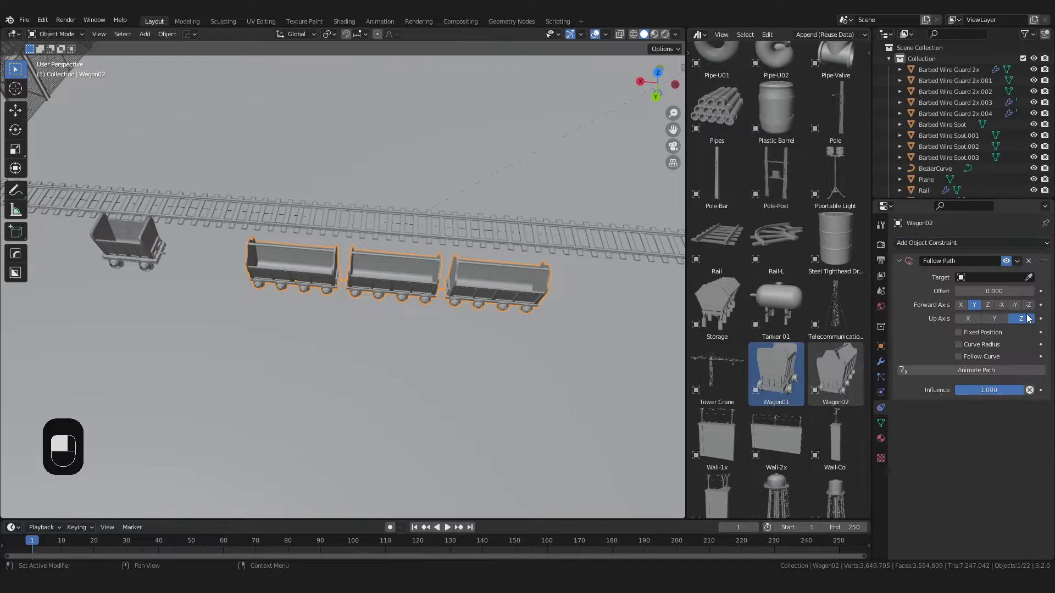
{"action": "left_click", "coordinate": [635, 244]}
{"action": "left_click", "coordinate": [989, 278]}
{"action": "left_click", "coordinate": [959, 294]}
{"action": "scroll", "coordinate": [457, 279], "scroll_direction": "down", "scroll_amount": 12}
{"action": "middle_click_drag", "start_coordinate": [495, 323], "coordinate": [447, 287]}
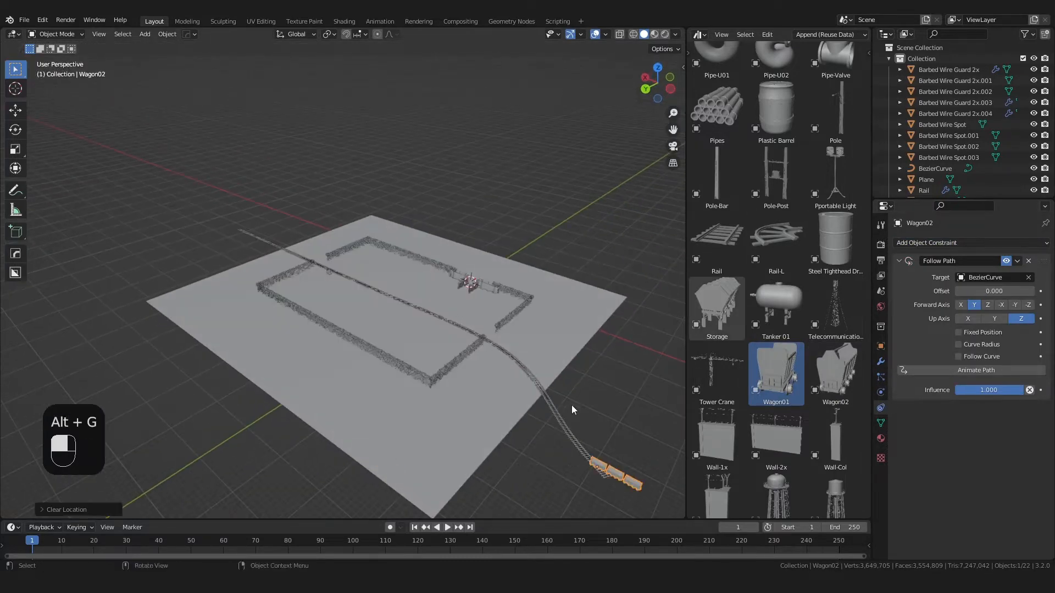
Step: Enable Fixed Position, Curve Radius and Follow Curve, and rotate Wagon02 about Z in line with the track
{"action": "left_click", "coordinate": [983, 348]}
{"action": "scroll", "coordinate": [528, 360], "scroll_direction": "up", "scroll_amount": 5}
{"action": "middle_click_drag", "start_coordinate": [489, 357], "coordinate": [416, 364], "text": "shift"}
{"action": "key", "text": "r"}
{"action": "middle_click", "coordinate": [416, 365]}
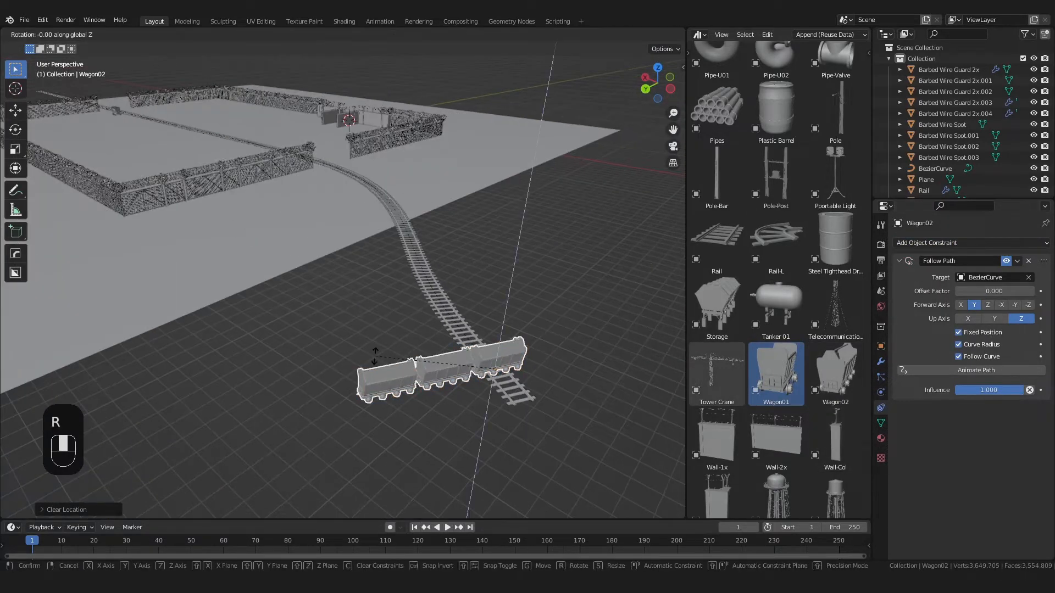
{"action": "left_click", "coordinate": [374, 356]}
Step: Slide the Wagon02 row along the track into the yard with a Follow Path offset factor of 0.687
{"action": "key", "text": "g"}
{"action": "middle_click", "coordinate": [324, 314]}
{"action": "left_click", "coordinate": [156, 161]}
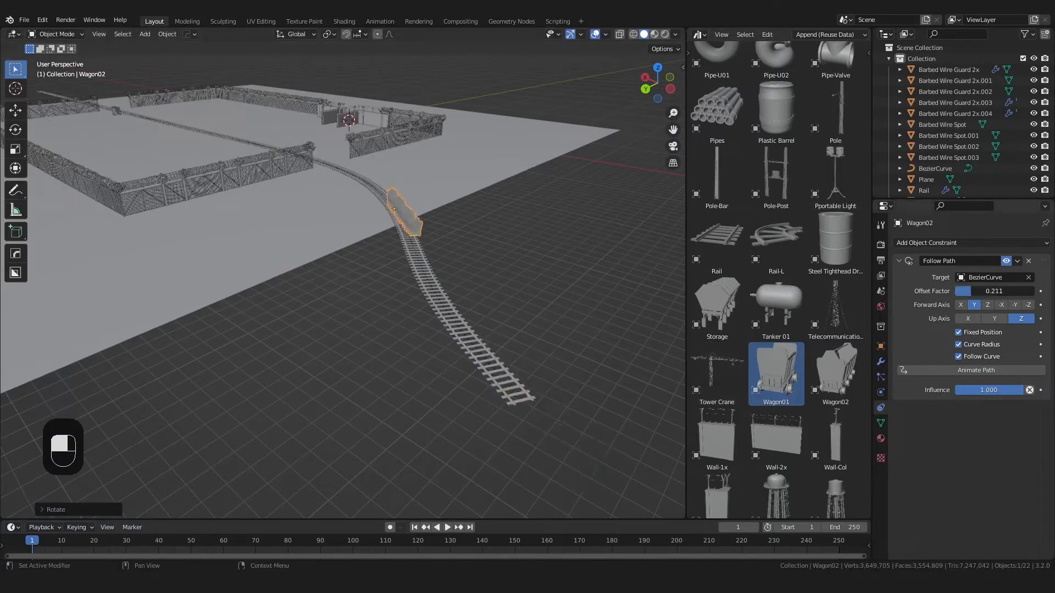
{"action": "middle_click_drag", "start_coordinate": [480, 167], "coordinate": [463, 388]}
Step: Scale Wagon02 up slightly and shift it to bring its wheels closer to the rails
{"action": "key", "text": "KP_Decimal"}
{"action": "key", "text": "less"}
{"action": "key", "text": "less"}
{"action": "scroll", "coordinate": [465, 389], "scroll_direction": "up", "scroll_amount": 3}
{"action": "key", "text": "s"}
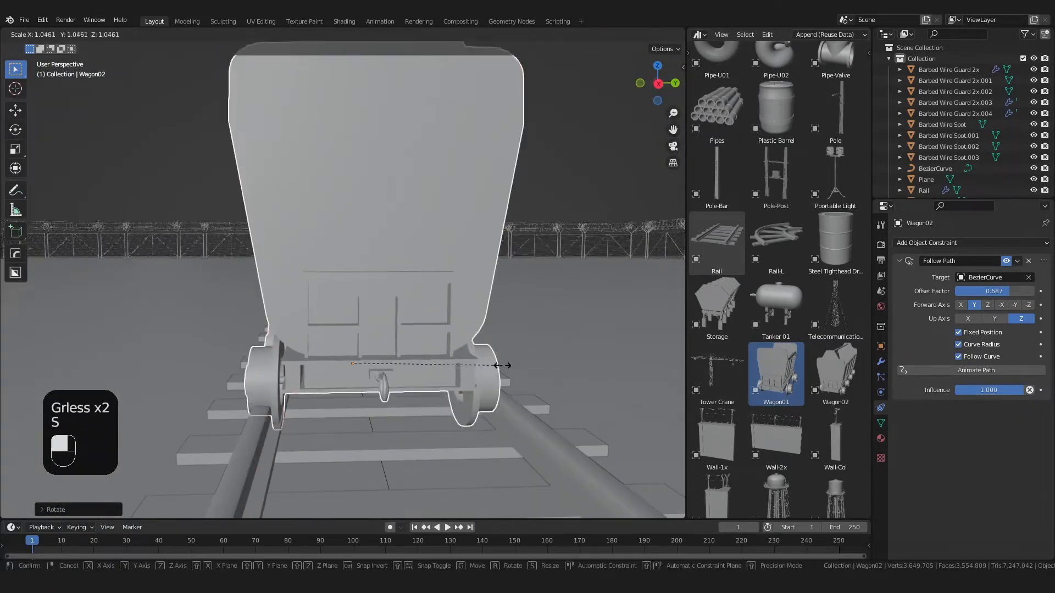
{"action": "left_click", "coordinate": [509, 366]}
{"action": "key", "text": "g"}
{"action": "middle_click", "coordinate": [508, 367]}
{"action": "left_click", "coordinate": [508, 361]}
Step: Re-center Wagon02 on the track, enlarge it once more and seat both wheels on the rails
{"action": "key", "text": "g"}
{"action": "middle_click", "coordinate": [510, 361]}
{"action": "left_click", "coordinate": [518, 364]}
{"action": "key", "text": "s"}
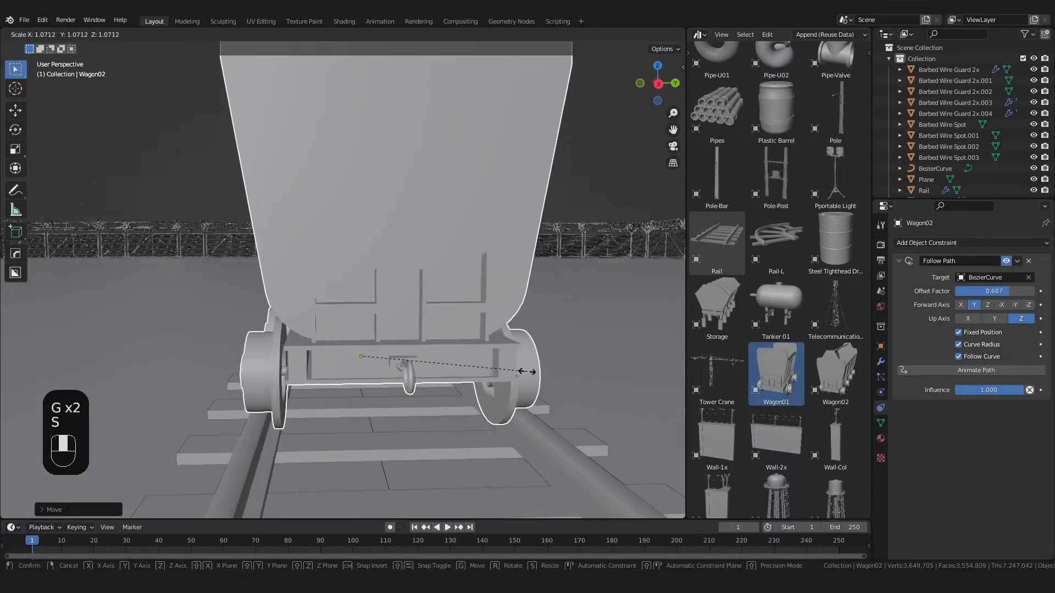
{"action": "left_click", "coordinate": [533, 373]}
{"action": "key", "text": "g"}
{"action": "middle_click", "coordinate": [532, 373]}
{"action": "left_click", "coordinate": [525, 375]}
Step: Move Wagon01 onto the track at the end of the Wagon02 row, adjusting it only in the horizontal plane
{"action": "scroll", "coordinate": [499, 357], "scroll_direction": "down", "scroll_amount": 7}
{"action": "scroll", "coordinate": [405, 364], "scroll_direction": "down", "scroll_amount": 8}
{"action": "middle_click_drag", "start_coordinate": [499, 355], "coordinate": [347, 313]}
{"action": "left_click", "coordinate": [211, 290]}
{"action": "scroll", "coordinate": [261, 335], "scroll_direction": "up", "scroll_amount": 2}
{"action": "key", "text": "g"}
{"action": "left_click", "coordinate": [525, 367]}
{"action": "key", "text": "KP_Decimal"}
{"action": "key", "text": "g"}
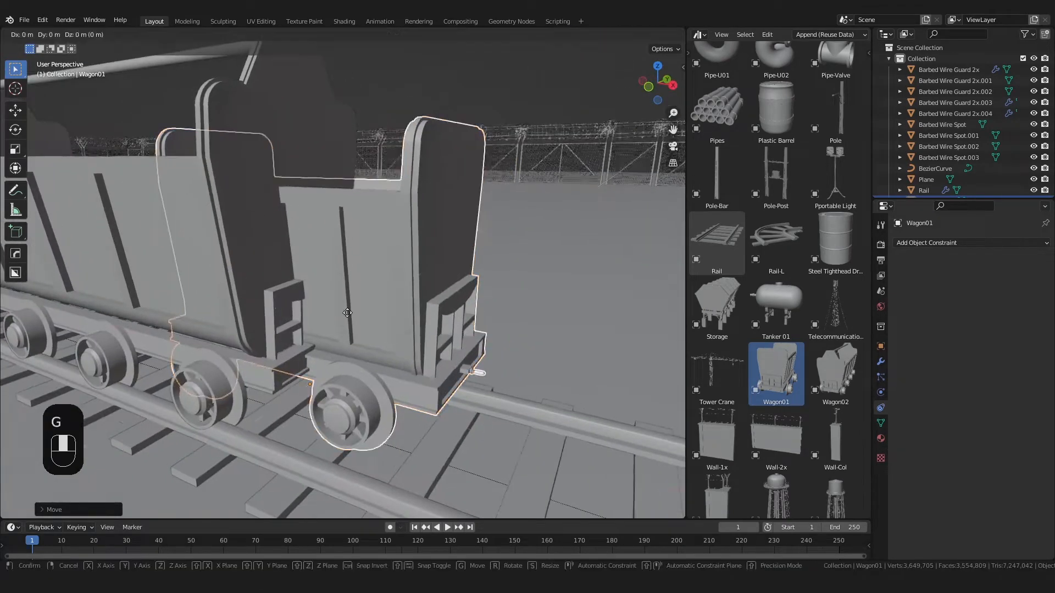
{"action": "key", "text": "shift+z"}
{"action": "left_click", "coordinate": [457, 462]}
Step: Center Wagon01 between the rails and nudge it so its wheels line up with the track
{"action": "middle_click_drag", "start_coordinate": [457, 463], "coordinate": [407, 401]}
{"action": "key", "text": "g"}
{"action": "key", "text": "shift+z"}
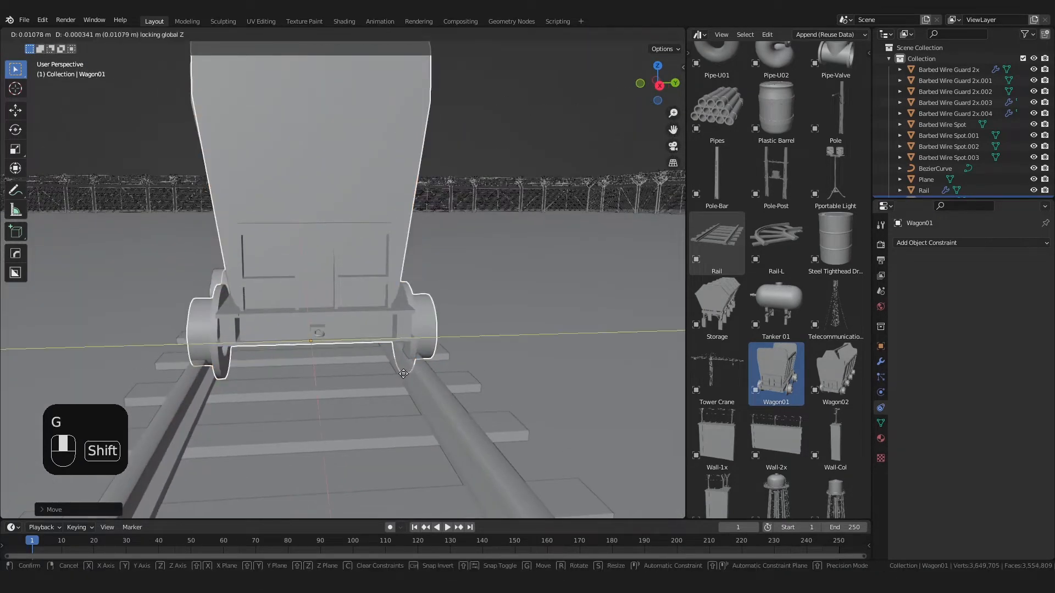
{"action": "left_click", "coordinate": [342, 375]}
{"action": "key", "text": "g"}
{"action": "middle_click_drag", "start_coordinate": [342, 374], "coordinate": [233, 348]}
{"action": "left_click", "coordinate": [346, 369]}
Step: Move Wagon01 along X clear of Wagon02 and mirror it with an X scale of -1
{"action": "scroll", "coordinate": [365, 300], "scroll_direction": "up", "scroll_amount": 3}
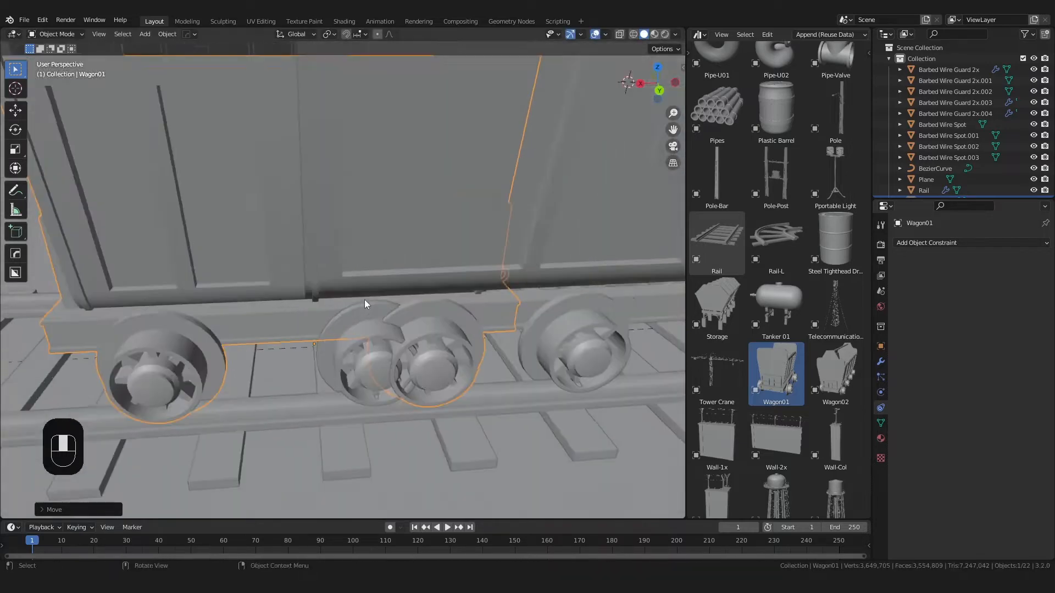
{"action": "middle_click_drag", "start_coordinate": [365, 300], "coordinate": [359, 310], "text": "shift"}
{"action": "key", "text": "g"}
{"action": "key", "text": "x"}
{"action": "left_click", "coordinate": [166, 317]}
{"action": "type", "text": "rsx-1"}
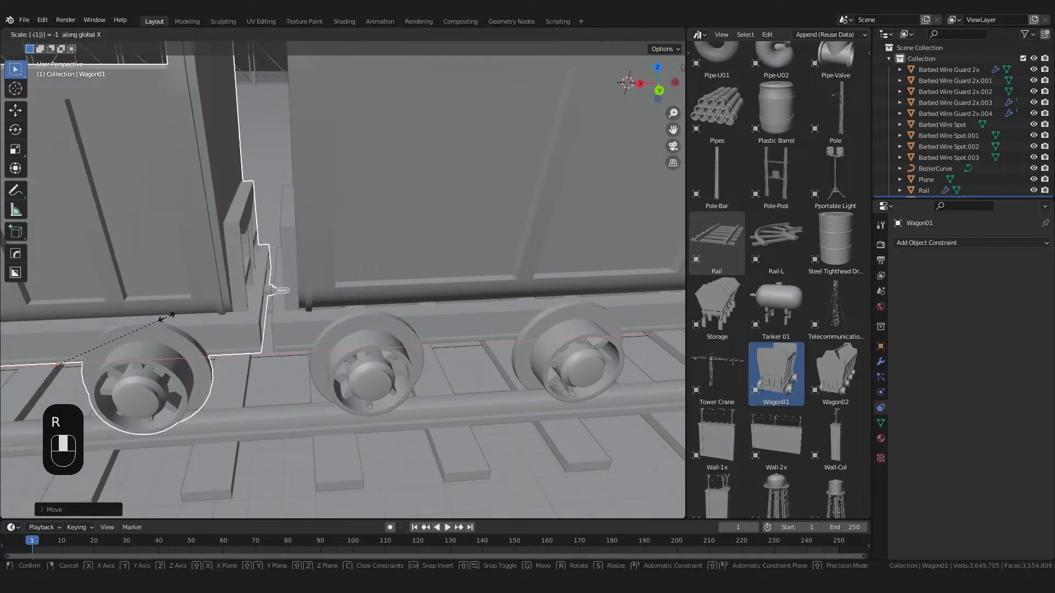
{"action": "key", "text": "Return"}
Step: Slide Wagon01 along X until its coupling interlocks with the one on the neighbouring Wagon02
{"action": "middle_click_drag", "start_coordinate": [258, 329], "coordinate": [361, 386]}
{"action": "scroll", "coordinate": [289, 335], "scroll_direction": "up", "scroll_amount": 3}
{"action": "key", "text": "g"}
{"action": "key", "text": "x"}
{"action": "left_click", "coordinate": [247, 344]}
{"action": "left_click", "coordinate": [259, 357]}
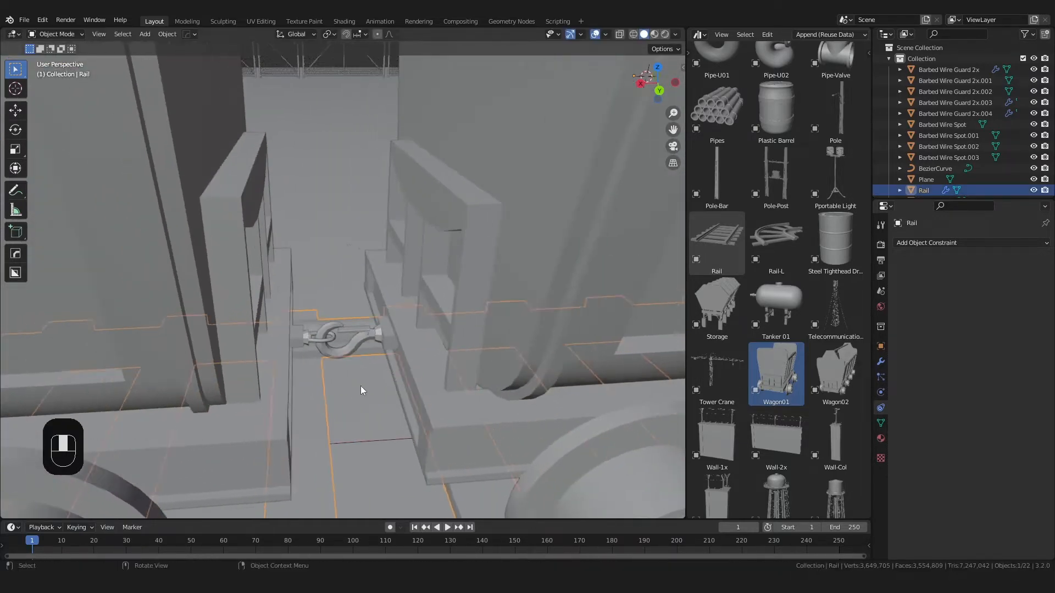
{"action": "left_click", "coordinate": [361, 386]}
Step: Add an Array modifier to Wagon01 with a relative X offset of -0.98
{"action": "scroll", "coordinate": [374, 340], "scroll_direction": "down", "scroll_amount": 7}
{"action": "middle_click_drag", "start_coordinate": [393, 256], "coordinate": [383, 279]}
{"action": "left_click", "coordinate": [309, 276]}
{"action": "left_click", "coordinate": [934, 242]}
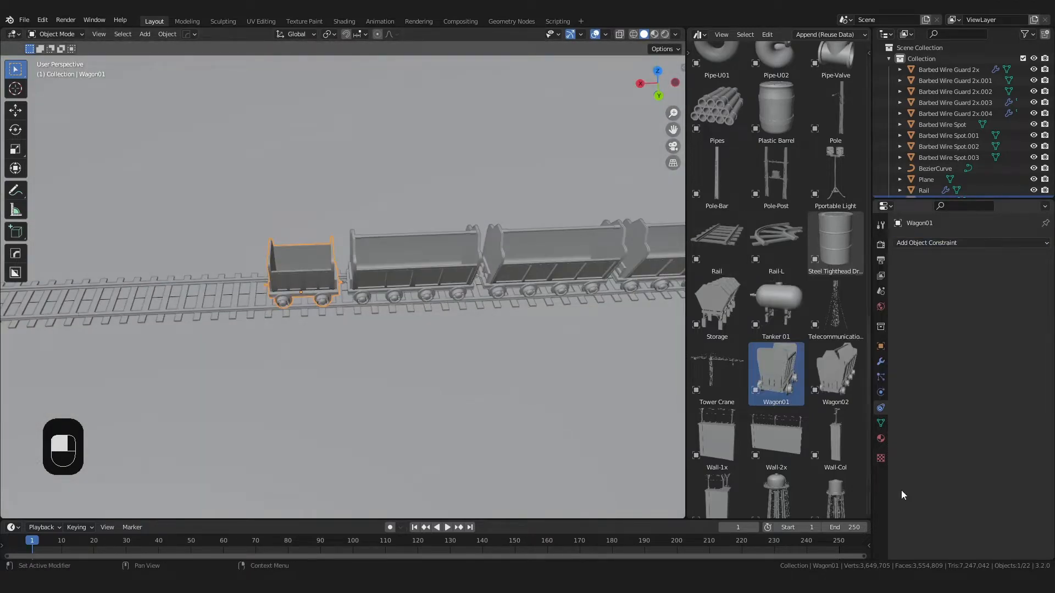
{"action": "left_click", "coordinate": [936, 245]}
{"action": "left_click", "coordinate": [822, 269]}
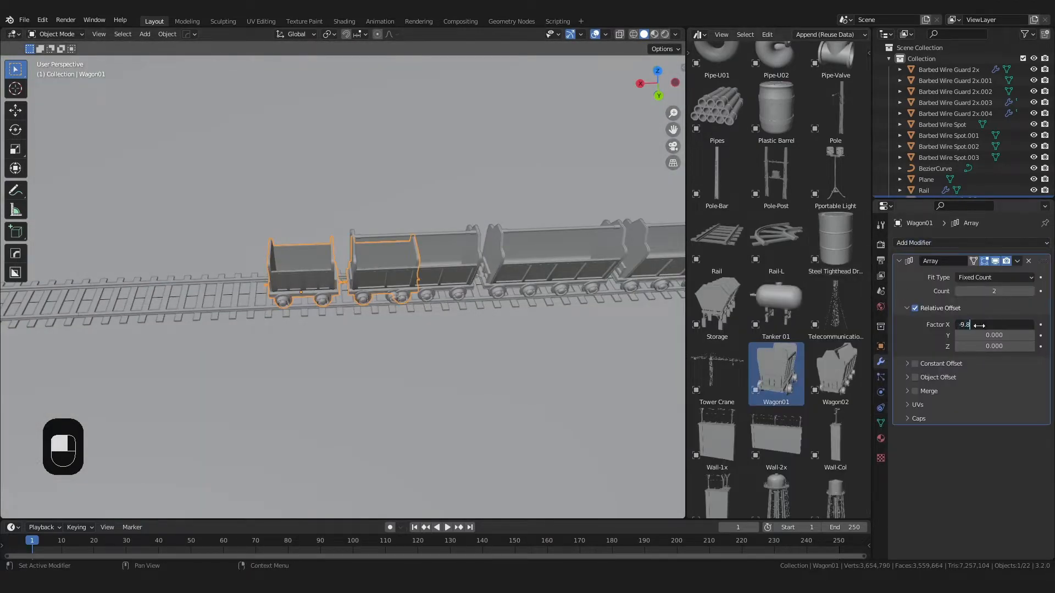
{"action": "left_click", "coordinate": [977, 325]}
{"action": "type", "text": "-0.98"}
{"action": "key", "text": "Return"}
Step: Set the Wagon01 array's count to 3
{"action": "middle_click_drag", "start_coordinate": [254, 300], "coordinate": [374, 217], "text": "shift"}
{"action": "scroll", "coordinate": [302, 291], "scroll_direction": "up", "scroll_amount": 7}
{"action": "scroll", "coordinate": [377, 216], "scroll_direction": "up", "scroll_amount": 3}
{"action": "left_click", "coordinate": [1032, 295]}
{"action": "left_click", "coordinate": [1032, 295]}
{"action": "scroll", "coordinate": [299, 353], "scroll_direction": "down", "scroll_amount": 10}
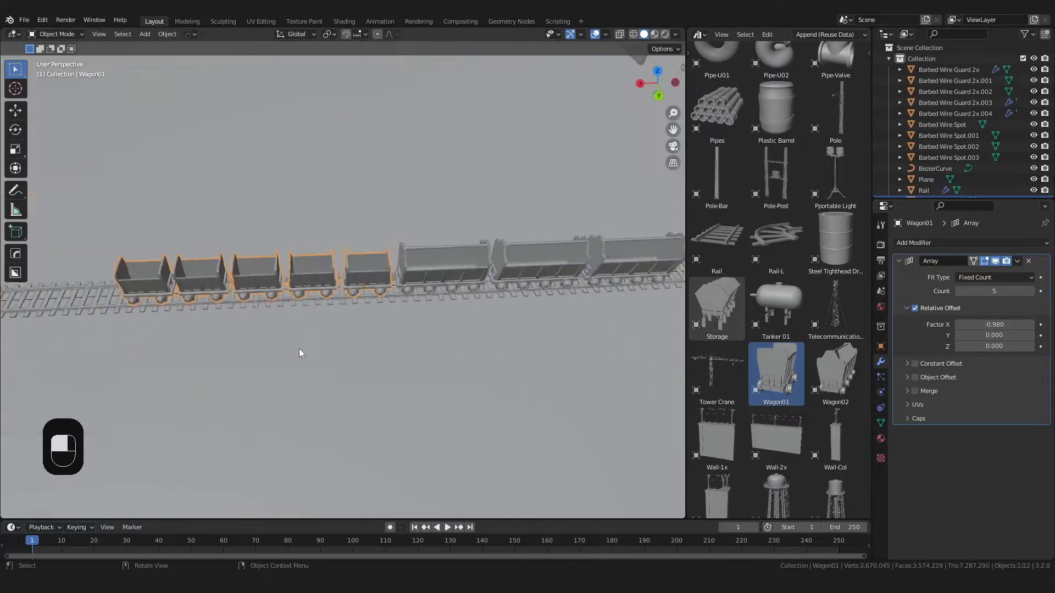
{"action": "middle_click_drag", "start_coordinate": [299, 353], "coordinate": [603, 323]}
{"action": "scroll", "coordinate": [457, 346], "scroll_direction": "down", "scroll_amount": 5}
Step: Deselect the wagons and save the scene file
{"action": "left_click", "coordinate": [517, 327]}
{"action": "middle_click_drag", "start_coordinate": [506, 328], "coordinate": [278, 301]}
{"action": "scroll", "coordinate": [477, 342], "scroll_direction": "up", "scroll_amount": 3}
{"action": "scroll", "coordinate": [373, 284], "scroll_direction": "down", "scroll_amount": 5}
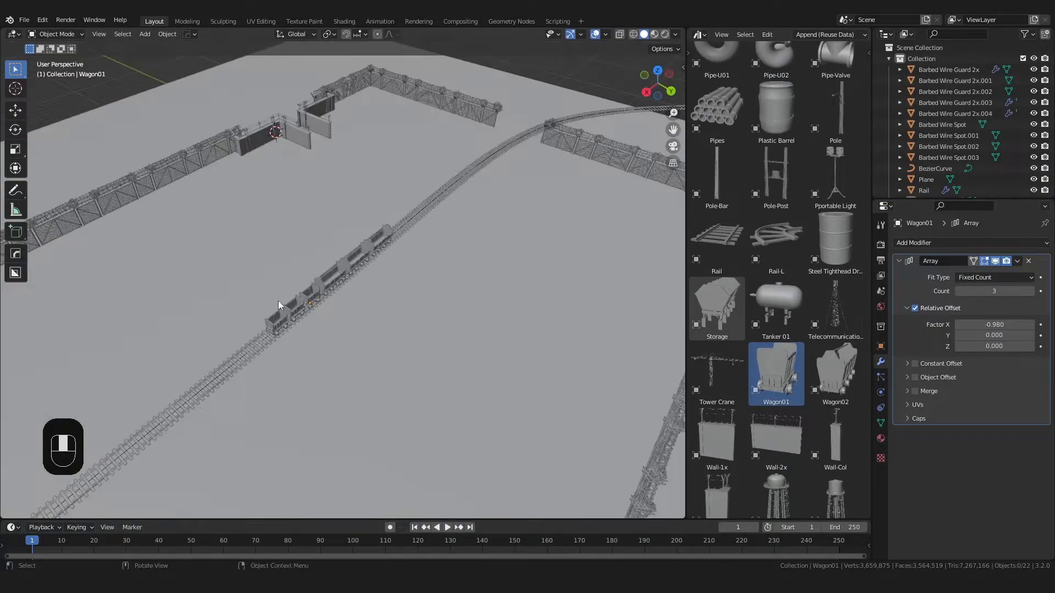
{"action": "scroll", "coordinate": [813, 283], "scroll_direction": "up", "scroll_amount": 15}
{"action": "key", "text": "ctrl+s"}
{"action": "scroll", "coordinate": [365, 259], "scroll_direction": "down", "scroll_amount": 4}
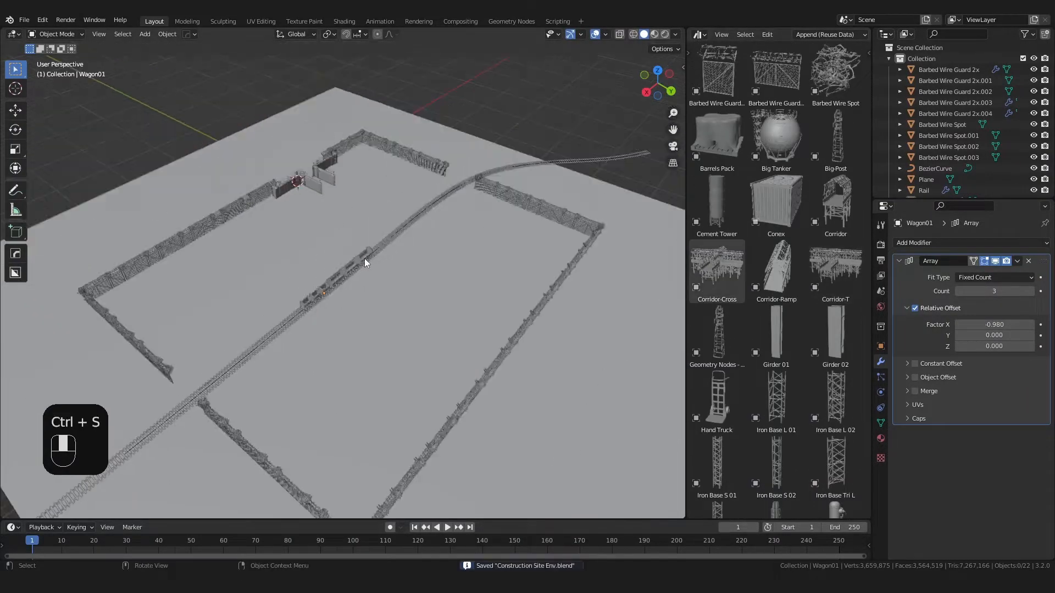
Step: Duplicate six wall pieces of the yard entrance and rotate the copies perpendicular to the originals
{"action": "middle_click_drag", "start_coordinate": [364, 258], "coordinate": [438, 280]}
{"action": "left_click", "coordinate": [209, 202]}
{"action": "left_click", "coordinate": [211, 191], "text": "shift"}
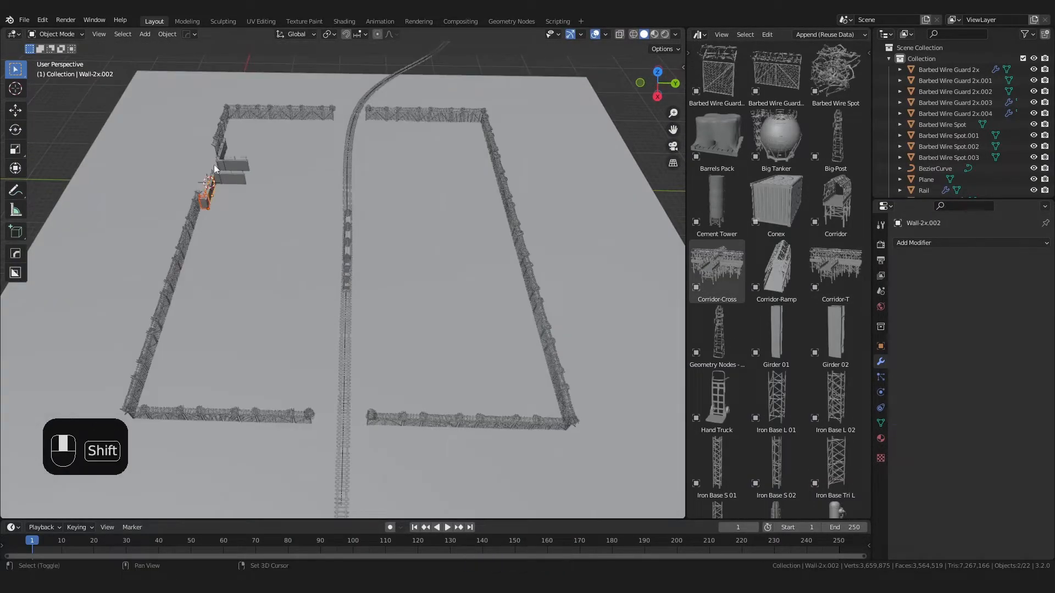
{"action": "scroll", "coordinate": [214, 167], "scroll_direction": "up", "scroll_amount": 5}
{"action": "middle_click_drag", "start_coordinate": [242, 335], "coordinate": [283, 419], "text": "shift"}
{"action": "left_click", "coordinate": [263, 256], "text": "shift"}
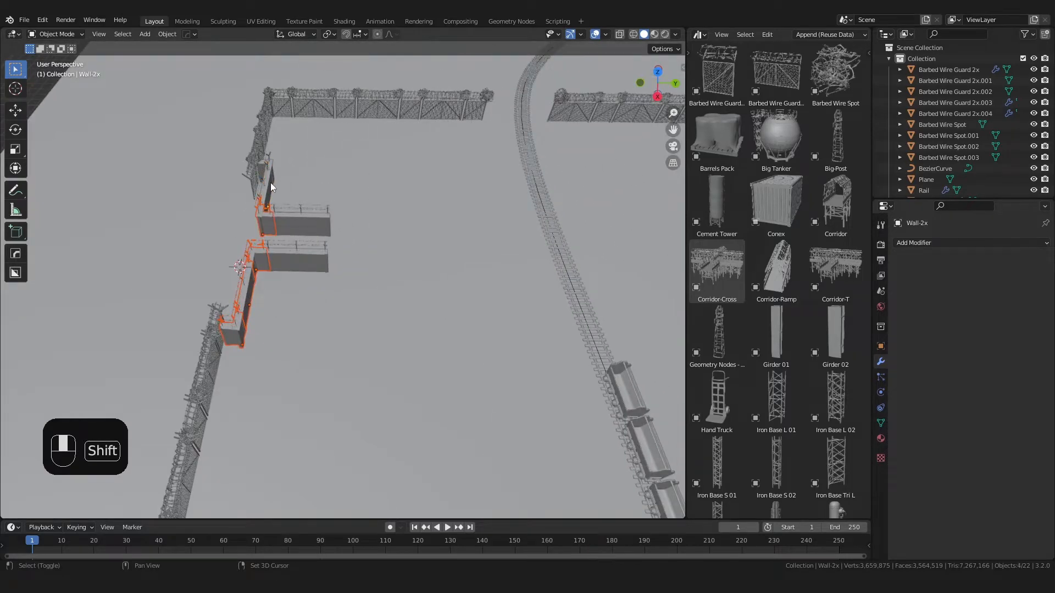
{"action": "middle_click_drag", "start_coordinate": [262, 182], "coordinate": [154, 209]}
{"action": "left_click", "coordinate": [365, 300], "text": "shift"}
{"action": "scroll", "coordinate": [351, 313], "scroll_direction": "down", "scroll_amount": 4}
{"action": "middle_click_drag", "start_coordinate": [333, 327], "coordinate": [483, 307]}
{"action": "key", "text": "shift+d"}
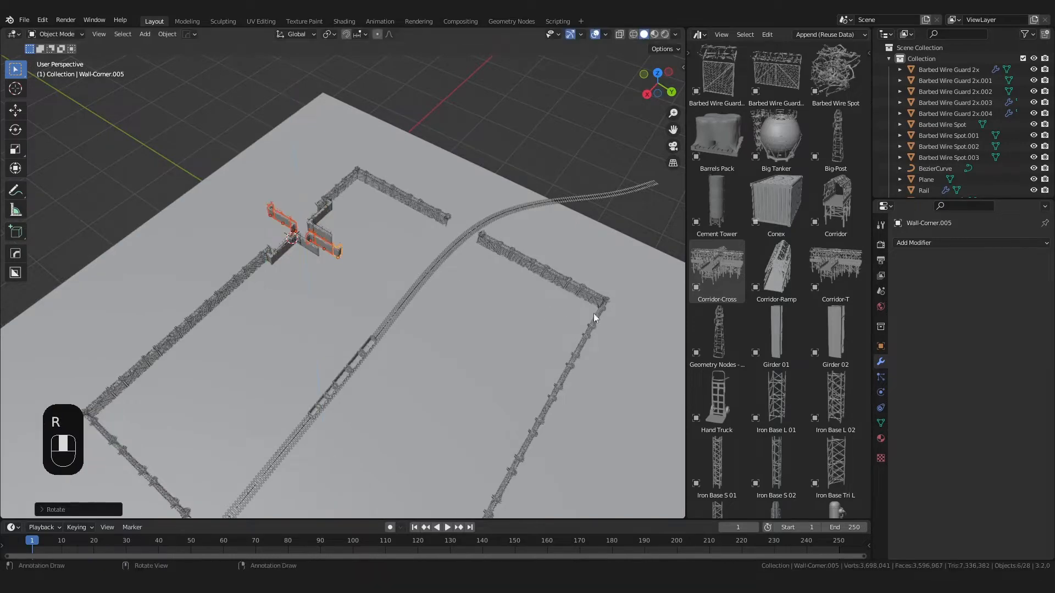
Step: Move the copied walls to the fence opening at the curved end of the track and align them horizontally with the fence
{"action": "scroll", "coordinate": [176, 338], "scroll_direction": "up", "scroll_amount": 5}
{"action": "middle_click_drag", "start_coordinate": [462, 173], "coordinate": [308, 203], "text": "shift"}
{"action": "scroll", "coordinate": [357, 187], "scroll_direction": "up", "scroll_amount": 5}
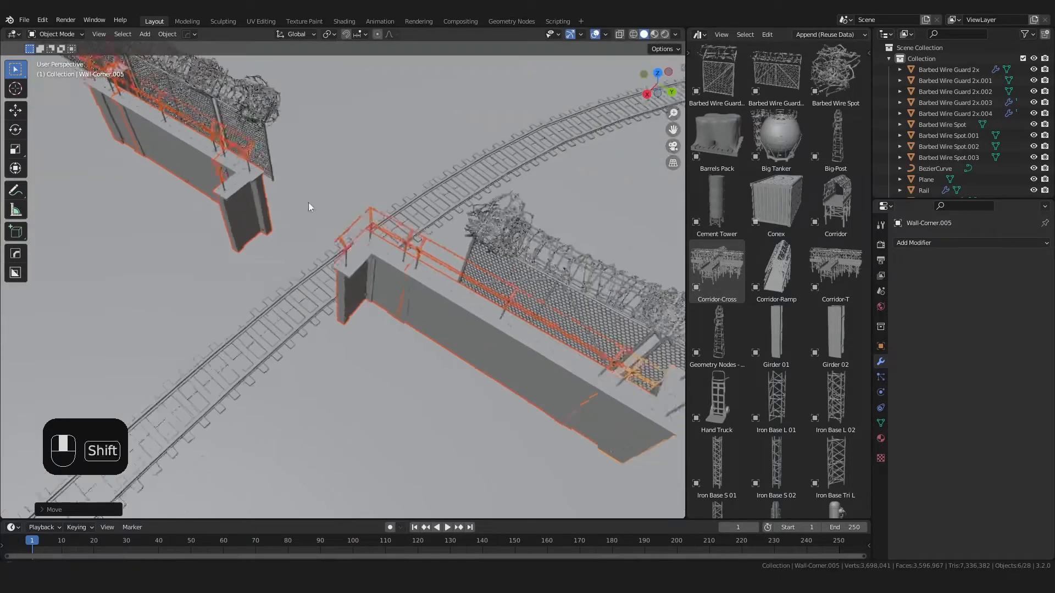
{"action": "key", "text": "g"}
{"action": "left_click", "coordinate": [404, 242]}
{"action": "mouse_move", "coordinate": [404, 242]}
{"action": "middle_mouse_down"}
{"action": "mouse_move", "coordinate": [440, 202]}
{"action": "mouse_move", "coordinate": [417, 250]}
{"action": "middle_mouse_up"}
{"action": "key", "text": "g"}
{"action": "key", "text": "shift+z"}
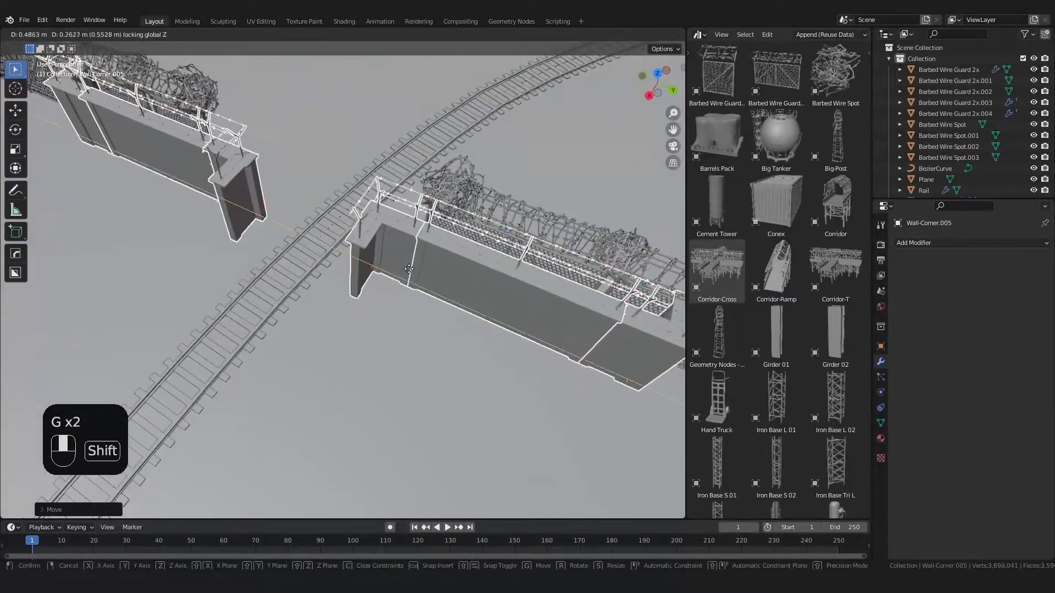
{"action": "left_click", "coordinate": [335, 349]}
Step: Delete the long wall segment on one side of the track and slide its end corner along Y against the remaining corner
{"action": "left_click", "coordinate": [456, 309]}
{"action": "key", "text": "x"}
{"action": "left_click", "coordinate": [456, 310]}
{"action": "left_click", "coordinate": [519, 314]}
{"action": "key", "text": "g"}
{"action": "key", "text": "x"}
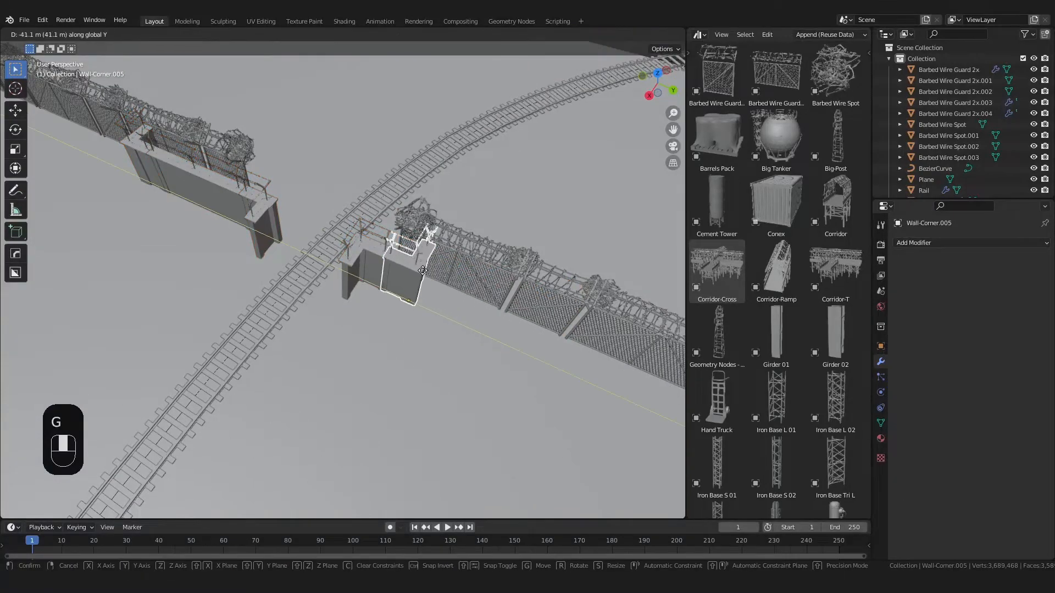
{"action": "scroll", "coordinate": [423, 275], "scroll_direction": "up", "scroll_amount": 6}
{"action": "key", "text": "g"}
{"action": "middle_click", "coordinate": [431, 277]}
{"action": "left_click", "coordinate": [454, 284]}
{"action": "scroll", "coordinate": [454, 284], "scroll_direction": "down", "scroll_amount": 7}
{"action": "left_click", "coordinate": [357, 385]}
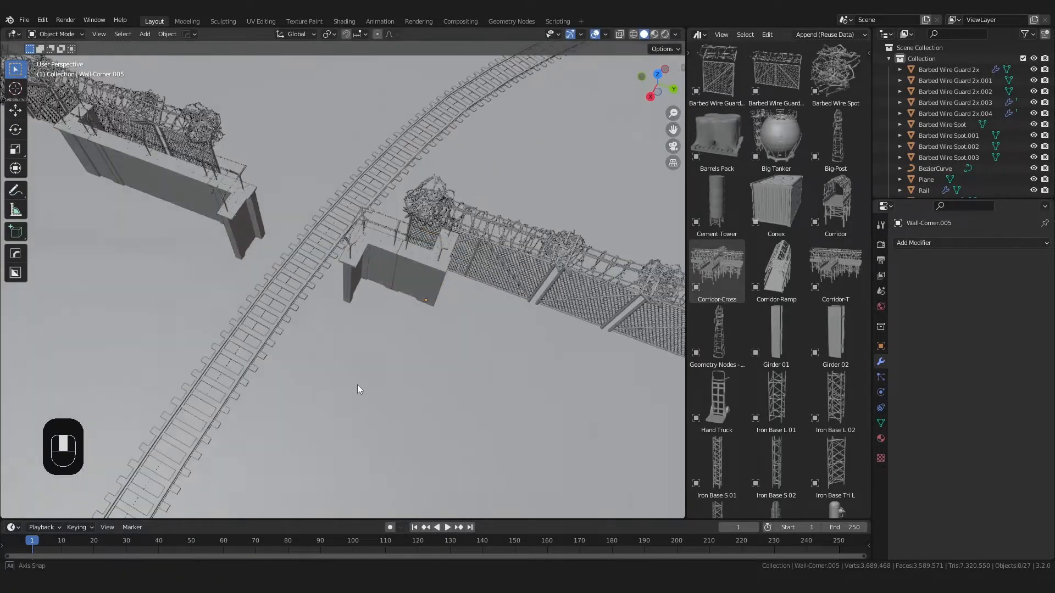
Step: Duplicate the five wall pieces flanking the railway opening and rotate the copies to face the opposite way
{"action": "middle_click_drag", "start_coordinate": [357, 385], "coordinate": [419, 400]}
{"action": "scroll", "coordinate": [226, 269], "scroll_direction": "up", "scroll_amount": 3}
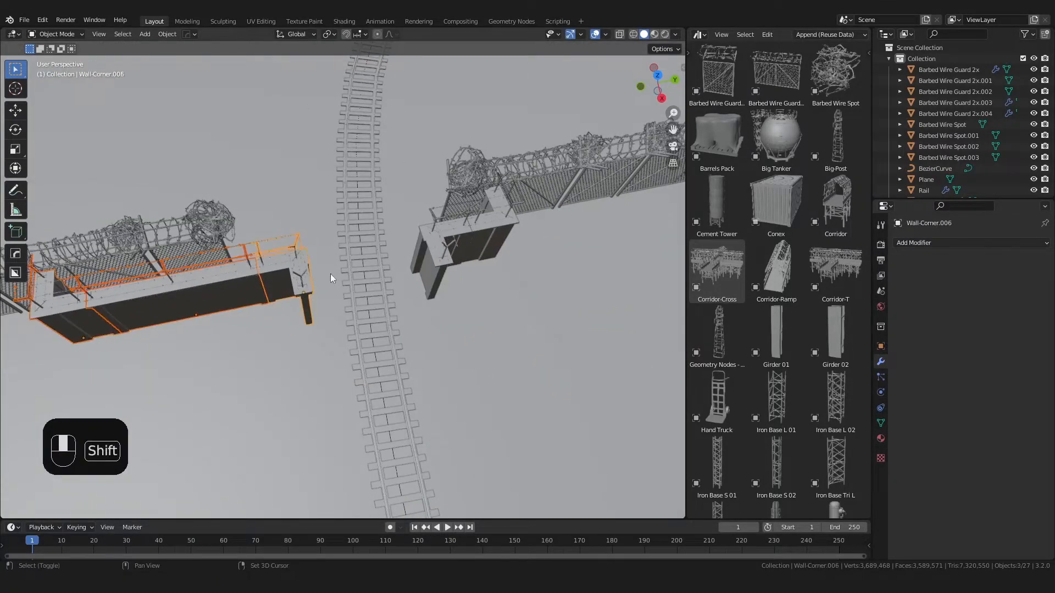
{"action": "left_click", "coordinate": [480, 228], "text": "shift"}
{"action": "scroll", "coordinate": [361, 350], "scroll_direction": "down", "scroll_amount": 11}
{"action": "middle_click_drag", "start_coordinate": [395, 400], "coordinate": [378, 216], "text": "shift"}
{"action": "key", "text": "shift+d"}
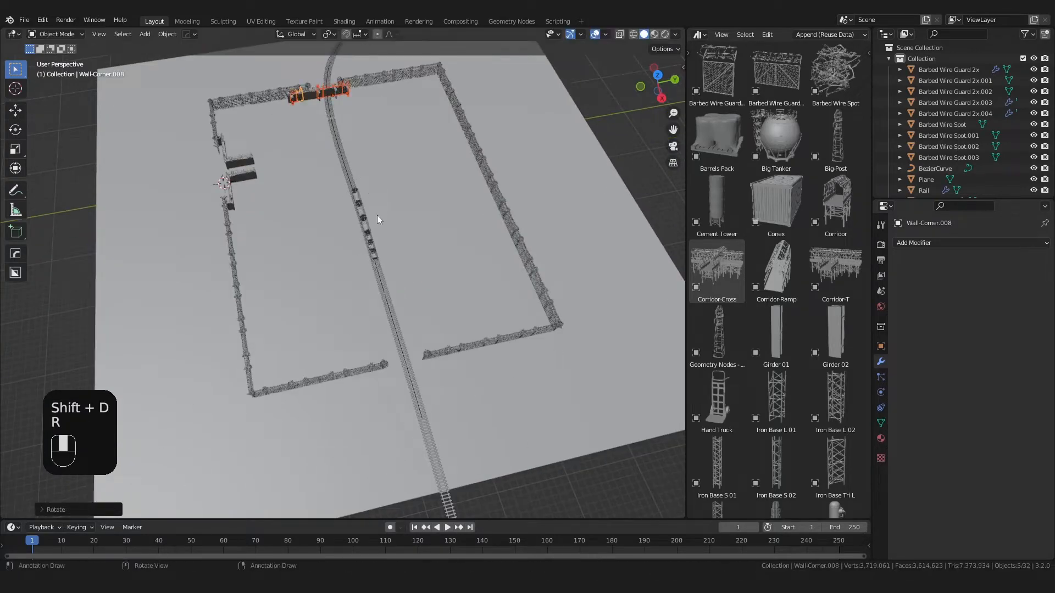
Step: Move the copied walls to the opposite railway opening and center them along Y around the track
{"action": "key", "text": "KP_Decimal"}
{"action": "middle_click_drag", "start_coordinate": [488, 270], "coordinate": [401, 431]}
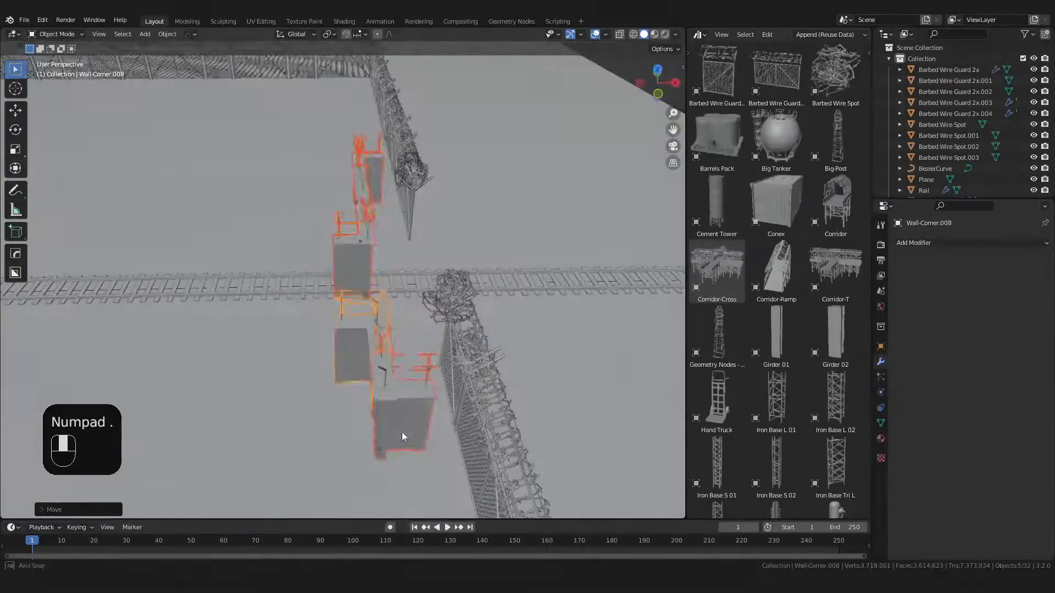
{"action": "key", "text": "g"}
{"action": "key", "text": "shift+z"}
{"action": "left_click", "coordinate": [585, 390]}
{"action": "middle_click_drag", "start_coordinate": [585, 390], "coordinate": [393, 405]}
{"action": "key", "text": "g"}
{"action": "middle_click", "coordinate": [407, 405]}
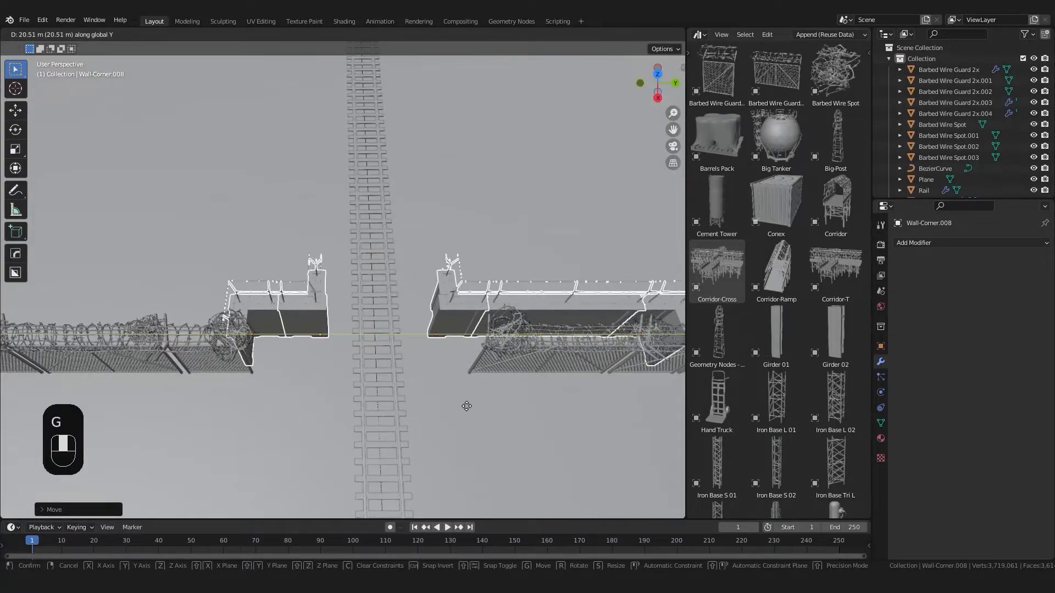
{"action": "left_click", "coordinate": [465, 405]}
Step: Add the Corridor-Cross asset inside the yard near the wagons and shift it along one axis
{"action": "middle_click_drag", "start_coordinate": [465, 405], "coordinate": [676, 321]}
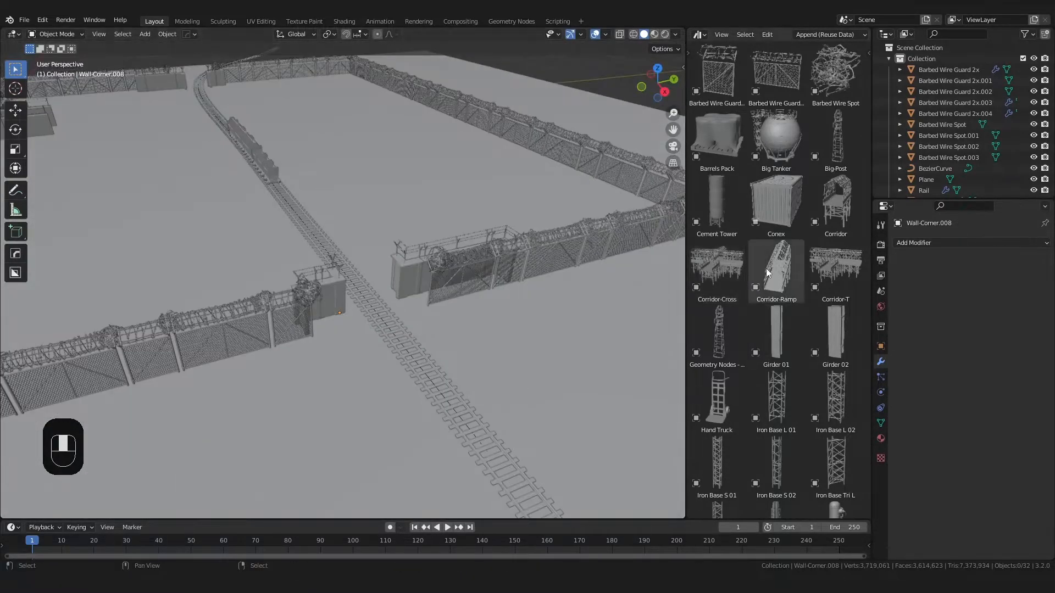
{"action": "middle_click_drag", "start_coordinate": [660, 272], "coordinate": [461, 262]}
{"action": "middle_click_drag", "start_coordinate": [498, 361], "coordinate": [555, 341]}
{"action": "middle_click_drag", "start_coordinate": [555, 340], "coordinate": [460, 257]}
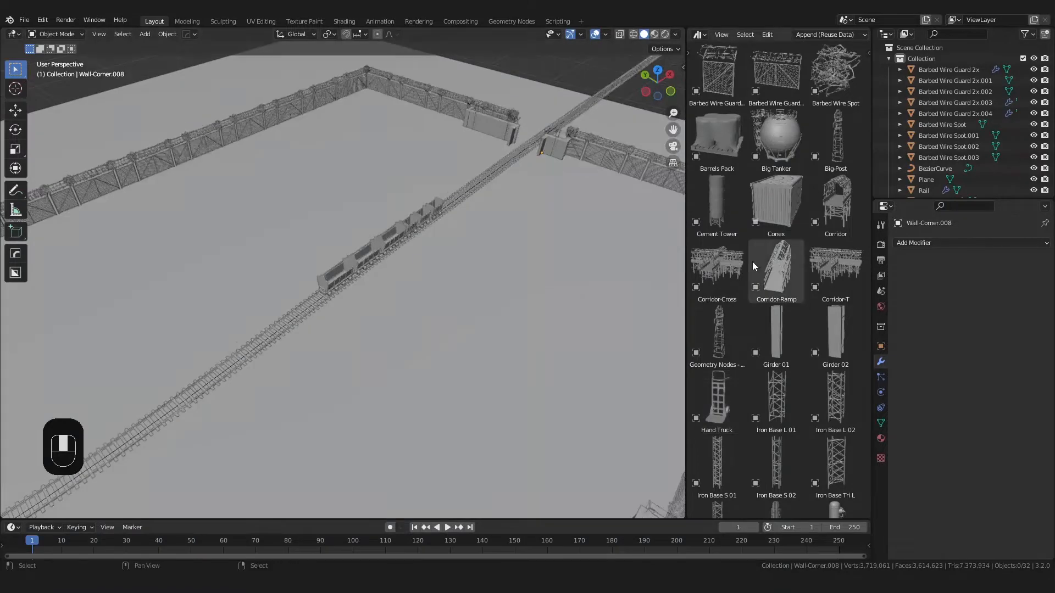
{"action": "left_click_drag", "start_coordinate": [391, 322], "coordinate": [392, 323]}
{"action": "middle_click_drag", "start_coordinate": [393, 323], "coordinate": [426, 347]}
{"action": "key", "text": "g"}
{"action": "middle_click", "coordinate": [431, 353]}
{"action": "left_click", "coordinate": [445, 359]}
Step: Slide the Corridor-Cross along Y until it stands beside the railway with one arm crossing over the wagons
{"action": "scroll", "coordinate": [445, 359], "scroll_direction": "up", "scroll_amount": 2}
{"action": "key", "text": "g"}
{"action": "middle_click", "coordinate": [341, 340]}
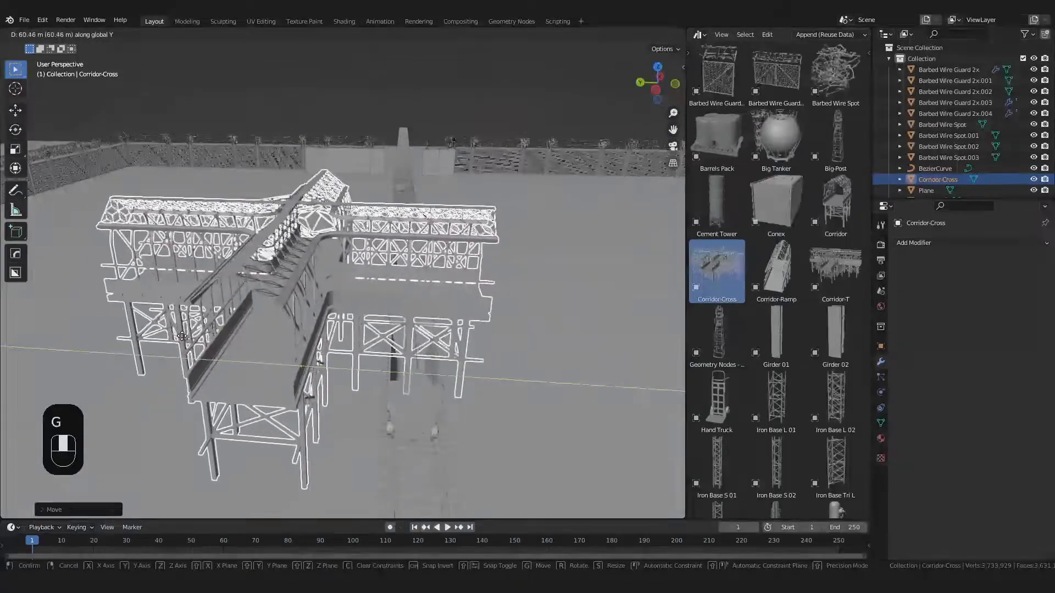
{"action": "left_click", "coordinate": [184, 328]}
{"action": "middle_click_drag", "start_coordinate": [274, 329], "coordinate": [325, 330]}
{"action": "scroll", "coordinate": [322, 377], "scroll_direction": "down", "scroll_amount": 2}
{"action": "middle_click_drag", "start_coordinate": [528, 340], "coordinate": [472, 366]}
Step: Place the 3D cursor at the Corridor-Cross and snap the Corridor-T piece onto it
{"action": "left_click", "coordinate": [405, 340]}
{"action": "key", "text": "shift+s"}
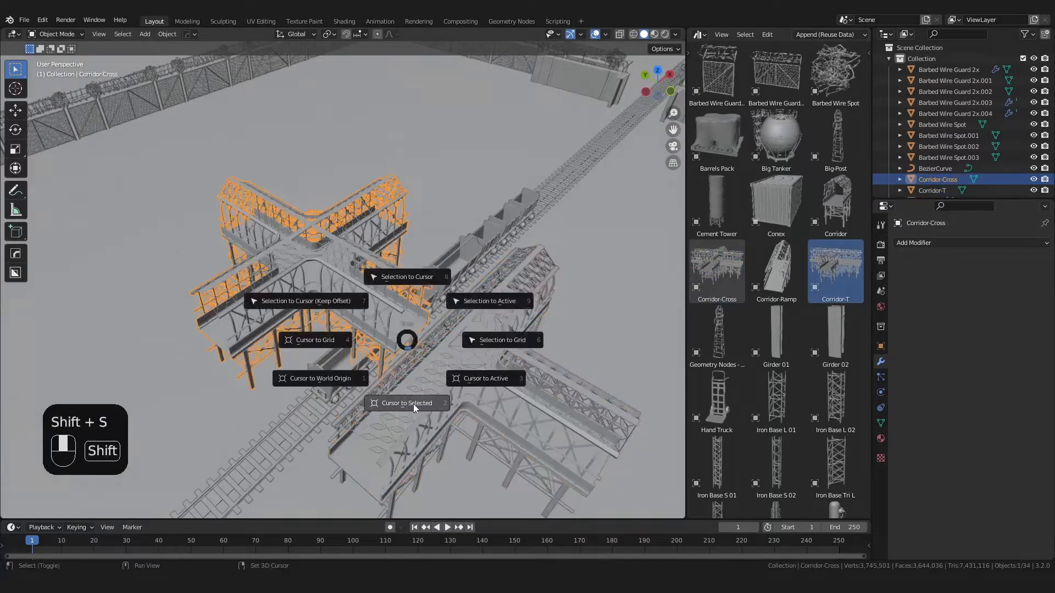
{"action": "left_click", "coordinate": [413, 404]}
{"action": "left_click", "coordinate": [476, 374]}
{"action": "key", "text": "shift+s"}
{"action": "left_click", "coordinate": [480, 318]}
Step: Rotate the Corridor-T 180° about Z and move it along Y to the end of the cross's arm over the track
{"action": "type", "text": "rz180"}
{"action": "left_click", "coordinate": [480, 317]}
{"action": "key", "text": "g"}
{"action": "middle_click", "coordinate": [541, 366]}
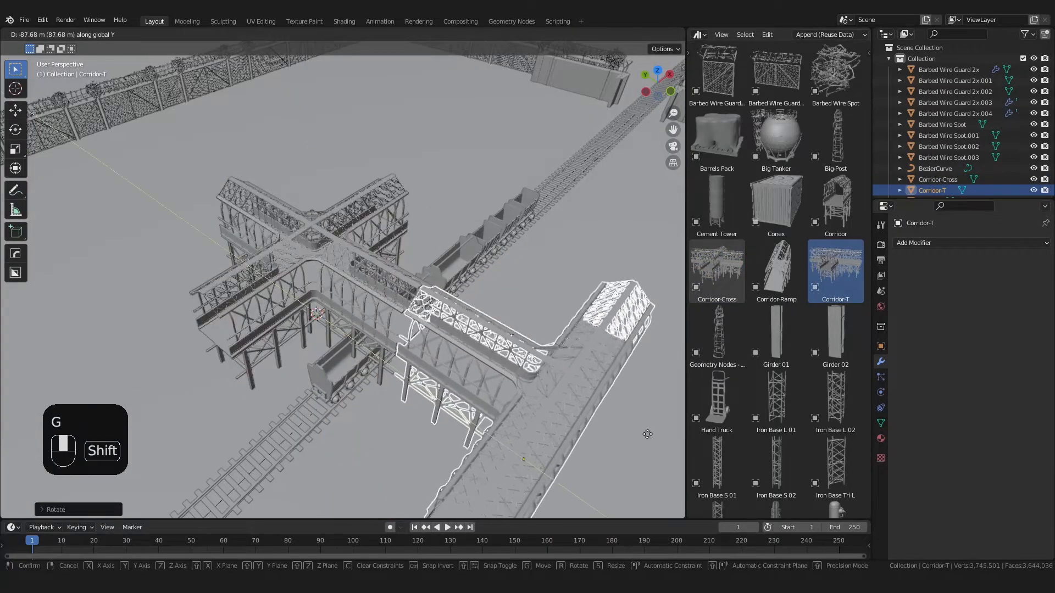
{"action": "left_click", "coordinate": [648, 434]}
Step: Fine-tune the Corridor-T's position so its stem sits flush against the end of the cross's arm, and deselect it
{"action": "middle_click_drag", "start_coordinate": [511, 405], "coordinate": [384, 325], "text": "shift"}
{"action": "scroll", "coordinate": [463, 371], "scroll_direction": "up", "scroll_amount": 3}
{"action": "scroll", "coordinate": [384, 325], "scroll_direction": "up", "scroll_amount": 5}
{"action": "key", "text": "g"}
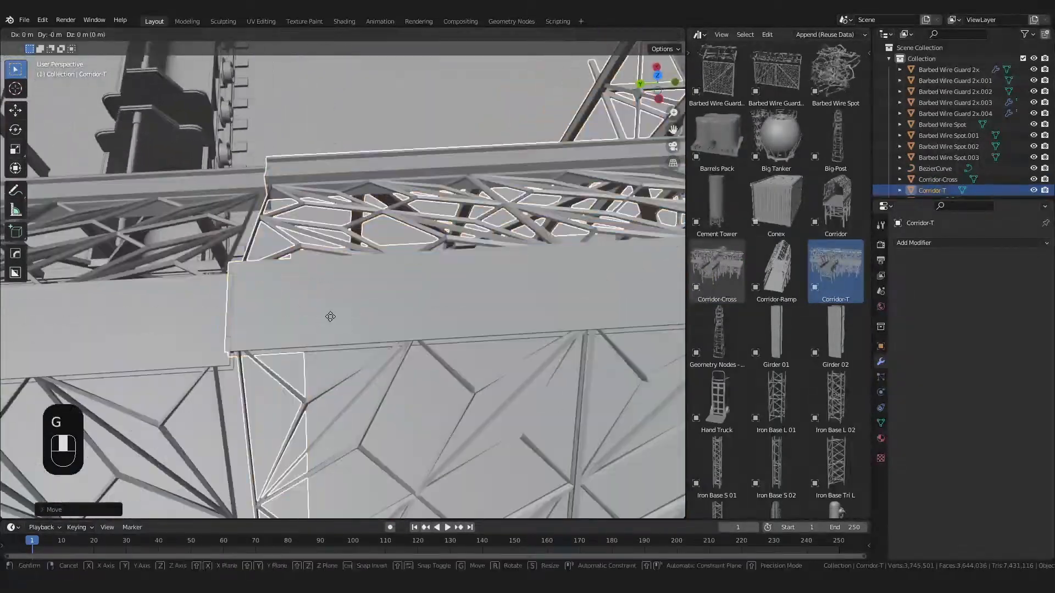
{"action": "middle_click", "coordinate": [335, 321], "text": "shift"}
{"action": "left_click", "coordinate": [353, 342]}
{"action": "scroll", "coordinate": [354, 343], "scroll_direction": "down", "scroll_amount": 6}
{"action": "key", "text": "alt+a"}
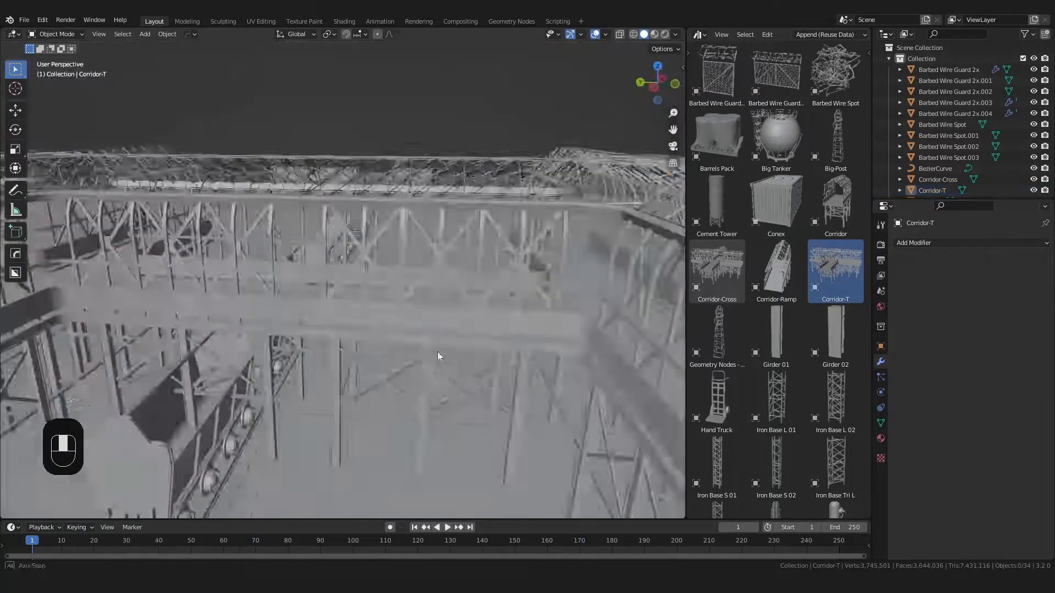
Step: Add the Corridor-Ramp asset and move it in the top view to the cross's arm facing away from the railway
{"action": "middle_click_drag", "start_coordinate": [438, 352], "coordinate": [418, 313]}
{"action": "scroll", "coordinate": [418, 324], "scroll_direction": "down", "scroll_amount": 4}
{"action": "middle_click_drag", "start_coordinate": [397, 358], "coordinate": [385, 314], "text": "shift"}
{"action": "scroll", "coordinate": [381, 292], "scroll_direction": "down", "scroll_amount": 3}
{"action": "left_click_drag", "start_coordinate": [776, 269], "coordinate": [318, 407]}
{"action": "key", "text": "KP_7"}
{"action": "key", "text": "g"}
{"action": "middle_click", "coordinate": [397, 305], "text": "shift"}
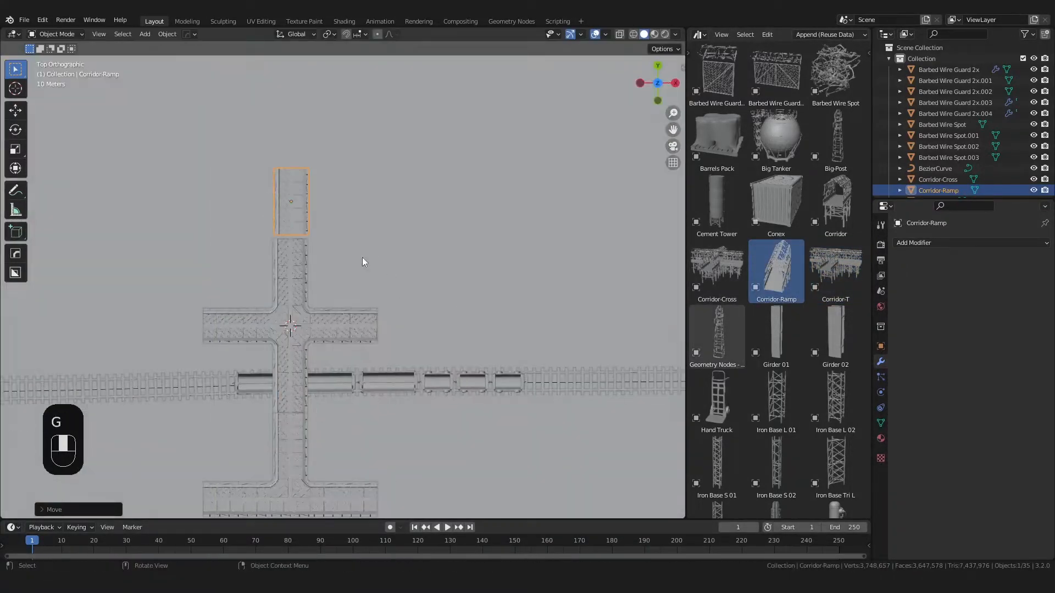
Step: Slide the Corridor-Ramp in the horizontal plane so its upper end lines up with the cross's arm
{"action": "scroll", "coordinate": [357, 193], "scroll_direction": "up", "scroll_amount": 2}
{"action": "scroll", "coordinate": [424, 365], "scroll_direction": "up", "scroll_amount": 6}
{"action": "middle_click_drag", "start_coordinate": [329, 241], "coordinate": [407, 315], "text": "shift"}
{"action": "scroll", "coordinate": [405, 315], "scroll_direction": "up", "scroll_amount": 5}
{"action": "key", "text": "g"}
{"action": "middle_click", "coordinate": [388, 384], "text": "shift"}
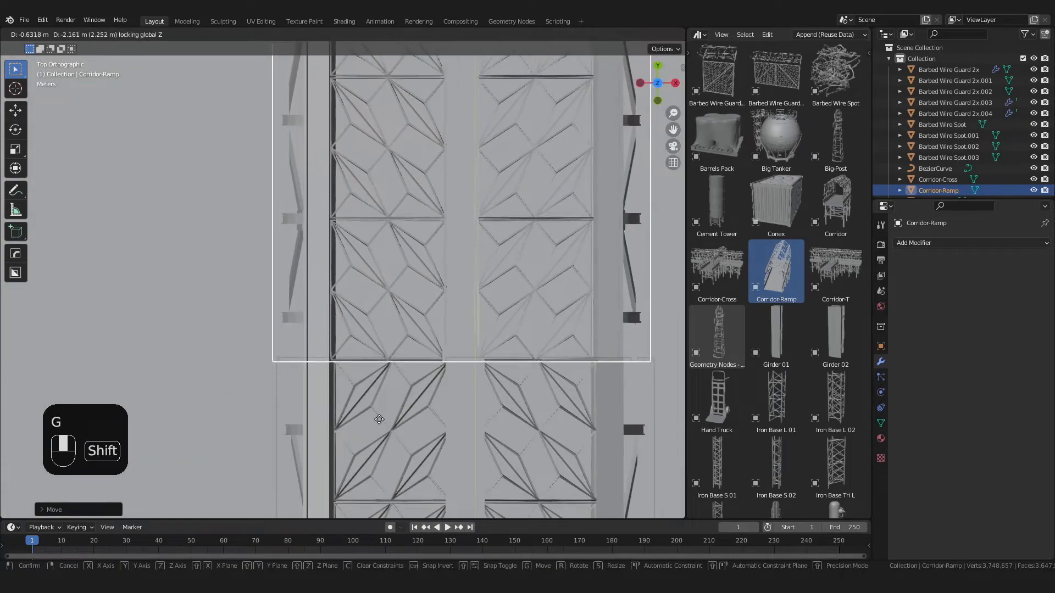
{"action": "left_click", "coordinate": [379, 416]}
Step: Nudge the Corridor-Ramp closer to the cross's arm so their edges line up in plan
{"action": "middle_click_drag", "start_coordinate": [443, 372], "coordinate": [387, 323], "text": "shift"}
{"action": "scroll", "coordinate": [427, 308], "scroll_direction": "up", "scroll_amount": 1}
{"action": "key", "text": "g"}
{"action": "middle_click", "coordinate": [498, 320], "text": "shift"}
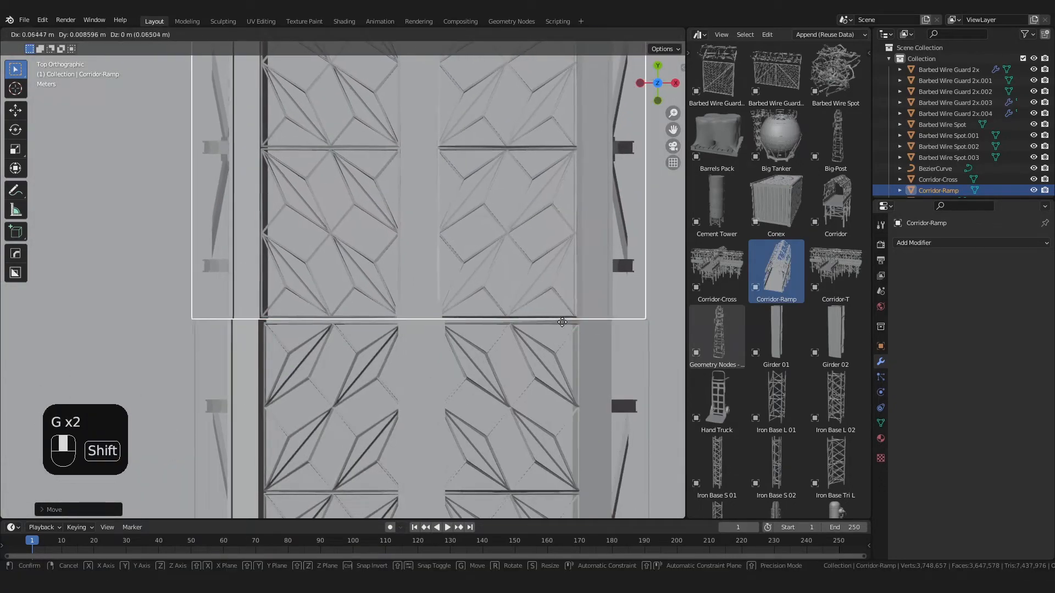
{"action": "left_click", "coordinate": [546, 325]}
{"action": "middle_click_drag", "start_coordinate": [546, 325], "coordinate": [137, 339]}
Step: Fine-tune the Corridor-Ramp in perspective view so its side beams and deck join the cross's arm
{"action": "scroll", "coordinate": [361, 265], "scroll_direction": "down", "scroll_amount": 7}
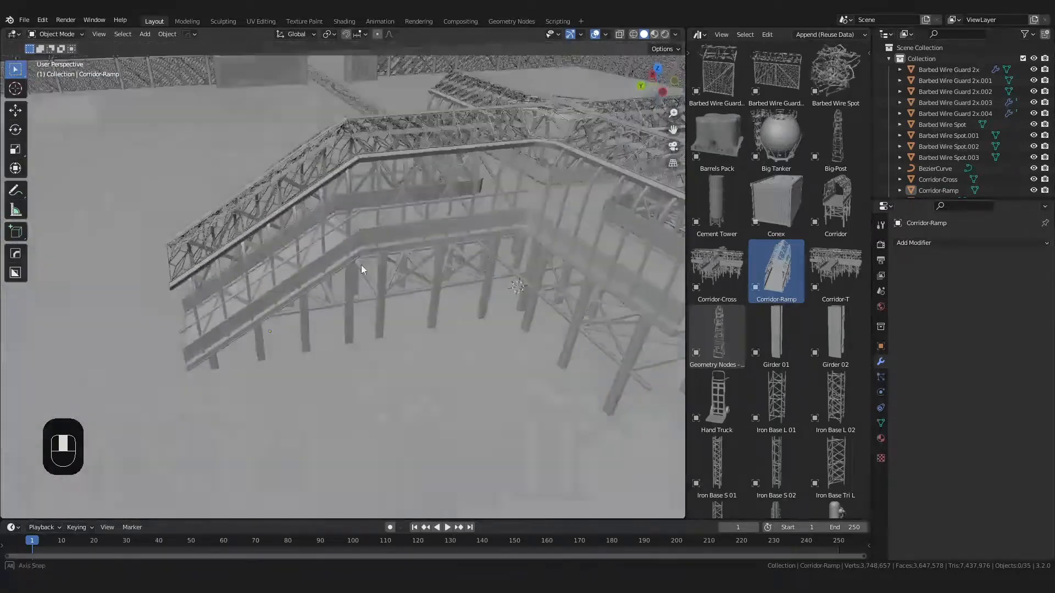
{"action": "scroll", "coordinate": [369, 278], "scroll_direction": "up", "scroll_amount": 7}
{"action": "key", "text": "g"}
{"action": "left_click", "coordinate": [369, 282]}
{"action": "key", "text": "g"}
{"action": "middle_click", "coordinate": [370, 275]}
{"action": "left_click", "coordinate": [371, 271], "text": "shift"}
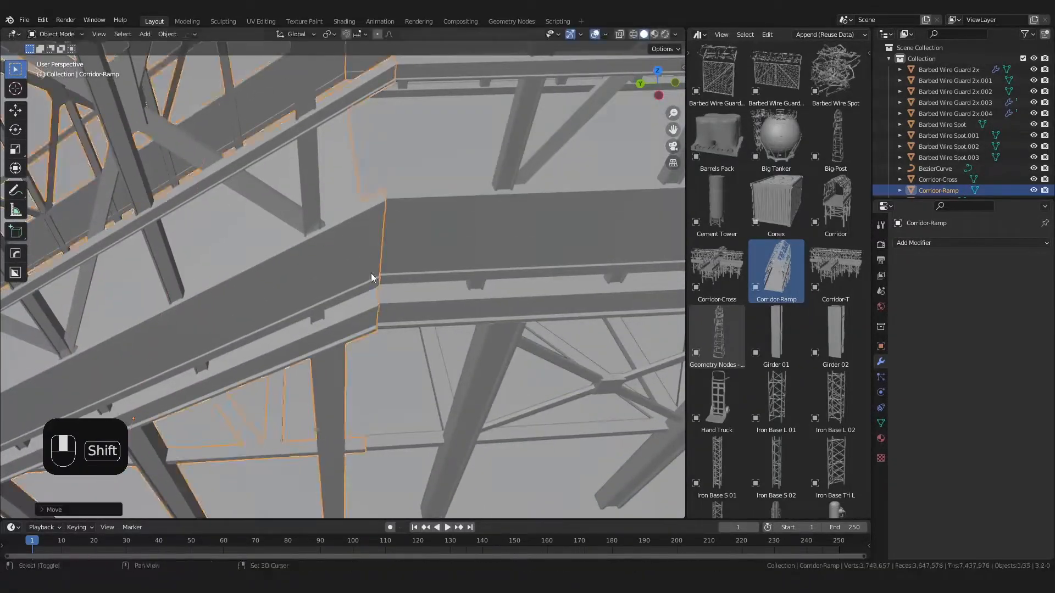
{"action": "key", "text": "g"}
{"action": "middle_click", "coordinate": [371, 274]}
{"action": "left_click", "coordinate": [372, 276], "text": "shift"}
{"action": "scroll", "coordinate": [412, 313], "scroll_direction": "down", "scroll_amount": 5}
{"action": "left_click", "coordinate": [494, 389]}
{"action": "left_click", "coordinate": [497, 392]}
Step: Add the Corridor asset near the cross and rotate it in line with the cross's free arm along the railway
{"action": "middle_click_drag", "start_coordinate": [496, 393], "coordinate": [626, 357]}
{"action": "middle_click_drag", "start_coordinate": [275, 107], "coordinate": [170, 182], "text": "shift"}
{"action": "middle_click_drag", "start_coordinate": [291, 341], "coordinate": [393, 387]}
{"action": "left_click_drag", "start_coordinate": [438, 309], "coordinate": [438, 310]}
{"action": "middle_click_drag", "start_coordinate": [544, 344], "coordinate": [480, 361]}
{"action": "key", "text": "r"}
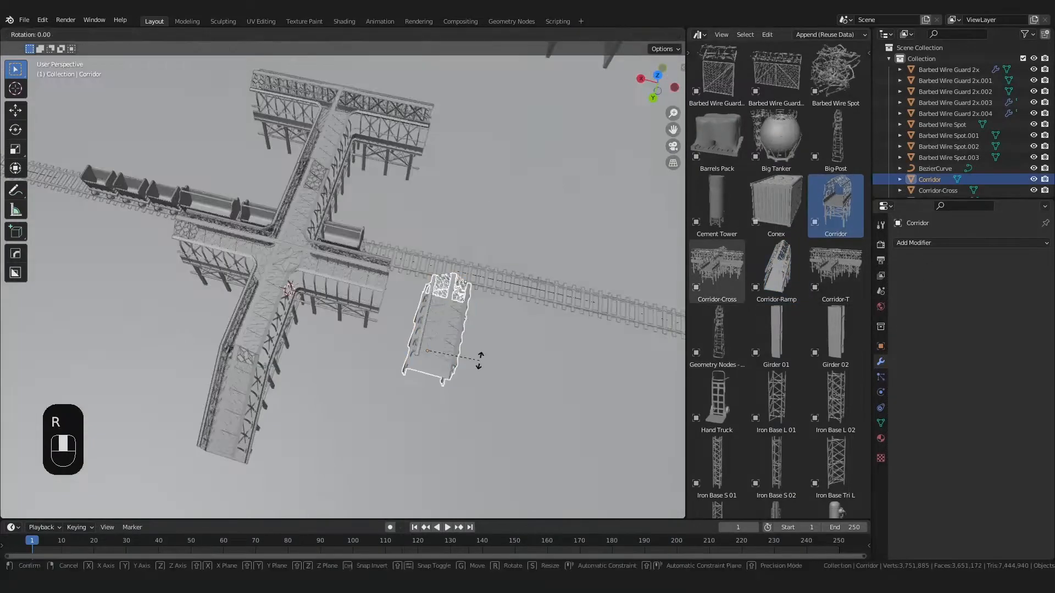
{"action": "scroll", "coordinate": [456, 350], "scroll_direction": "down", "scroll_amount": 3}
{"action": "middle_click_drag", "start_coordinate": [397, 324], "coordinate": [300, 282]}
{"action": "middle_click_drag", "start_coordinate": [300, 281], "coordinate": [322, 253], "text": "shift"}
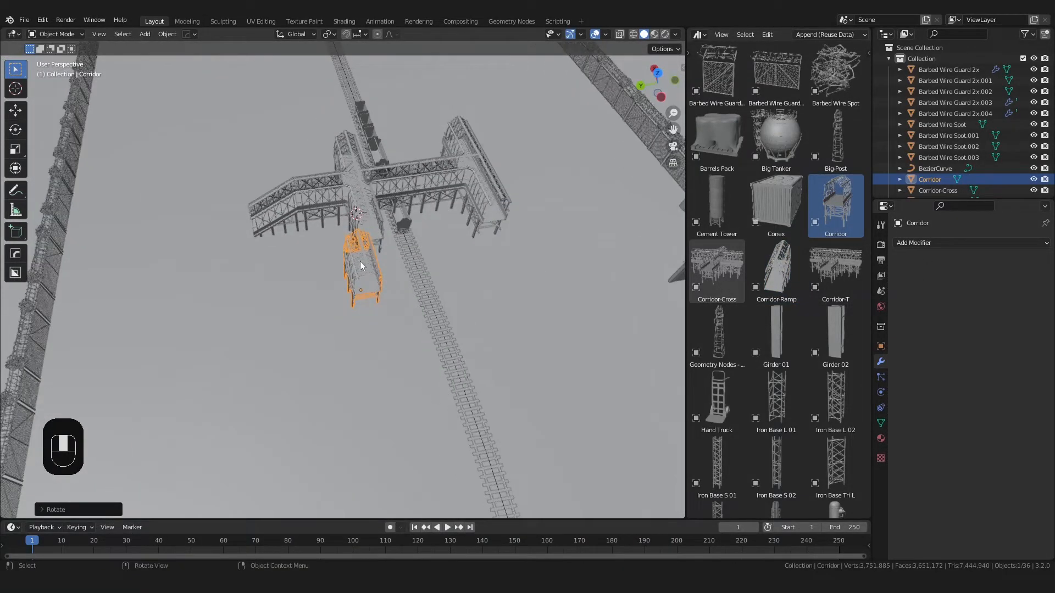
Step: Fit the straight Corridor against the end of the cross's free arm in the top view
{"action": "scroll", "coordinate": [359, 261], "scroll_direction": "up", "scroll_amount": 4}
{"action": "key", "text": "KP_7"}
{"action": "key", "text": "g"}
{"action": "scroll", "coordinate": [276, 319], "scroll_direction": "up", "scroll_amount": 4}
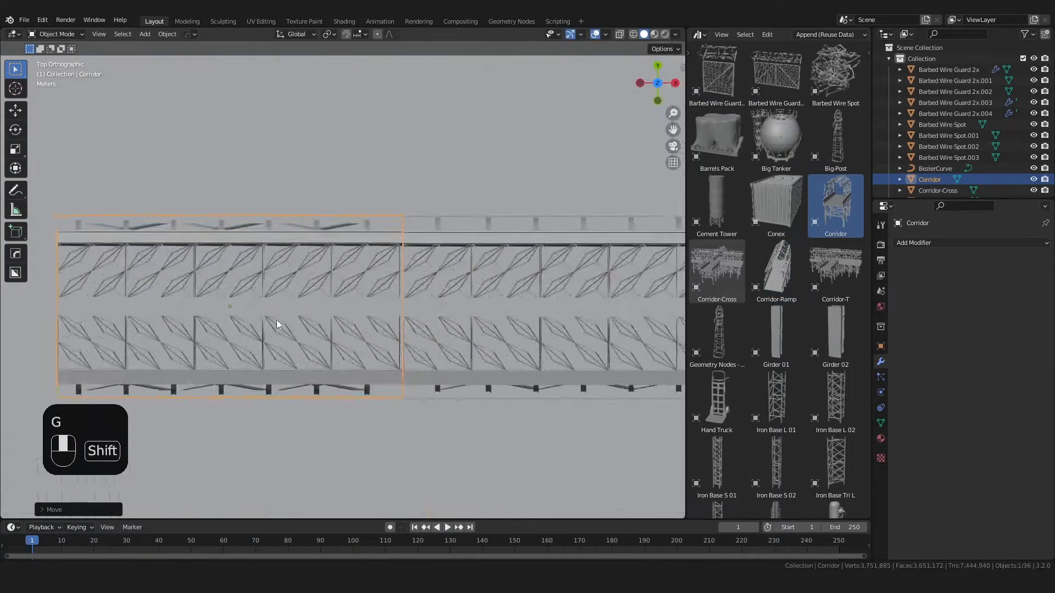
{"action": "key", "text": "g"}
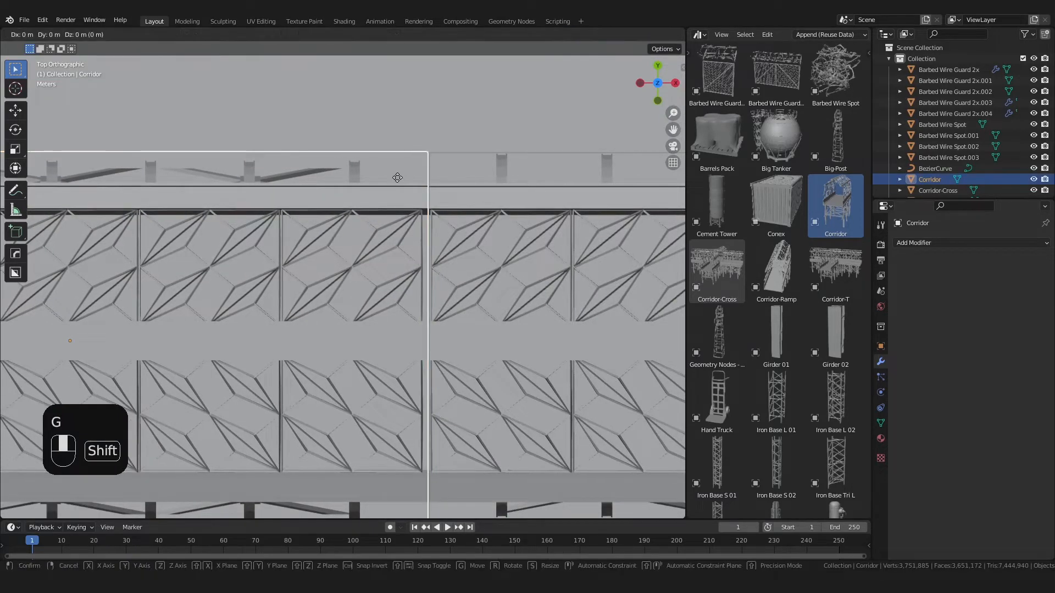
{"action": "left_click", "coordinate": [397, 177]}
Step: Add an Array modifier to the straight Corridor with a relative offset of 0 in X and 1 in Y
{"action": "scroll", "coordinate": [397, 177], "scroll_direction": "down", "scroll_amount": 5}
{"action": "left_click", "coordinate": [970, 243]}
{"action": "left_click", "coordinate": [824, 276]}
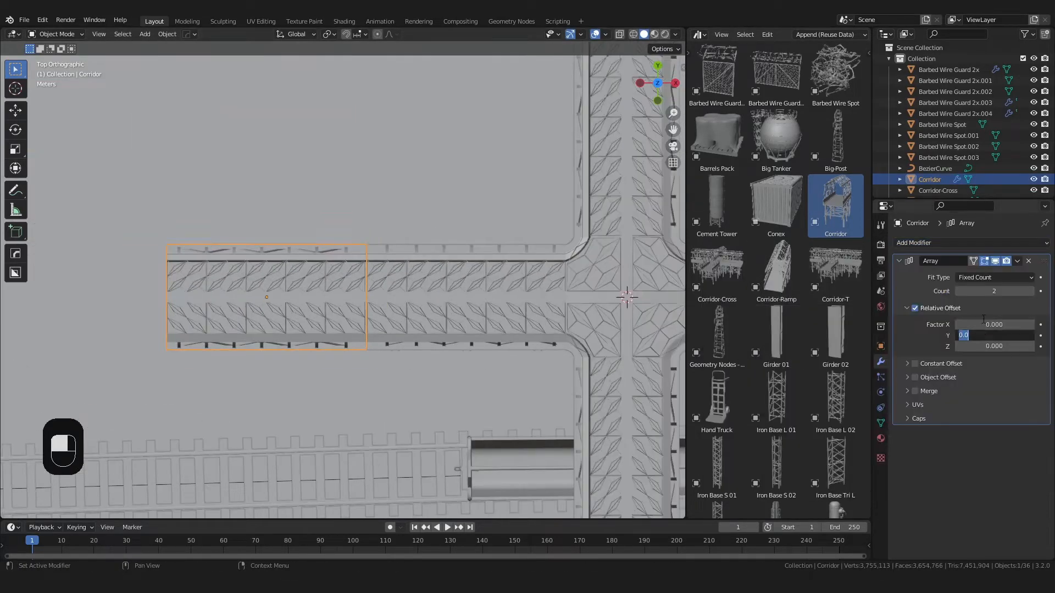
{"action": "type", "text": "1"}
{"action": "key", "text": "Return"}
Step: Duplicate the Corridor-T and fit the copy against the free end of the arrayed corridor, its stem facing away from the railway
{"action": "scroll", "coordinate": [541, 342], "scroll_direction": "down", "scroll_amount": 9}
{"action": "middle_click_drag", "start_coordinate": [387, 417], "coordinate": [412, 362]}
{"action": "left_click", "coordinate": [391, 272]}
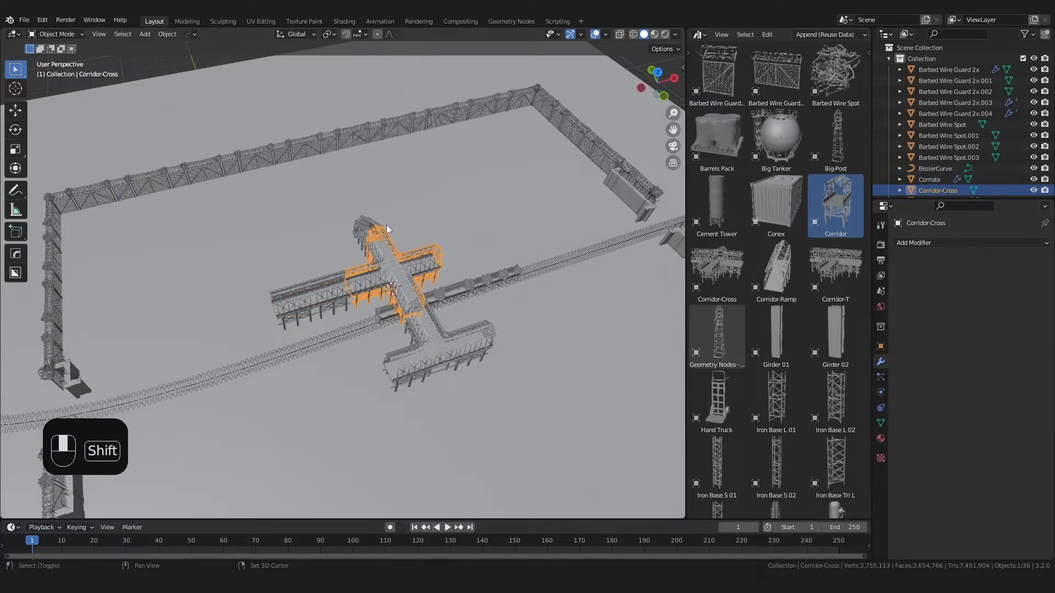
{"action": "key", "text": "shift+d"}
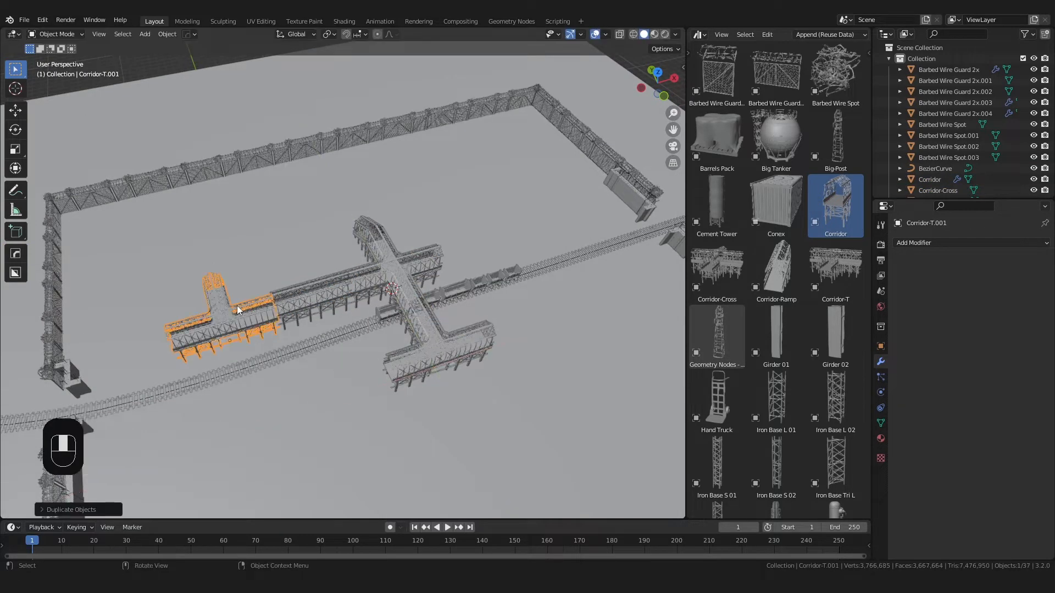
{"action": "key", "text": "KP_7"}
{"action": "key", "text": "g"}
{"action": "left_click", "coordinate": [358, 190]}
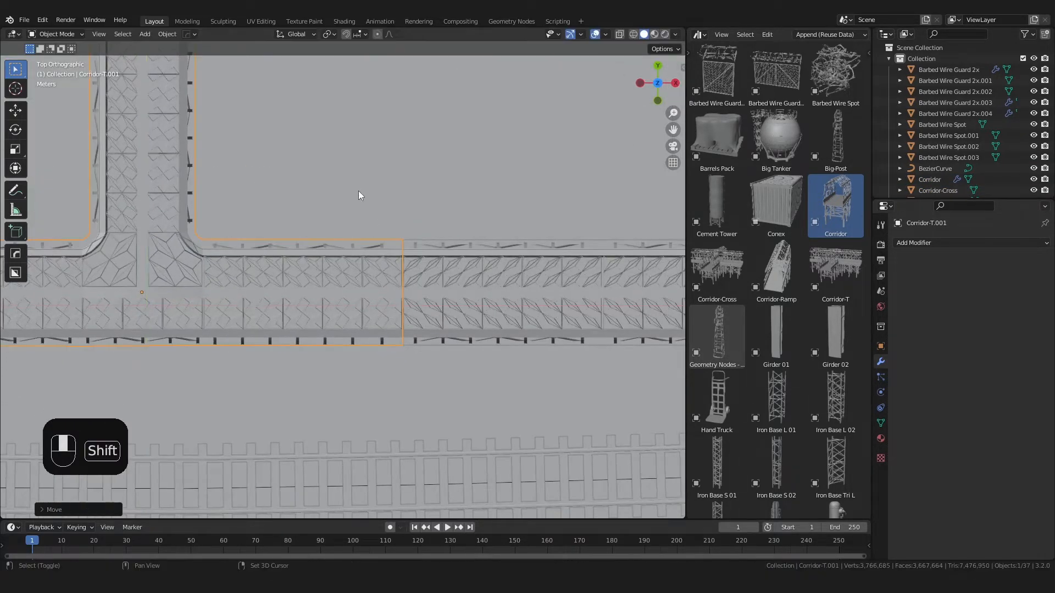
{"action": "scroll", "coordinate": [427, 381], "scroll_direction": "down", "scroll_amount": 5}
{"action": "scroll", "coordinate": [369, 345], "scroll_direction": "down", "scroll_amount": 2}
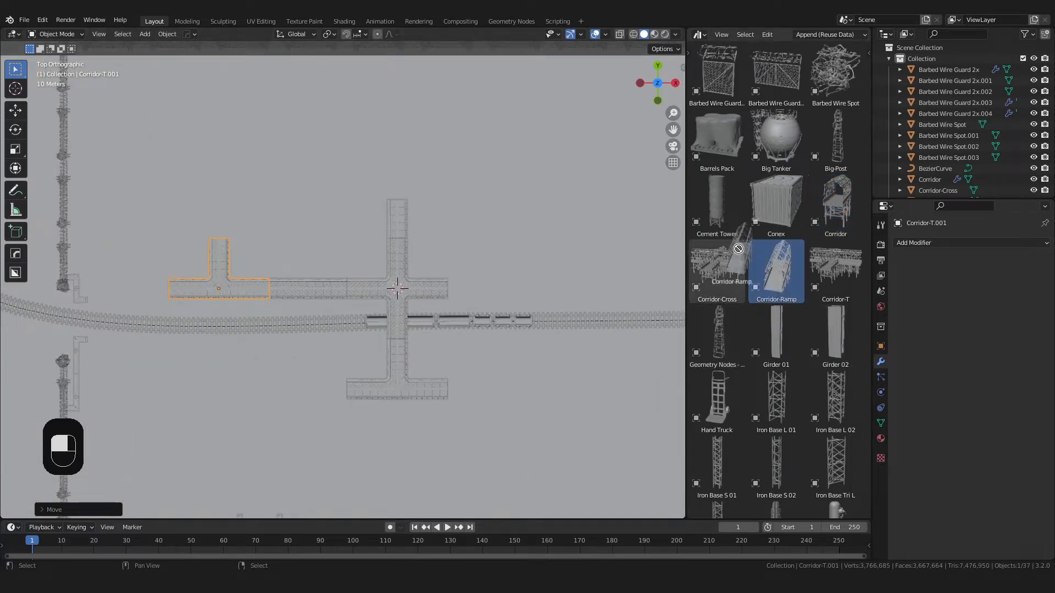
{"action": "left_click", "coordinate": [361, 319]}
{"action": "key", "text": "x"}
{"action": "left_click", "coordinate": [358, 302]}
Step: Duplicate the arrayed corridor, rotate the copy to run away from the railway, and move it to the second T's stem
{"action": "middle_click_drag", "start_coordinate": [379, 275], "coordinate": [559, 291]}
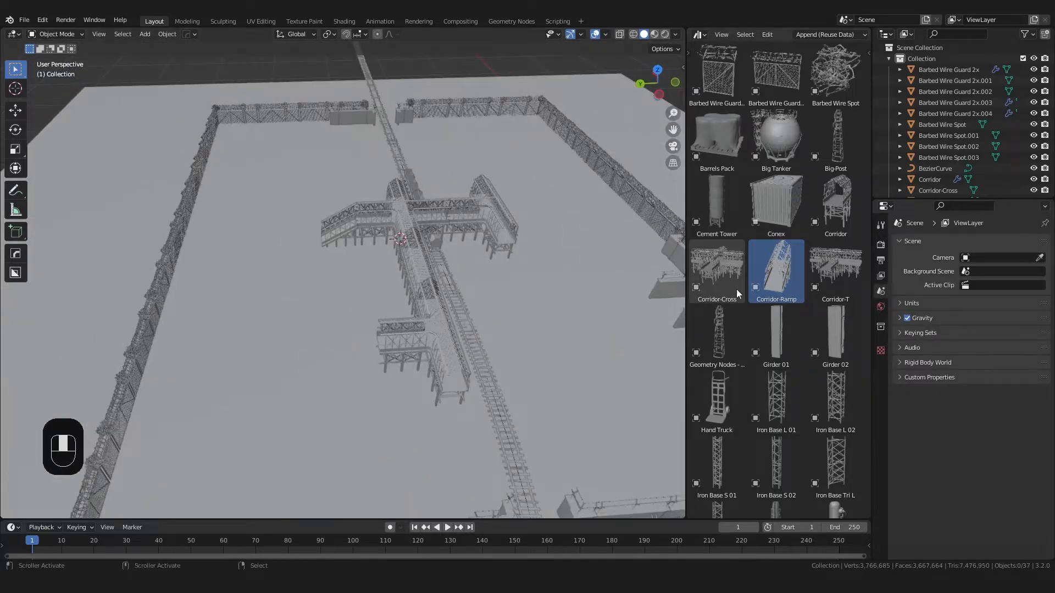
{"action": "left_click", "coordinate": [424, 269]}
{"action": "key", "text": "shift+d"}
{"action": "key", "text": "r"}
{"action": "left_click", "coordinate": [280, 437], "text": "ctrl"}
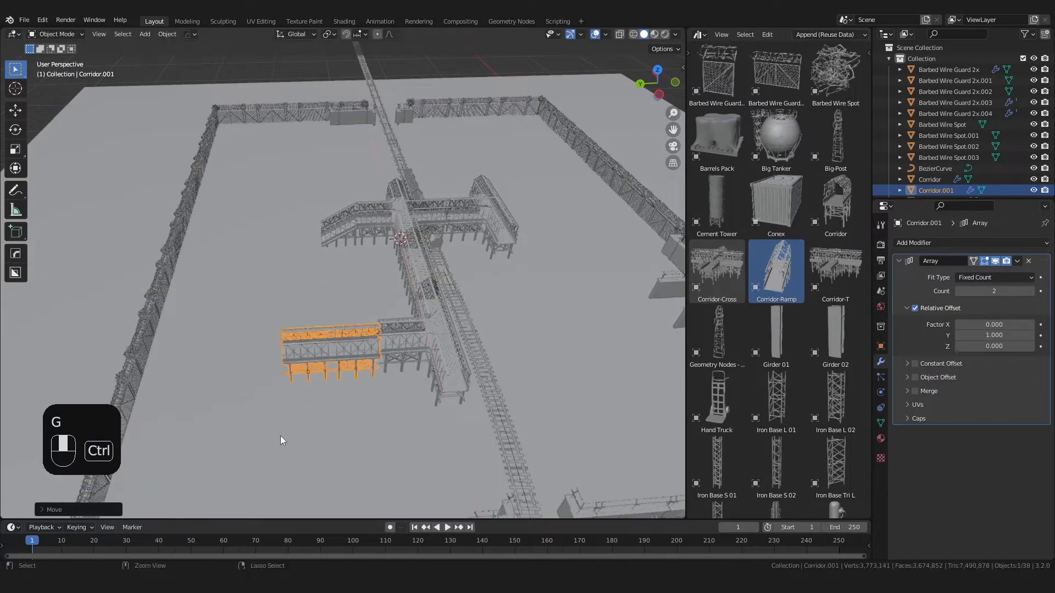
Step: Line up the copied corridor with the second T's stem in the top view
{"action": "key", "text": "KP_7"}
{"action": "scroll", "coordinate": [383, 311], "scroll_direction": "down", "scroll_amount": 4}
{"action": "scroll", "coordinate": [404, 334], "scroll_direction": "up", "scroll_amount": 1}
{"action": "key", "text": "g"}
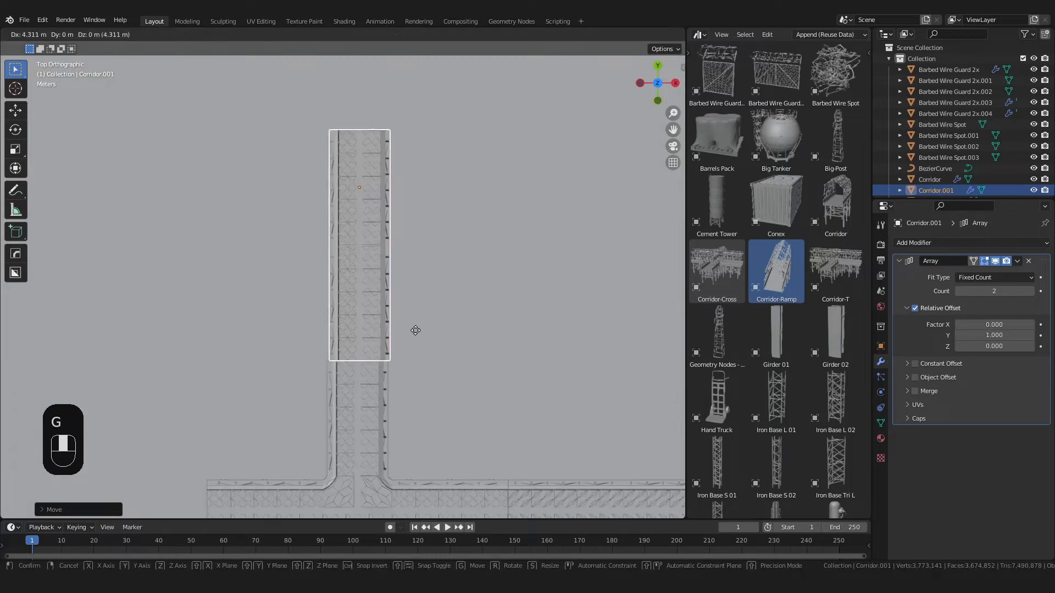
{"action": "left_click", "coordinate": [508, 419]}
Step: Remove the Array modifier from the copied corridor and fit the single piece flush against the T's stem
{"action": "left_click", "coordinate": [1028, 261]}
{"action": "scroll", "coordinate": [381, 379], "scroll_direction": "up", "scroll_amount": 4}
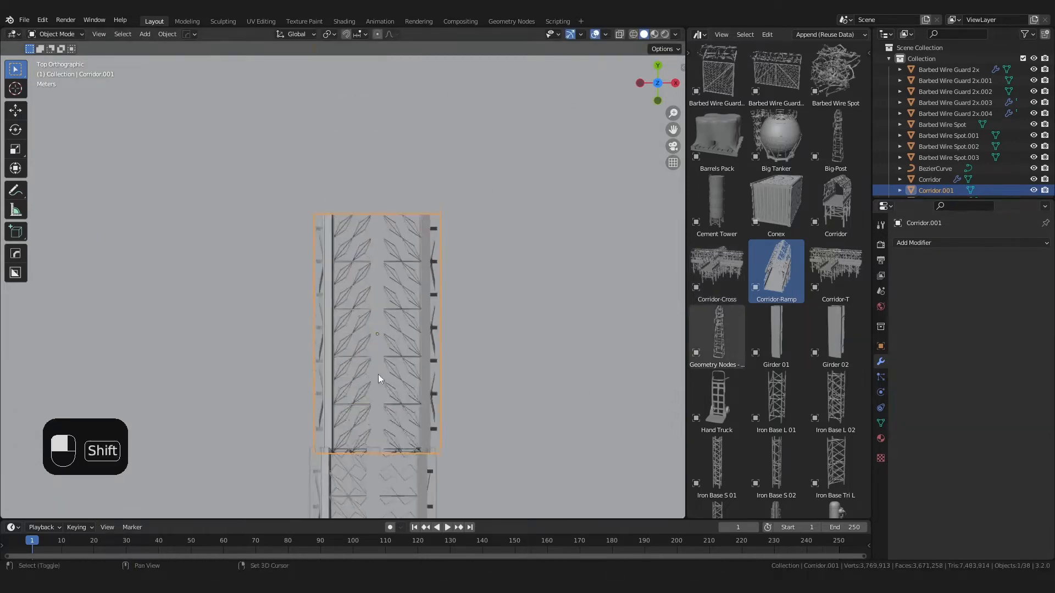
{"action": "middle_click_drag", "start_coordinate": [381, 380], "coordinate": [367, 250], "text": "shift"}
{"action": "scroll", "coordinate": [363, 259], "scroll_direction": "up", "scroll_amount": 4}
{"action": "key", "text": "g"}
{"action": "left_click", "coordinate": [330, 328]}
{"action": "left_click", "coordinate": [509, 335]}
Step: Add the Big Tanker asset near the end of the new corridor and scale it up about 1.9 times
{"action": "middle_click_drag", "start_coordinate": [509, 335], "coordinate": [435, 261]}
{"action": "scroll", "coordinate": [434, 261], "scroll_direction": "down", "scroll_amount": 4}
{"action": "left_click_drag", "start_coordinate": [776, 142], "coordinate": [429, 301]}
{"action": "middle_click_drag", "start_coordinate": [428, 301], "coordinate": [409, 316]}
{"action": "key", "text": "s"}
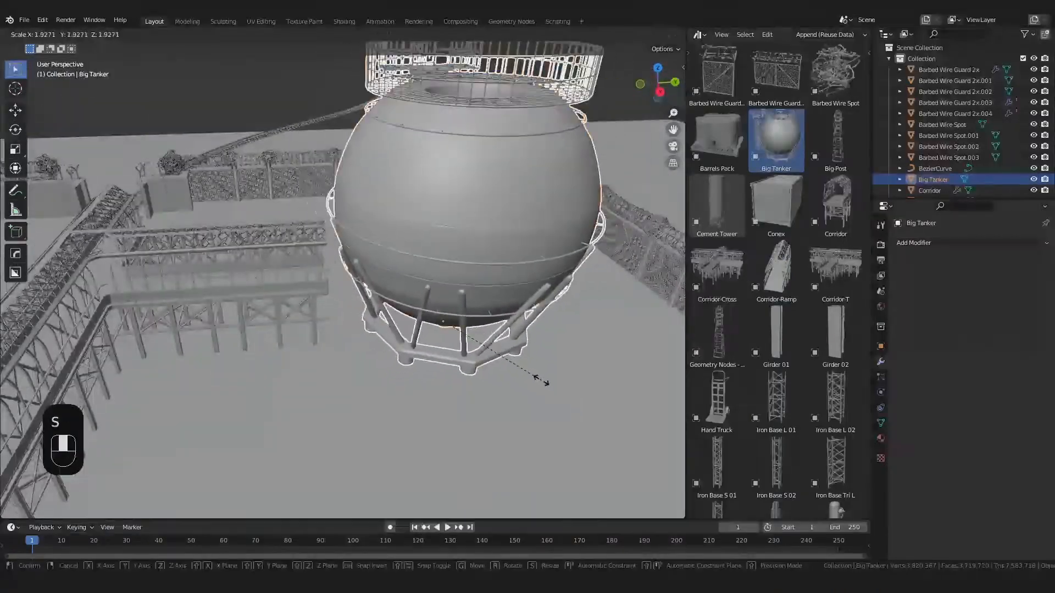
{"action": "left_click", "coordinate": [540, 379]}
Step: Move the Big Tanker beyond the end of the new corridor and rotate it about Z
{"action": "middle_click_drag", "start_coordinate": [539, 379], "coordinate": [16, 402]}
{"action": "key", "text": "g"}
{"action": "key", "text": "r"}
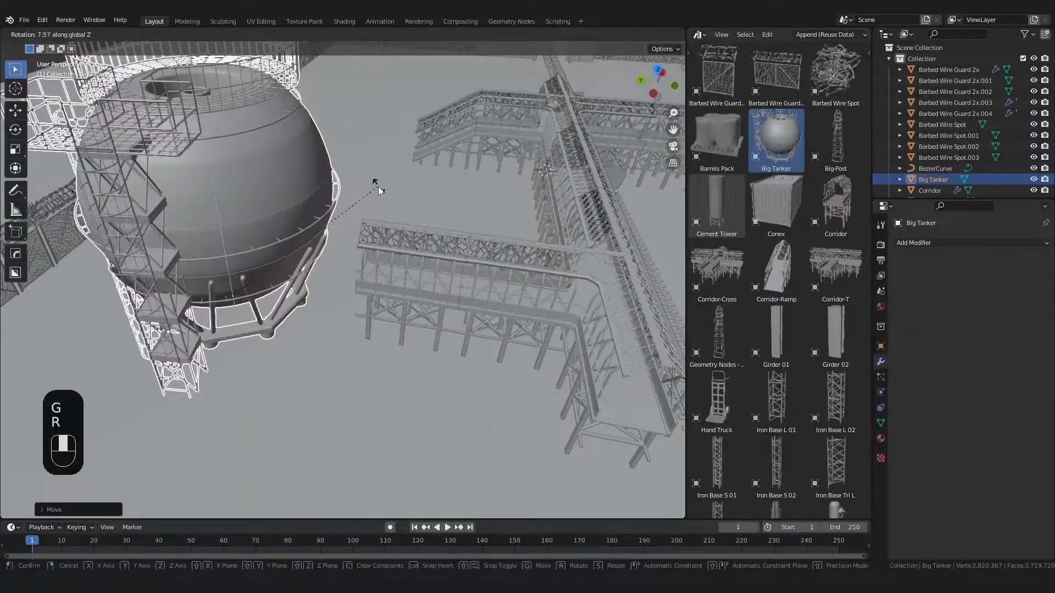
{"action": "key", "text": "r"}
{"action": "left_click", "coordinate": [338, 212]}
Step: Reposition the Big Tanker near the fence and turn it again to orient its stair tower
{"action": "middle_click_drag", "start_coordinate": [338, 212], "coordinate": [449, 225]}
{"action": "key", "text": "g"}
{"action": "left_click", "coordinate": [304, 239]}
{"action": "scroll", "coordinate": [290, 263], "scroll_direction": "down", "scroll_amount": 3}
{"action": "key", "text": "r"}
{"action": "middle_click", "coordinate": [289, 263]}
{"action": "left_click", "coordinate": [285, 261]}
Step: Shift the Big Tanker into place in the yard's corner past the corridor's free end
{"action": "key", "text": "g"}
{"action": "middle_click", "coordinate": [297, 272]}
{"action": "left_click", "coordinate": [330, 280]}
{"action": "key", "text": "g"}
{"action": "left_click", "coordinate": [512, 213]}
{"action": "left_click", "coordinate": [176, 272]}
{"action": "middle_click_drag", "start_coordinate": [176, 272], "coordinate": [352, 259]}
Step: Duplicate the Corridor-Ramp and fit the copy against the free end of the single corridor facing the tanker
{"action": "left_click", "coordinate": [618, 220]}
{"action": "key", "text": "shift+d"}
{"action": "middle_click", "coordinate": [495, 247], "text": "shift"}
{"action": "key", "text": "KP_7"}
{"action": "scroll", "coordinate": [378, 271], "scroll_direction": "up", "scroll_amount": 6}
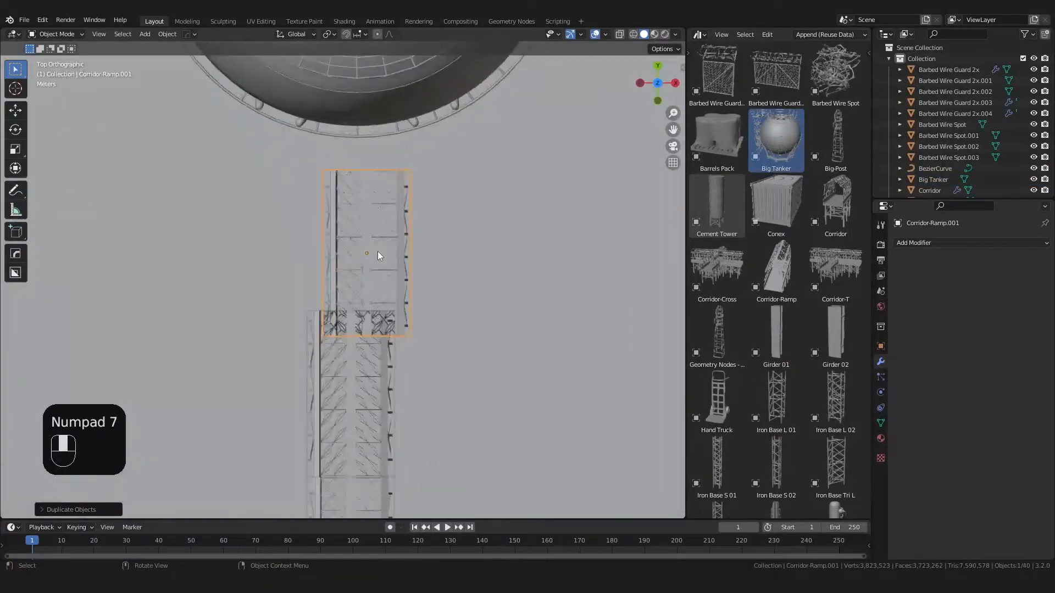
{"action": "key", "text": "ctrl+z"}
{"action": "key", "text": "g"}
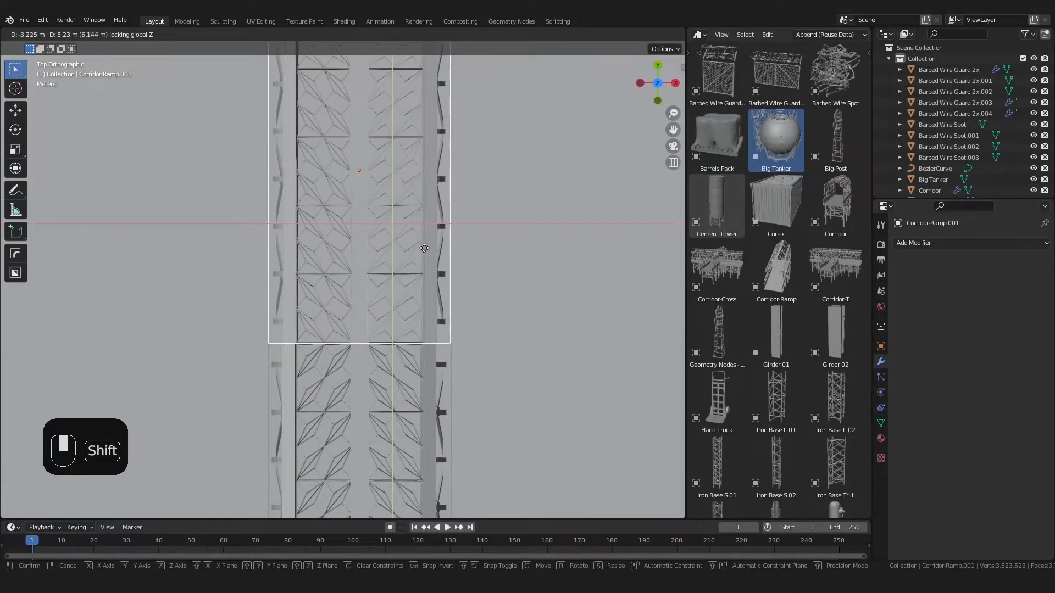
{"action": "left_click", "coordinate": [424, 248]}
Step: Move the Big Tanker into the fence corner beside the new ramp and adjust its scale
{"action": "scroll", "coordinate": [490, 233], "scroll_direction": "down", "scroll_amount": 11}
{"action": "left_click", "coordinate": [382, 220]}
{"action": "key", "text": "g"}
{"action": "left_click", "coordinate": [279, 257]}
{"action": "key", "text": "s"}
{"action": "left_click", "coordinate": [297, 288]}
{"action": "key", "text": "g"}
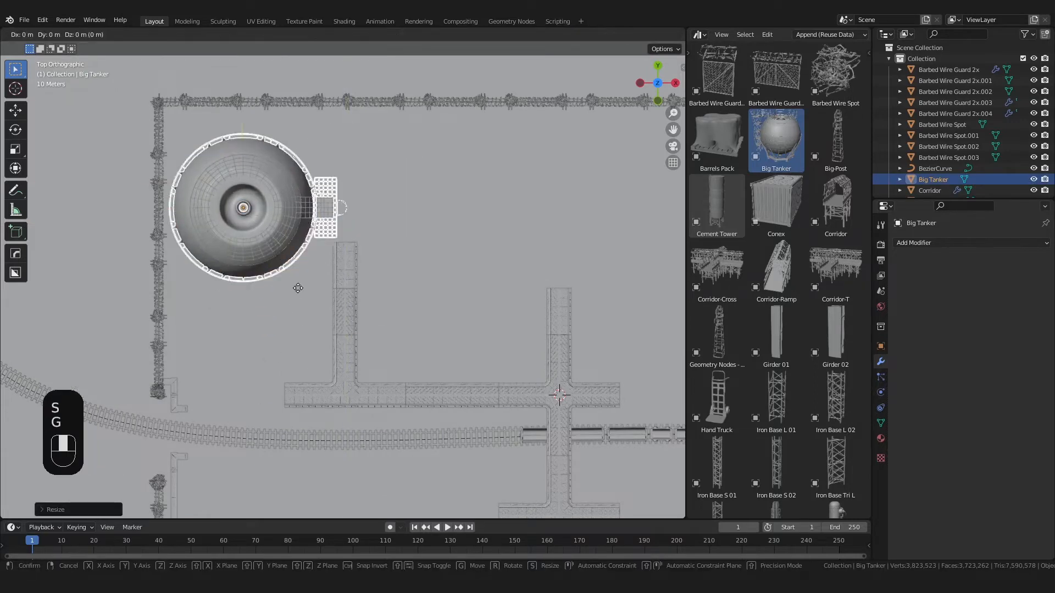
{"action": "right_click", "coordinate": [297, 288]}
Step: Add Petrochemical Tower 02 from the asset library to the open ground inside the fence and scale it
{"action": "middle_click_drag", "start_coordinate": [386, 271], "coordinate": [652, 242]}
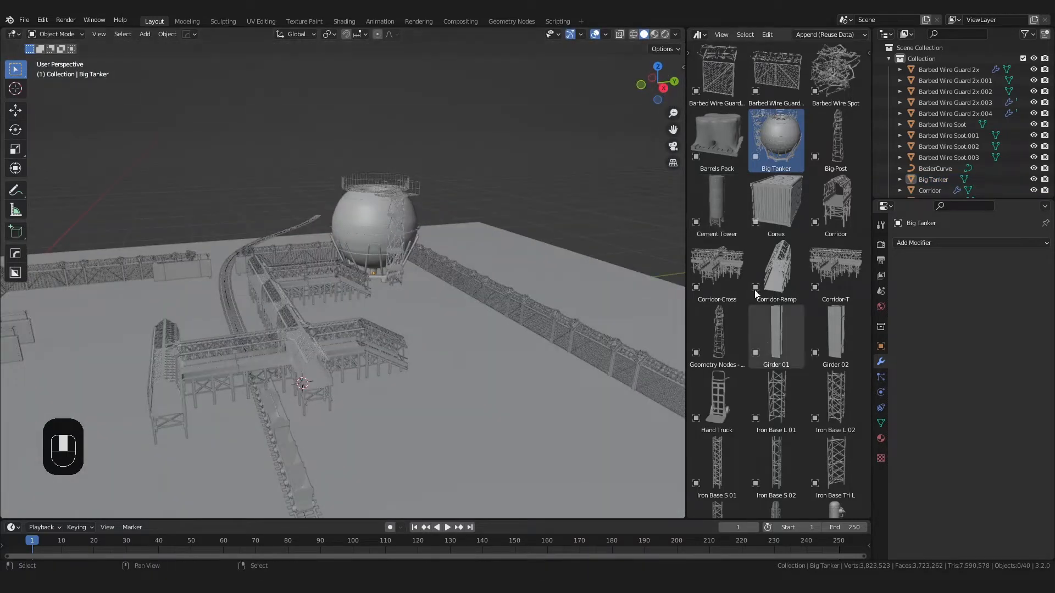
{"action": "scroll", "coordinate": [808, 219], "scroll_direction": "down", "scroll_amount": 6}
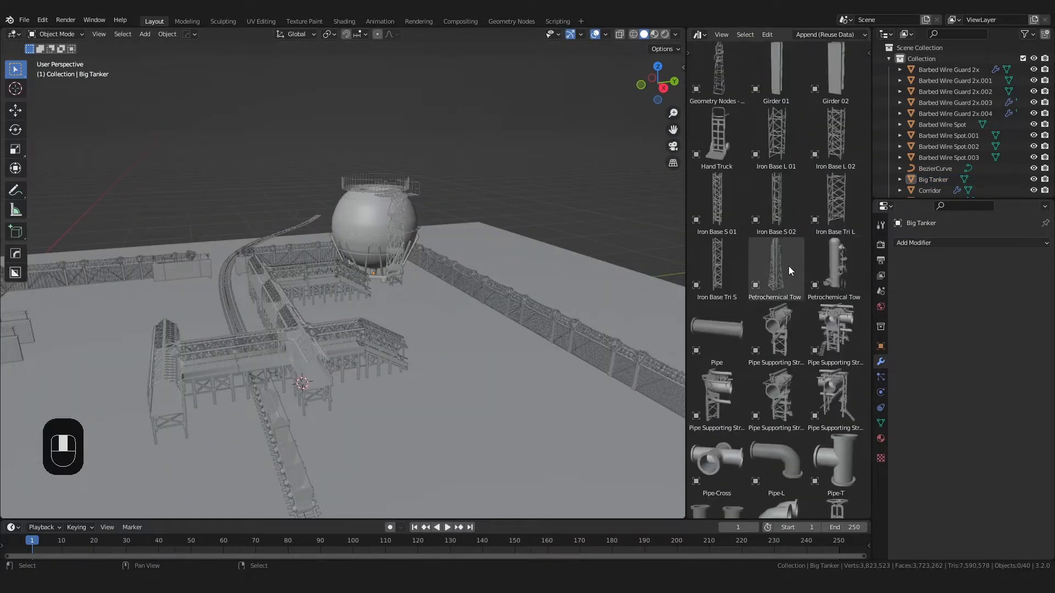
{"action": "left_click_drag", "start_coordinate": [824, 268], "coordinate": [432, 319]}
{"action": "key", "text": "s"}
{"action": "left_click", "coordinate": [434, 320]}
Step: Adjust the size of Petrochemical Tower 02 against the surrounding corridors and rotate it
{"action": "middle_click_drag", "start_coordinate": [434, 324], "coordinate": [404, 236]}
{"action": "scroll", "coordinate": [460, 353], "scroll_direction": "up", "scroll_amount": 4}
{"action": "key", "text": "s"}
{"action": "left_click", "coordinate": [501, 361]}
{"action": "scroll", "coordinate": [502, 363], "scroll_direction": "down", "scroll_amount": 5}
{"action": "key", "text": "r"}
{"action": "left_click", "coordinate": [393, 214]}
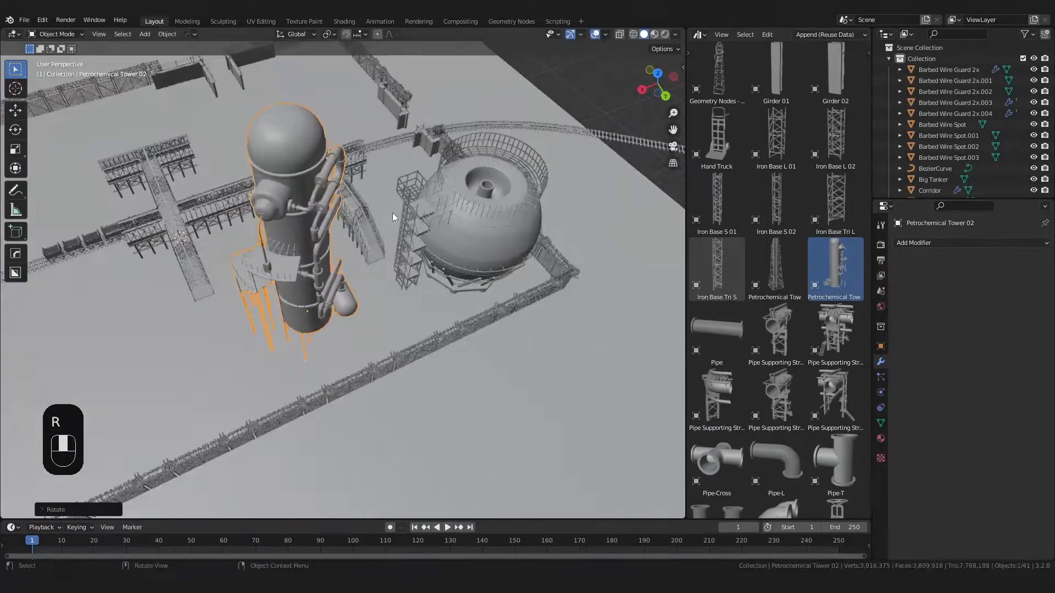
Step: Turn Petrochemical Tower 02 again and move it across the ground plane to the fence corner opposite the Big Tanker
{"action": "key", "text": "r"}
{"action": "left_click", "coordinate": [363, 203]}
{"action": "key", "text": "g"}
{"action": "key", "text": "shift+z"}
{"action": "left_click", "coordinate": [177, 230]}
Step: Duplicate the straight corridor, its T-junction, side corridor and ramp along X, and mirror the copies with a scale of -1
{"action": "left_click", "coordinate": [310, 218]}
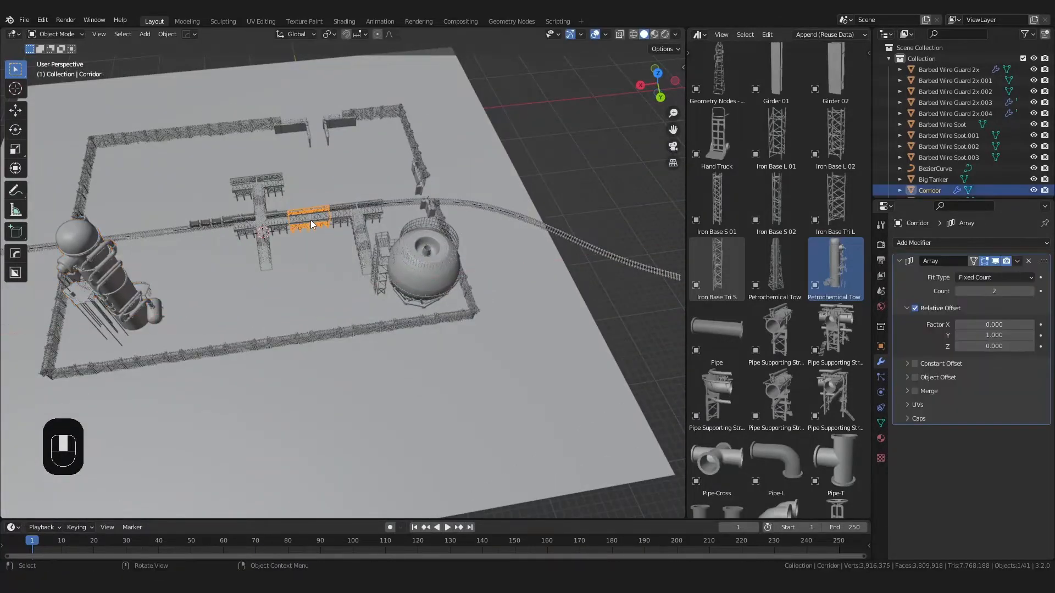
{"action": "left_click", "coordinate": [356, 213], "text": "shift"}
{"action": "left_click", "coordinate": [363, 233], "text": "shift"}
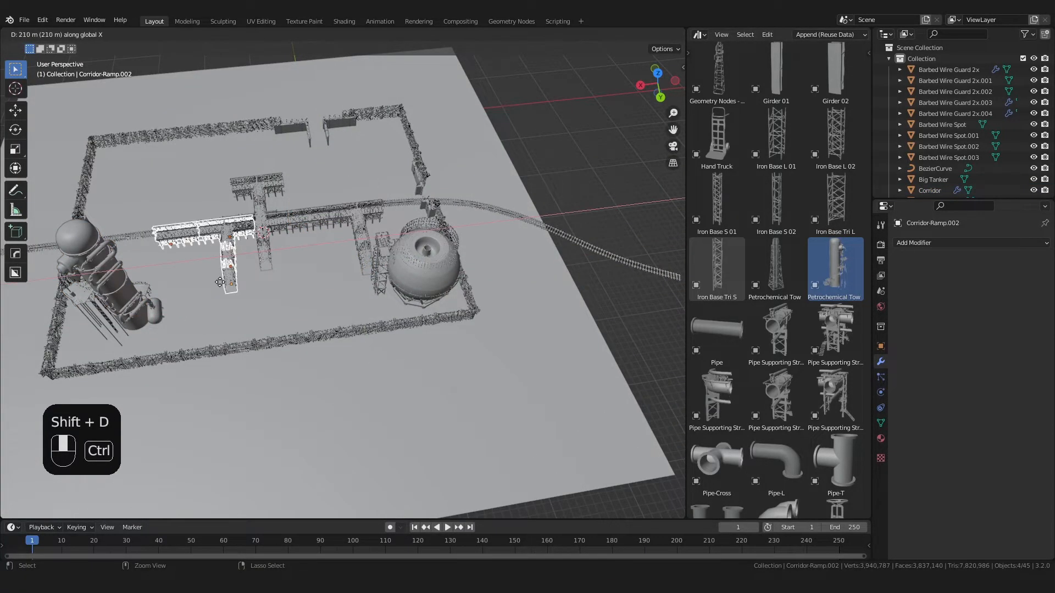
{"action": "type", "text": "-1"}
{"action": "key", "text": "Return"}
Step: Move the mirrored corridor group along X so it joins the free arm of the Corridor-Cross
{"action": "key", "text": "KP_7"}
{"action": "key", "text": "KP_Decimal"}
{"action": "middle_click_drag", "start_coordinate": [196, 292], "coordinate": [471, 198], "text": "shift"}
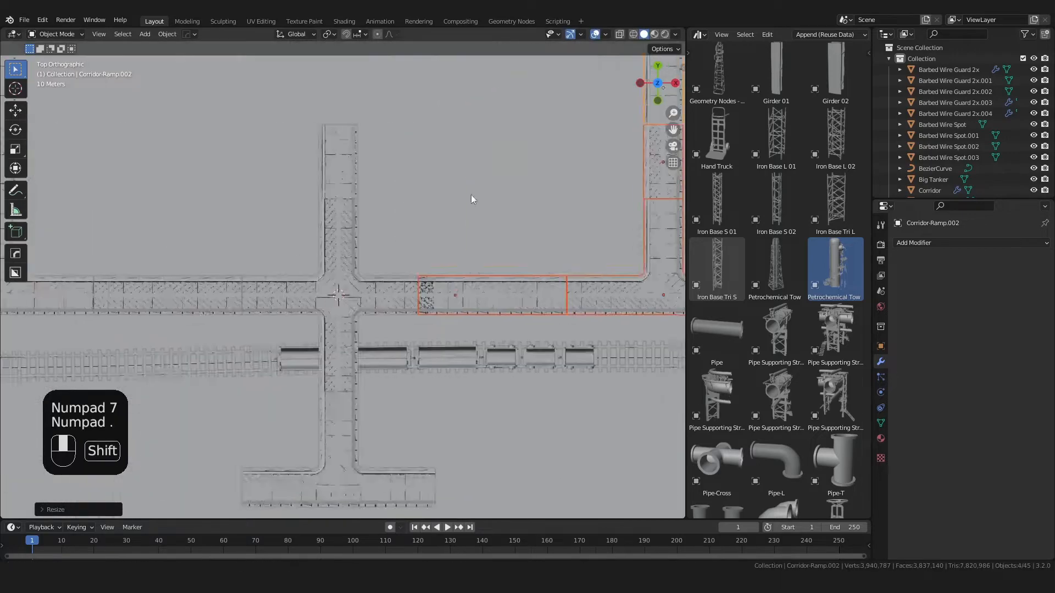
{"action": "scroll", "coordinate": [414, 297], "scroll_direction": "up", "scroll_amount": 9}
{"action": "key", "text": "g"}
{"action": "key", "text": "x"}
{"action": "left_click", "coordinate": [504, 252]}
Step: Shift Petrochemical Tower 02 within the ground plane to sit beside the end of the mirrored ramp
{"action": "scroll", "coordinate": [508, 254], "scroll_direction": "down", "scroll_amount": 13}
{"action": "middle_click_drag", "start_coordinate": [572, 273], "coordinate": [450, 317], "text": "shift"}
{"action": "left_click", "coordinate": [434, 151]}
{"action": "key", "text": "g"}
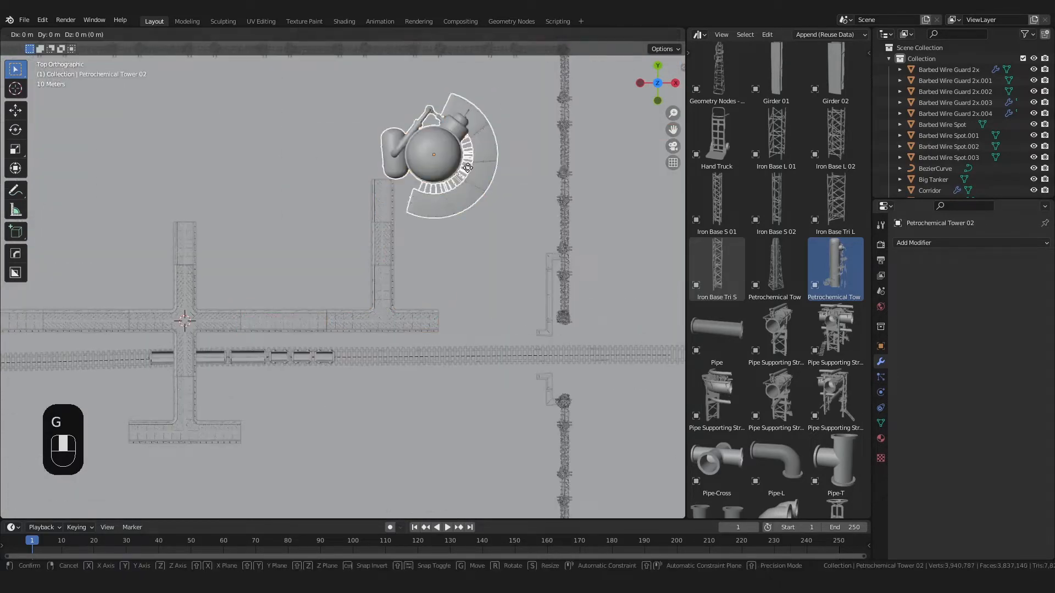
{"action": "key", "text": "shift+z"}
{"action": "left_click", "coordinate": [460, 144]}
{"action": "left_click", "coordinate": [436, 204]}
{"action": "middle_click_drag", "start_coordinate": [434, 203], "coordinate": [291, 190]}
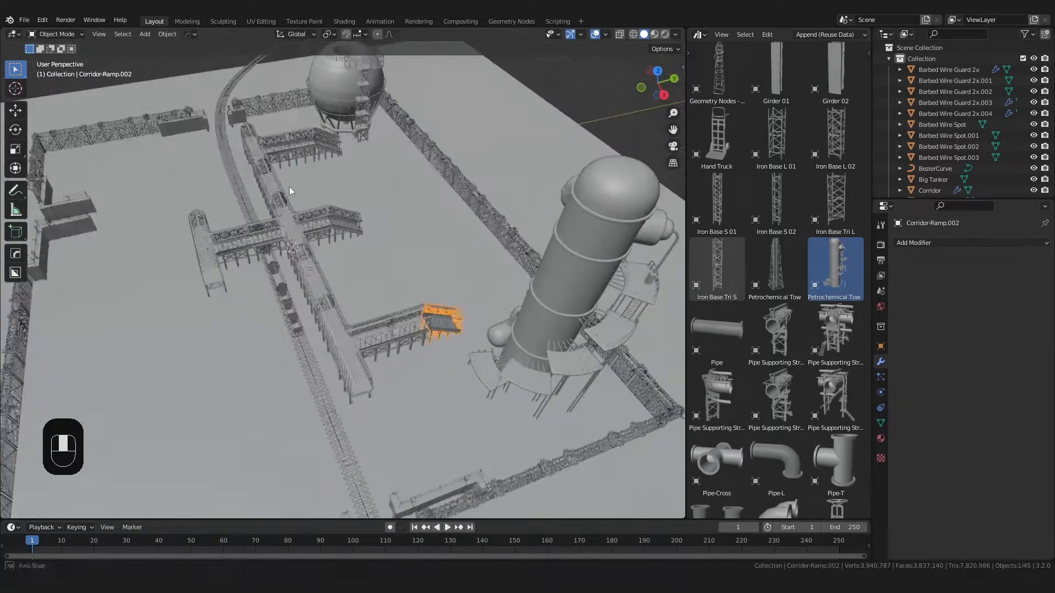
Step: Add a Storage unit from the asset library and place it on the ground beside the central corridor ramp
{"action": "scroll", "coordinate": [753, 385], "scroll_direction": "down", "scroll_amount": 10}
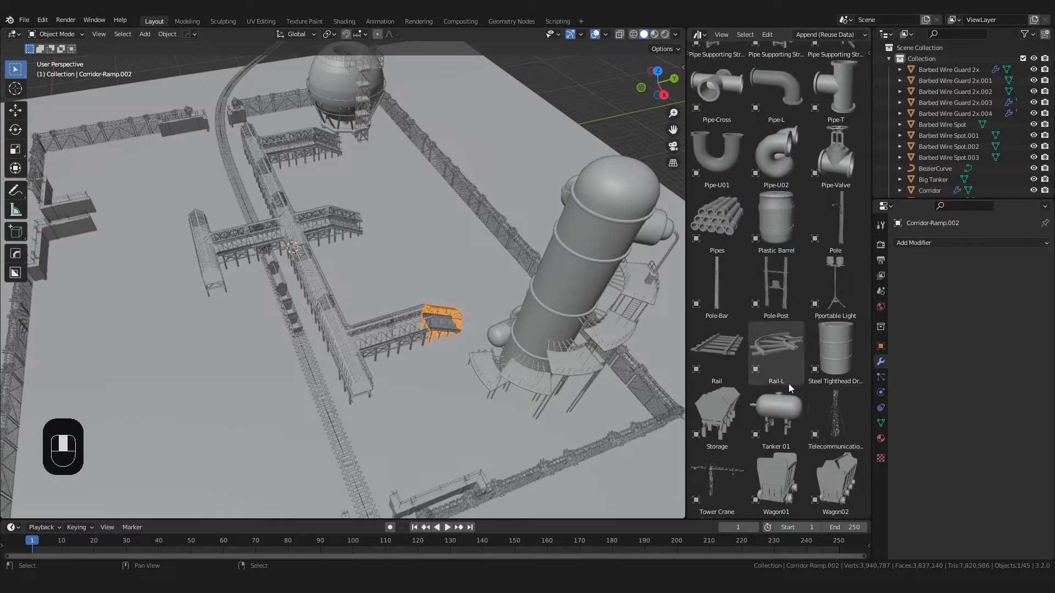
{"action": "left_click_drag", "start_coordinate": [714, 414], "coordinate": [698, 407]}
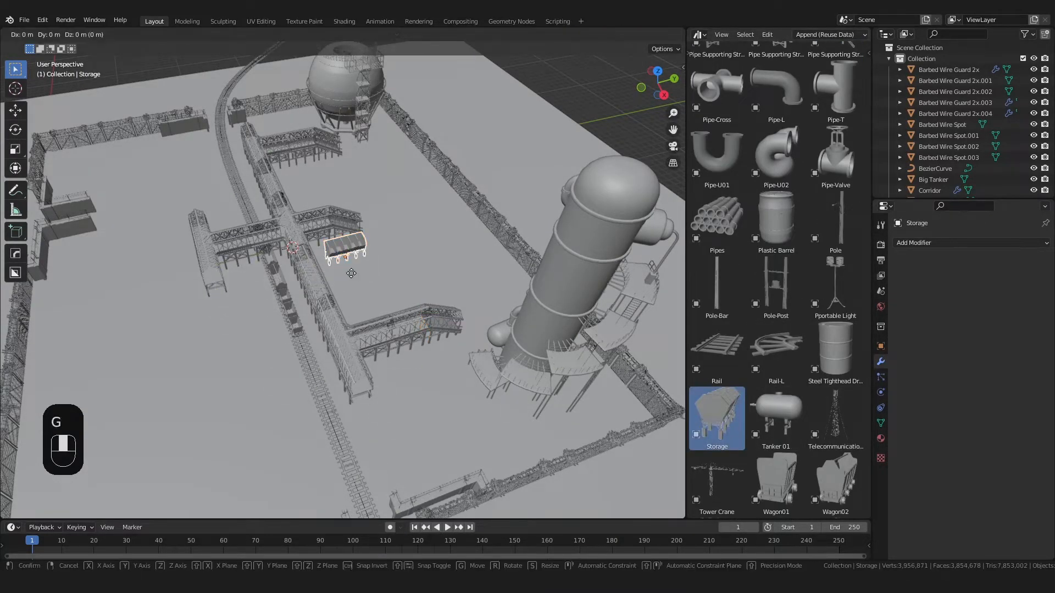
{"action": "left_click", "coordinate": [355, 294]}
{"action": "middle_click_drag", "start_coordinate": [355, 294], "coordinate": [414, 224]}
Step: Delete the Corridor-Cross support leg that stands over the railway in front of the wagons
{"action": "left_click", "coordinate": [436, 351]}
{"action": "key", "text": "KP_Decimal"}
{"action": "key", "text": "KP_Decimal"}
{"action": "key", "text": "KP_Decimal"}
{"action": "scroll", "coordinate": [453, 223], "scroll_direction": "up", "scroll_amount": 5}
{"action": "key", "text": "Tab"}
{"action": "key", "text": "alt+z"}
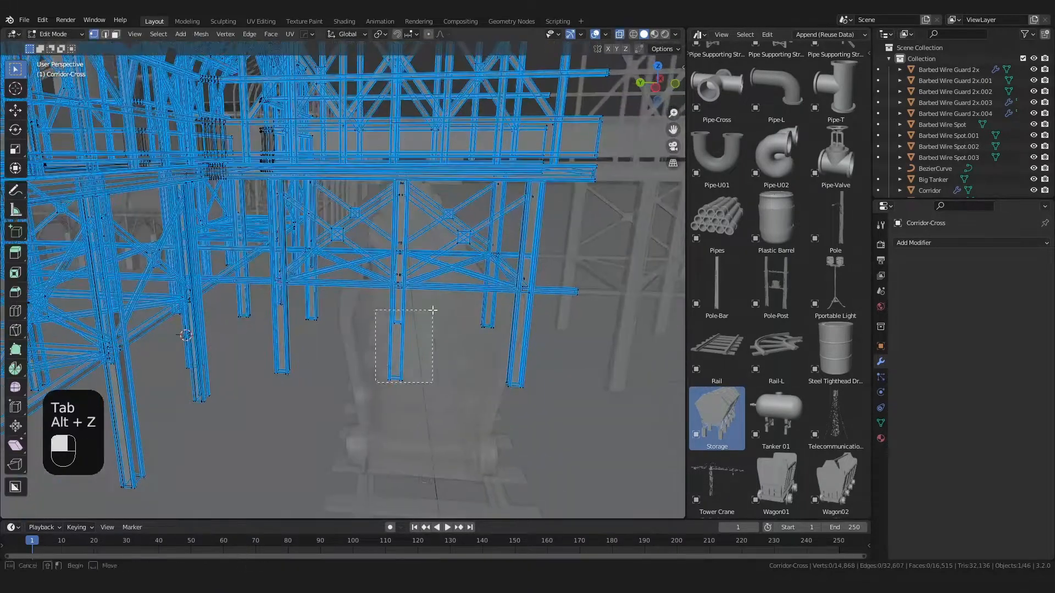
{"action": "key", "text": "ctrl+l"}
{"action": "key", "text": "x"}
{"action": "left_click", "coordinate": [429, 313]}
Step: Delete the Corridor-Cross bracing that spans the railway and save the file
{"action": "left_click_drag", "start_coordinate": [429, 314], "coordinate": [385, 238]}
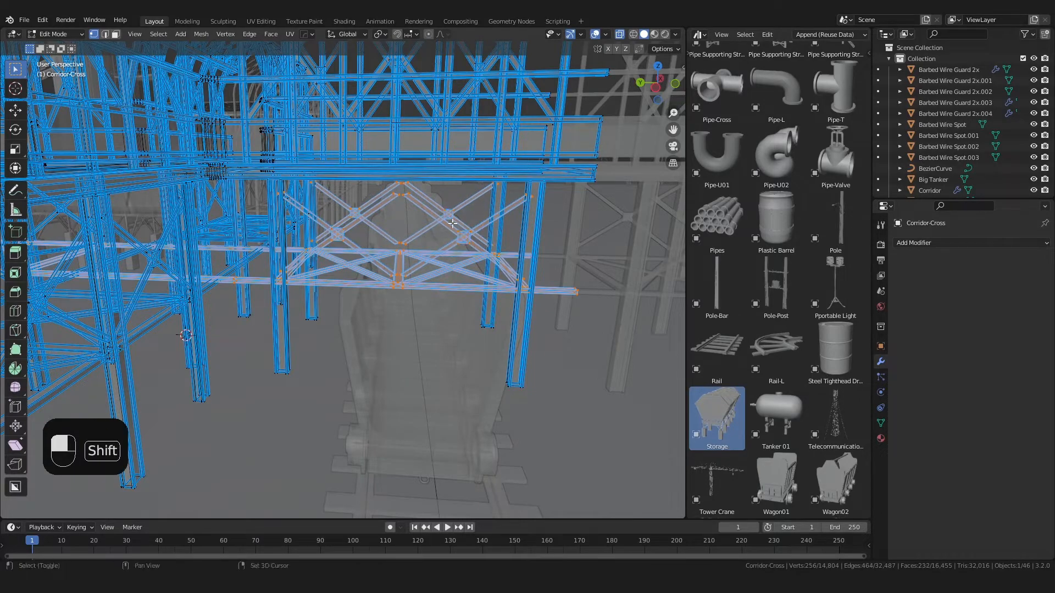
{"action": "middle_click_drag", "start_coordinate": [452, 223], "coordinate": [448, 308]}
{"action": "scroll", "coordinate": [447, 308], "scroll_direction": "down", "scroll_amount": 4}
{"action": "key", "text": "b"}
{"action": "left_click_drag", "start_coordinate": [384, 255], "coordinate": [434, 288], "text": "shift"}
{"action": "scroll", "coordinate": [440, 275], "scroll_direction": "up", "scroll_amount": 4}
{"action": "key", "text": "b"}
{"action": "left_click_drag", "start_coordinate": [344, 181], "coordinate": [501, 306]}
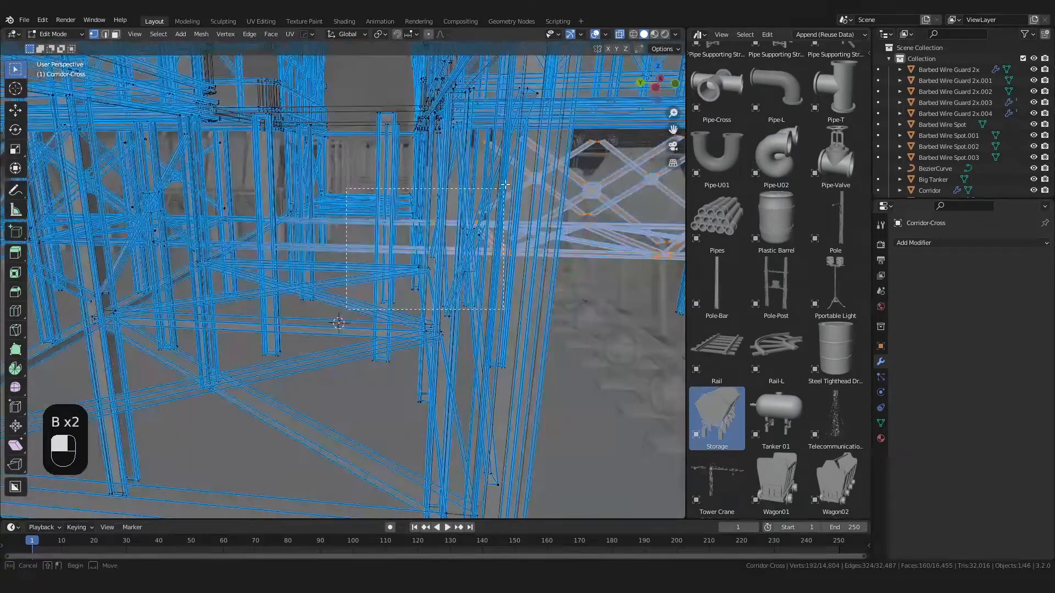
{"action": "middle_click_drag", "start_coordinate": [502, 306], "coordinate": [489, 261], "text": "shift"}
{"action": "key", "text": "ctrl+z"}
{"action": "scroll", "coordinate": [489, 261], "scroll_direction": "down", "scroll_amount": 3}
{"action": "key", "text": "b"}
{"action": "left_click_drag", "start_coordinate": [597, 297], "coordinate": [447, 202]}
{"action": "key", "text": "x"}
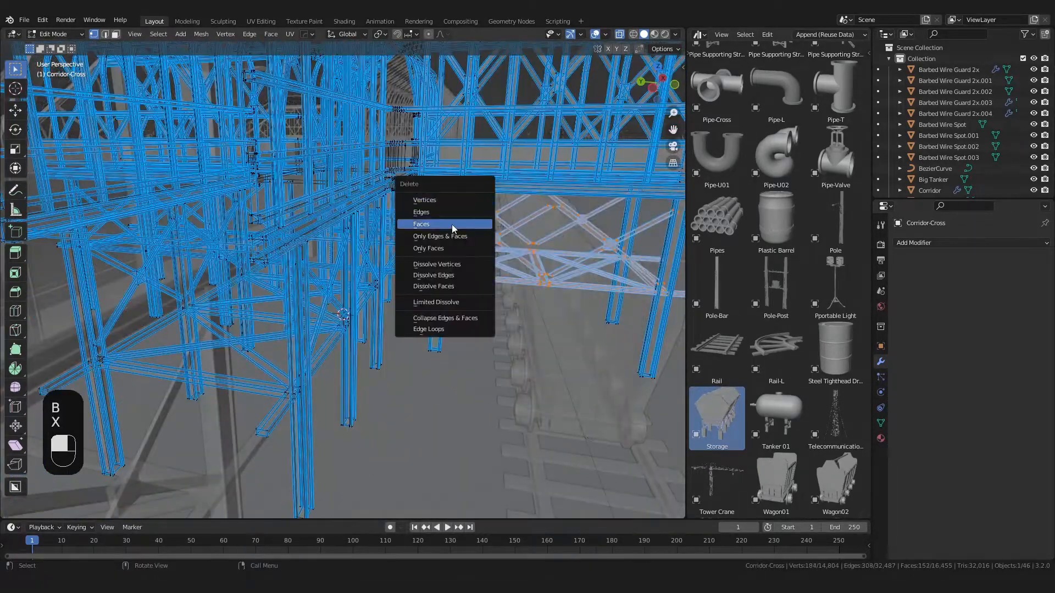
{"action": "left_click", "coordinate": [453, 228]}
{"action": "key", "text": "Tab"}
{"action": "middle_click_drag", "start_coordinate": [495, 251], "coordinate": [467, 329]}
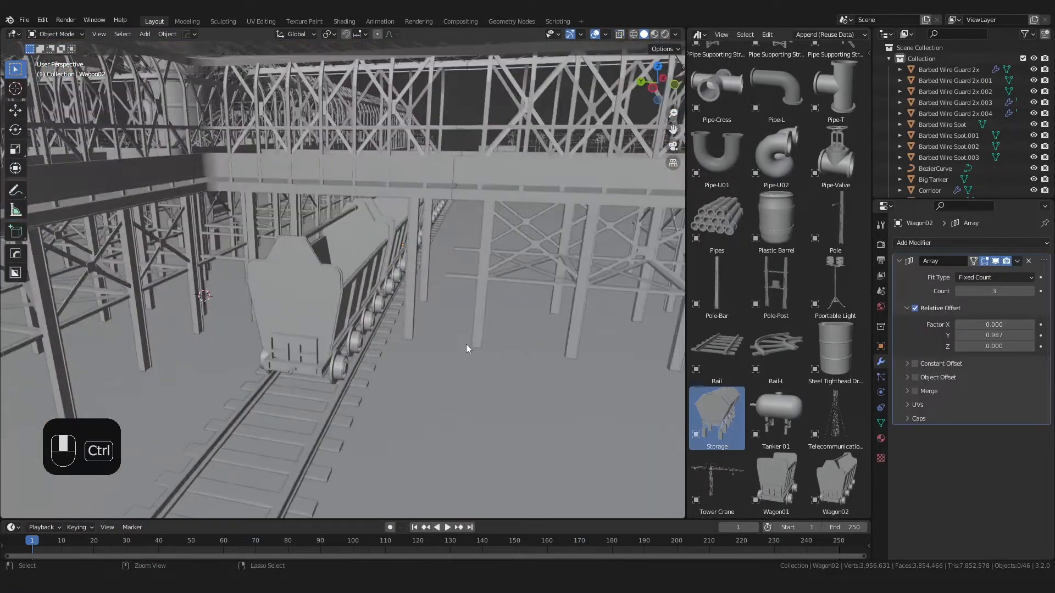
{"action": "key", "text": "ctrl+s"}
Step: Move the protruding brace ends under the Corridor-T on the side facing the railway
{"action": "left_click", "coordinate": [490, 267]}
{"action": "key", "text": "Tab"}
{"action": "scroll", "coordinate": [490, 267], "scroll_direction": "up", "scroll_amount": 2}
{"action": "middle_click_drag", "start_coordinate": [490, 267], "coordinate": [527, 304], "text": "shift"}
{"action": "left_click_drag", "start_coordinate": [528, 304], "coordinate": [495, 220]}
{"action": "scroll", "coordinate": [497, 228], "scroll_direction": "down", "scroll_amount": 6}
{"action": "scroll", "coordinate": [501, 236], "scroll_direction": "up", "scroll_amount": 5}
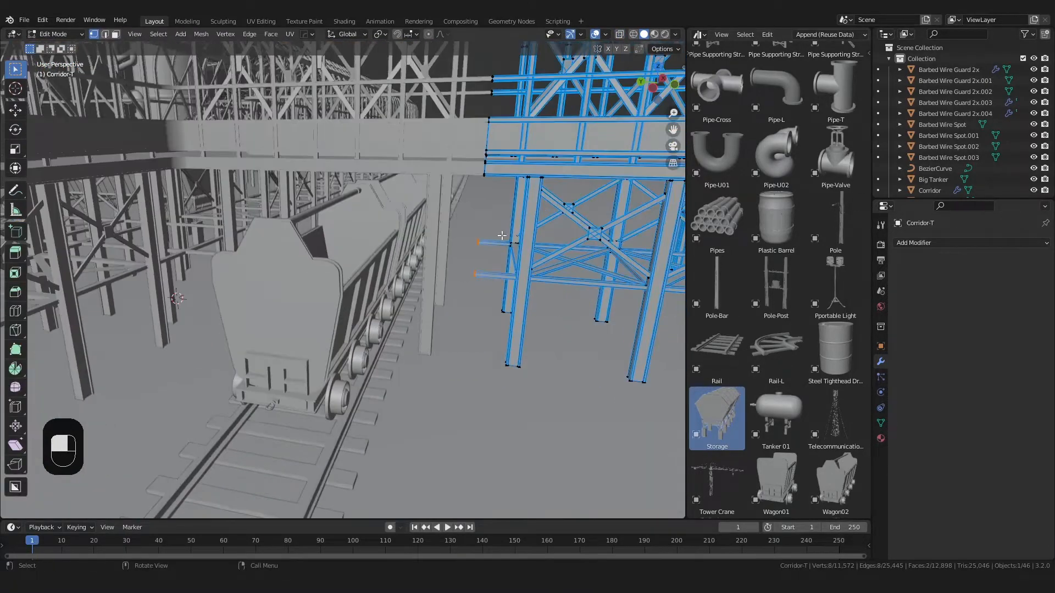
{"action": "key", "text": "g"}
{"action": "middle_click", "coordinate": [433, 258]}
{"action": "middle_click_drag", "start_coordinate": [459, 251], "coordinate": [452, 356]}
{"action": "left_click", "coordinate": [432, 258]}
{"action": "scroll", "coordinate": [433, 258], "scroll_direction": "up", "scroll_amount": 4}
{"action": "key", "text": "Tab"}
Step: Duplicate a Corridor-Ramp, rotate the copy about Z and move it to the Corridor-T's tanker-side end across the railway
{"action": "scroll", "coordinate": [415, 351], "scroll_direction": "down", "scroll_amount": 8}
{"action": "left_click", "coordinate": [385, 319]}
{"action": "middle_click_drag", "start_coordinate": [385, 319], "coordinate": [422, 378]}
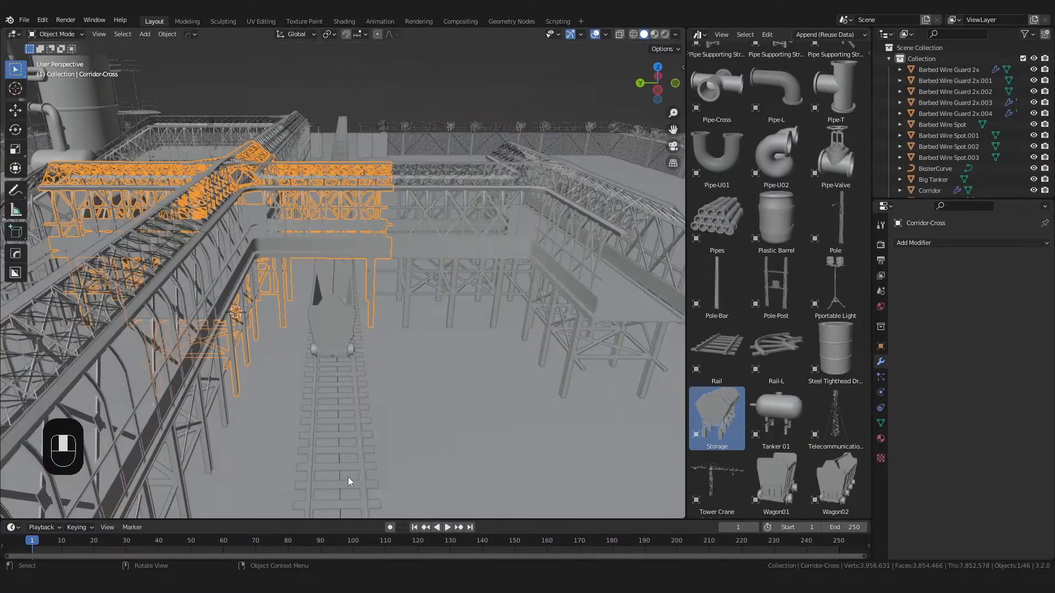
{"action": "scroll", "coordinate": [352, 482], "scroll_direction": "down", "scroll_amount": 3}
{"action": "middle_click_drag", "start_coordinate": [351, 482], "coordinate": [473, 423]}
{"action": "scroll", "coordinate": [352, 257], "scroll_direction": "down", "scroll_amount": 3}
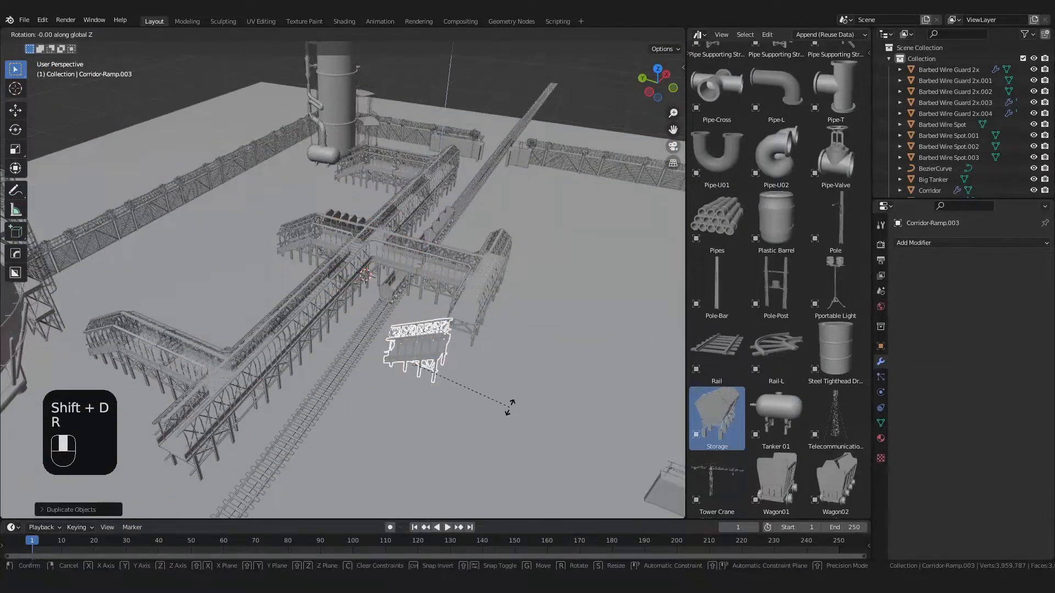
{"action": "left_click", "coordinate": [510, 407]}
{"action": "key", "text": "KP_7"}
{"action": "key", "text": "g"}
{"action": "left_click", "coordinate": [175, 358]}
Step: Align the rotated ramp copy flush with the end of the Corridor-T
{"action": "middle_click_drag", "start_coordinate": [212, 427], "coordinate": [48, 418], "text": "shift"}
{"action": "scroll", "coordinate": [355, 302], "scroll_direction": "up", "scroll_amount": 12}
{"action": "key", "text": "g"}
{"action": "middle_click", "coordinate": [363, 265], "text": "shift"}
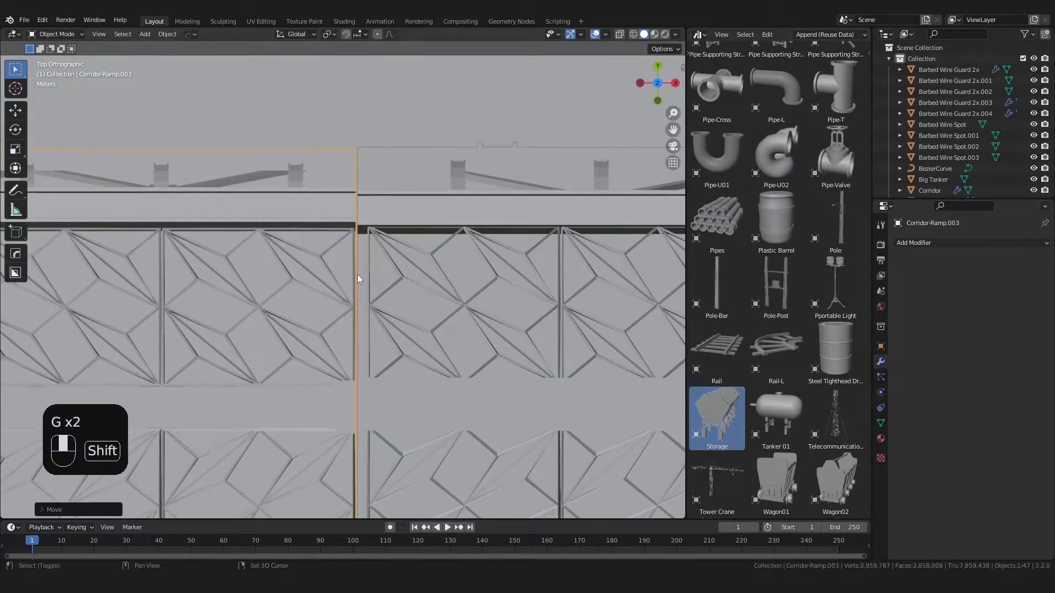
{"action": "scroll", "coordinate": [352, 297], "scroll_direction": "down", "scroll_amount": 10}
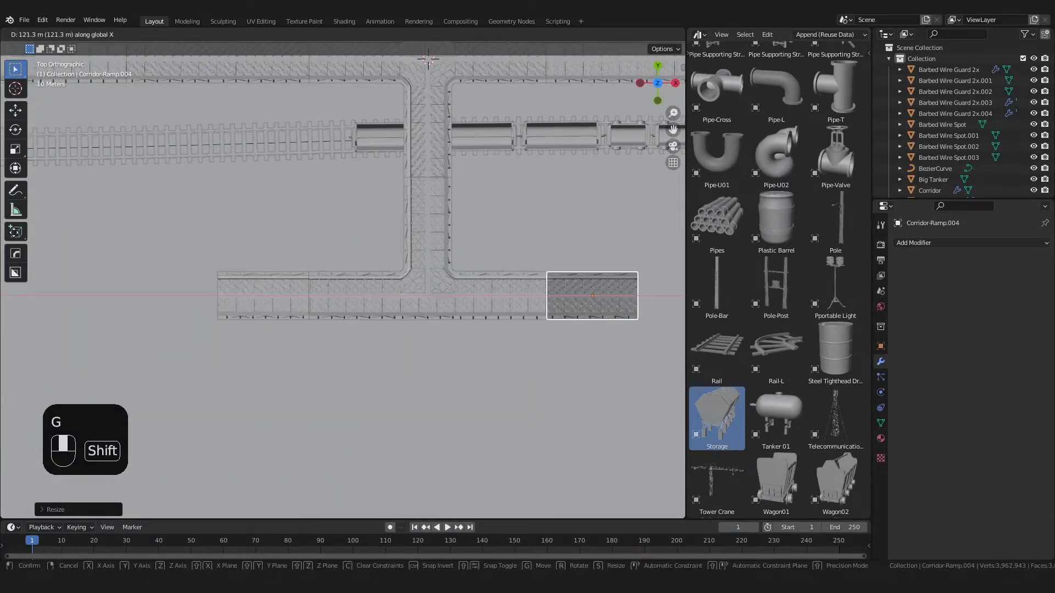
Step: Duplicate and mirror the ramp along X, and fit the copy against the opposite end of the Corridor-T
{"action": "left_click", "coordinate": [443, 294]}
{"action": "scroll", "coordinate": [443, 295], "scroll_direction": "up", "scroll_amount": 8}
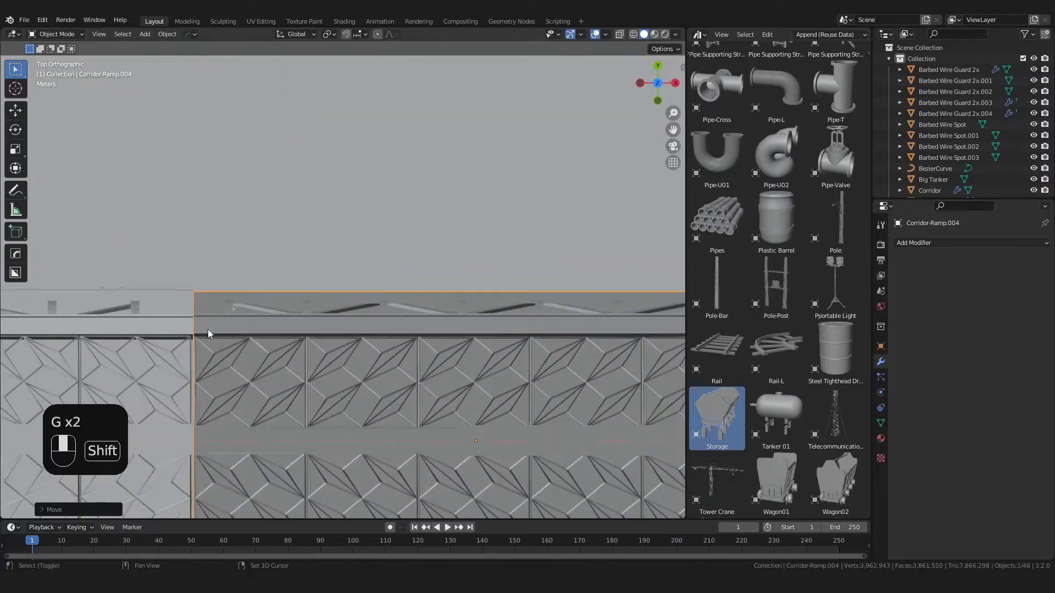
{"action": "scroll", "coordinate": [209, 334], "scroll_direction": "down", "scroll_amount": 10}
{"action": "middle_click_drag", "start_coordinate": [209, 334], "coordinate": [313, 165]}
{"action": "left_click", "coordinate": [606, 34]}
{"action": "left_click", "coordinate": [546, 234]}
{"action": "left_click", "coordinate": [547, 234]}
Step: Duplicate a ramp within the ground plane and bring the copy to the main corridor's free end on the petrochemical tower side
{"action": "middle_click_drag", "start_coordinate": [385, 319], "coordinate": [499, 378]}
{"action": "scroll", "coordinate": [525, 343], "scroll_direction": "down", "scroll_amount": 5}
{"action": "left_click", "coordinate": [346, 274]}
{"action": "middle_click_drag", "start_coordinate": [346, 286], "coordinate": [421, 308], "text": "shift"}
{"action": "key", "text": "shift+d"}
{"action": "key", "text": "shift+z"}
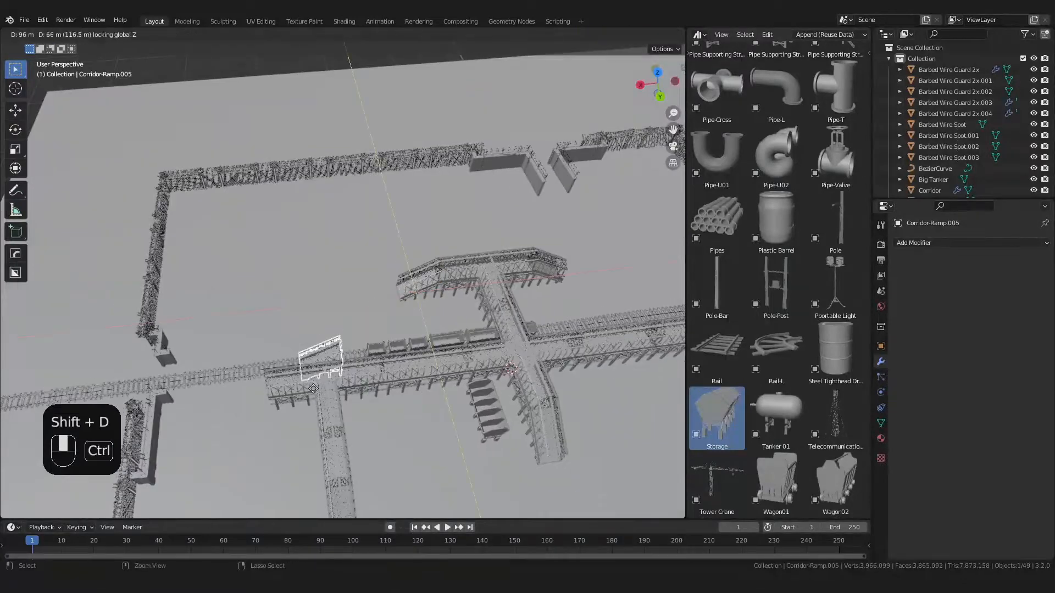
{"action": "key", "text": "KP_7"}
{"action": "scroll", "coordinate": [380, 224], "scroll_direction": "up", "scroll_amount": 8}
{"action": "key", "text": "g"}
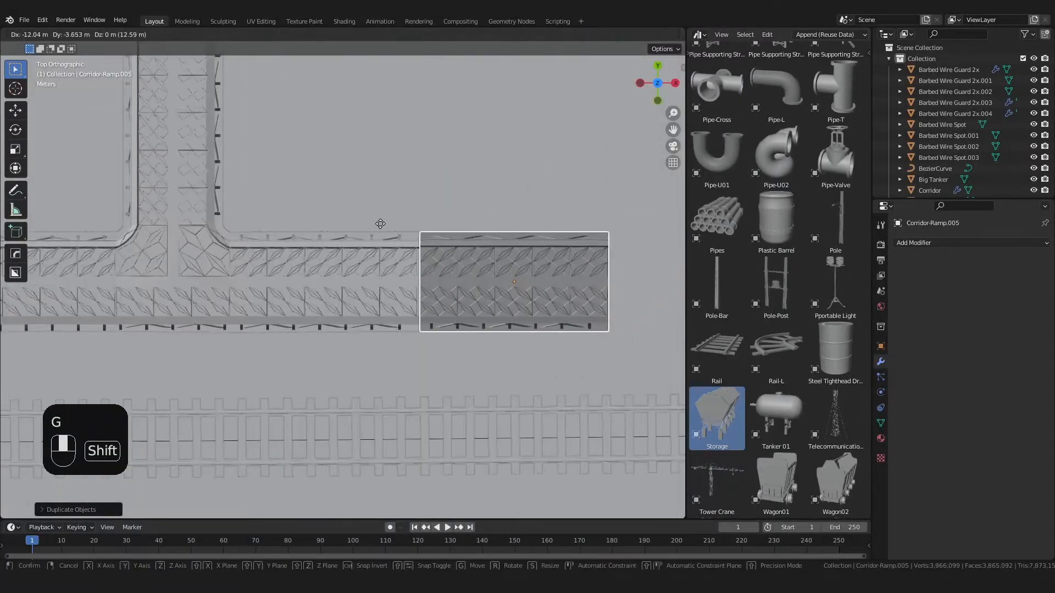
{"action": "left_click", "coordinate": [380, 225]}
Step: Align the new ramp's edge precisely with the main corridor's end on the petrochemical tower side
{"action": "scroll", "coordinate": [464, 283], "scroll_direction": "up", "scroll_amount": 2}
{"action": "middle_click_drag", "start_coordinate": [464, 283], "coordinate": [398, 312], "text": "shift"}
{"action": "scroll", "coordinate": [398, 312], "scroll_direction": "up", "scroll_amount": 5}
{"action": "key", "text": "g"}
{"action": "left_click", "coordinate": [396, 313]}
Step: Duplicate a ramp to the main corridor's free end on the Big Tanker side
{"action": "scroll", "coordinate": [353, 301], "scroll_direction": "down", "scroll_amount": 15}
{"action": "middle_click_drag", "start_coordinate": [330, 297], "coordinate": [604, 242], "text": "shift"}
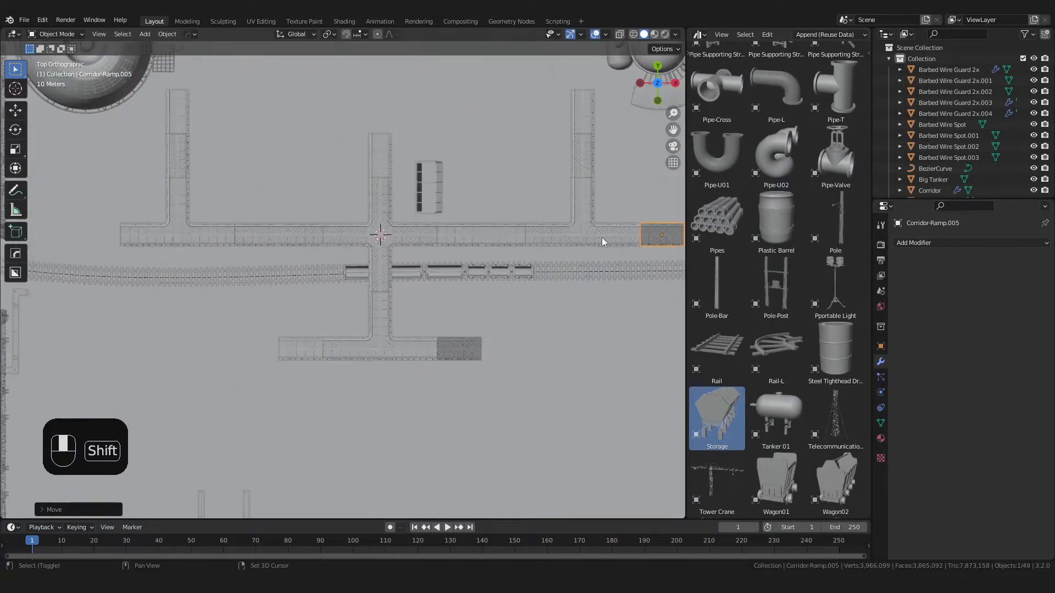
{"action": "middle_click_drag", "start_coordinate": [307, 358], "coordinate": [544, 399], "text": "shift"}
{"action": "key", "text": "shift+d"}
{"action": "left_click", "coordinate": [345, 285]}
Step: Align the tanker-side ramp flush with the main corridor's end and save the file
{"action": "scroll", "coordinate": [352, 287], "scroll_direction": "up", "scroll_amount": 10}
{"action": "scroll", "coordinate": [479, 297], "scroll_direction": "up", "scroll_amount": 1}
{"action": "middle_click_drag", "start_coordinate": [479, 298], "coordinate": [414, 332], "text": "shift"}
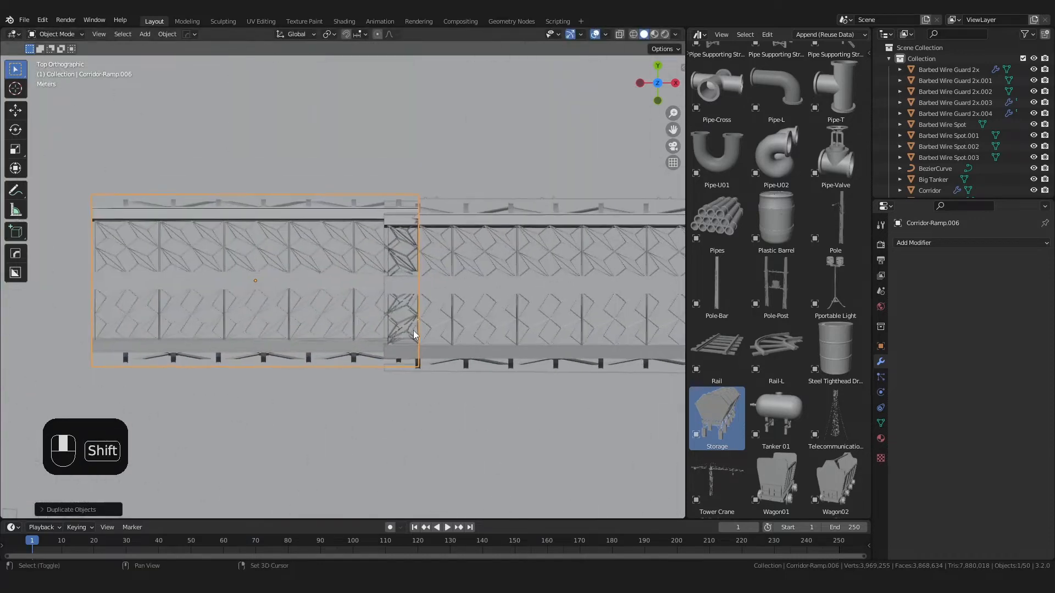
{"action": "key", "text": "g"}
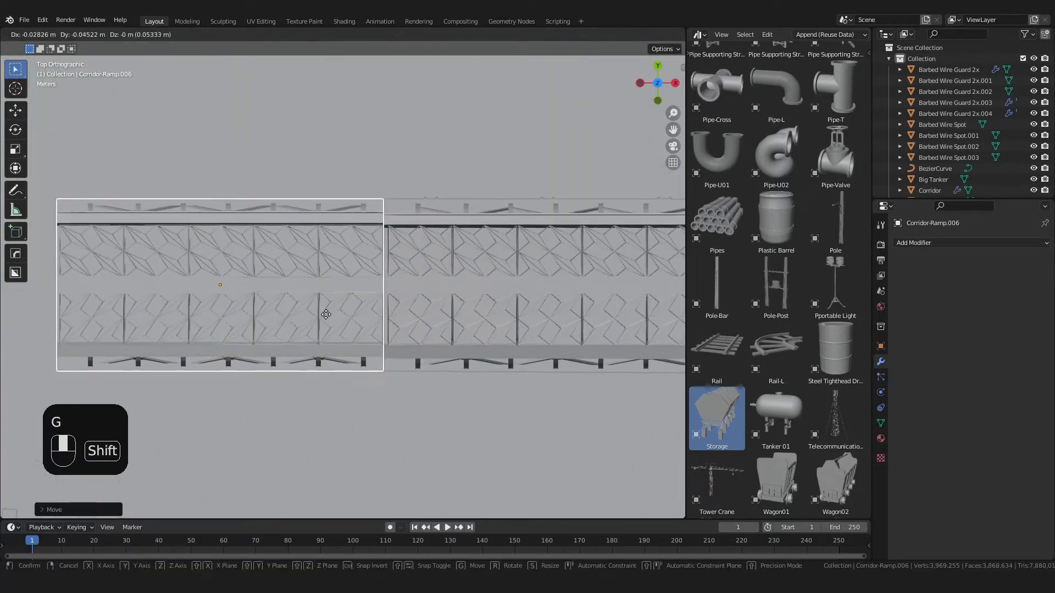
{"action": "key", "text": "ctrl+s"}
{"action": "scroll", "coordinate": [450, 238], "scroll_direction": "up", "scroll_amount": 3}
{"action": "middle_click_drag", "start_coordinate": [450, 238], "coordinate": [438, 267], "text": "shift"}
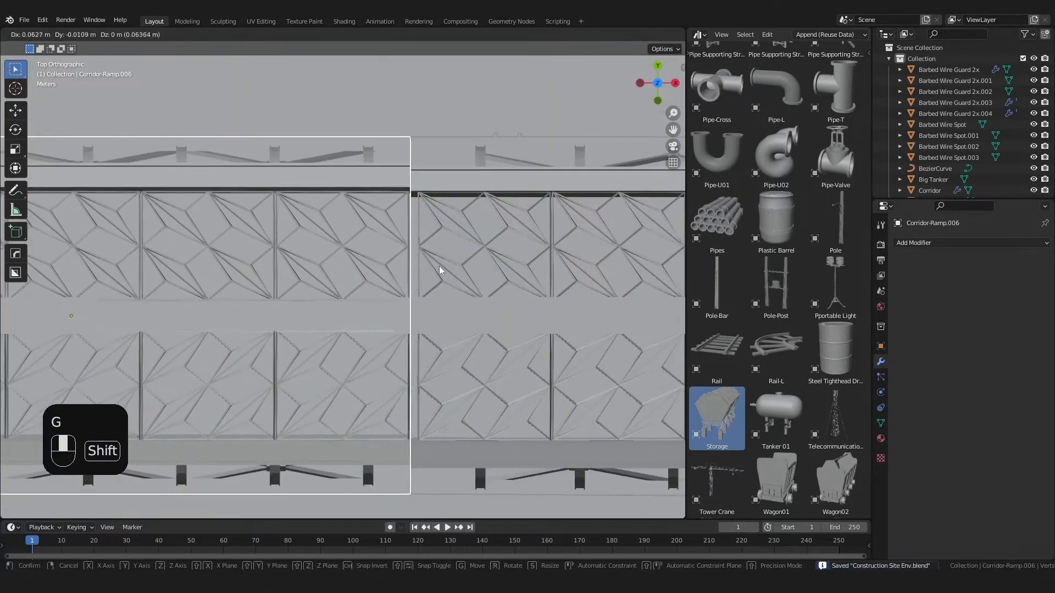
{"action": "scroll", "coordinate": [448, 184], "scroll_direction": "down", "scroll_amount": 8}
Step: Duplicate the Storage unit twice and set the rotated copies side by side next to the Big Tanker
{"action": "middle_click_drag", "start_coordinate": [448, 184], "coordinate": [499, 216]}
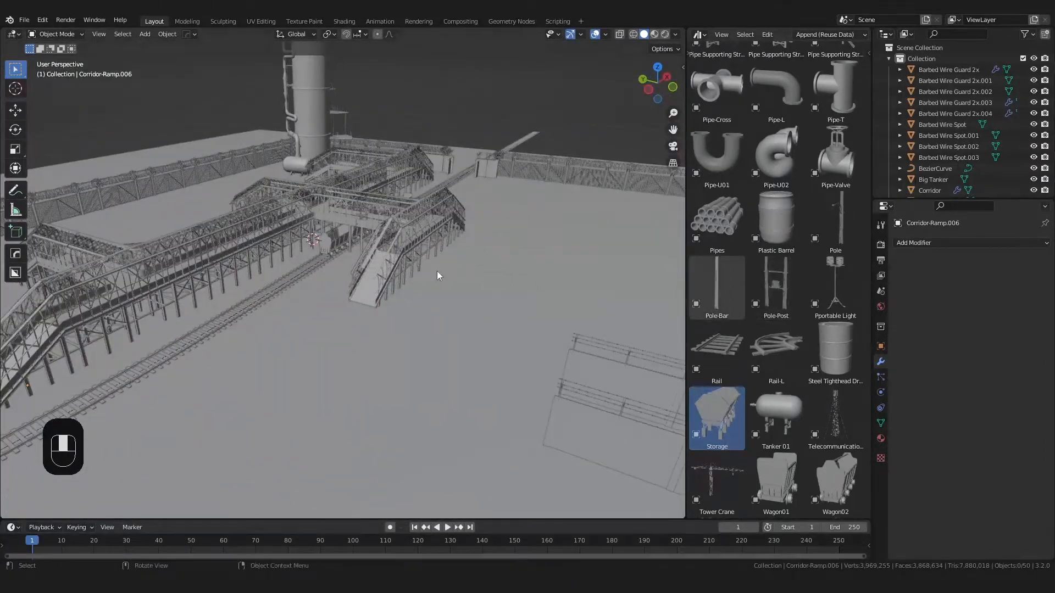
{"action": "middle_click_drag", "start_coordinate": [438, 276], "coordinate": [555, 320]}
{"action": "left_click", "coordinate": [300, 158]}
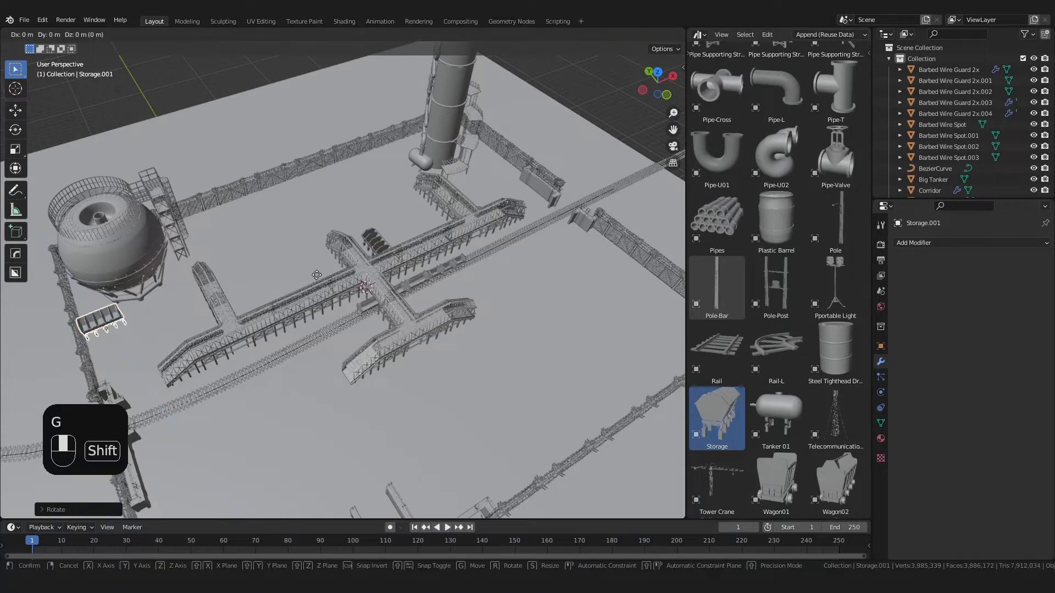
{"action": "left_click", "coordinate": [249, 317]}
{"action": "middle_click_drag", "start_coordinate": [252, 330], "coordinate": [162, 347]}
{"action": "middle_click_drag", "start_coordinate": [352, 324], "coordinate": [219, 280], "text": "shift"}
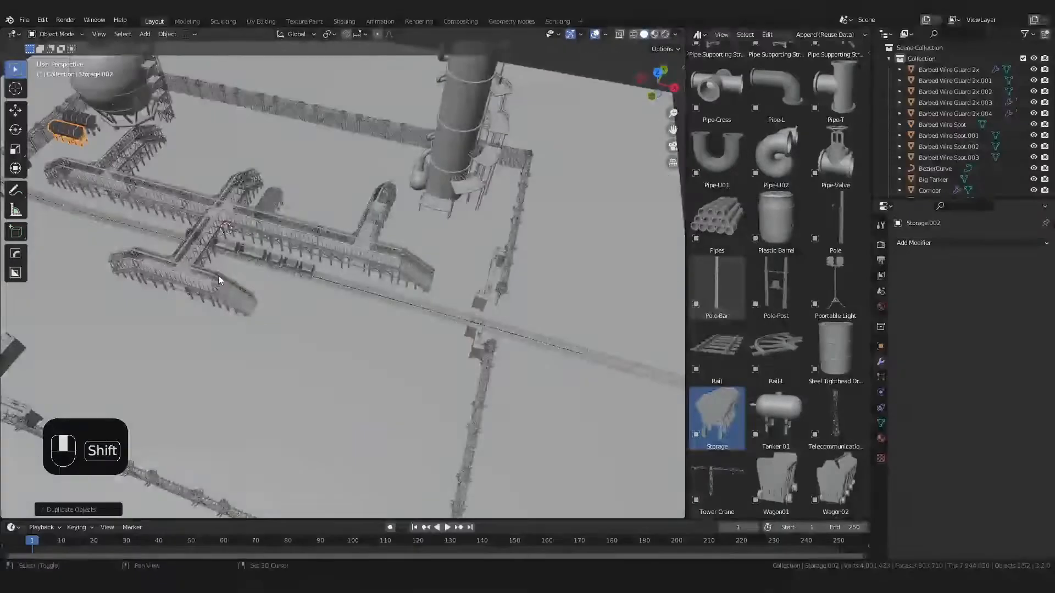
Step: Duplicate another Storage unit, rotate it and move it along the fence near the far corner across the railway
{"action": "right_click", "coordinate": [261, 222]}
{"action": "scroll", "coordinate": [261, 222], "scroll_direction": "down", "scroll_amount": 2}
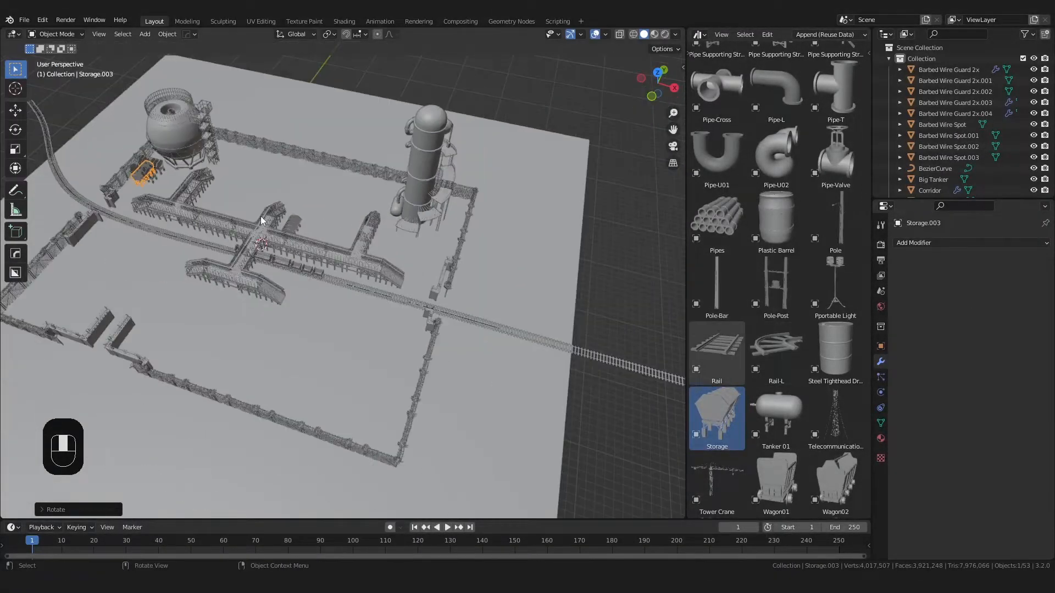
{"action": "scroll", "coordinate": [503, 452], "scroll_direction": "up", "scroll_amount": 2}
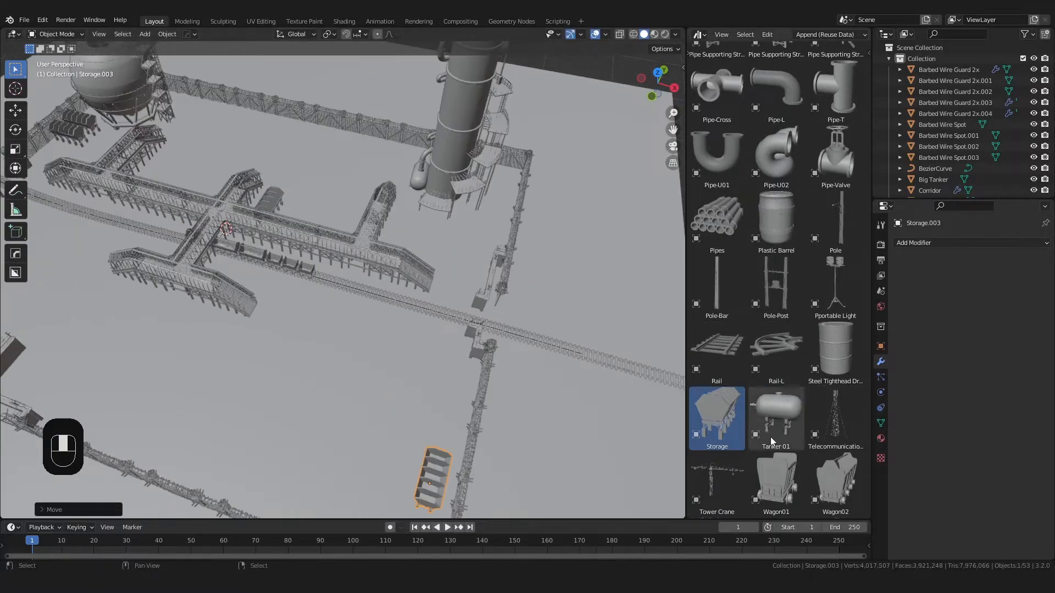
Step: Add a Tower Crane from the asset library between the Big Tanker and the central corridor, and scale it
{"action": "scroll", "coordinate": [771, 436], "scroll_direction": "down", "scroll_amount": 4}
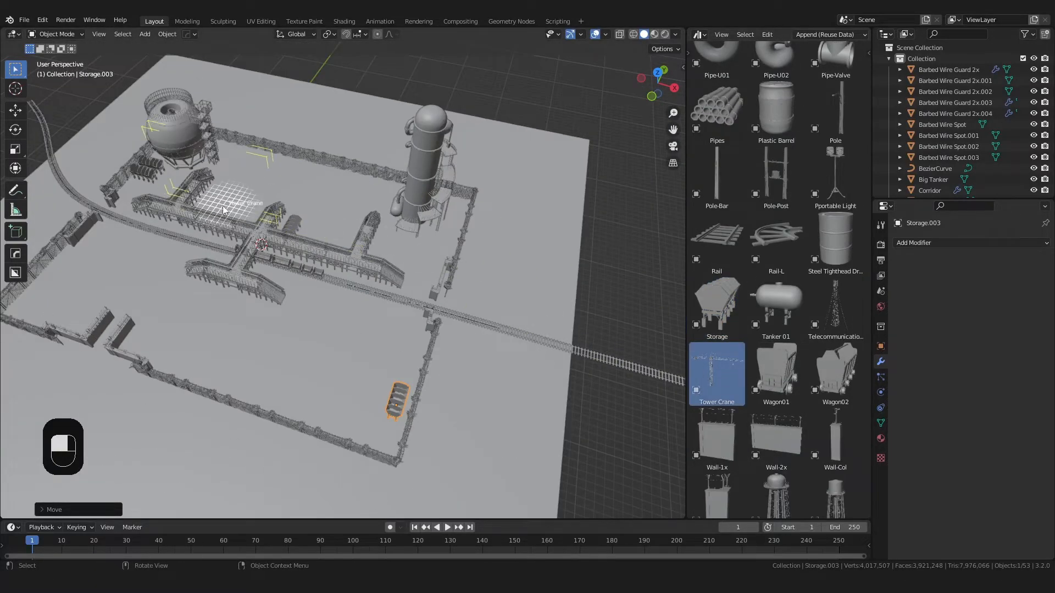
{"action": "left_click_drag", "start_coordinate": [223, 210], "coordinate": [223, 210]}
{"action": "middle_click_drag", "start_coordinate": [248, 209], "coordinate": [384, 175]}
{"action": "key", "text": "s"}
{"action": "left_click", "coordinate": [497, 146]}
Step: Fine-tune the Tower Crane's scale by comparing its mast with the neighbouring corridors
{"action": "middle_click_drag", "start_coordinate": [483, 165], "coordinate": [414, 254]}
{"action": "scroll", "coordinate": [415, 258], "scroll_direction": "up", "scroll_amount": 5}
{"action": "middle_click_drag", "start_coordinate": [407, 308], "coordinate": [404, 354], "text": "shift"}
{"action": "scroll", "coordinate": [427, 359], "scroll_direction": "up", "scroll_amount": 3}
{"action": "key", "text": "s"}
{"action": "left_click", "coordinate": [571, 368]}
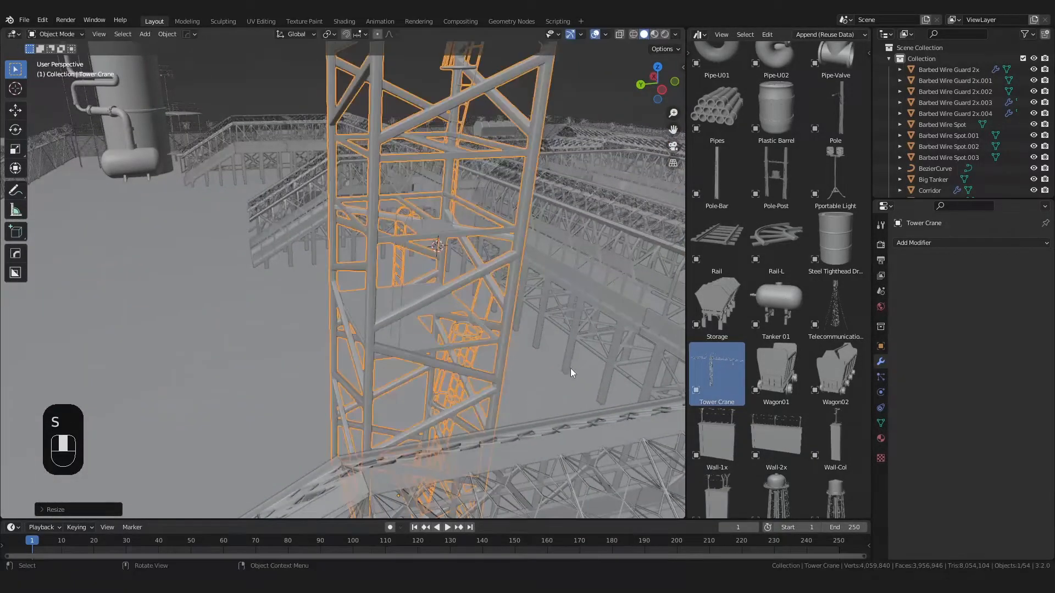
Step: Adjust the Tower Crane's scale and shift it across the ground plane between the Big Tanker and the central corridor
{"action": "key", "text": "s"}
{"action": "left_click", "coordinate": [566, 365]}
{"action": "scroll", "coordinate": [541, 341], "scroll_direction": "down", "scroll_amount": 8}
{"action": "middle_click_drag", "start_coordinate": [516, 315], "coordinate": [580, 362]}
{"action": "key", "text": "s"}
{"action": "left_click", "coordinate": [585, 366]}
{"action": "key", "text": "g"}
{"action": "key", "text": "shift+z"}
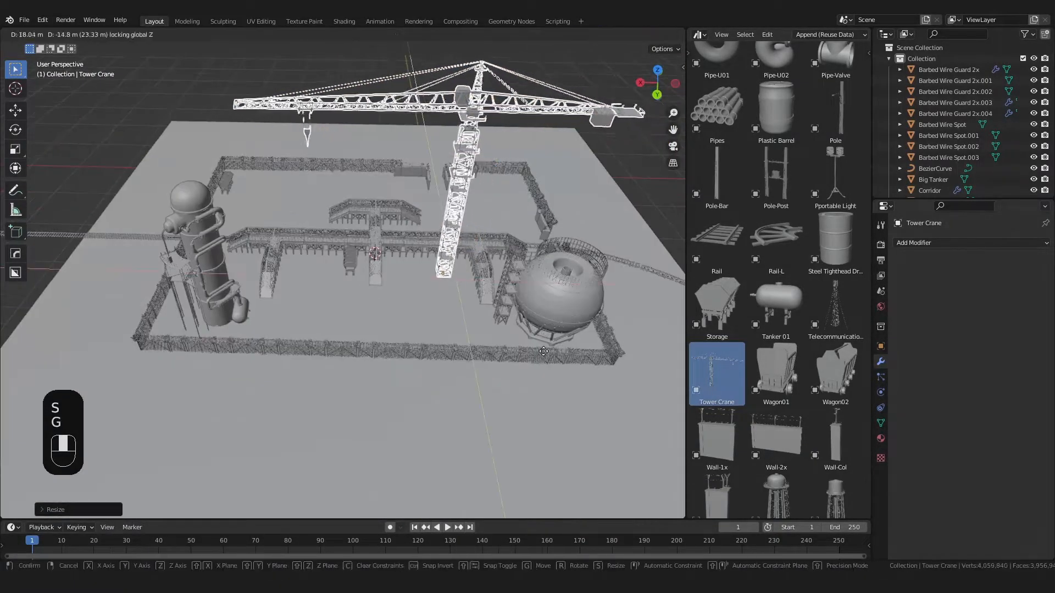
{"action": "left_click", "coordinate": [543, 351]}
{"action": "middle_click_drag", "start_coordinate": [472, 331], "coordinate": [286, 299], "text": "shift"}
{"action": "left_click", "coordinate": [343, 217]}
Step: Add a Water Tower 01 from the asset library in the fenced corner beside the Storage unit across the railway
{"action": "scroll", "coordinate": [786, 430], "scroll_direction": "down", "scroll_amount": 3}
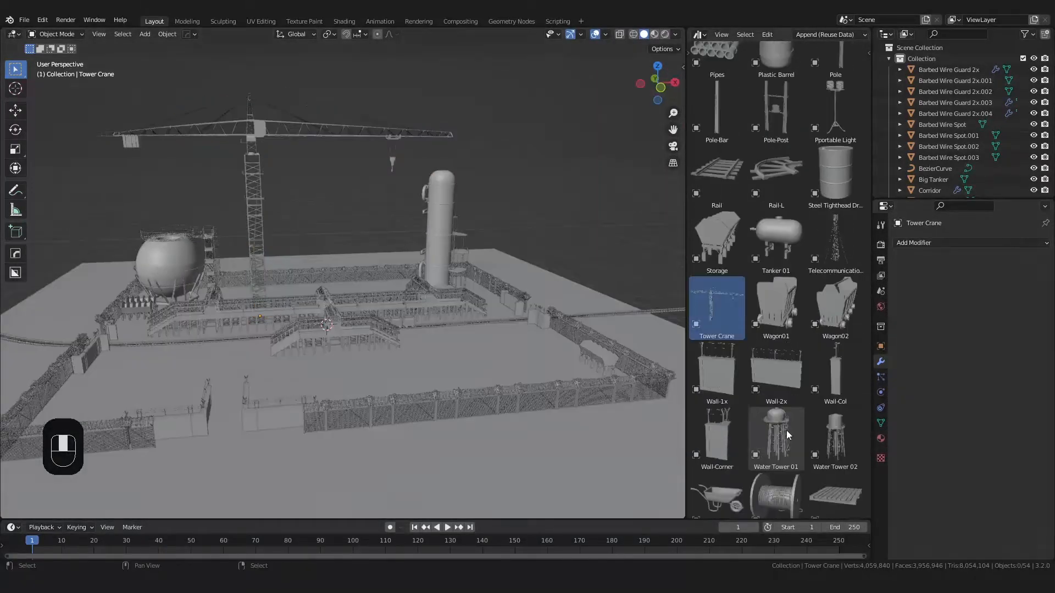
{"action": "left_click_drag", "start_coordinate": [791, 440], "coordinate": [649, 429]}
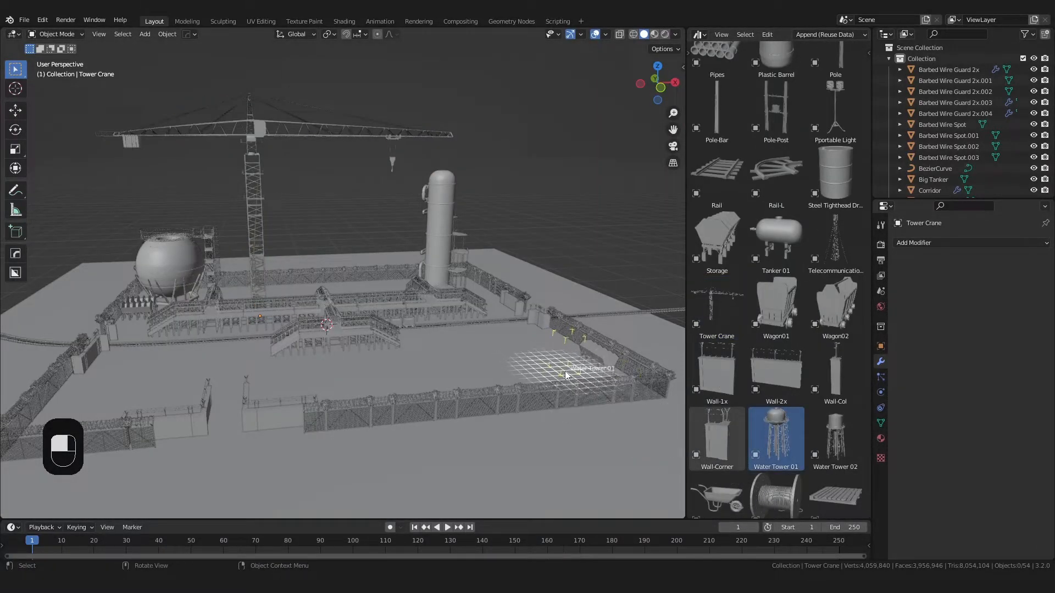
{"action": "left_click", "coordinate": [627, 408]}
Step: Add a Water Tower 02 from the asset library, scale it and move it across the ground to the opposite corner near the yard entrance
{"action": "left_click_drag", "start_coordinate": [832, 439], "coordinate": [536, 377]}
{"action": "key", "text": "s"}
{"action": "left_click", "coordinate": [578, 411]}
{"action": "middle_click_drag", "start_coordinate": [583, 379], "coordinate": [571, 413]}
{"action": "scroll", "coordinate": [566, 415], "scroll_direction": "down", "scroll_amount": 3}
{"action": "key", "text": "g"}
{"action": "key", "text": "shift+z"}
{"action": "left_click", "coordinate": [290, 441]}
{"action": "middle_click_drag", "start_coordinate": [293, 438], "coordinate": [305, 425]}
{"action": "scroll", "coordinate": [763, 231], "scroll_direction": "up", "scroll_amount": 8}
{"action": "scroll", "coordinate": [780, 264], "scroll_direction": "down", "scroll_amount": 9}
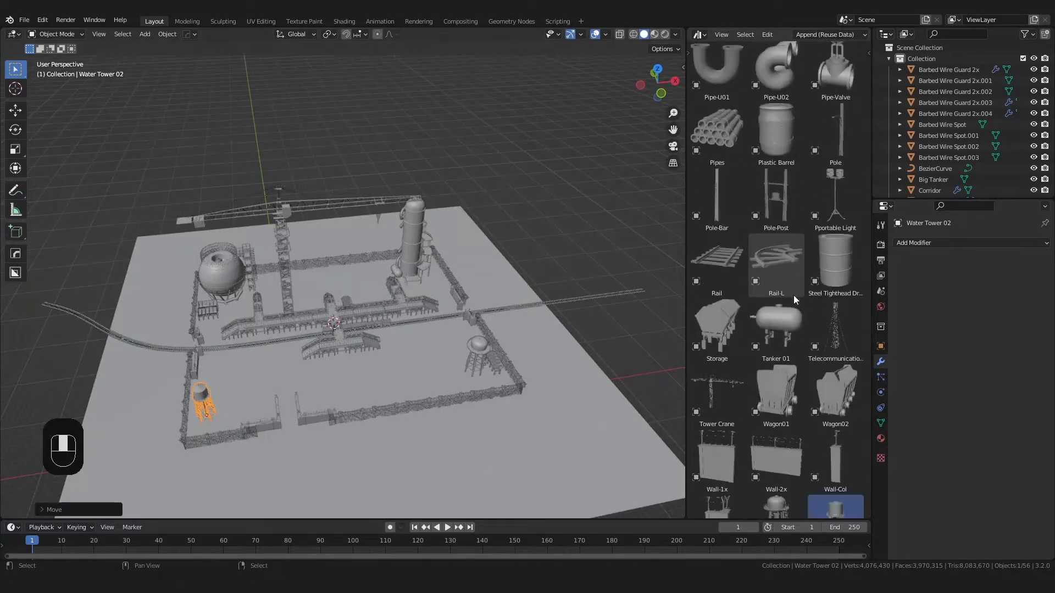
Step: Add a Telecommunication Tower from the asset library, place it inside the fence near Water Tower 01 and scale it up
{"action": "scroll", "coordinate": [783, 440], "scroll_direction": "up", "scroll_amount": 3}
{"action": "left_click_drag", "start_coordinate": [834, 291], "coordinate": [782, 342]}
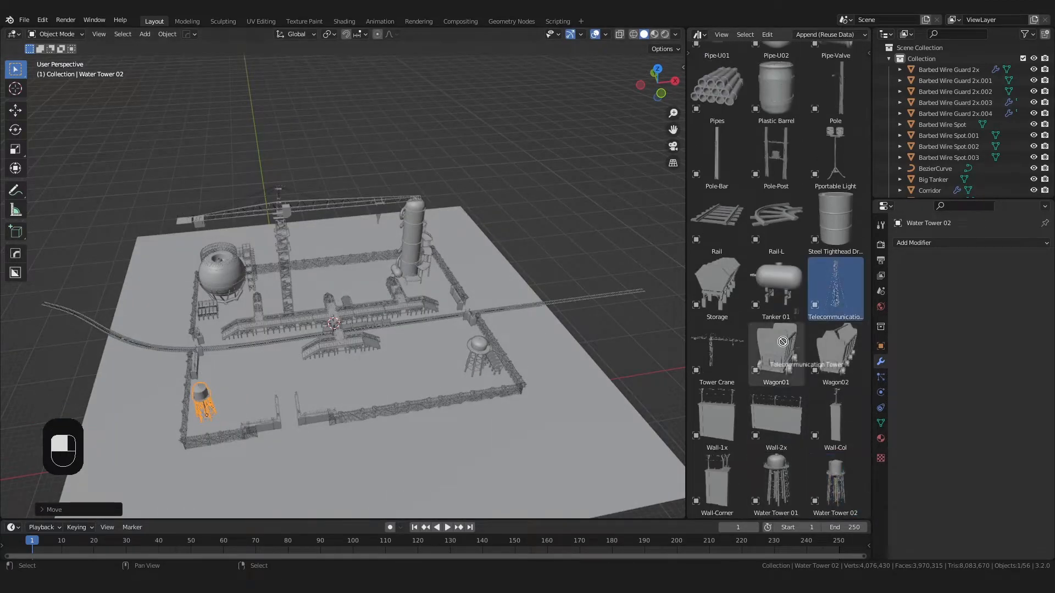
{"action": "left_click_drag", "start_coordinate": [558, 380], "coordinate": [559, 381]}
{"action": "key", "text": "s"}
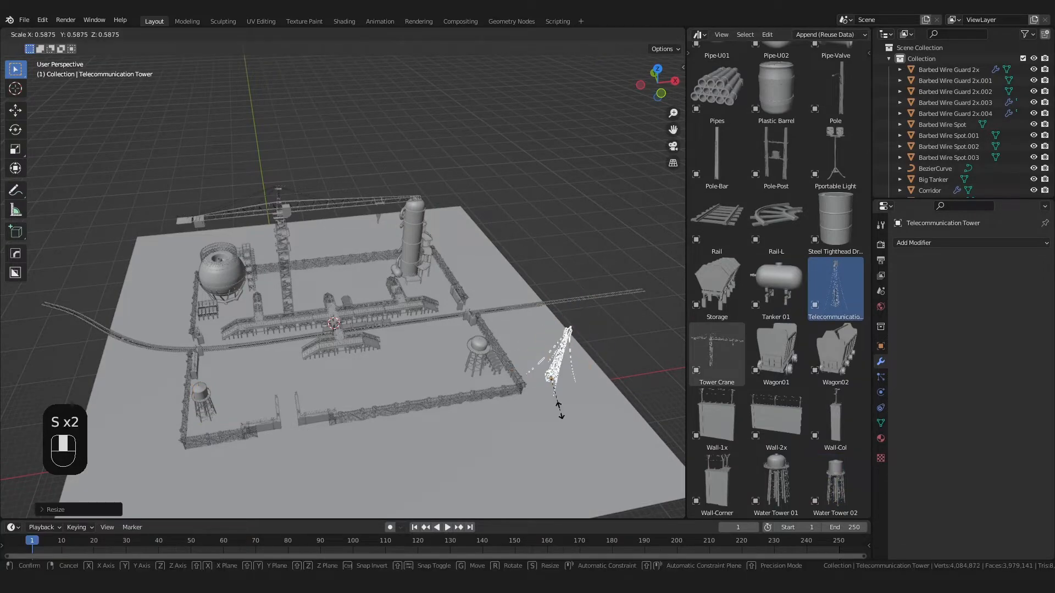
{"action": "left_click", "coordinate": [299, 406]}
{"action": "middle_click_drag", "start_coordinate": [434, 404], "coordinate": [379, 324], "text": "shift"}
{"action": "key", "text": "s"}
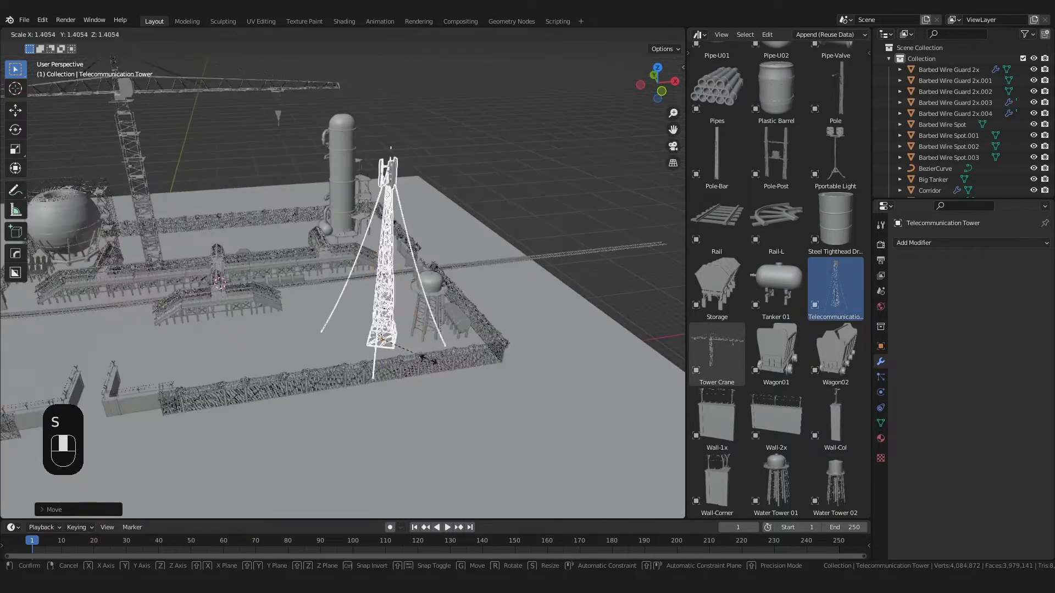
{"action": "left_click", "coordinate": [423, 357]}
Step: Rotate the Telecommunication Tower and move it next to Water Tower 01 in the fenced corner
{"action": "key", "text": "r"}
{"action": "left_click", "coordinate": [444, 319]}
{"action": "scroll", "coordinate": [446, 312], "scroll_direction": "up", "scroll_amount": 3}
{"action": "middle_click_drag", "start_coordinate": [446, 312], "coordinate": [452, 352]}
{"action": "key", "text": "r"}
{"action": "key", "text": "g"}
{"action": "left_click", "coordinate": [566, 341]}
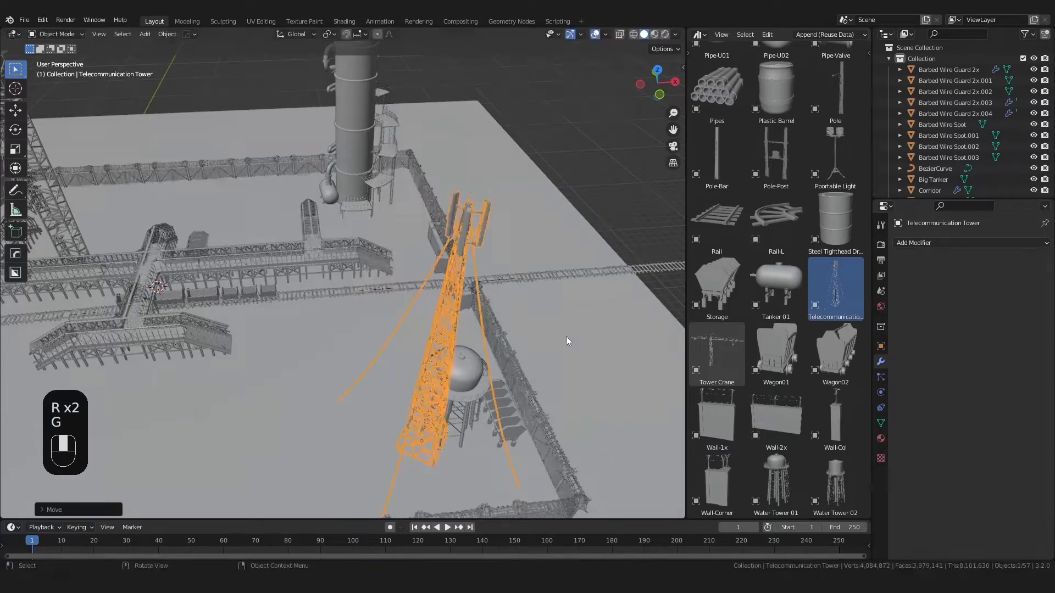
Step: Move Water Tower 01 and its neighbouring Storage unit along the fence toward the entrance, clear of the Telecommunication Tower
{"action": "left_click", "coordinate": [465, 369]}
{"action": "left_click", "coordinate": [509, 416], "text": "shift"}
{"action": "key", "text": "g"}
{"action": "left_click", "coordinate": [228, 53]}
{"action": "scroll", "coordinate": [228, 52], "scroll_direction": "down", "scroll_amount": 4}
{"action": "middle_click_drag", "start_coordinate": [364, 165], "coordinate": [470, 254], "text": "shift"}
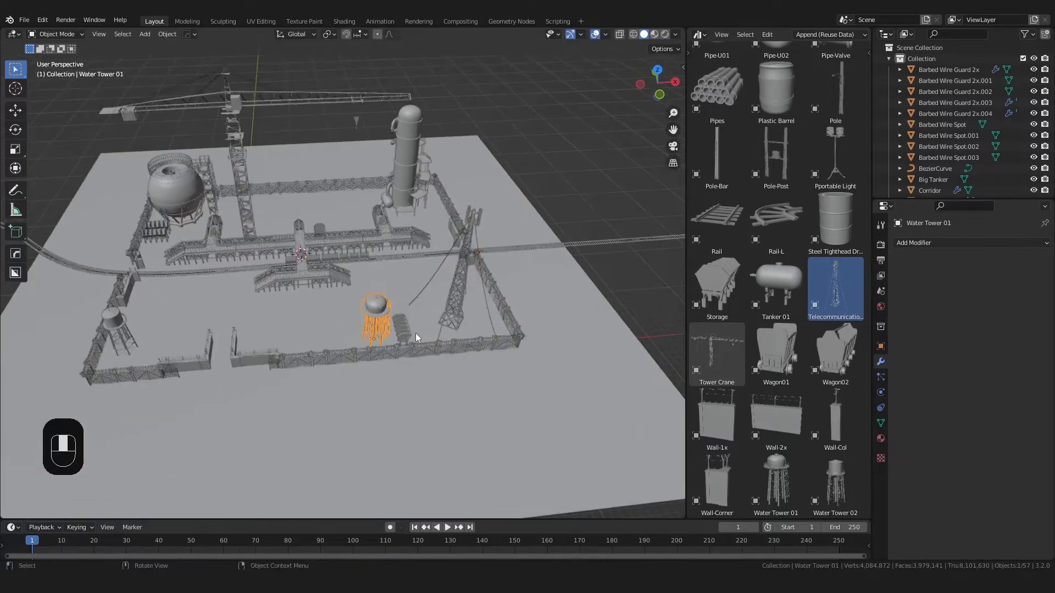
Step: Add a Pipes bundle from the asset library and duplicate it to build a pile beside the railway under the corridor
{"action": "scroll", "coordinate": [806, 337], "scroll_direction": "up", "scroll_amount": 6}
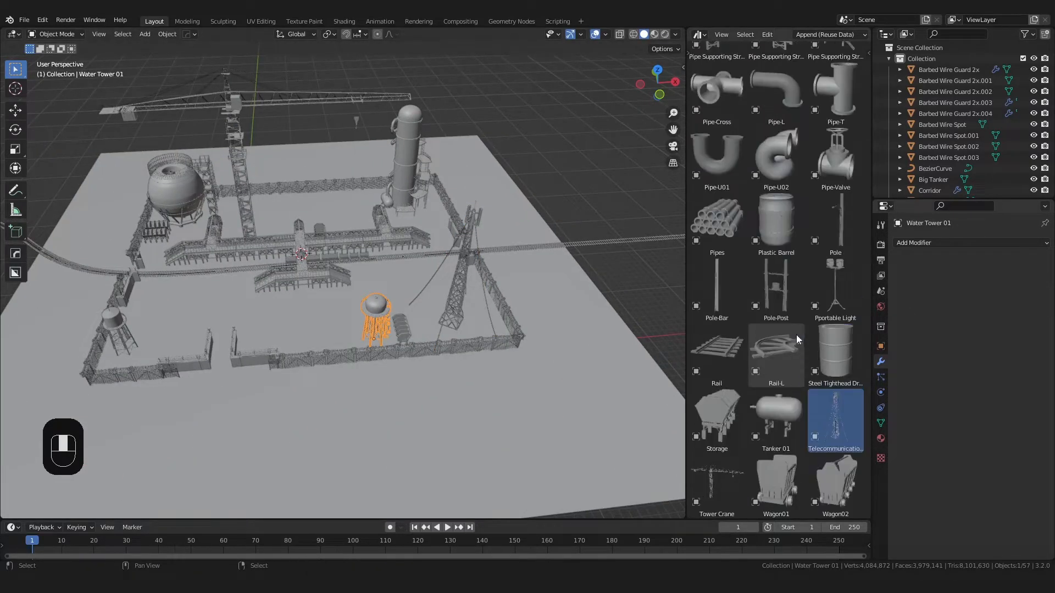
{"action": "scroll", "coordinate": [358, 317], "scroll_direction": "up", "scroll_amount": 5}
{"action": "middle_click_drag", "start_coordinate": [357, 317], "coordinate": [365, 288]}
{"action": "scroll", "coordinate": [298, 291], "scroll_direction": "up", "scroll_amount": 2}
{"action": "left_click_drag", "start_coordinate": [717, 250], "coordinate": [231, 238]}
{"action": "middle_click_drag", "start_coordinate": [653, 252], "coordinate": [395, 179]}
{"action": "key", "text": "shift+d"}
{"action": "key", "text": "g"}
{"action": "left_click", "coordinate": [388, 301]}
Step: Align the upper Pipes bundle sideways and vertically so it rests on the bundles below
{"action": "key", "text": "KP_Decimal"}
{"action": "scroll", "coordinate": [403, 164], "scroll_direction": "up", "scroll_amount": 2}
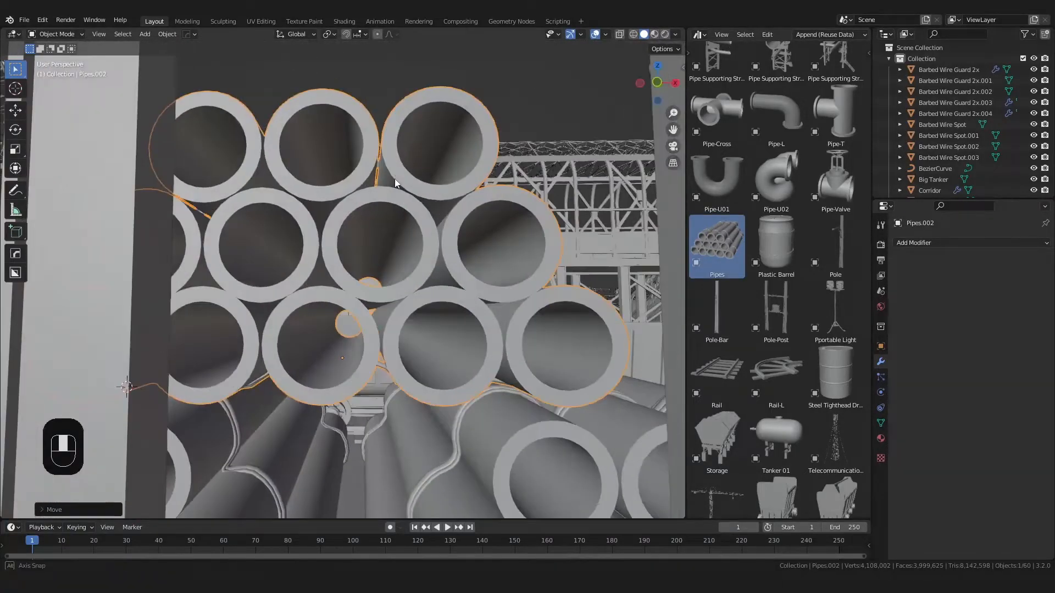
{"action": "key", "text": "g"}
{"action": "middle_click", "coordinate": [396, 190]}
{"action": "left_click", "coordinate": [406, 220]}
{"action": "middle_click_drag", "start_coordinate": [495, 351], "coordinate": [568, 407]}
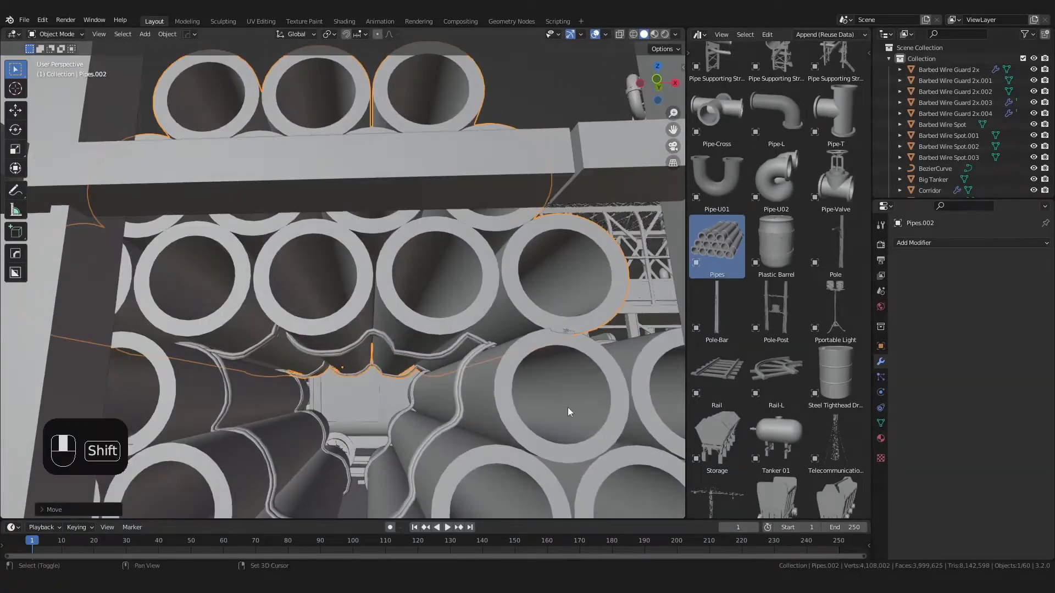
{"action": "key", "text": "g"}
{"action": "middle_click", "coordinate": [228, 412]}
{"action": "left_click", "coordinate": [325, 307]}
{"action": "key", "text": "g"}
{"action": "middle_click", "coordinate": [324, 314]}
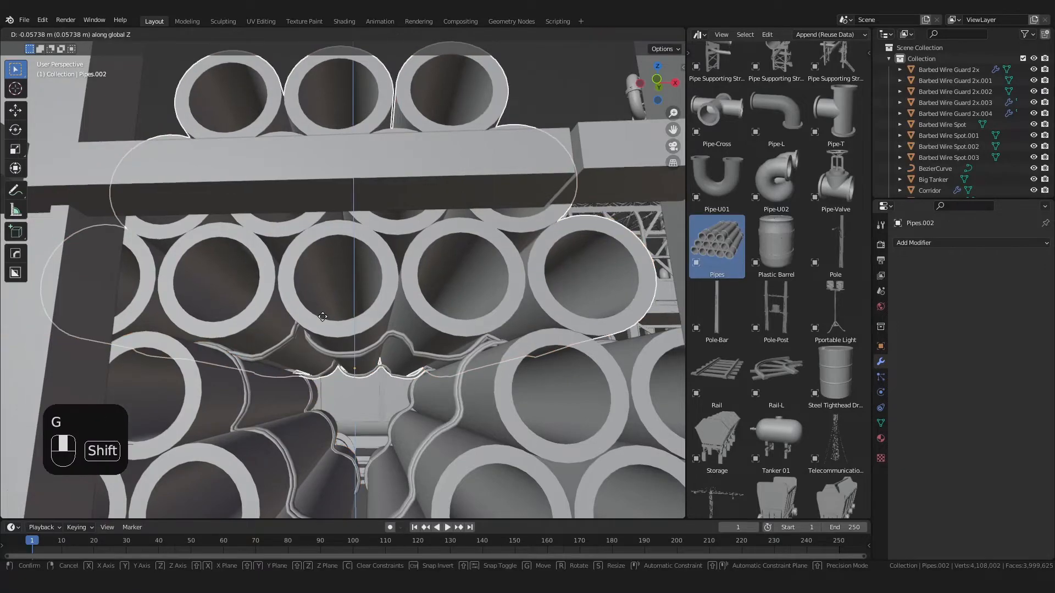
{"action": "left_click", "coordinate": [323, 316]}
{"action": "middle_click_drag", "start_coordinate": [323, 317], "coordinate": [184, 415]}
Step: Duplicate a Pipes bundle onto the open ground near the Tower Crane's base
{"action": "scroll", "coordinate": [308, 424], "scroll_direction": "down", "scroll_amount": 5}
{"action": "scroll", "coordinate": [347, 308], "scroll_direction": "down", "scroll_amount": 6}
{"action": "key", "text": "shift+d"}
{"action": "left_click", "coordinate": [532, 156]}
{"action": "left_click", "coordinate": [343, 297]}
{"action": "key", "text": "shift+d"}
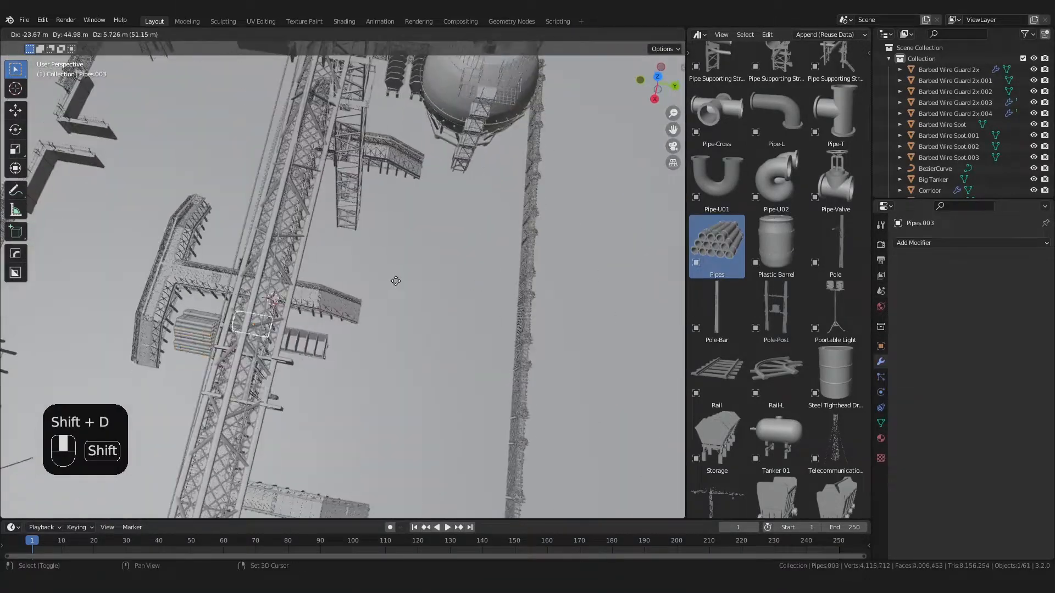
{"action": "left_click", "coordinate": [449, 199]}
Step: Add a Wood Stand from the asset library, scale it and place it beside the Pipes bundle near the Tower Crane
{"action": "scroll", "coordinate": [790, 391], "scroll_direction": "down", "scroll_amount": 5}
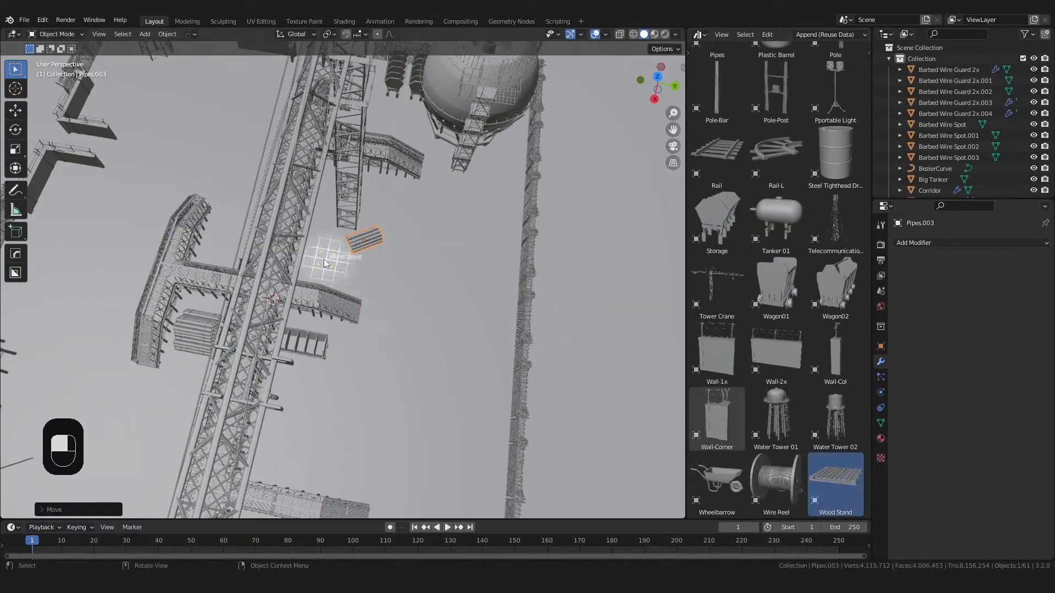
{"action": "scroll", "coordinate": [341, 279], "scroll_direction": "up", "scroll_amount": 4}
{"action": "key", "text": "g"}
{"action": "key", "text": "shift+z"}
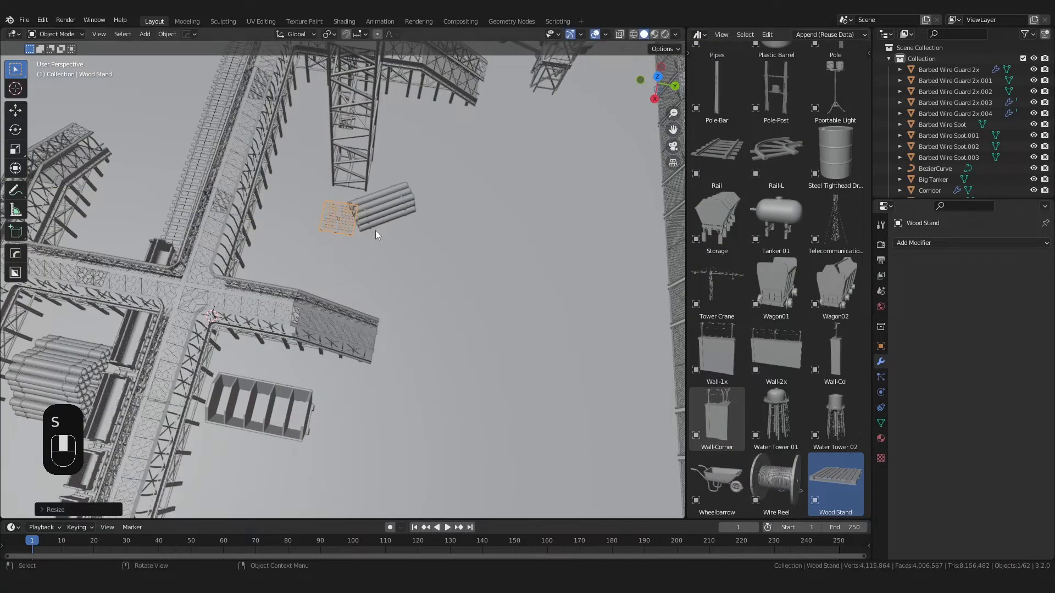
Step: Duplicate the Wood Stand across the ground plane to a spot beside the railway wagons and the piled pipes
{"action": "middle_click_drag", "start_coordinate": [376, 235], "coordinate": [408, 228], "text": "shift"}
{"action": "key", "text": "shift+d"}
{"action": "key", "text": "shift+z"}
{"action": "left_click", "coordinate": [164, 297]}
{"action": "scroll", "coordinate": [163, 275], "scroll_direction": "up", "scroll_amount": 2}
{"action": "middle_click_drag", "start_coordinate": [164, 296], "coordinate": [352, 231]}
{"action": "middle_click_drag", "start_coordinate": [220, 434], "coordinate": [356, 487], "text": "shift"}
{"action": "scroll", "coordinate": [476, 350], "scroll_direction": "up", "scroll_amount": 2}
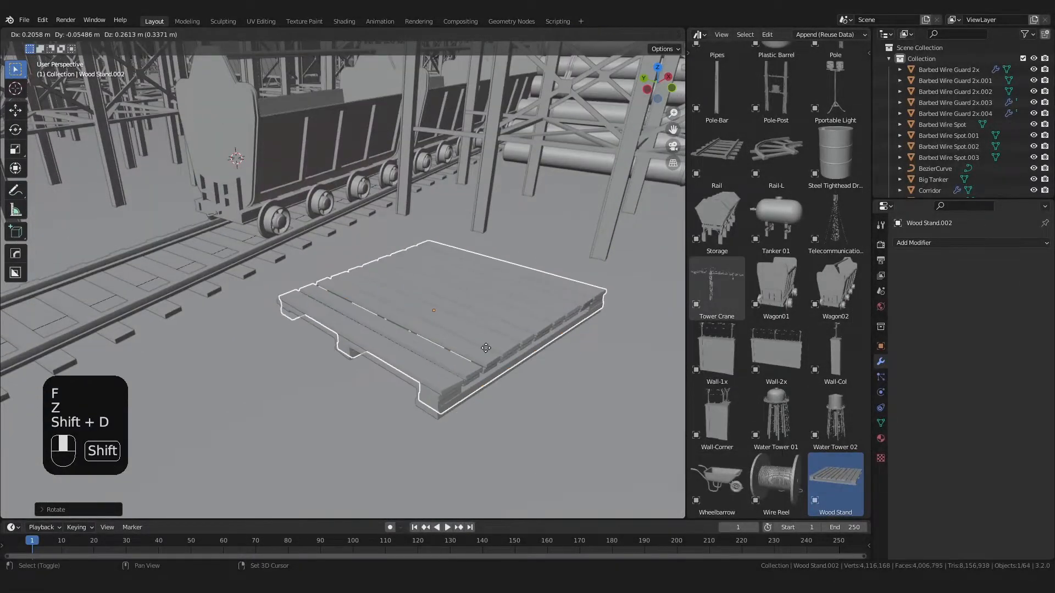
Step: Try to build a Wood Stand stack beside the railway by duplicating the selected pair upward
{"action": "left_click", "coordinate": [446, 404], "text": "shift"}
{"action": "middle_click_drag", "start_coordinate": [457, 402], "coordinate": [484, 368]}
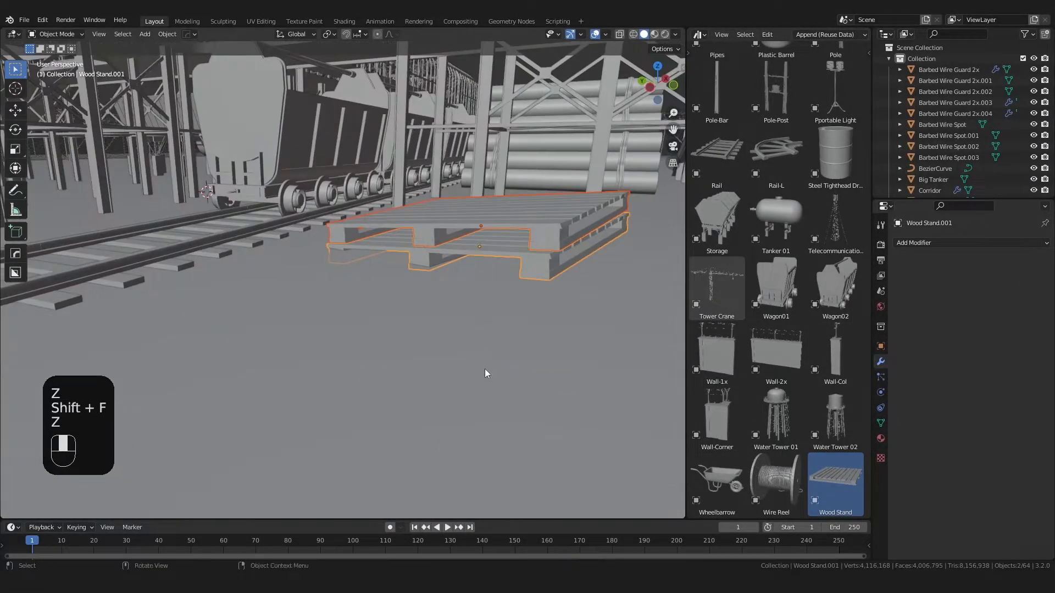
{"action": "key", "text": "shift+d"}
{"action": "key", "text": "z"}
{"action": "right_click", "coordinate": [511, 299]}
{"action": "key", "text": "x"}
{"action": "key", "text": "ctrl+z"}
{"action": "key", "text": "ctrl+z"}
{"action": "key", "text": "ctrl+z"}
{"action": "key", "text": "ctrl+z"}
{"action": "key", "text": "x"}
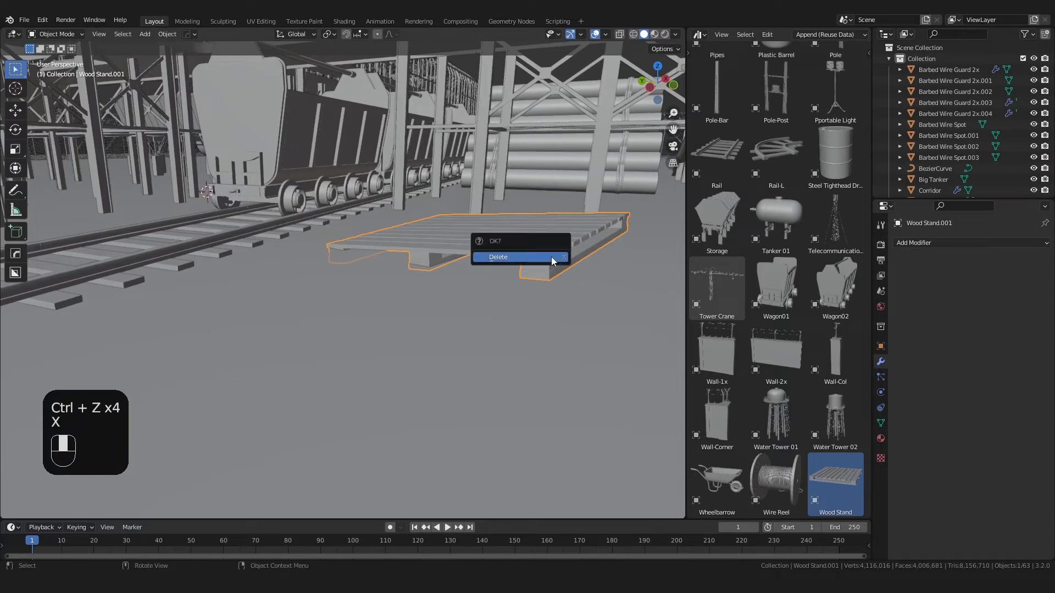
{"action": "key", "text": "ctrl+z"}
Step: Clear the rotation of the Wood Stand beside the railway, then stack a slightly rotated duplicate on top of it
{"action": "key", "text": "alt+r"}
{"action": "middle_click_drag", "start_coordinate": [555, 252], "coordinate": [499, 325]}
{"action": "key", "text": "shift+d"}
{"action": "key", "text": "r"}
{"action": "left_click", "coordinate": [535, 339]}
{"action": "scroll", "coordinate": [517, 340], "scroll_direction": "up", "scroll_amount": 4}
Step: Duplicate the stacked Wood Stands upward along Z, first the pair and then three more, to heighten the stack
{"action": "left_click", "coordinate": [513, 328], "text": "shift"}
{"action": "scroll", "coordinate": [539, 328], "scroll_direction": "down", "scroll_amount": 4}
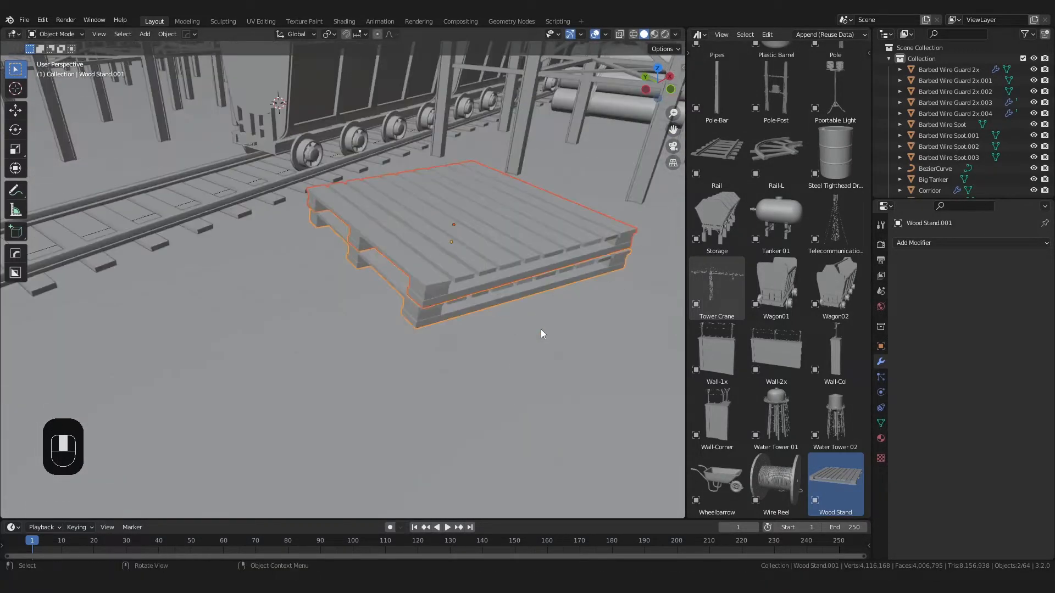
{"action": "key", "text": "shift+d"}
{"action": "middle_click", "coordinate": [544, 316]}
{"action": "left_click", "coordinate": [567, 251]}
{"action": "middle_click_drag", "start_coordinate": [555, 282], "coordinate": [439, 268]}
{"action": "left_click", "coordinate": [474, 226], "text": "shift"}
{"action": "key", "text": "shift+d"}
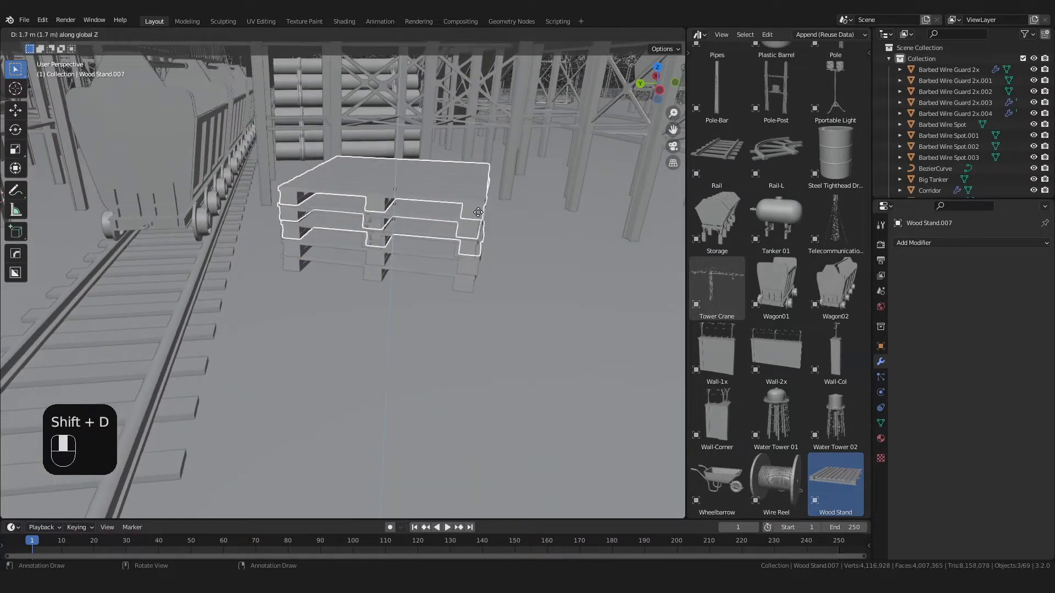
{"action": "left_click", "coordinate": [467, 222]}
Step: Rotate the newly copied Wood Stands slightly and delete one surplus stand from the stack
{"action": "scroll", "coordinate": [463, 221], "scroll_direction": "up", "scroll_amount": 4}
{"action": "key", "text": "r"}
{"action": "left_click", "coordinate": [499, 145]}
{"action": "key", "text": "Delete"}
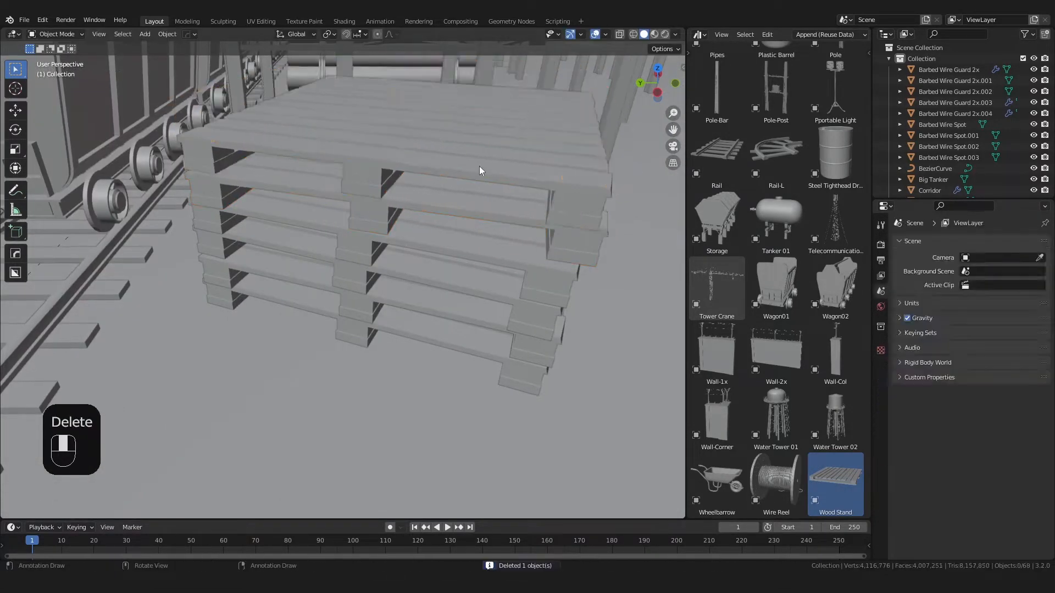
Step: Tilt the top Wood Stand of the stack steeply about its local Y axis
{"action": "left_click", "coordinate": [480, 167]}
{"action": "middle_click_drag", "start_coordinate": [480, 166], "coordinate": [514, 282]}
{"action": "key", "text": "r"}
{"action": "key", "text": "r"}
{"action": "middle_click", "coordinate": [532, 297]}
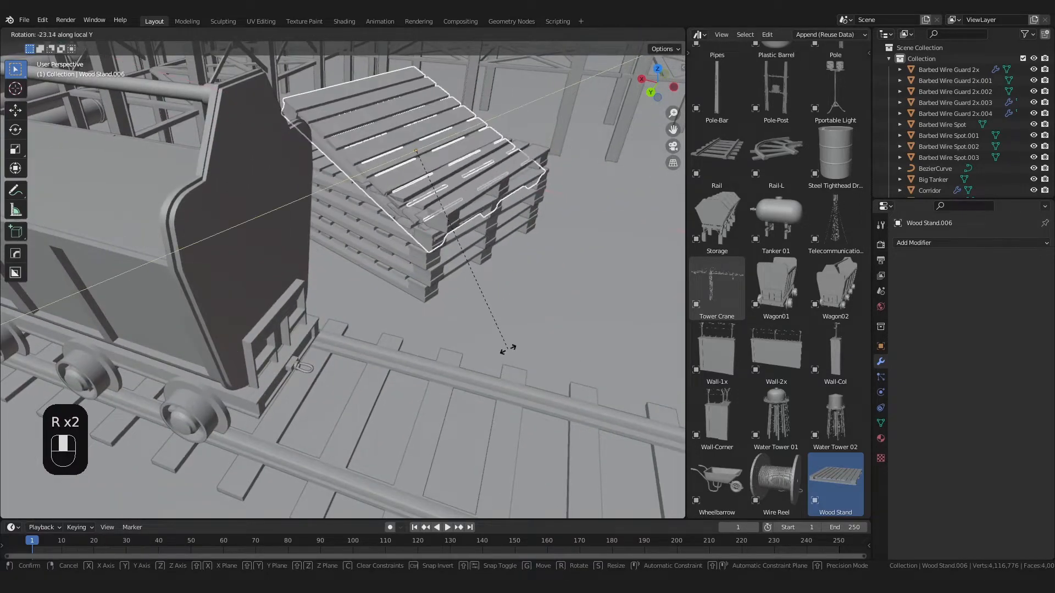
{"action": "left_click", "coordinate": [499, 269]}
Step: Move the tilted Wood Stand off the stack and lower it so it leans against the stack's side
{"action": "key", "text": "g"}
{"action": "middle_click", "coordinate": [593, 300], "text": "shift"}
{"action": "left_click", "coordinate": [640, 318]}
{"action": "key", "text": "g"}
{"action": "middle_click", "coordinate": [647, 308], "text": "shift"}
{"action": "left_click", "coordinate": [647, 301]}
{"action": "key", "text": "g"}
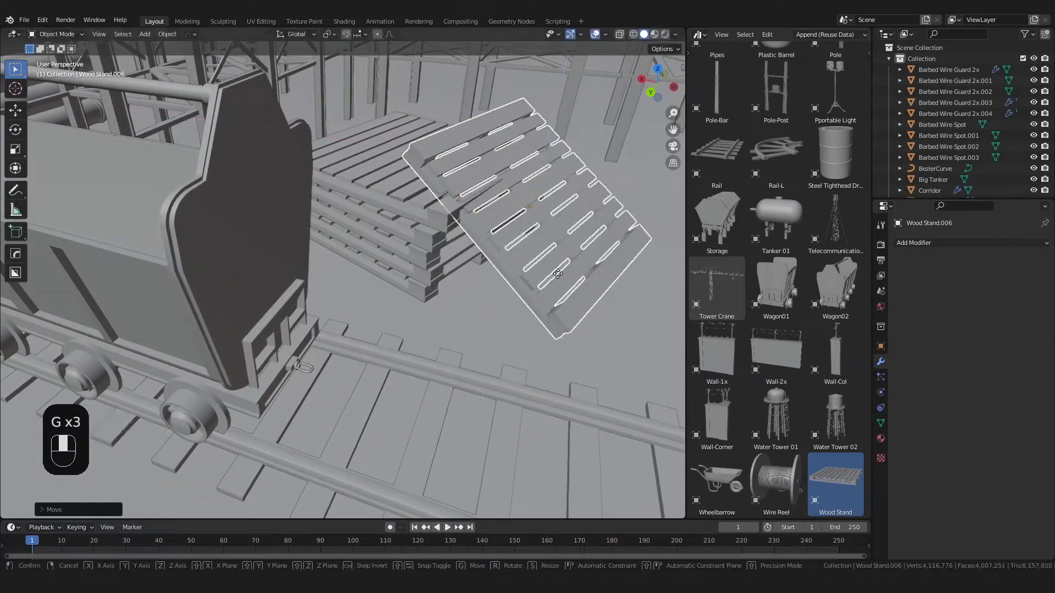
{"action": "middle_click", "coordinate": [569, 280], "text": "shift"}
{"action": "left_click", "coordinate": [587, 297]}
{"action": "middle_click_drag", "start_coordinate": [585, 311], "coordinate": [468, 369]}
{"action": "scroll", "coordinate": [468, 370], "scroll_direction": "down", "scroll_amount": 4}
{"action": "scroll", "coordinate": [812, 363], "scroll_direction": "up", "scroll_amount": 4}
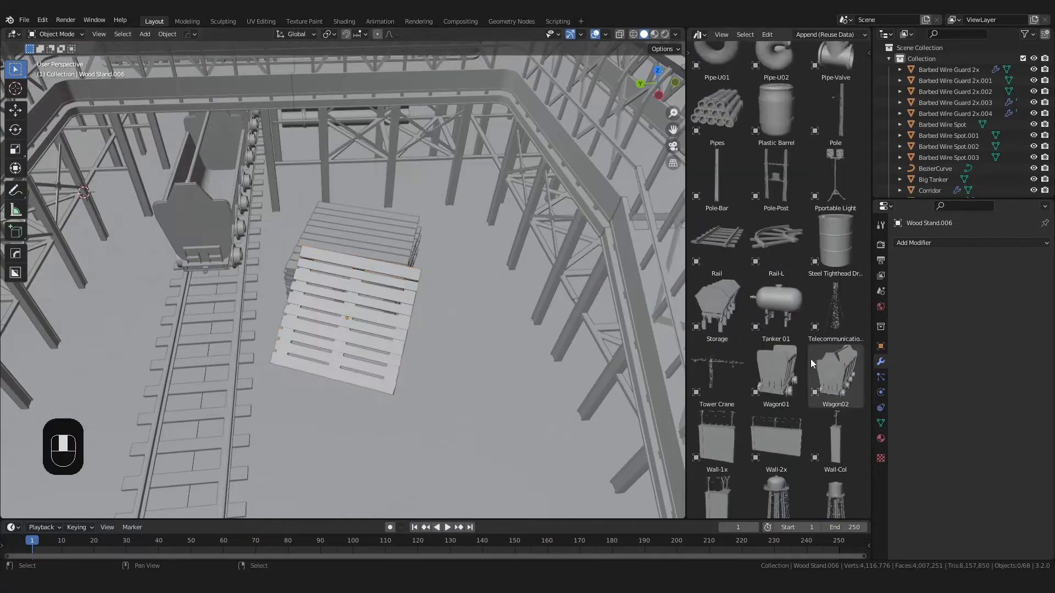
Step: Add a Barrels Pack from the asset library on the ground beside the leaning Wood Stand, and scale it
{"action": "scroll", "coordinate": [811, 363], "scroll_direction": "up", "scroll_amount": 8}
{"action": "left_click_drag", "start_coordinate": [871, 407], "coordinate": [816, 114]}
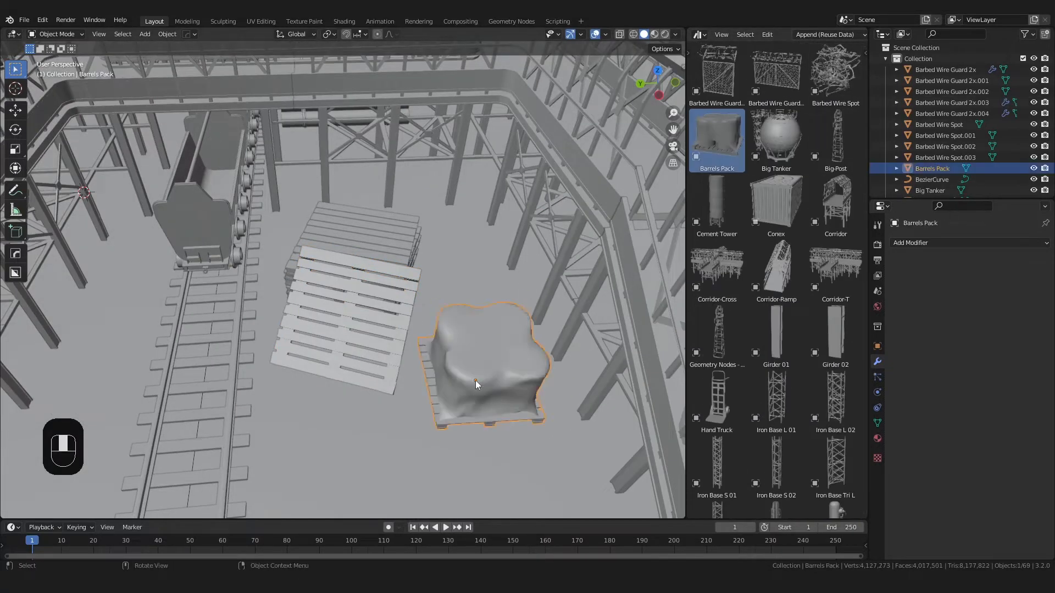
{"action": "key", "text": "s"}
{"action": "left_click", "coordinate": [515, 415]}
{"action": "middle_click_drag", "start_coordinate": [515, 414], "coordinate": [538, 255], "text": "shift"}
Step: Duplicate the Barrels Pack next to the first one and rotate the copy slightly
{"action": "key", "text": "shift+d"}
{"action": "left_click", "coordinate": [587, 357]}
{"action": "key", "text": "r"}
{"action": "middle_click", "coordinate": [588, 360]}
{"action": "left_click", "coordinate": [585, 363]}
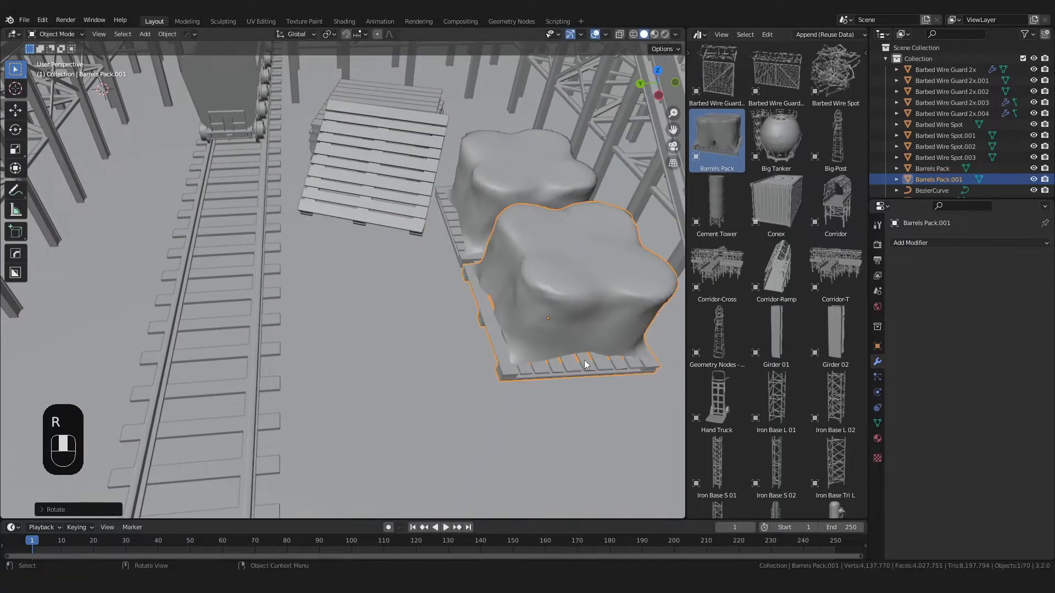
Step: Add a Cement Tower from the asset library inside the fence beside the petrochemical tower, and scale it
{"action": "scroll", "coordinate": [409, 300], "scroll_direction": "down", "scroll_amount": 8}
{"action": "middle_click_drag", "start_coordinate": [396, 284], "coordinate": [513, 374], "text": "shift"}
{"action": "scroll", "coordinate": [514, 374], "scroll_direction": "down", "scroll_amount": 4}
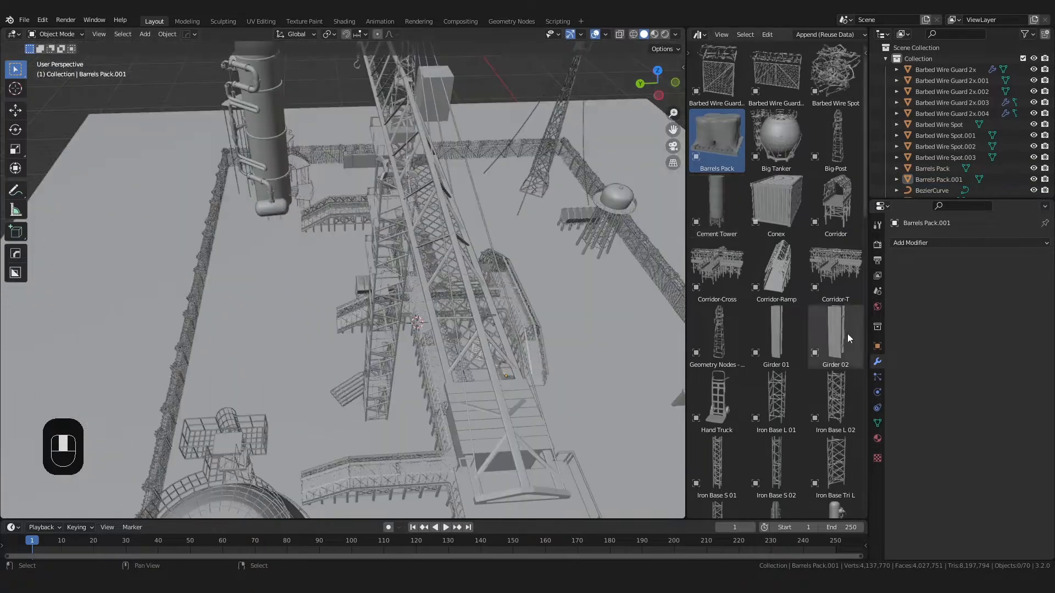
{"action": "left_click_drag", "start_coordinate": [247, 295], "coordinate": [248, 296]}
{"action": "key", "text": "s"}
{"action": "left_click", "coordinate": [317, 330]}
{"action": "middle_click_drag", "start_coordinate": [317, 330], "coordinate": [344, 349]}
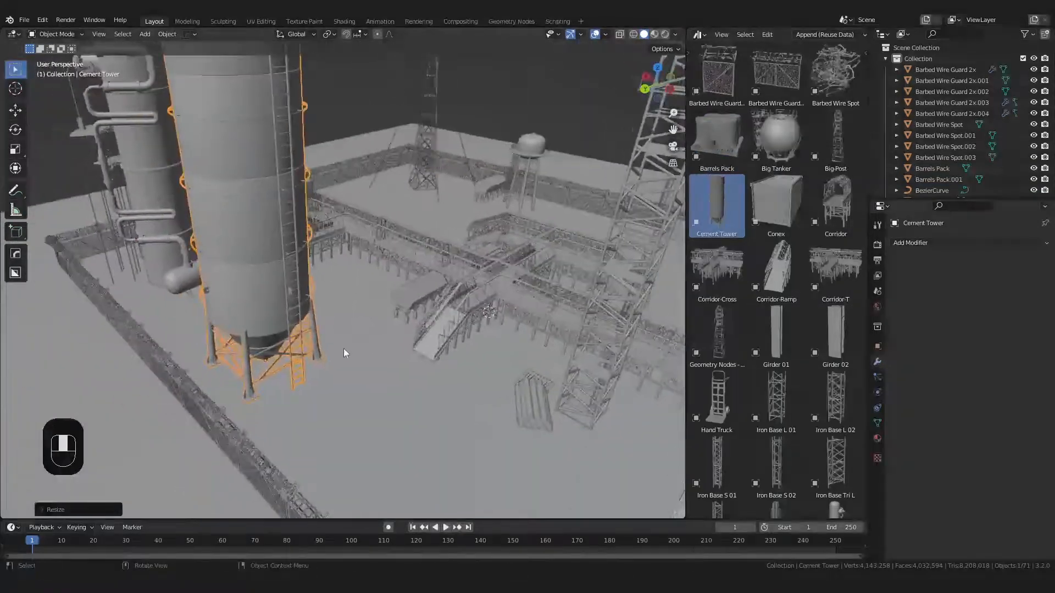
Step: Rotate the Cement Tower and move it along the ground inside the fence beside the petrochemical tower
{"action": "key", "text": "r"}
{"action": "right_click", "coordinate": [348, 271]}
{"action": "key", "text": "r"}
{"action": "left_click", "coordinate": [347, 272]}
{"action": "middle_click_drag", "start_coordinate": [347, 271], "coordinate": [159, 285]}
{"action": "key", "text": "g"}
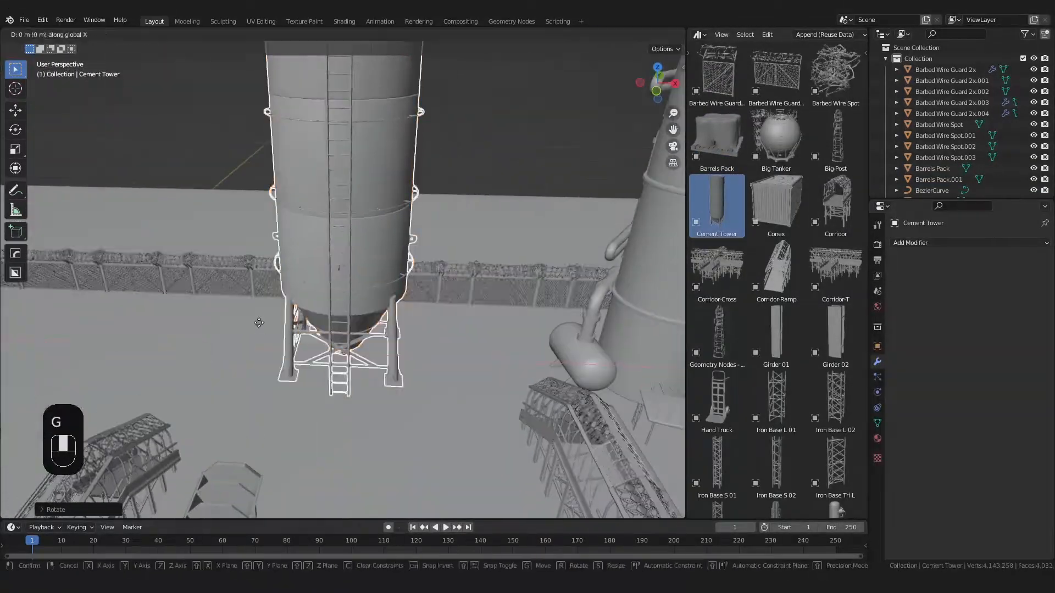
{"action": "left_click", "coordinate": [484, 350]}
{"action": "middle_click_drag", "start_coordinate": [484, 354], "coordinate": [411, 274]}
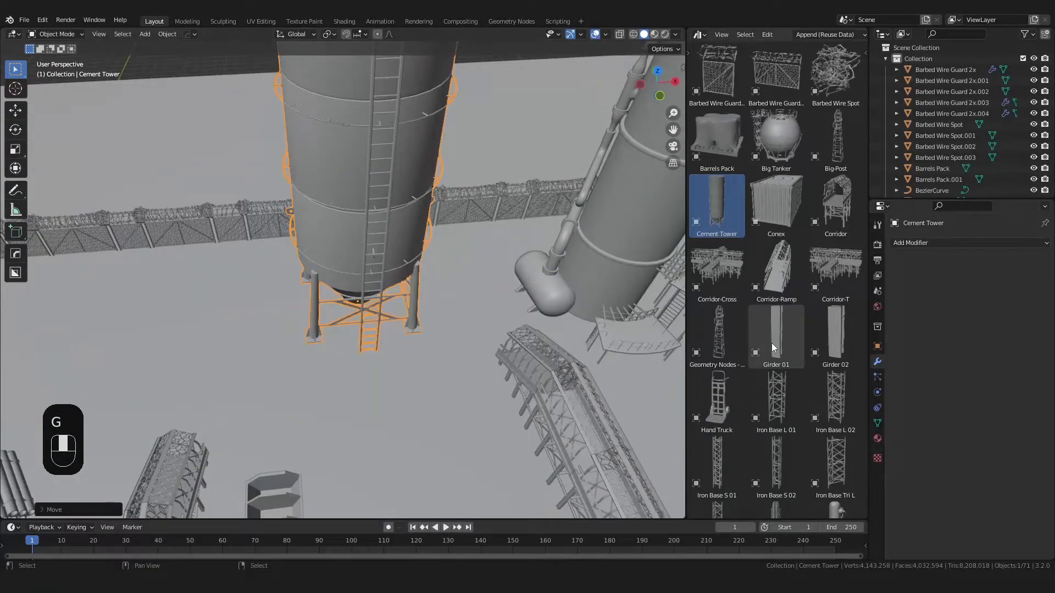
Step: Add a Steel Tighthead Drum from the asset library on the open ground near the Cement Tower and scale it
{"action": "scroll", "coordinate": [771, 343], "scroll_direction": "down", "scroll_amount": 4}
{"action": "middle_click_drag", "start_coordinate": [513, 407], "coordinate": [517, 374]}
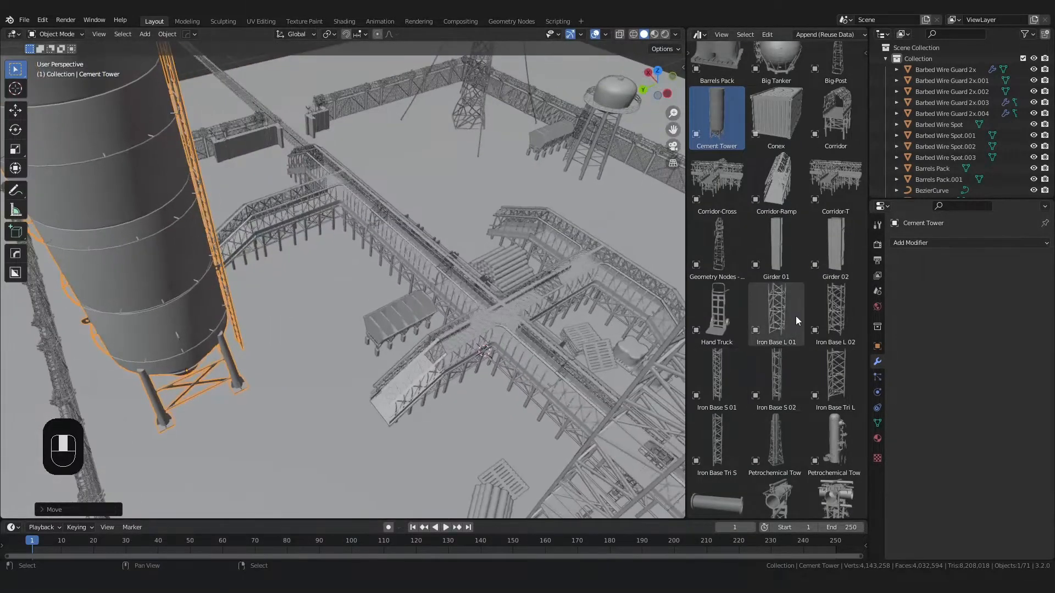
{"action": "scroll", "coordinate": [796, 315], "scroll_direction": "down", "scroll_amount": 10}
{"action": "left_click_drag", "start_coordinate": [272, 460], "coordinate": [289, 326]}
{"action": "scroll", "coordinate": [288, 325], "scroll_direction": "up", "scroll_amount": 4}
{"action": "key", "text": "s"}
{"action": "left_click", "coordinate": [316, 365]}
{"action": "middle_click_drag", "start_coordinate": [316, 365], "coordinate": [351, 339], "text": "shift"}
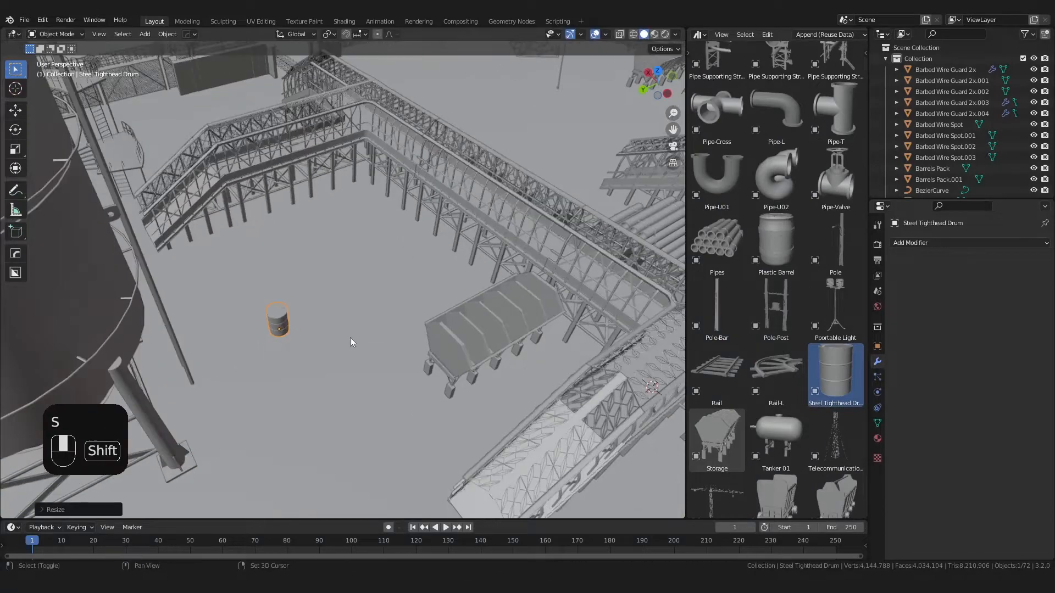
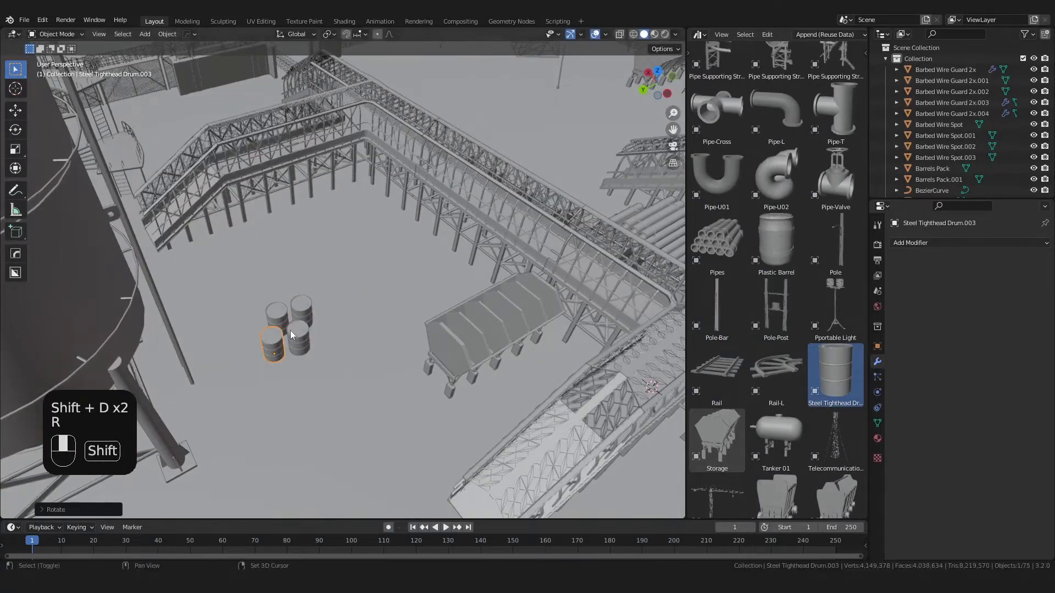
Step: Arrange the Steel Tighthead Drum copies in a cluster with one tipped on its side, and move the whole cluster
{"action": "key", "text": "KP_Decimal"}
{"action": "key", "text": "g"}
{"action": "middle_click", "coordinate": [325, 269]}
{"action": "middle_click_drag", "start_coordinate": [306, 348], "coordinate": [336, 296]}
{"action": "left_click", "coordinate": [328, 263]}
{"action": "key", "text": "g"}
{"action": "middle_click", "coordinate": [335, 300], "text": "shift"}
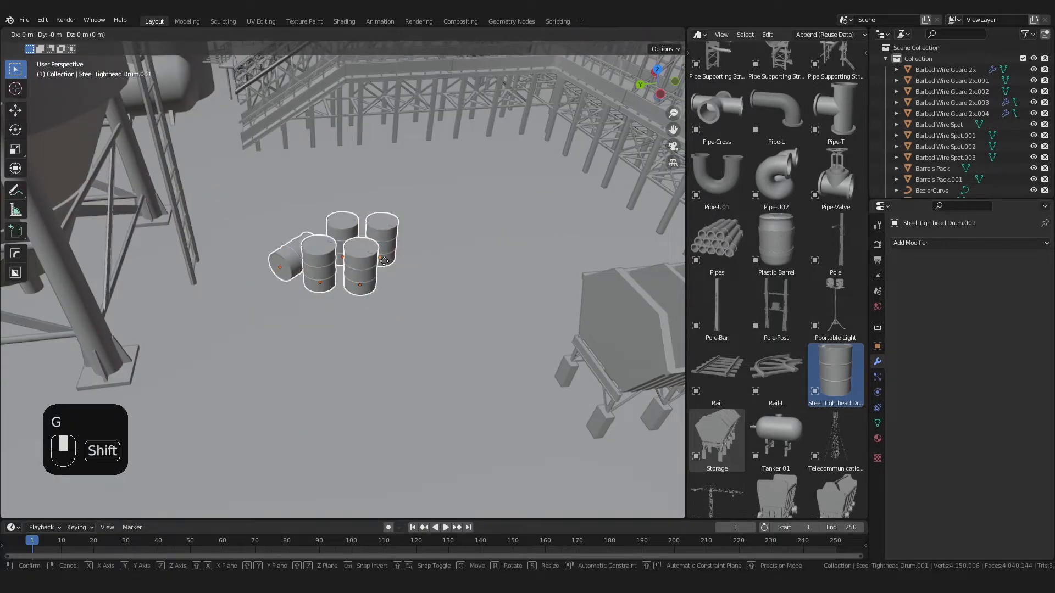
{"action": "left_click", "coordinate": [331, 188]}
Step: Add a Plastic Barrel from the asset library beside the steel drums and scale it to match their size
{"action": "middle_click_drag", "start_coordinate": [331, 188], "coordinate": [285, 250]}
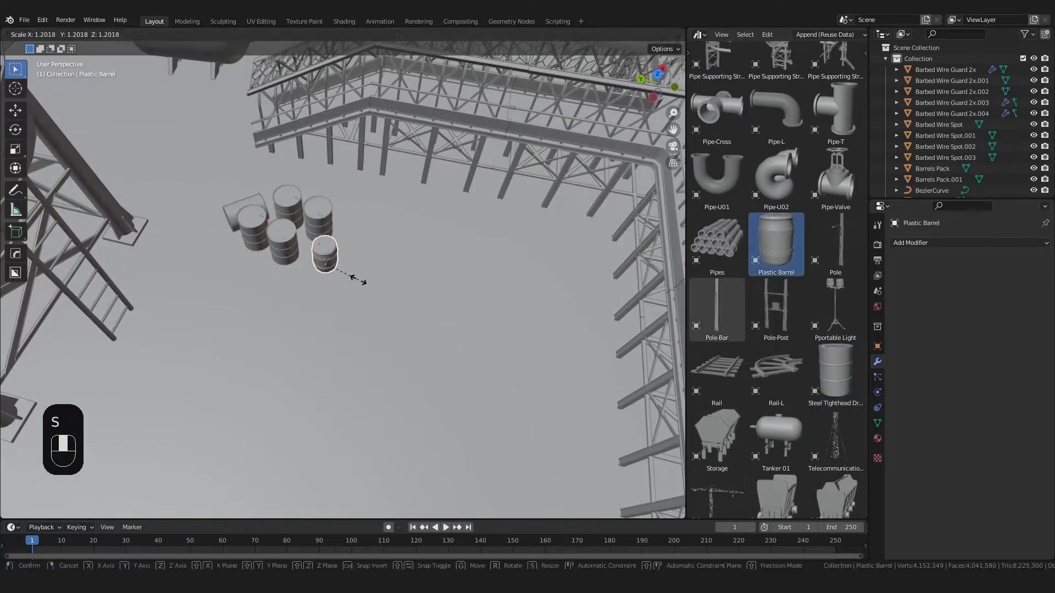
{"action": "left_click", "coordinate": [358, 281]}
{"action": "middle_click_drag", "start_coordinate": [358, 280], "coordinate": [374, 240]}
{"action": "scroll", "coordinate": [374, 240], "scroll_direction": "up", "scroll_amount": 4}
{"action": "middle_click_drag", "start_coordinate": [373, 239], "coordinate": [328, 321], "text": "shift"}
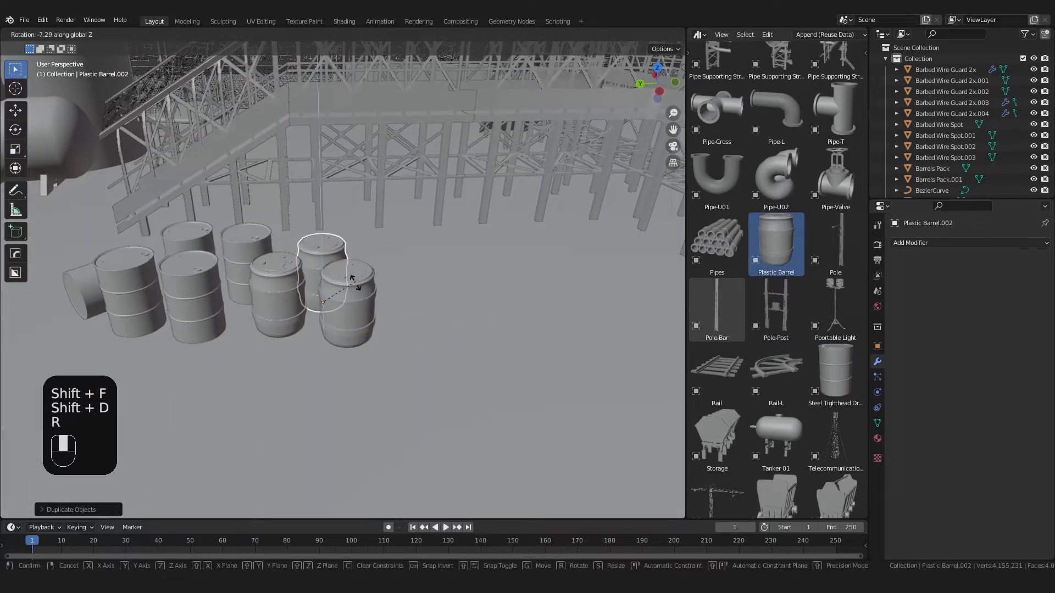
Step: Duplicate a Steel Tighthead Drum on the ground next to the plastic barrels and rotate the copy about Z
{"action": "key", "text": "shift+z"}
{"action": "key", "text": "shift+d"}
{"action": "left_click", "coordinate": [425, 299]}
{"action": "key", "text": "shift+z"}
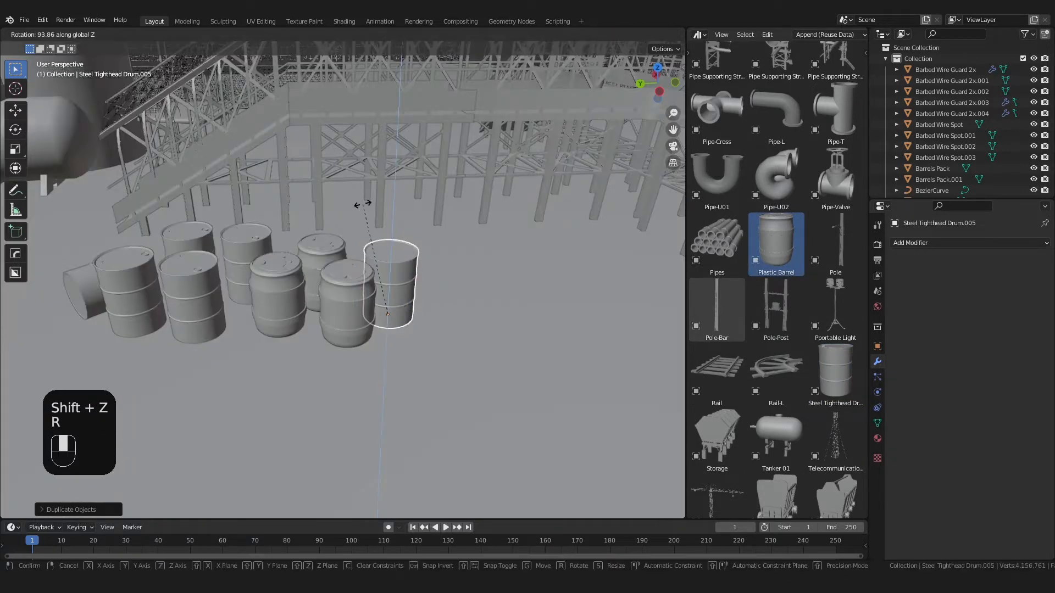
{"action": "left_click", "coordinate": [362, 204]}
{"action": "scroll", "coordinate": [462, 343], "scroll_direction": "down", "scroll_amount": 2}
Step: Extend the cluster with more steel drum and Plastic Barrel copies at its edge, rotating the last barrel
{"action": "middle_click_drag", "start_coordinate": [363, 204], "coordinate": [360, 345]}
{"action": "key", "text": "g"}
{"action": "key", "text": "shift+z"}
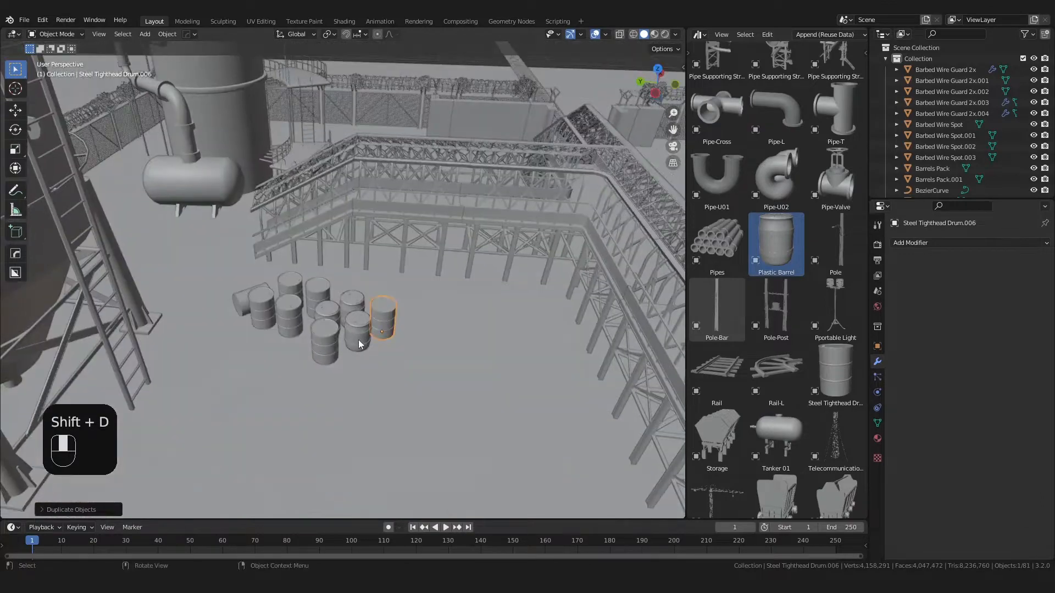
{"action": "key", "text": "r"}
{"action": "left_click", "coordinate": [470, 332]}
{"action": "scroll", "coordinate": [470, 330], "scroll_direction": "down", "scroll_amount": 4}
{"action": "middle_click_drag", "start_coordinate": [471, 330], "coordinate": [325, 309]}
{"action": "scroll", "coordinate": [470, 321], "scroll_direction": "up", "scroll_amount": 4}
{"action": "scroll", "coordinate": [770, 327], "scroll_direction": "down", "scroll_amount": 4}
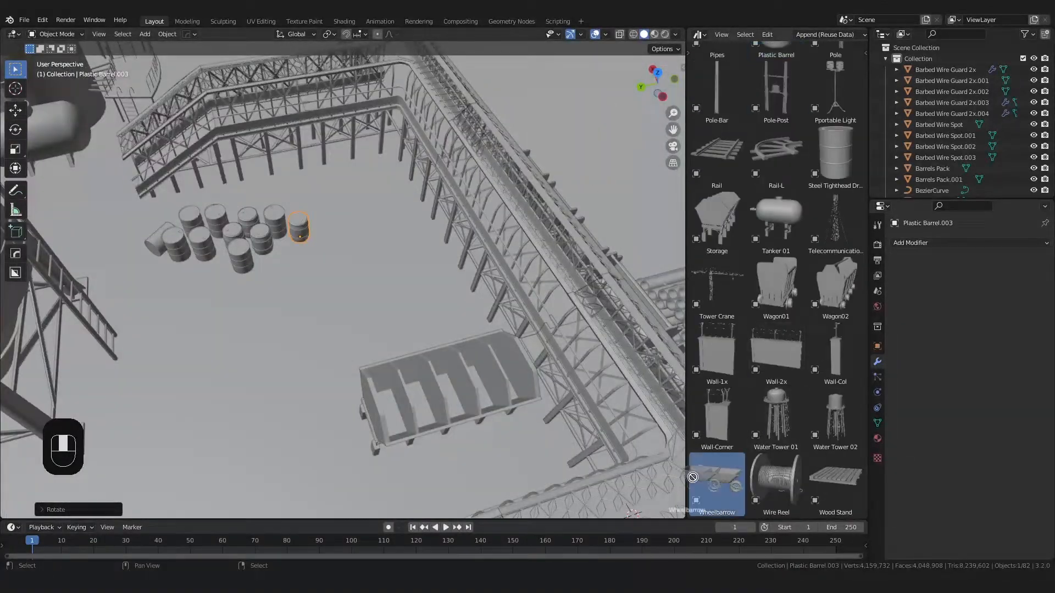
Step: Add a Wheelbarrow from the asset library between the barrel cluster and the storage bin, then rotate, move and scale it
{"action": "left_click_drag", "start_coordinate": [355, 286], "coordinate": [345, 279]}
{"action": "key", "text": "s"}
{"action": "left_click", "coordinate": [439, 324]}
{"action": "scroll", "coordinate": [443, 328], "scroll_direction": "down", "scroll_amount": 3}
{"action": "scroll", "coordinate": [444, 324], "scroll_direction": "up", "scroll_amount": 5}
{"action": "key", "text": "r"}
{"action": "left_click", "coordinate": [444, 266]}
{"action": "key", "text": "g"}
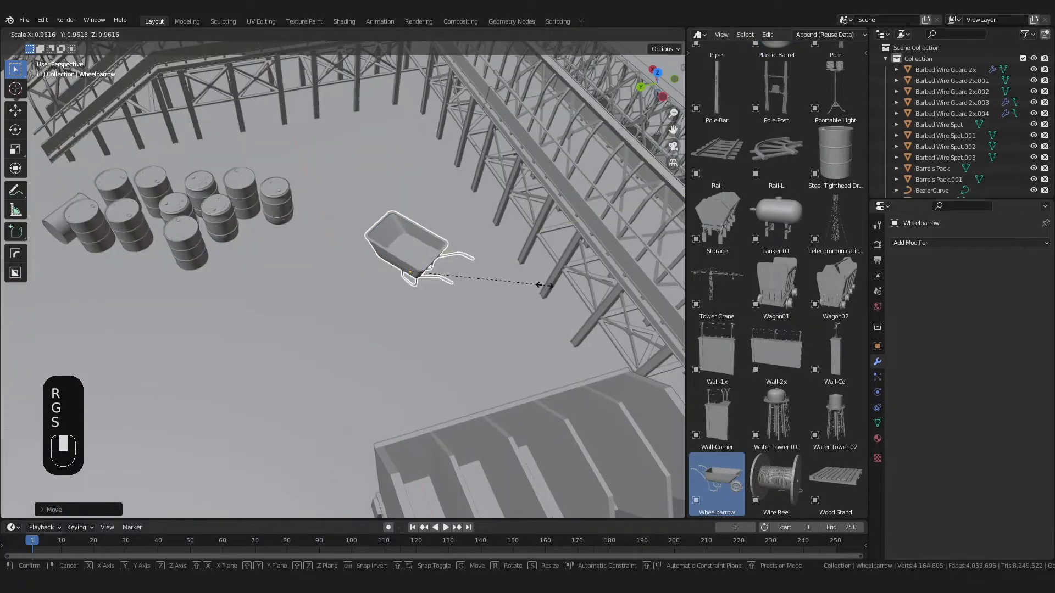
{"action": "left_click", "coordinate": [544, 285]}
Step: Duplicate the Wheelbarrow across the yard and position the copies beside the storage bins near the water tower
{"action": "scroll", "coordinate": [440, 345], "scroll_direction": "down", "scroll_amount": 6}
{"action": "key", "text": "shift+d"}
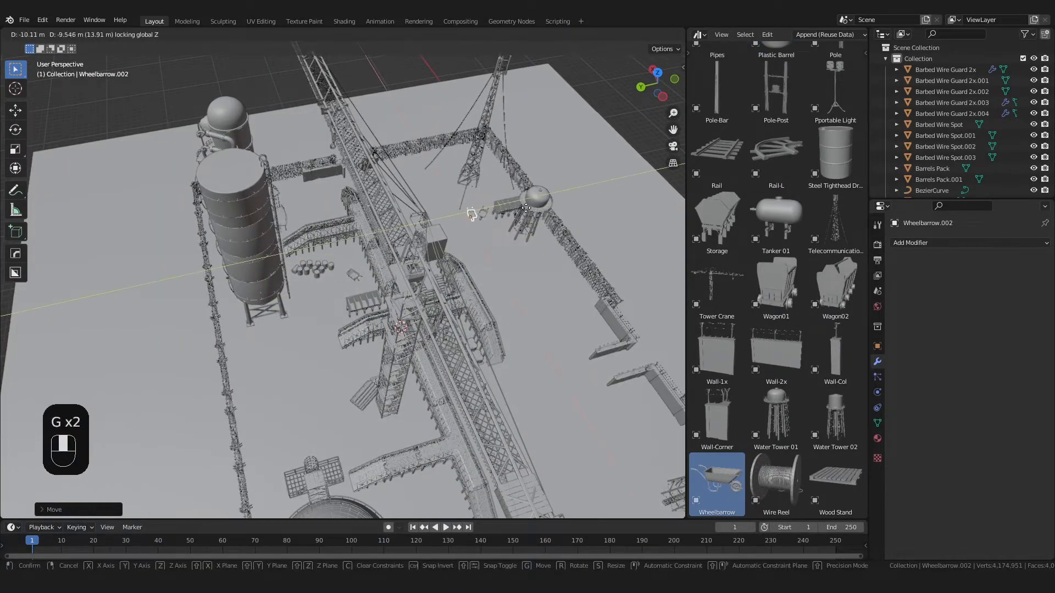
{"action": "left_click", "coordinate": [526, 209]}
{"action": "key", "text": "KP_Decimal"}
{"action": "middle_click_drag", "start_coordinate": [505, 236], "coordinate": [549, 281]}
{"action": "key", "text": "g"}
{"action": "left_click", "coordinate": [541, 288]}
Step: Duplicate a Wheelbarrow beside the storage bins near the Big Tanker and rotate the copy about Z
{"action": "scroll", "coordinate": [338, 344], "scroll_direction": "down", "scroll_amount": 6}
{"action": "middle_click_drag", "start_coordinate": [338, 344], "coordinate": [227, 304]}
{"action": "key", "text": "shift+d"}
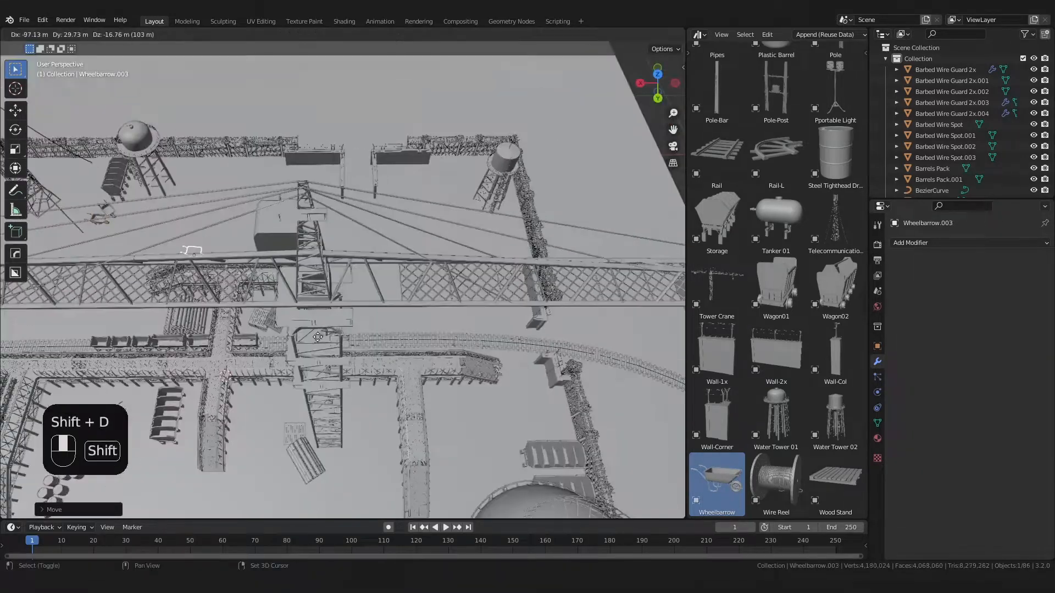
{"action": "middle_click_drag", "start_coordinate": [601, 470], "coordinate": [566, 449]}
{"action": "key", "text": "r"}
{"action": "key", "text": "z"}
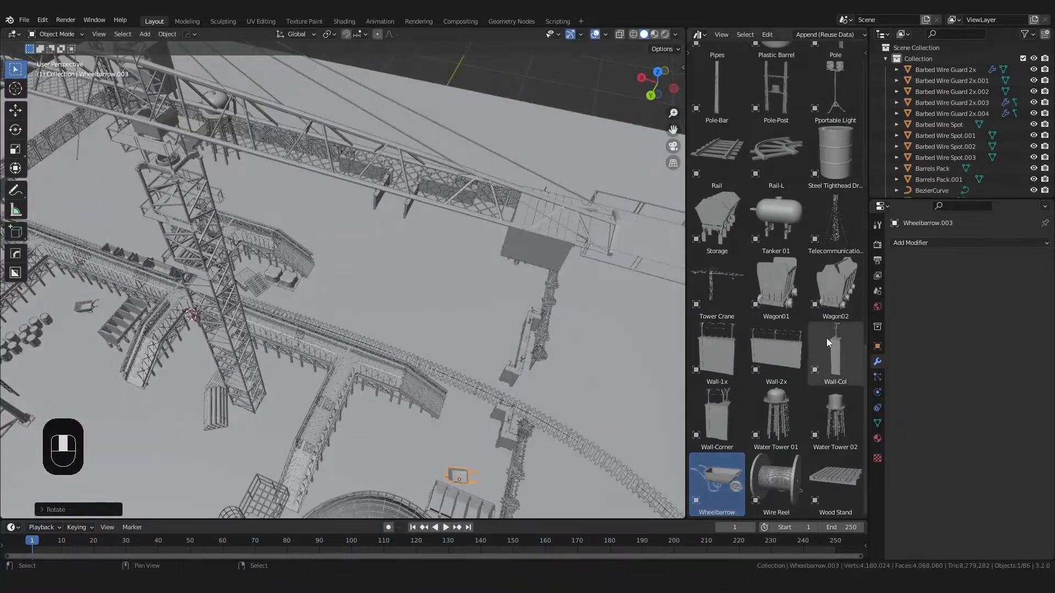
Step: Add a Hand Truck from the asset library beside the Wheelbarrow near the Big Tanker, scale it and adjust its height
{"action": "scroll", "coordinate": [827, 338], "scroll_direction": "up", "scroll_amount": 10}
{"action": "left_click_drag", "start_coordinate": [717, 248], "coordinate": [431, 466]}
{"action": "key", "text": "KP_Decimal"}
{"action": "key", "text": "s"}
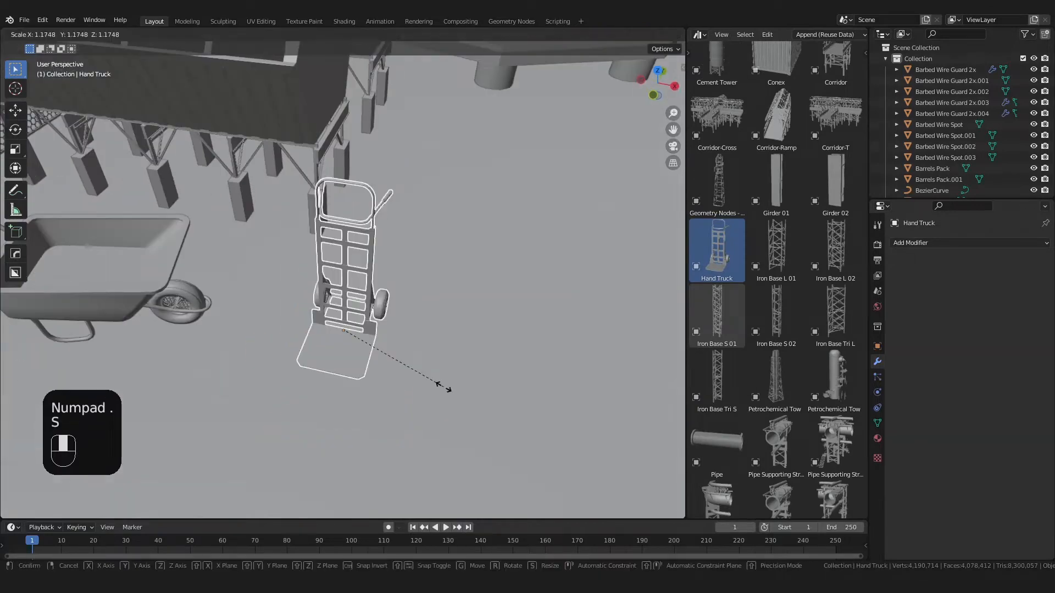
{"action": "scroll", "coordinate": [434, 374], "scroll_direction": "down", "scroll_amount": 4}
{"action": "left_click", "coordinate": [425, 360]}
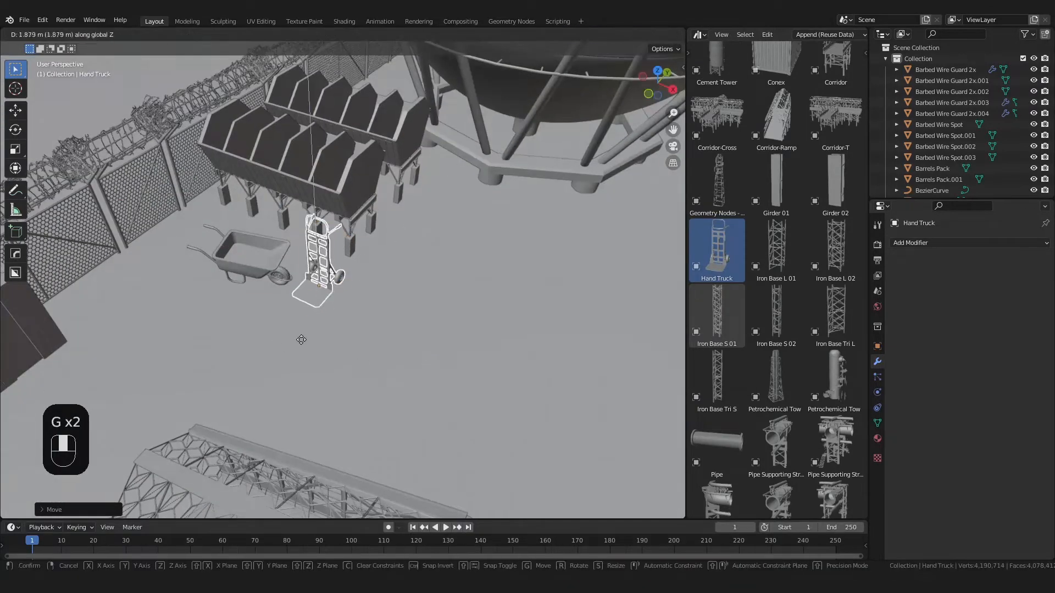
{"action": "left_click", "coordinate": [302, 340]}
Step: Duplicate the Hand Truck next to the original and rotate the copy about Z
{"action": "middle_click_drag", "start_coordinate": [367, 343], "coordinate": [395, 374]}
{"action": "key", "text": "shift+d"}
{"action": "key", "text": "r"}
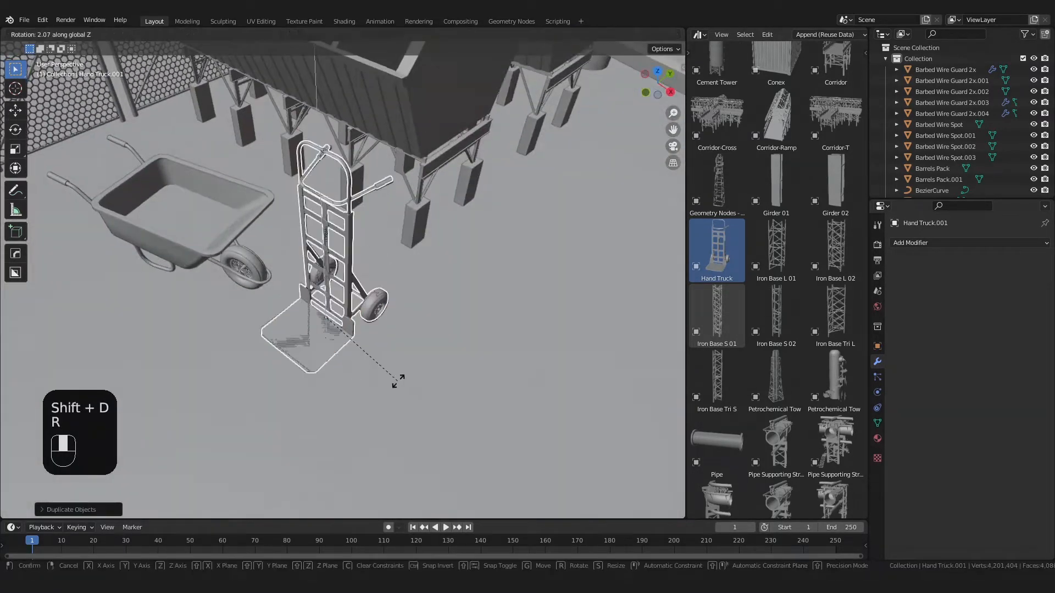
{"action": "left_click", "coordinate": [387, 321]}
{"action": "left_click", "coordinate": [432, 312]}
Step: Duplicate both Hand Trucks across the ground to the barrel cluster and rotate the pair about Z to face the barrels
{"action": "scroll", "coordinate": [432, 312], "scroll_direction": "down", "scroll_amount": 5}
{"action": "mouse_move", "coordinate": [432, 312]}
{"action": "middle_mouse_down"}
{"action": "mouse_move", "coordinate": [275, 351]}
{"action": "mouse_move", "coordinate": [407, 346]}
{"action": "mouse_move", "coordinate": [431, 357]}
{"action": "mouse_move", "coordinate": [324, 379]}
{"action": "mouse_move", "coordinate": [416, 307]}
{"action": "middle_mouse_up"}
{"action": "scroll", "coordinate": [432, 356], "scroll_direction": "down", "scroll_amount": 5}
{"action": "key", "text": "shift+d"}
{"action": "key", "text": "shift+z"}
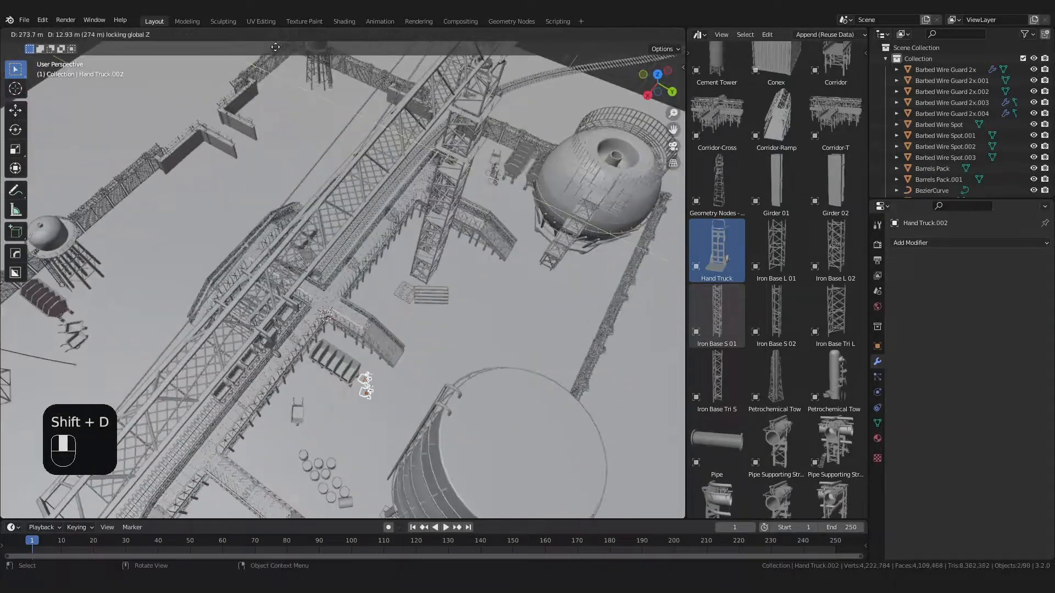
{"action": "scroll", "coordinate": [249, 167], "scroll_direction": "up", "scroll_amount": 9}
{"action": "middle_click_drag", "start_coordinate": [248, 166], "coordinate": [382, 236], "text": "shift"}
{"action": "key", "text": "r"}
{"action": "key", "text": "z"}
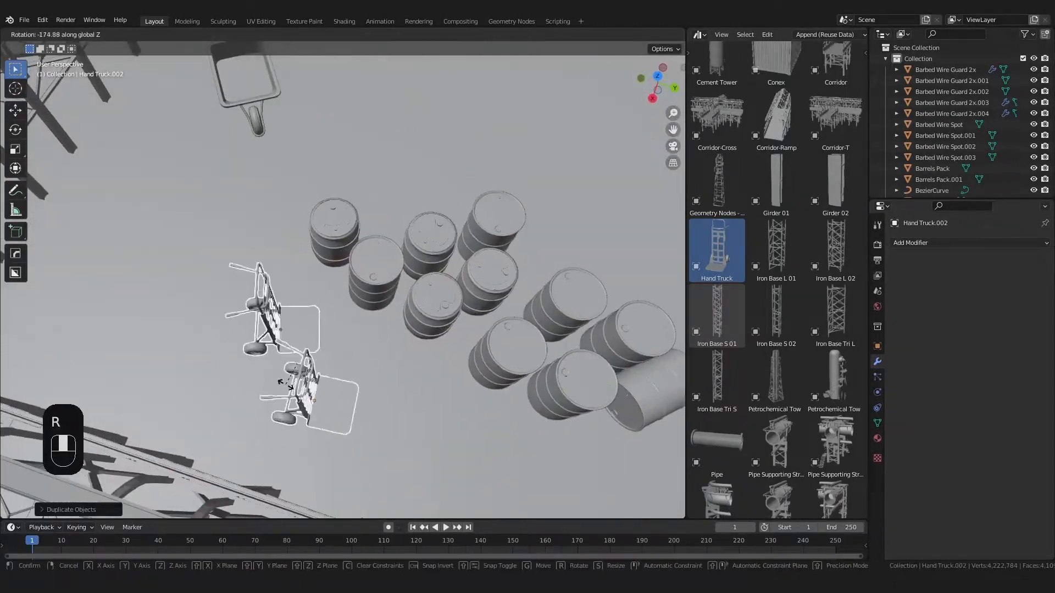
{"action": "left_click", "coordinate": [294, 362]}
Step: Reposition one of the copied Hand Trucks on the ground beside the barrel cluster
{"action": "middle_click_drag", "start_coordinate": [294, 362], "coordinate": [544, 187]}
{"action": "left_click", "coordinate": [460, 233]}
{"action": "key", "text": "shift+d"}
{"action": "key", "text": "shift+z"}
Step: Add Petrochemical Tower 01 from the asset library on the open side of the yard beyond the corridors, and scale it
{"action": "scroll", "coordinate": [459, 254], "scroll_direction": "down", "scroll_amount": 10}
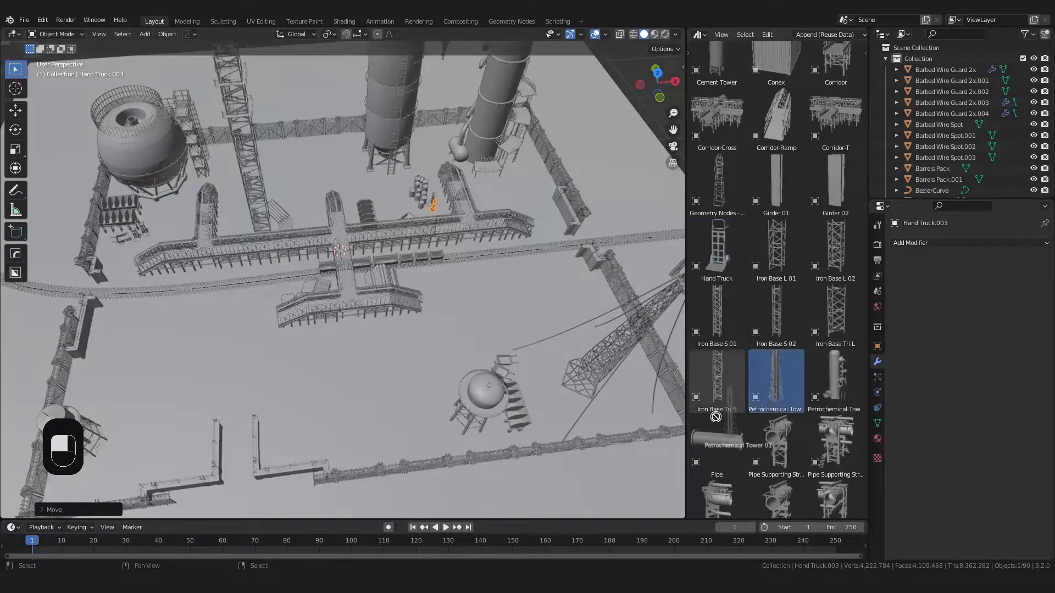
{"action": "key", "text": "s"}
{"action": "left_click", "coordinate": [495, 428]}
{"action": "middle_click_drag", "start_coordinate": [494, 428], "coordinate": [392, 337]}
{"action": "scroll", "coordinate": [396, 346], "scroll_direction": "up", "scroll_amount": 5}
{"action": "scroll", "coordinate": [410, 364], "scroll_direction": "down", "scroll_amount": 5}
{"action": "middle_click_drag", "start_coordinate": [391, 337], "coordinate": [433, 292], "text": "ctrl"}
{"action": "scroll", "coordinate": [427, 257], "scroll_direction": "down", "scroll_amount": 4}
{"action": "key", "text": "s"}
{"action": "left_click", "coordinate": [432, 243]}
{"action": "key", "text": "r"}
{"action": "key", "text": "z"}
{"action": "left_click", "coordinate": [422, 380]}
{"action": "key", "text": "alt+r"}
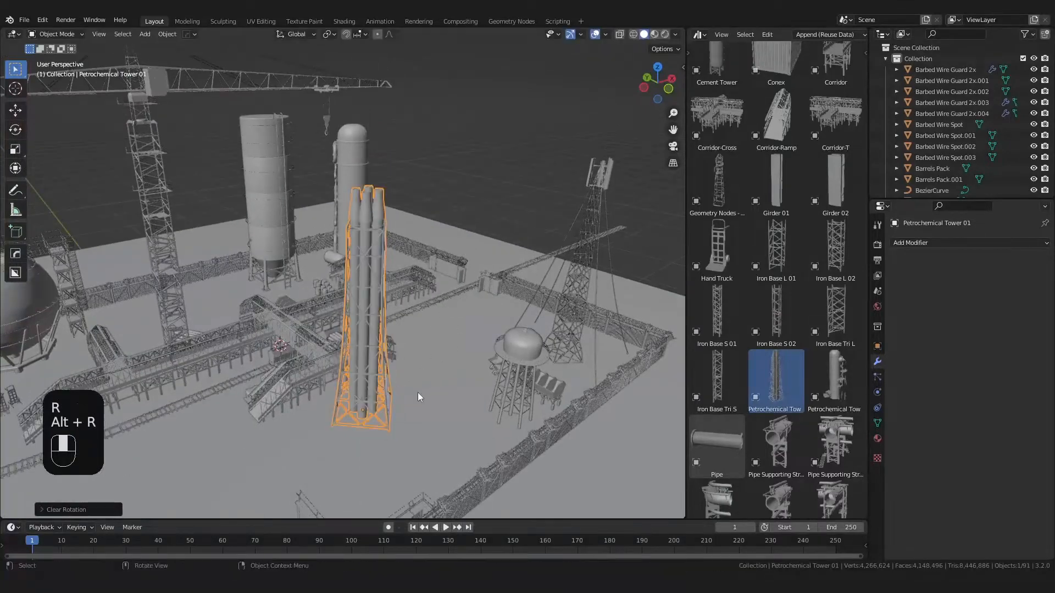
Step: Rotate Petrochemical Tower 01 by 45 degrees about Z and scale it up
{"action": "type", "text": "rz45"}
{"action": "left_click", "coordinate": [419, 393]}
{"action": "middle_click_drag", "start_coordinate": [424, 391], "coordinate": [458, 312]}
{"action": "key", "text": "s"}
{"action": "left_click", "coordinate": [526, 449]}
{"action": "scroll", "coordinate": [459, 312], "scroll_direction": "down", "scroll_amount": 4}
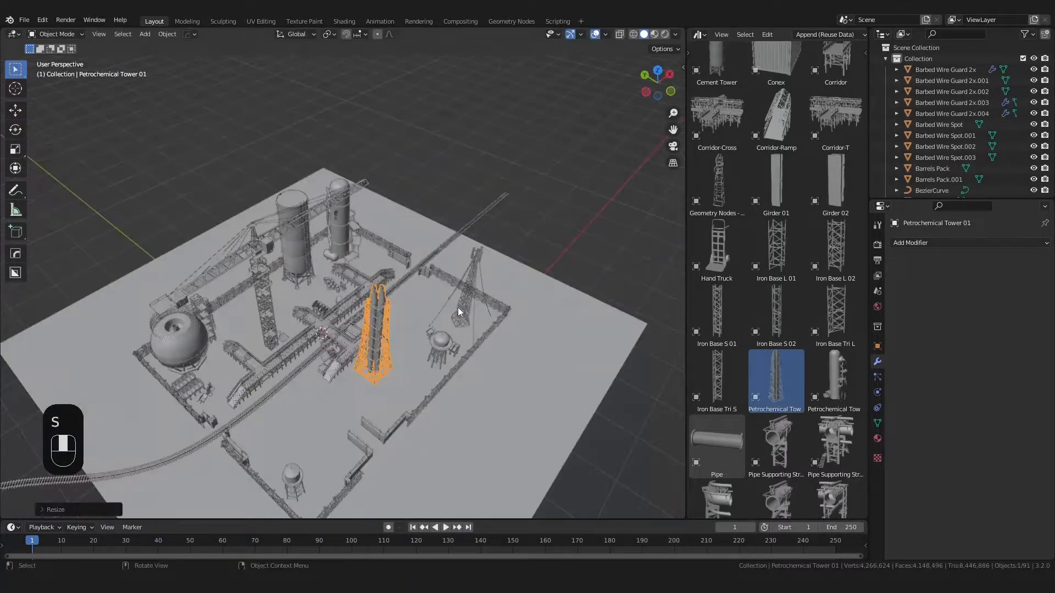
Step: Move Petrochemical Tower 01 away from the corridors toward the water tower
{"action": "scroll", "coordinate": [816, 269], "scroll_direction": "up", "scroll_amount": 3}
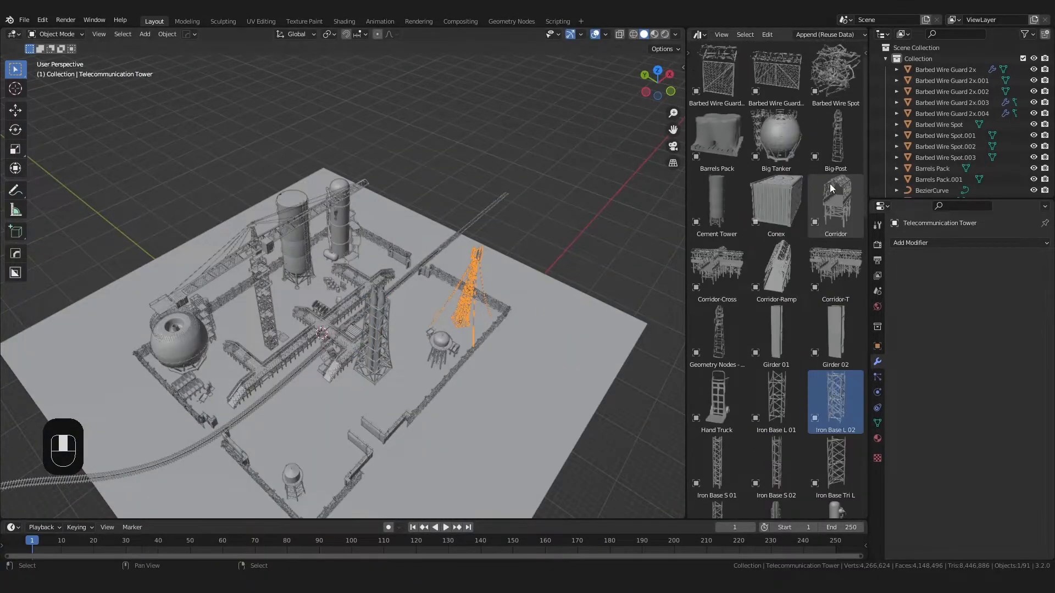
{"action": "scroll", "coordinate": [808, 302], "scroll_direction": "down", "scroll_amount": 6}
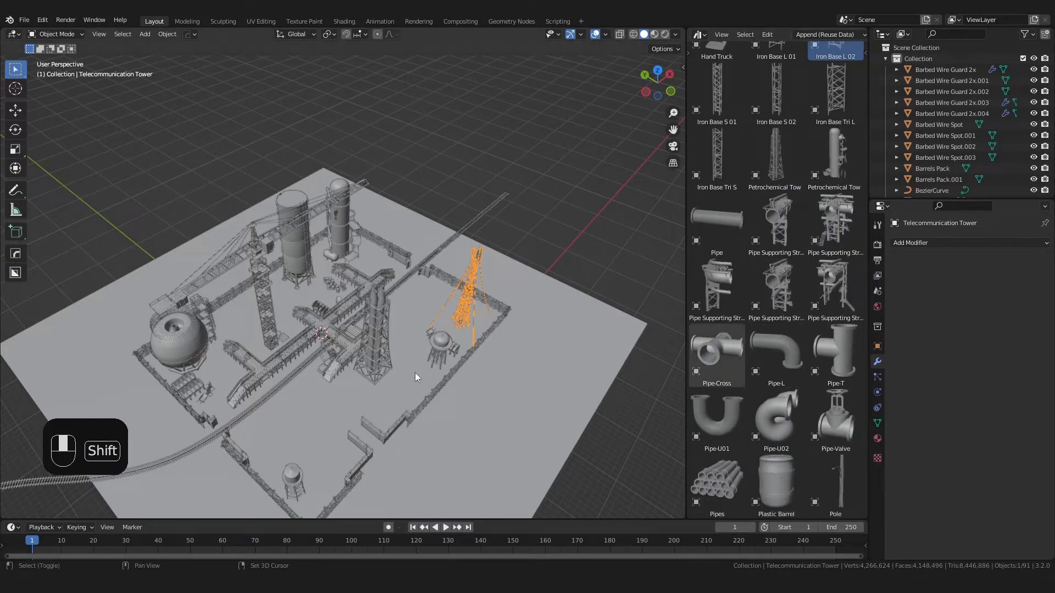
{"action": "middle_click_drag", "start_coordinate": [417, 377], "coordinate": [417, 329], "text": "shift"}
{"action": "scroll", "coordinate": [379, 311], "scroll_direction": "up", "scroll_amount": 3}
{"action": "left_click", "coordinate": [393, 309]}
{"action": "key", "text": "g"}
{"action": "left_click", "coordinate": [425, 329]}
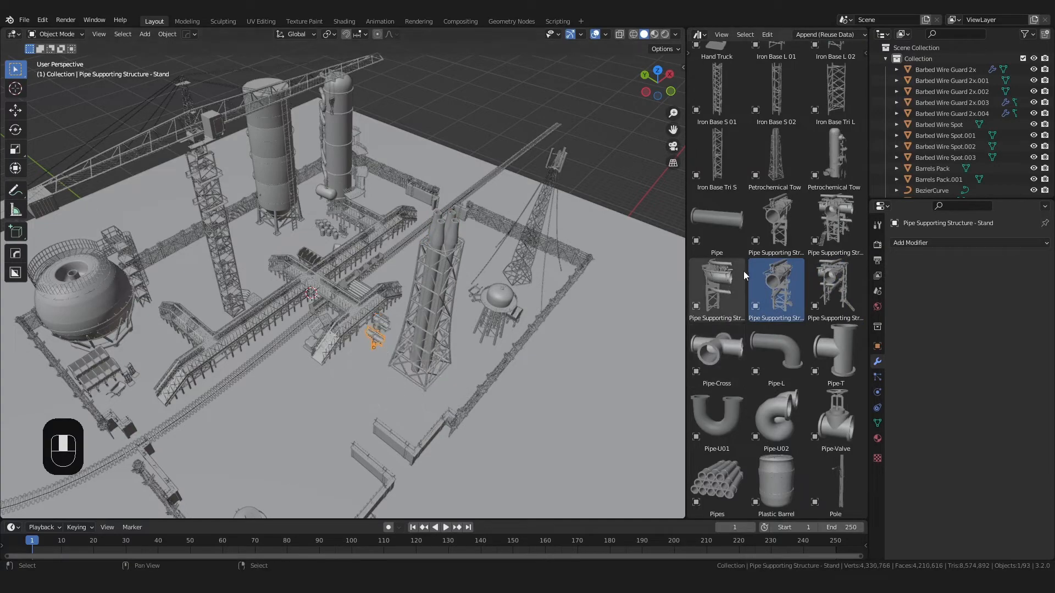
Step: Add the L-shaped Pipe Supporting Structure beside the T and Stand pieces near the corridor ramp, and scale all three together
{"action": "key", "text": "KP_Decimal"}
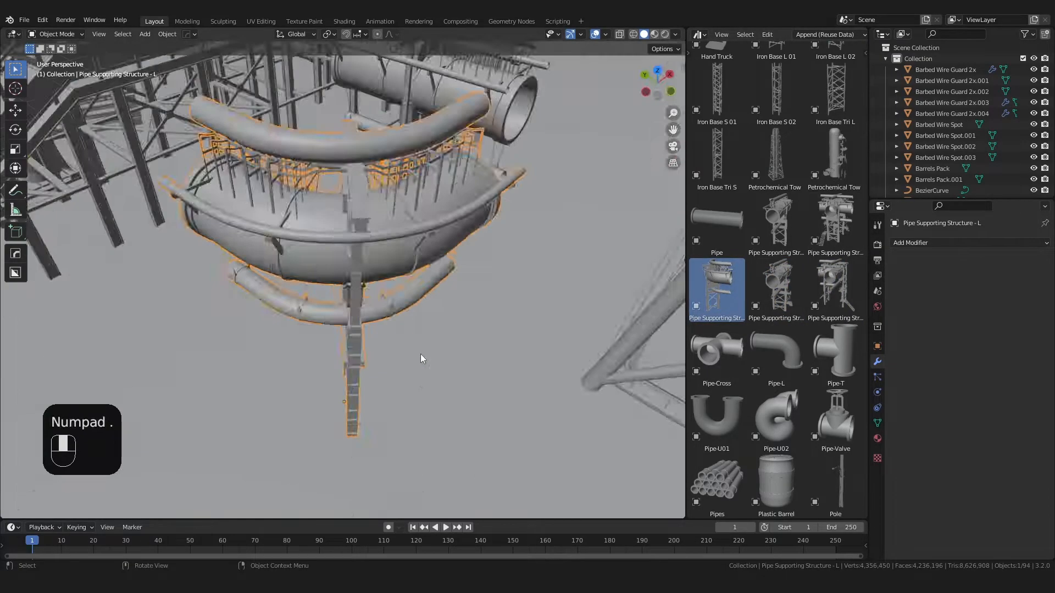
{"action": "middle_click_drag", "start_coordinate": [424, 357], "coordinate": [470, 381]}
{"action": "left_click", "coordinate": [498, 253], "text": "shift"}
{"action": "left_click", "coordinate": [508, 252], "text": "shift"}
{"action": "key", "text": "s"}
{"action": "left_click", "coordinate": [478, 360]}
{"action": "key", "text": "s"}
{"action": "left_click", "coordinate": [525, 319]}
{"action": "middle_click_drag", "start_coordinate": [491, 341], "coordinate": [475, 345]}
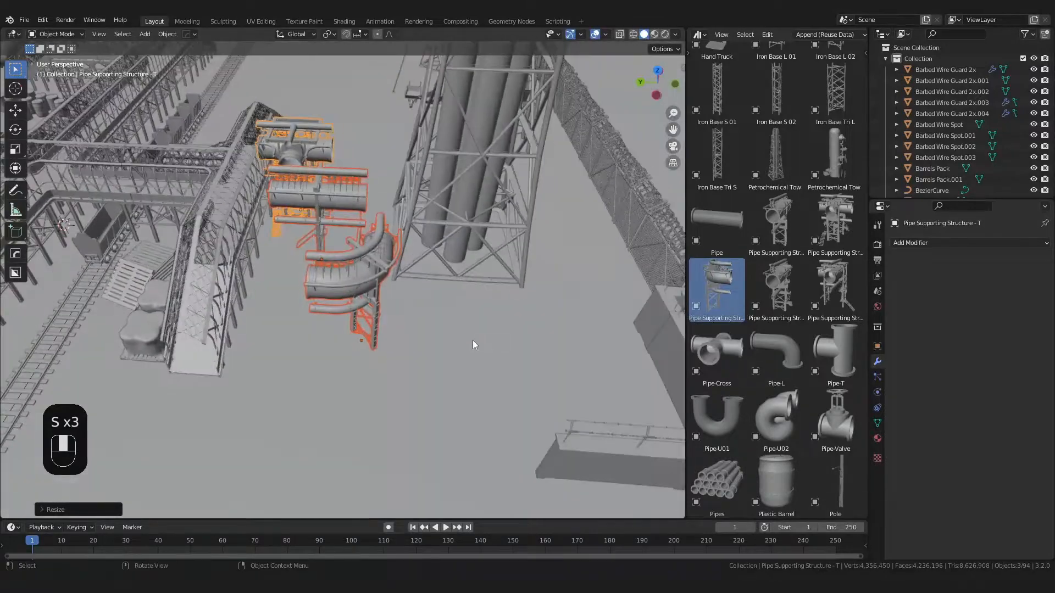
Step: Refine the scale of the T, Stand and L pipe supporting structures, using a top view
{"action": "key", "text": "KP_7"}
{"action": "scroll", "coordinate": [477, 330], "scroll_direction": "down", "scroll_amount": 1}
{"action": "middle_click_drag", "start_coordinate": [497, 275], "coordinate": [485, 308], "text": "shift"}
{"action": "scroll", "coordinate": [450, 423], "scroll_direction": "down", "scroll_amount": 4}
{"action": "left_click", "coordinate": [484, 308], "text": "shift"}
{"action": "left_click", "coordinate": [497, 324], "text": "shift"}
{"action": "scroll", "coordinate": [497, 325], "scroll_direction": "up", "scroll_amount": 4}
{"action": "key", "text": "s"}
{"action": "middle_click_drag", "start_coordinate": [603, 353], "coordinate": [439, 352], "text": "shift"}
{"action": "left_click", "coordinate": [473, 269]}
{"action": "key", "text": "s"}
{"action": "left_click", "coordinate": [452, 204]}
{"action": "key", "text": "s"}
{"action": "left_click", "coordinate": [508, 271]}
{"action": "middle_click_drag", "start_coordinate": [440, 351], "coordinate": [456, 290], "text": "shift"}
Step: Move the pipe supporting structures along X to the open ground beside the corridor and railway
{"action": "key", "text": "g"}
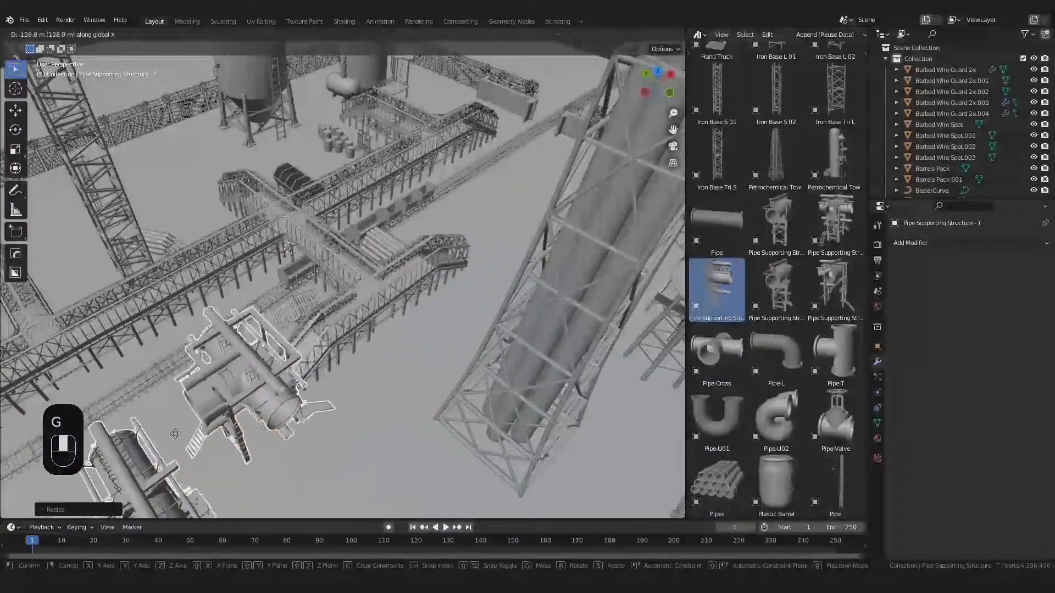
{"action": "left_click", "coordinate": [327, 376]}
{"action": "scroll", "coordinate": [340, 349], "scroll_direction": "down", "scroll_amount": 4}
Step: Align the pipe supporting structures at one point by snapping the 3D cursor to one and the others, including the L, to the cursor
{"action": "left_click", "coordinate": [360, 380]}
{"action": "left_click", "coordinate": [309, 372]}
{"action": "key", "text": "shift+s"}
{"action": "left_click", "coordinate": [311, 312]}
{"action": "left_click", "coordinate": [280, 424]}
{"action": "key", "text": "shift+s"}
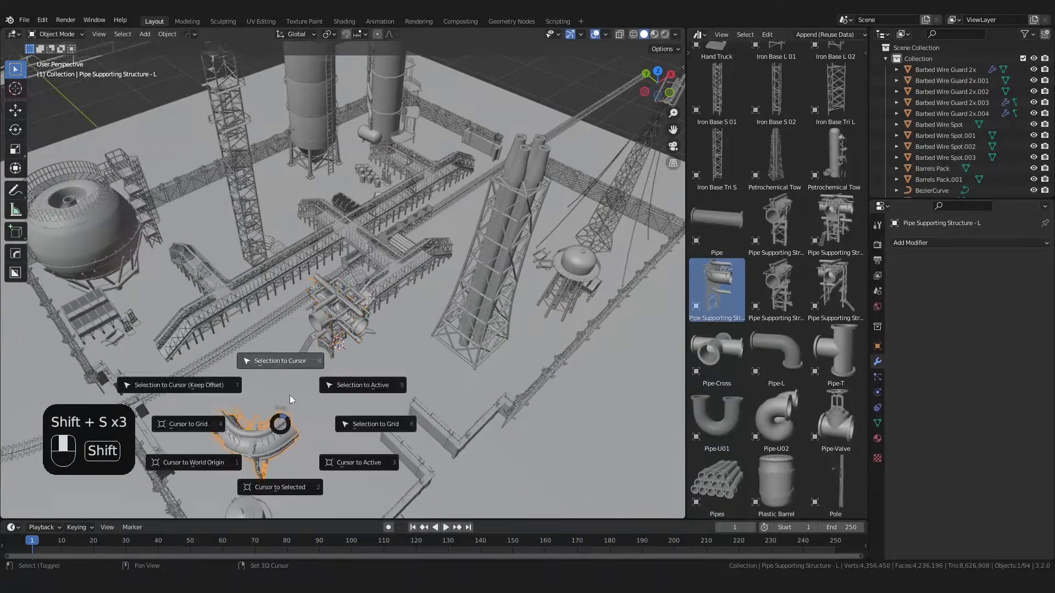
{"action": "left_click", "coordinate": [291, 359]}
Step: In a top view, move the L-shaped supporting structure so its pipe end meets the T structure's side branch
{"action": "key", "text": "KP_7"}
{"action": "scroll", "coordinate": [477, 188], "scroll_direction": "up", "scroll_amount": 2}
{"action": "key", "text": "g"}
{"action": "left_click", "coordinate": [226, 344]}
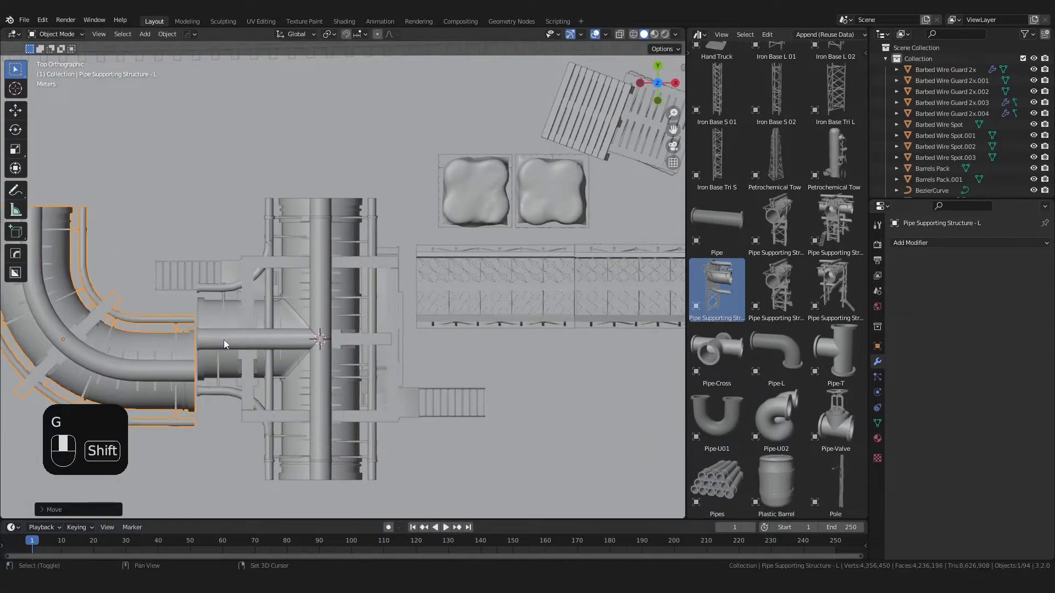
Step: Fine-tune the position of the L-shaped supporting structure so its pipe end meets the T structure's side branch exactly
{"action": "middle_click_drag", "start_coordinate": [226, 344], "coordinate": [318, 313], "text": "shift"}
{"action": "scroll", "coordinate": [319, 313], "scroll_direction": "up", "scroll_amount": 5}
{"action": "key", "text": "g"}
{"action": "left_click", "coordinate": [510, 406]}
{"action": "scroll", "coordinate": [514, 403], "scroll_direction": "down", "scroll_amount": 6}
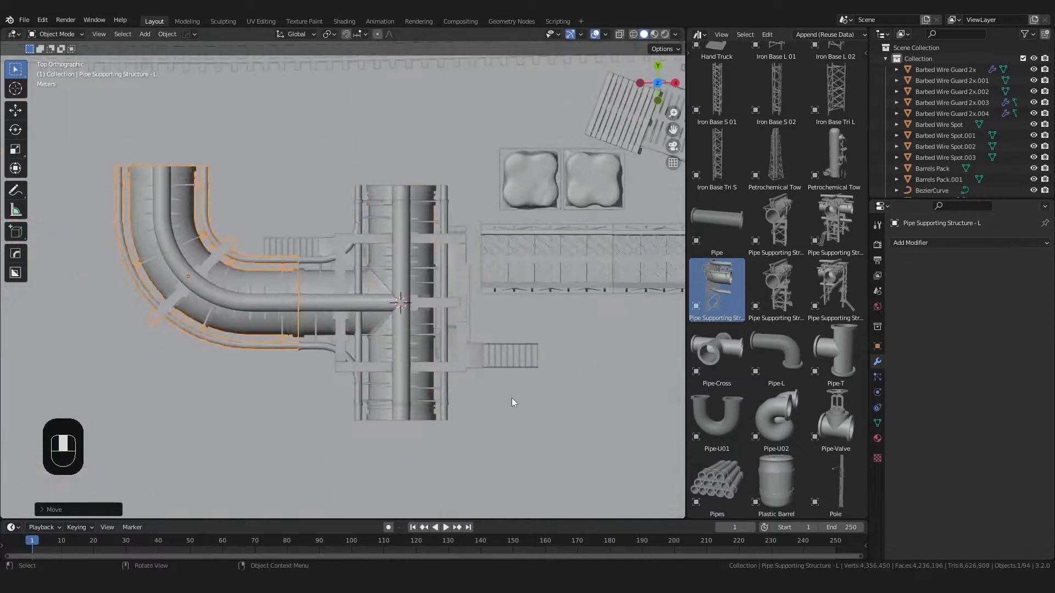
Step: Move the Stand pipe supporting structure along Y until its end joins one end of the T structure's main pipe
{"action": "left_click", "coordinate": [449, 369]}
{"action": "key", "text": "g"}
{"action": "right_click", "coordinate": [558, 361]}
{"action": "scroll", "coordinate": [550, 351], "scroll_direction": "down", "scroll_amount": 4}
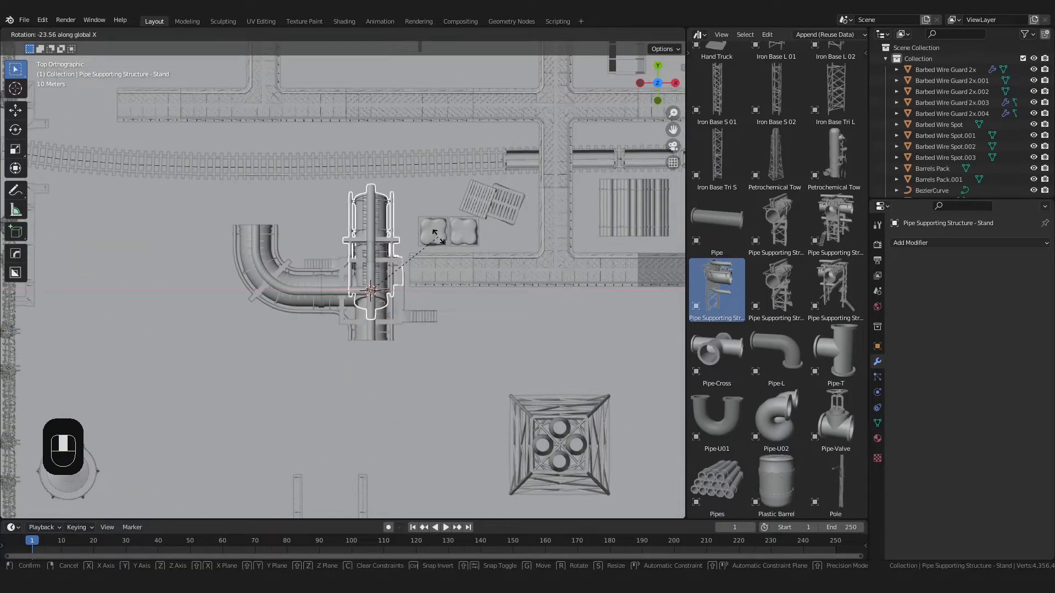
{"action": "scroll", "coordinate": [379, 236], "scroll_direction": "up", "scroll_amount": 9}
{"action": "middle_click_drag", "start_coordinate": [369, 242], "coordinate": [349, 251], "text": "shift"}
{"action": "scroll", "coordinate": [343, 329], "scroll_direction": "up", "scroll_amount": 3}
{"action": "key", "text": "g"}
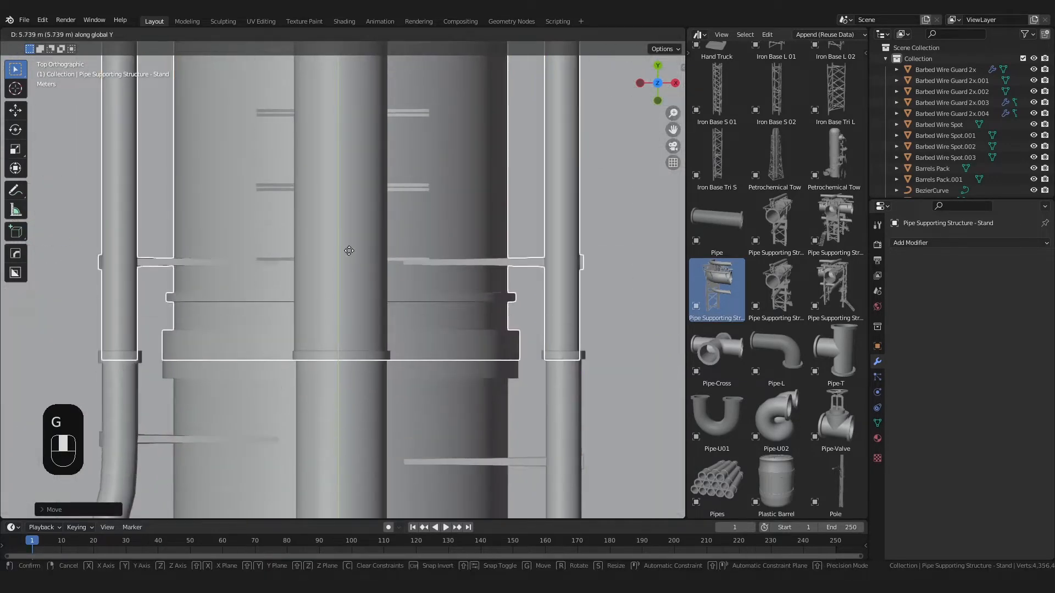
{"action": "left_click", "coordinate": [378, 167]}
Step: Duplicate the Stand structure along Y and align the copy with the opposite end of the T structure's main pipe
{"action": "scroll", "coordinate": [378, 167], "scroll_direction": "down", "scroll_amount": 8}
{"action": "key", "text": "shift+d"}
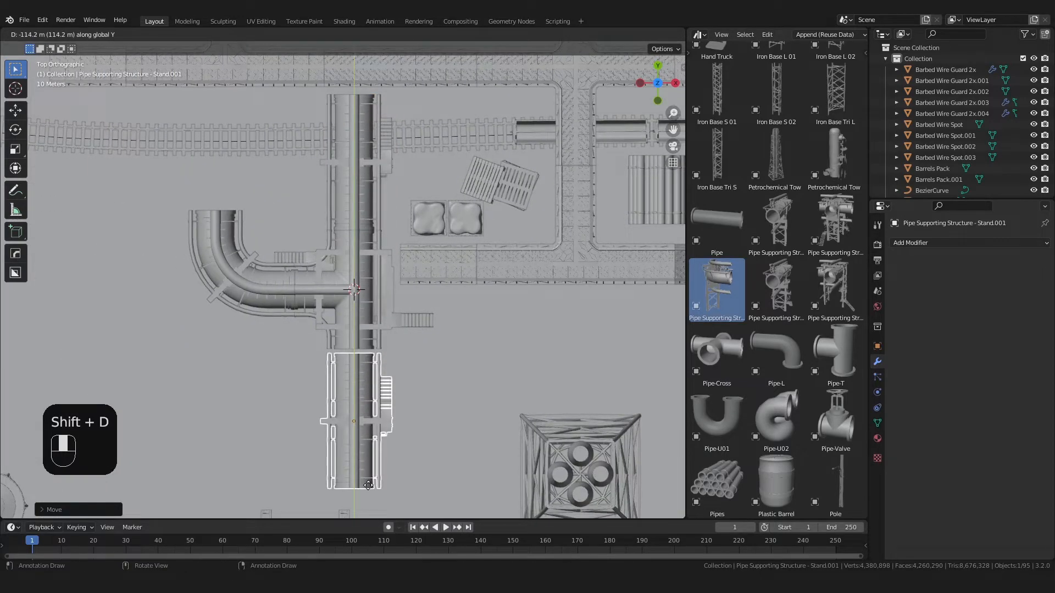
{"action": "left_click", "coordinate": [372, 480]}
{"action": "middle_click_drag", "start_coordinate": [382, 434], "coordinate": [387, 368], "text": "shift"}
{"action": "scroll", "coordinate": [397, 333], "scroll_direction": "up", "scroll_amount": 12}
{"action": "key", "text": "g"}
{"action": "middle_click_drag", "start_coordinate": [398, 333], "coordinate": [561, 235]}
{"action": "left_click", "coordinate": [395, 352]}
Step: Add an Array modifier to the Stand copy with a count of 3 and relative offset factors X 0 and Y -1
{"action": "scroll", "coordinate": [399, 362], "scroll_direction": "down", "scroll_amount": 12}
{"action": "key", "text": "q"}
{"action": "mouse_move", "coordinate": [417, 214]}
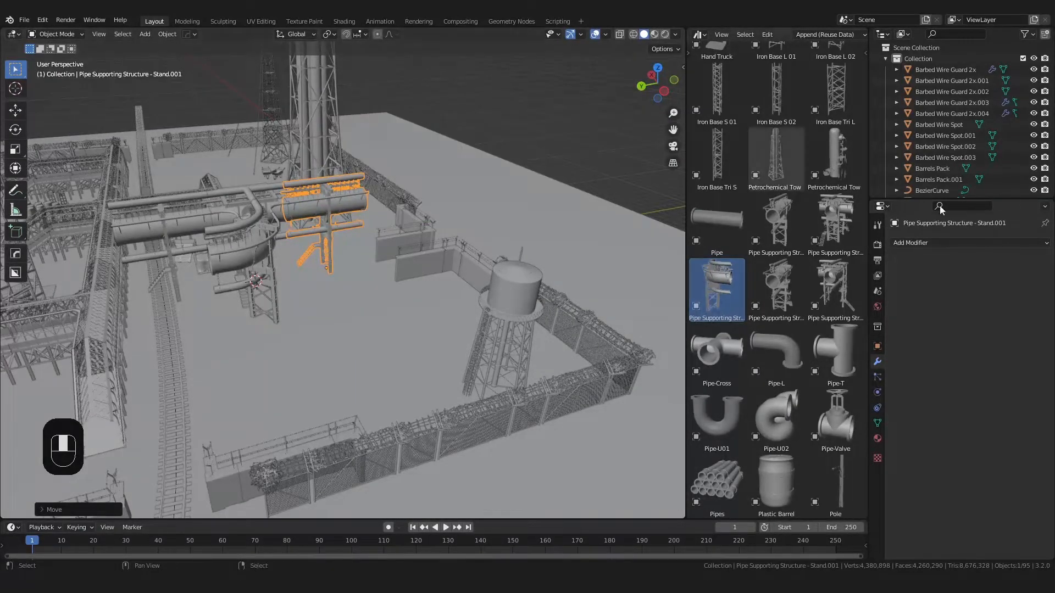
{"action": "left_click", "coordinate": [931, 243]}
{"action": "left_click", "coordinate": [853, 271]}
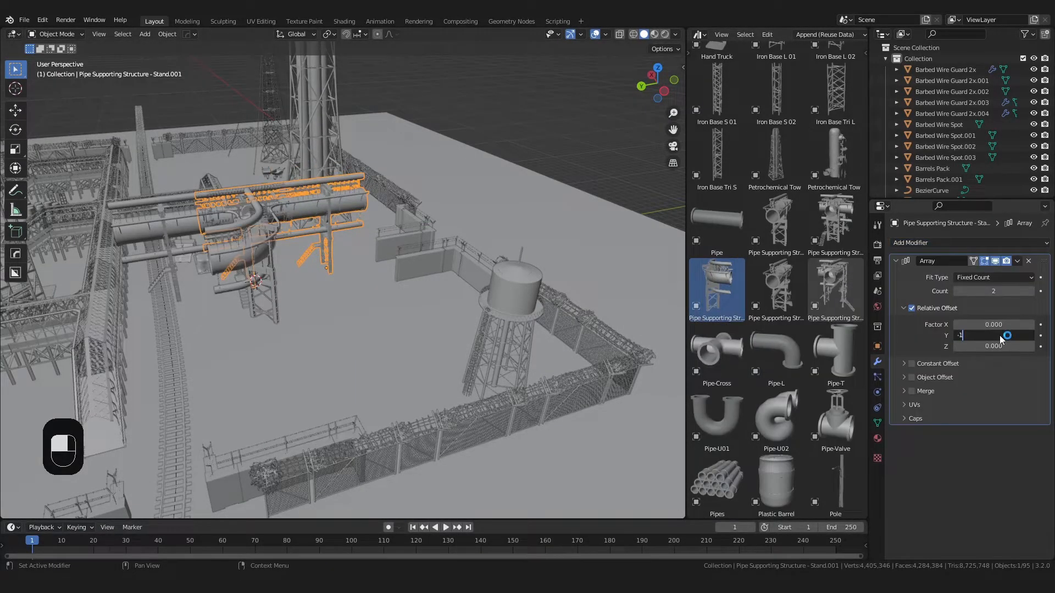
{"action": "left_click", "coordinate": [1030, 291]}
Step: Select the connected pipe supporting structures and move them together across the ground with the Z axis locked
{"action": "middle_click_drag", "start_coordinate": [599, 283], "coordinate": [405, 299]}
{"action": "scroll", "coordinate": [418, 322], "scroll_direction": "up", "scroll_amount": 5}
{"action": "left_click", "coordinate": [358, 320]}
{"action": "scroll", "coordinate": [440, 297], "scroll_direction": "down", "scroll_amount": 5}
{"action": "left_click", "coordinate": [404, 299]}
{"action": "left_click", "coordinate": [342, 147], "text": "shift"}
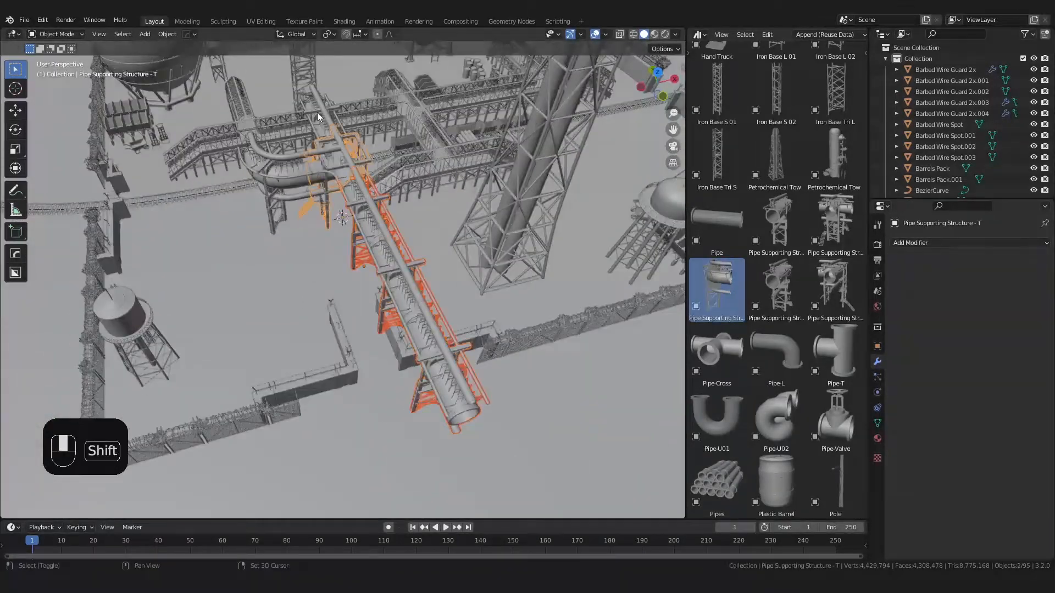
{"action": "scroll", "coordinate": [406, 217], "scroll_direction": "down", "scroll_amount": 2}
{"action": "middle_click_drag", "start_coordinate": [406, 217], "coordinate": [242, 247], "text": "shift"}
{"action": "key", "text": "g"}
{"action": "key", "text": "shift+z"}
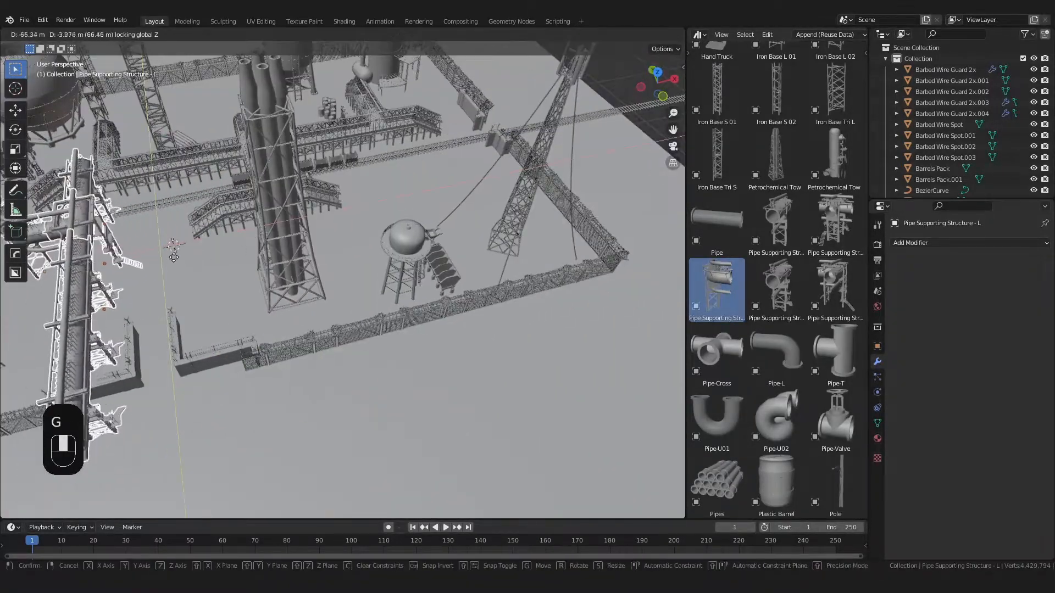
{"action": "left_click", "coordinate": [174, 260]}
{"action": "middle_click_drag", "start_coordinate": [174, 260], "coordinate": [269, 292], "text": "shift"}
{"action": "middle_click_drag", "start_coordinate": [269, 292], "coordinate": [404, 361]}
{"action": "left_click", "coordinate": [291, 311]}
{"action": "left_click", "coordinate": [540, 346]}
{"action": "key", "text": "shift+d"}
{"action": "key", "text": "x"}
{"action": "left_click", "coordinate": [541, 347]}
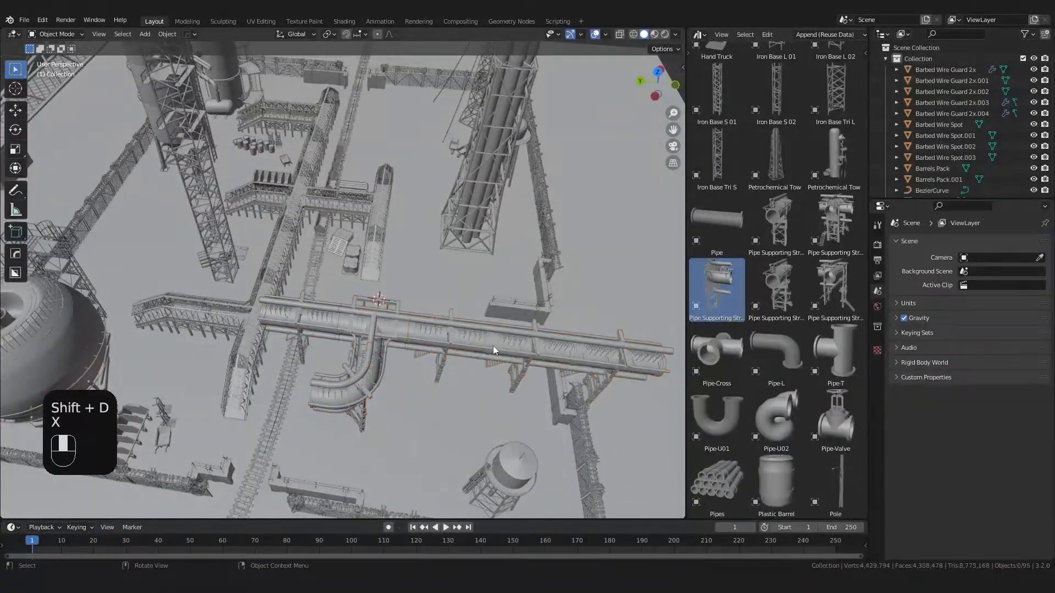
Step: Add an Array modifier to the original Stand structure with relative offset factors X 0 and Y 1 and a count of 3
{"action": "left_click", "coordinate": [307, 318]}
{"action": "left_click", "coordinate": [1011, 241]}
{"action": "left_click", "coordinate": [824, 266]}
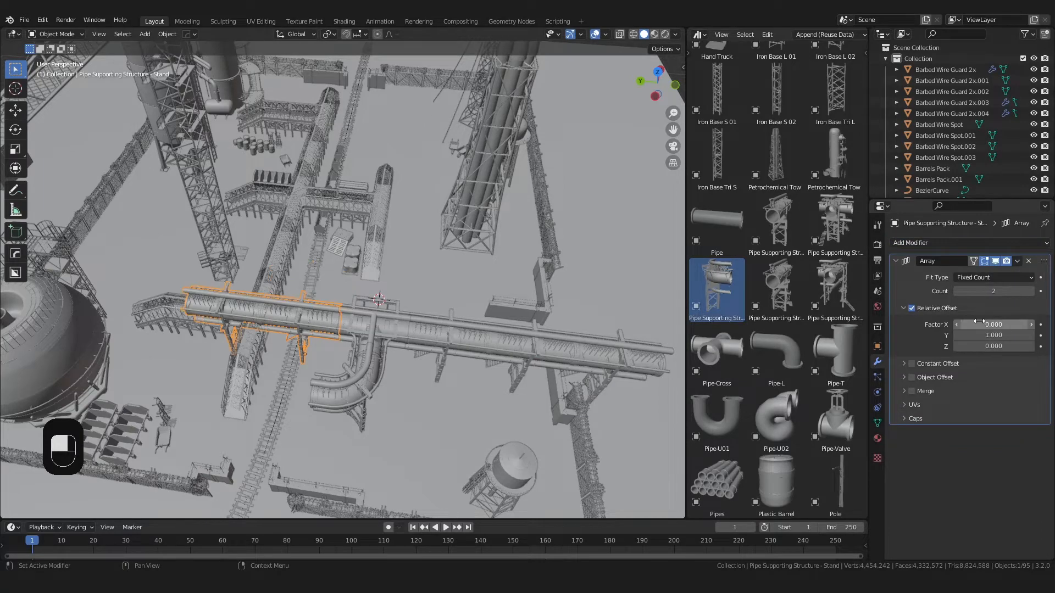
Step: Select both arrayed stand runs with the T and L structures and move the assembly along X toward the spherical tank's side
{"action": "middle_click_drag", "start_coordinate": [416, 314], "coordinate": [383, 317]}
{"action": "left_click", "coordinate": [340, 336], "text": "shift"}
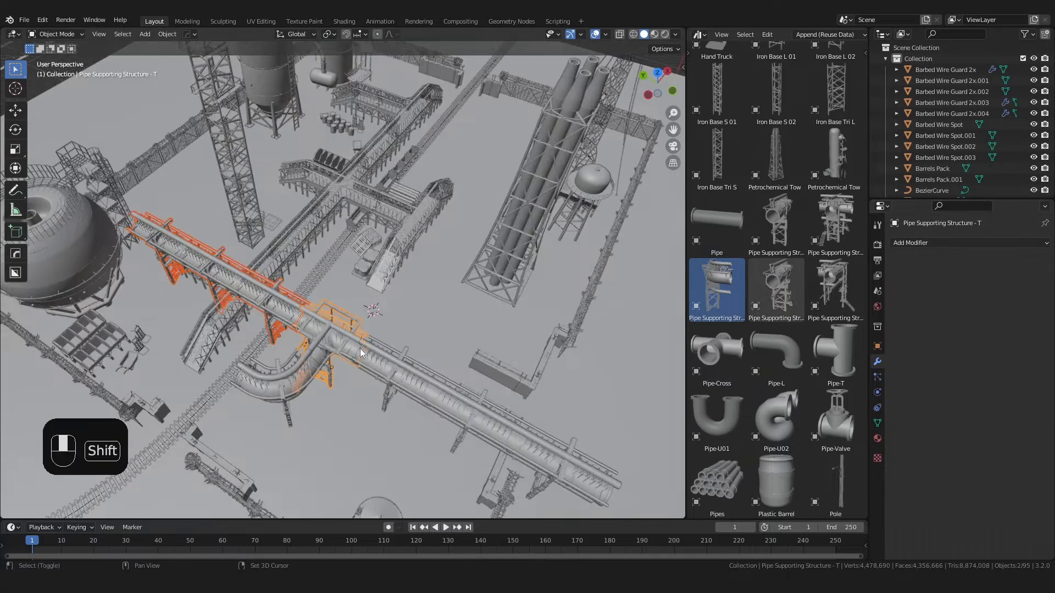
{"action": "left_click", "coordinate": [402, 381], "text": "shift"}
{"action": "left_click", "coordinate": [279, 390], "text": "shift"}
{"action": "key", "text": "g"}
{"action": "middle_click_drag", "start_coordinate": [288, 383], "coordinate": [296, 351]}
{"action": "left_click", "coordinate": [312, 363]}
{"action": "key", "text": "g"}
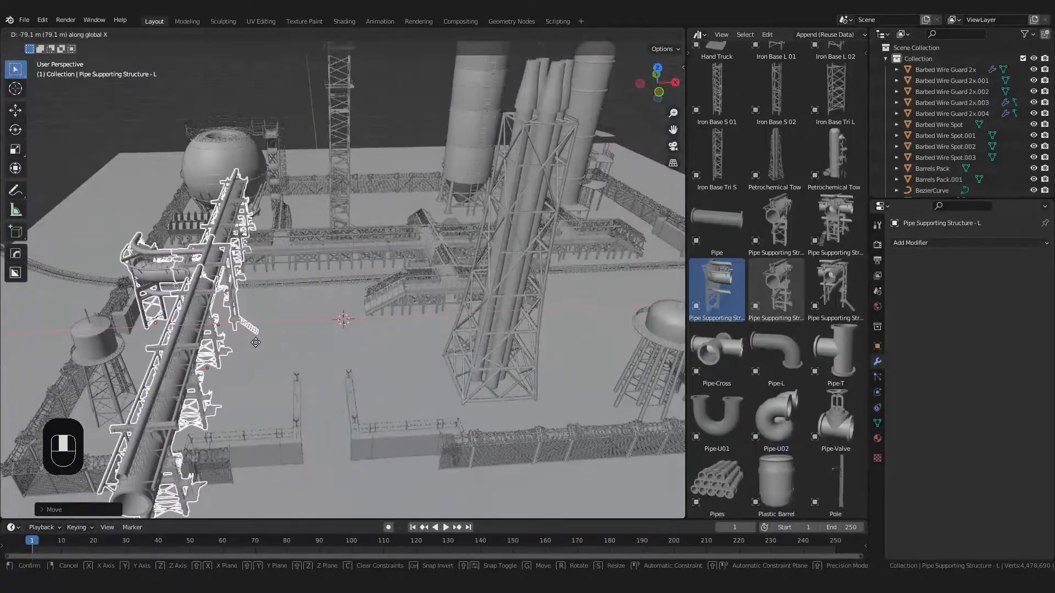
{"action": "left_click", "coordinate": [251, 342]}
Step: Rotate the pipe assembly 180 degrees about Z and move it so the main line runs up to the spherical tank
{"action": "type", "text": "rz180"}
{"action": "key", "text": "Return"}
{"action": "middle_click_drag", "start_coordinate": [251, 342], "coordinate": [302, 355]}
{"action": "key", "text": "g"}
{"action": "left_click", "coordinate": [276, 342]}
Step: Place the 3D cursor at the origin of the stand run by the spherical tank and view the run's transform values
{"action": "left_click", "coordinate": [314, 360]}
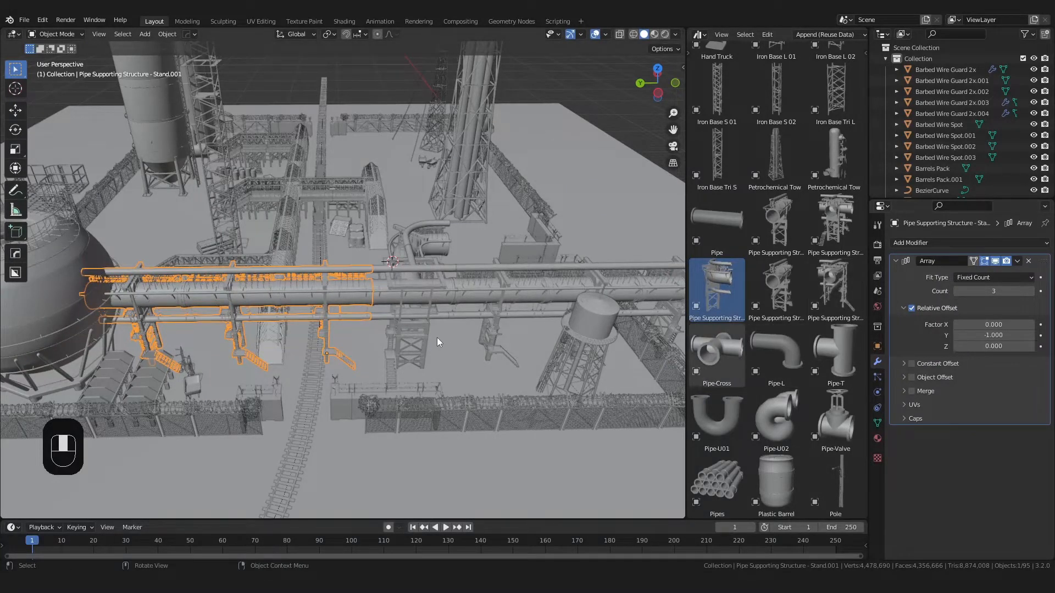
{"action": "right_click", "coordinate": [326, 353], "text": "shift"}
{"action": "key", "text": "n"}
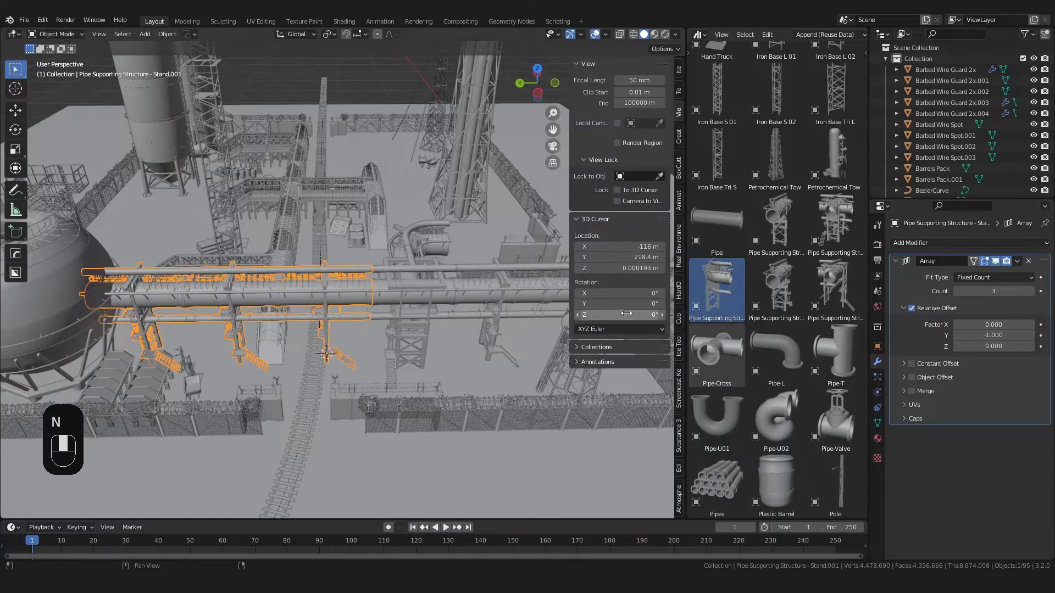
{"action": "left_click", "coordinate": [679, 68]}
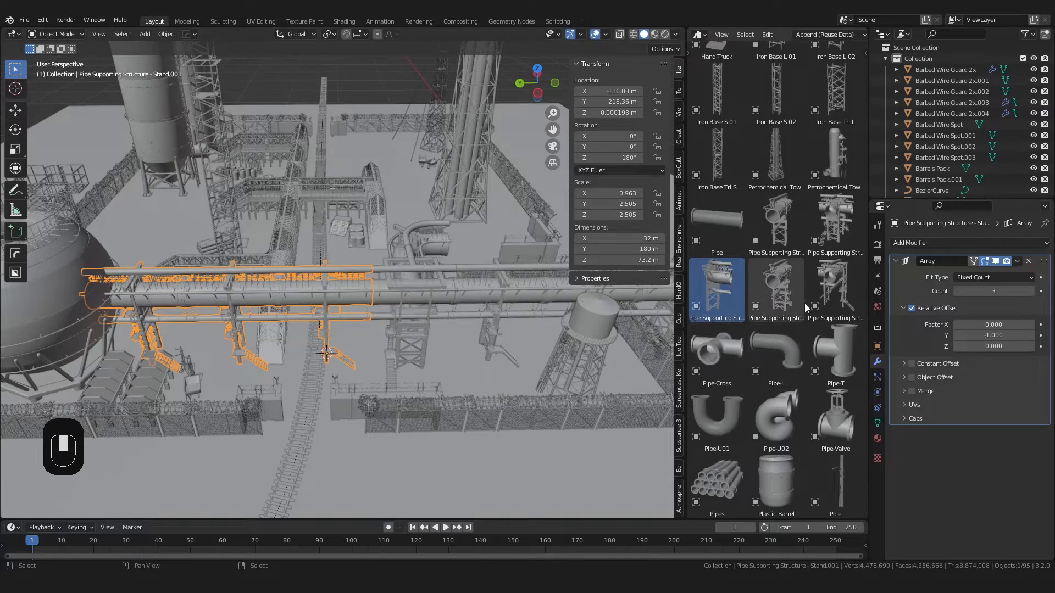
{"action": "middle_click_drag", "start_coordinate": [553, 275], "coordinate": [495, 308]}
{"action": "scroll", "coordinate": [495, 308], "scroll_direction": "down", "scroll_amount": 4}
{"action": "key", "text": "n"}
Step: Duplicate the L-shaped supporting structure and rotate the copy so it forms the opposite bend
{"action": "middle_click_drag", "start_coordinate": [495, 307], "coordinate": [459, 329], "text": "shift"}
{"action": "left_click", "coordinate": [454, 401]}
{"action": "left_click", "coordinate": [339, 283]}
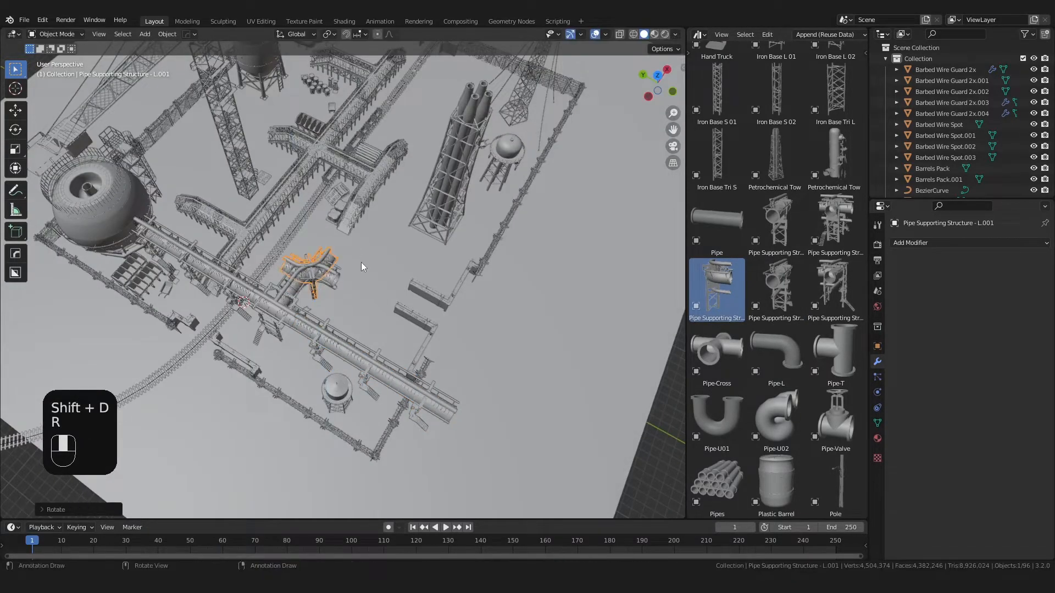
Step: In a top view, align the L copy's pipe end with the open end of the original L structure
{"action": "key", "text": "KP_7"}
{"action": "scroll", "coordinate": [362, 266], "scroll_direction": "up", "scroll_amount": 3}
{"action": "key", "text": "g"}
{"action": "scroll", "coordinate": [417, 285], "scroll_direction": "up", "scroll_amount": 7}
{"action": "middle_click_drag", "start_coordinate": [352, 355], "coordinate": [385, 346], "text": "shift"}
{"action": "key", "text": "g"}
{"action": "left_click", "coordinate": [428, 220]}
{"action": "scroll", "coordinate": [427, 220], "scroll_direction": "up", "scroll_amount": 4}
{"action": "middle_click_drag", "start_coordinate": [428, 219], "coordinate": [395, 342], "text": "shift"}
{"action": "key", "text": "g"}
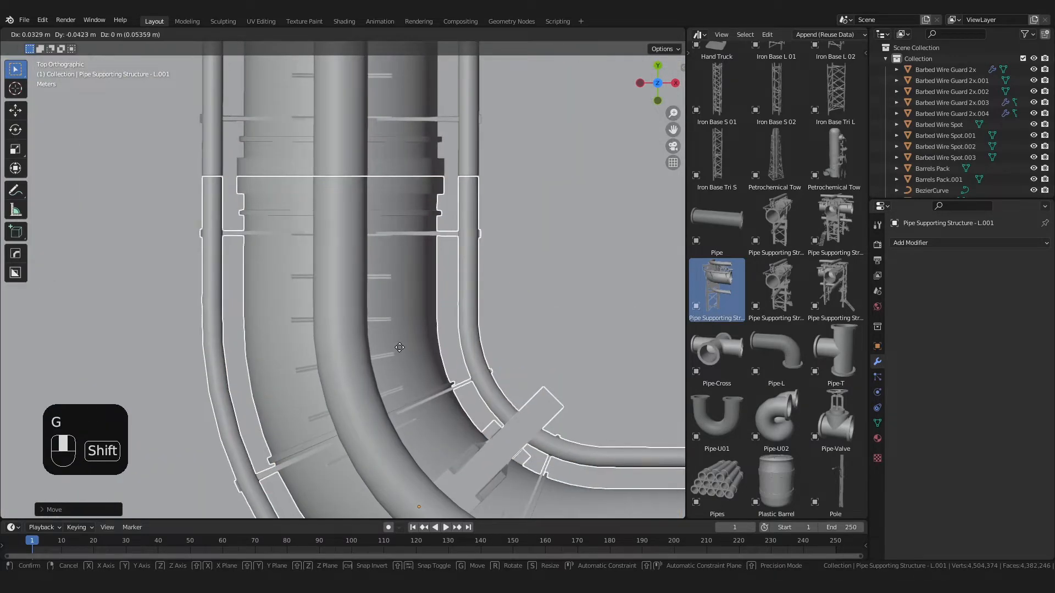
{"action": "left_click", "coordinate": [400, 347]}
{"action": "scroll", "coordinate": [399, 347], "scroll_direction": "down", "scroll_amount": 8}
Step: Duplicate the three-piece stand run near the small water tower and rotate the copy 90 degrees about Z
{"action": "middle_click_drag", "start_coordinate": [472, 308], "coordinate": [505, 220]}
{"action": "scroll", "coordinate": [494, 231], "scroll_direction": "down", "scroll_amount": 5}
{"action": "middle_click_drag", "start_coordinate": [470, 268], "coordinate": [441, 377], "text": "shift"}
{"action": "left_click", "coordinate": [507, 296]}
{"action": "middle_click_drag", "start_coordinate": [513, 302], "coordinate": [552, 325]}
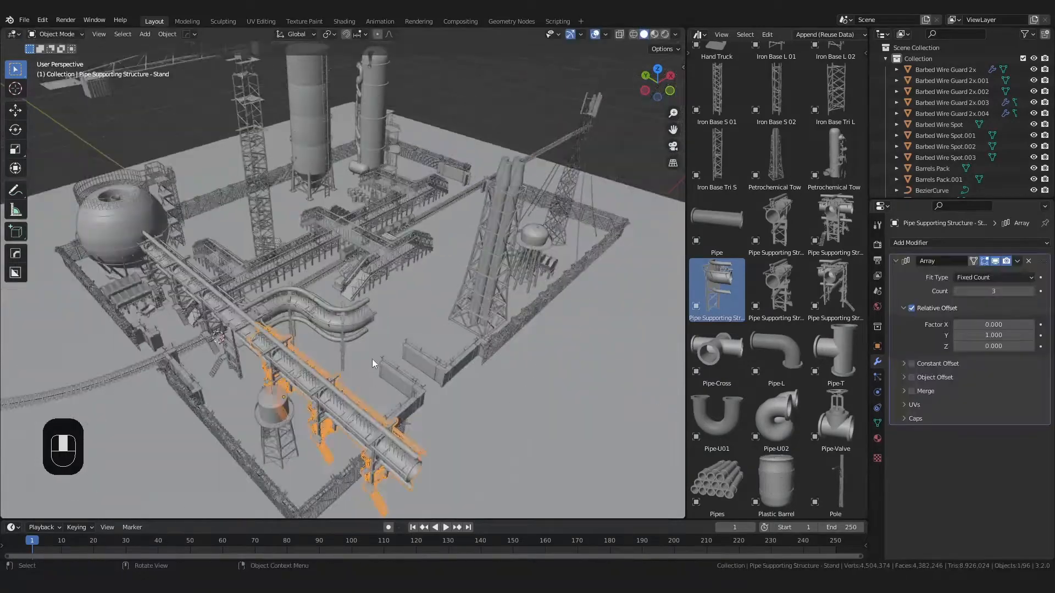
{"action": "key", "text": "shift+d"}
{"action": "type", "text": "r"}
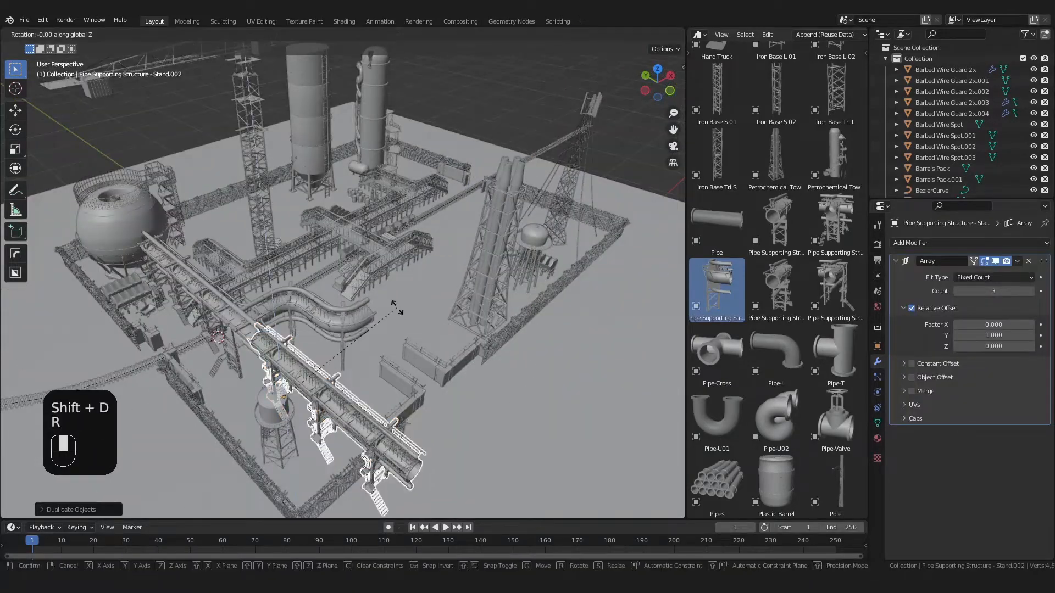
{"action": "type", "text": "90"}
{"action": "left_click", "coordinate": [398, 311]}
Step: In a top view, move the rotated stand run so its end joins the open end of the second L structure
{"action": "key", "text": "KP_7"}
{"action": "middle_click_drag", "start_coordinate": [339, 377], "coordinate": [424, 332], "text": "shift"}
{"action": "scroll", "coordinate": [341, 276], "scroll_direction": "up", "scroll_amount": 2}
{"action": "key", "text": "g"}
{"action": "left_click", "coordinate": [499, 292]}
{"action": "scroll", "coordinate": [424, 331], "scroll_direction": "up", "scroll_amount": 7}
{"action": "key", "text": "g"}
{"action": "middle_click", "coordinate": [445, 355]}
{"action": "left_click", "coordinate": [298, 310]}
{"action": "scroll", "coordinate": [297, 309], "scroll_direction": "up", "scroll_amount": 3}
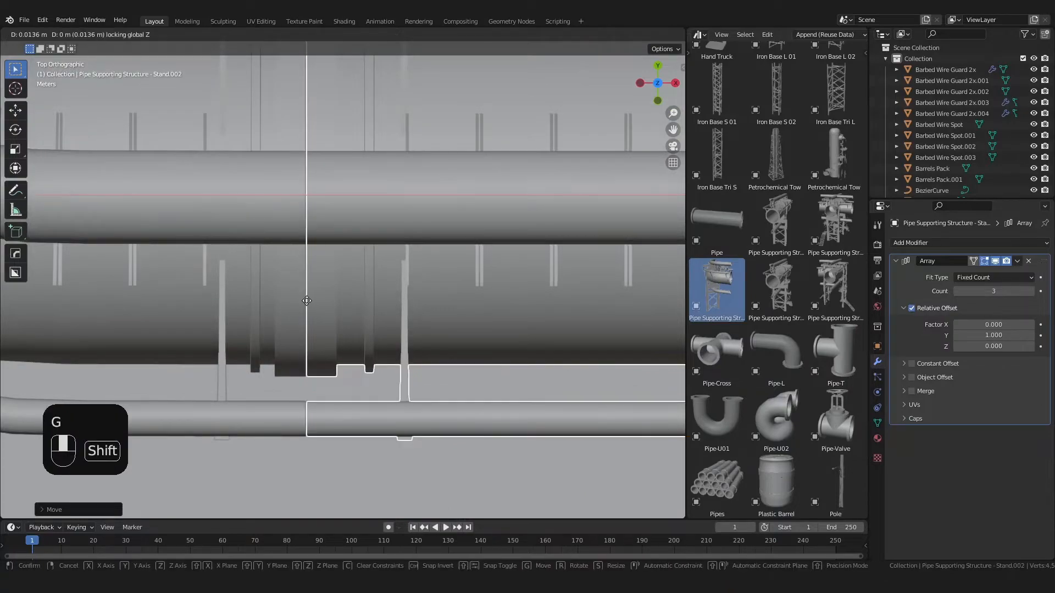
{"action": "left_click", "coordinate": [307, 301]}
{"action": "scroll", "coordinate": [335, 335], "scroll_direction": "down", "scroll_amount": 12}
Step: Set the rotated stand run's array count to 5 and duplicate the two L structures to its far end
{"action": "middle_click_drag", "start_coordinate": [353, 368], "coordinate": [208, 324]}
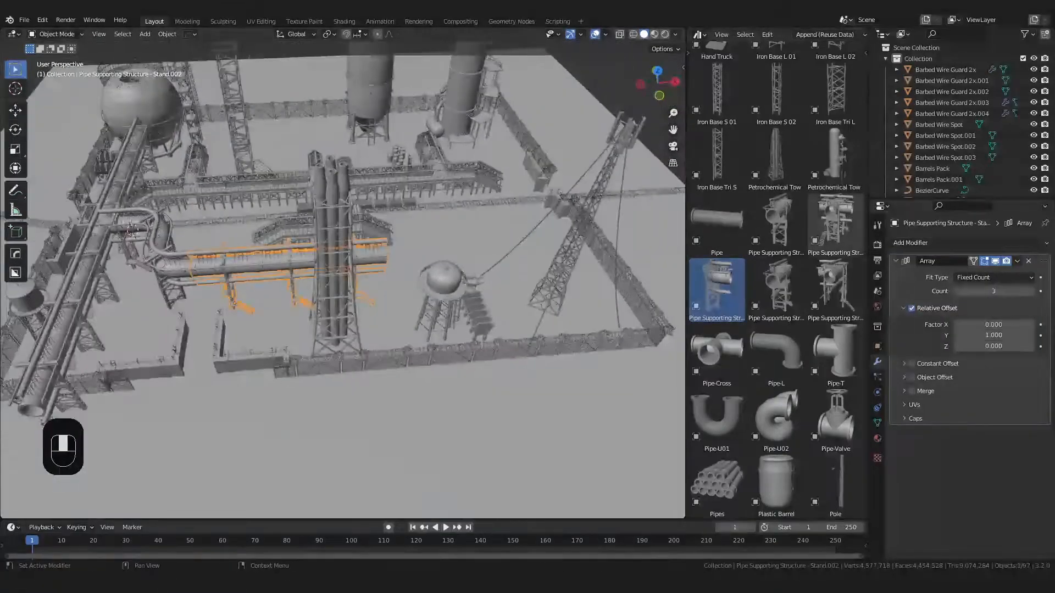
{"action": "left_click", "coordinate": [159, 270], "text": "shift"}
{"action": "key", "text": "shift+d"}
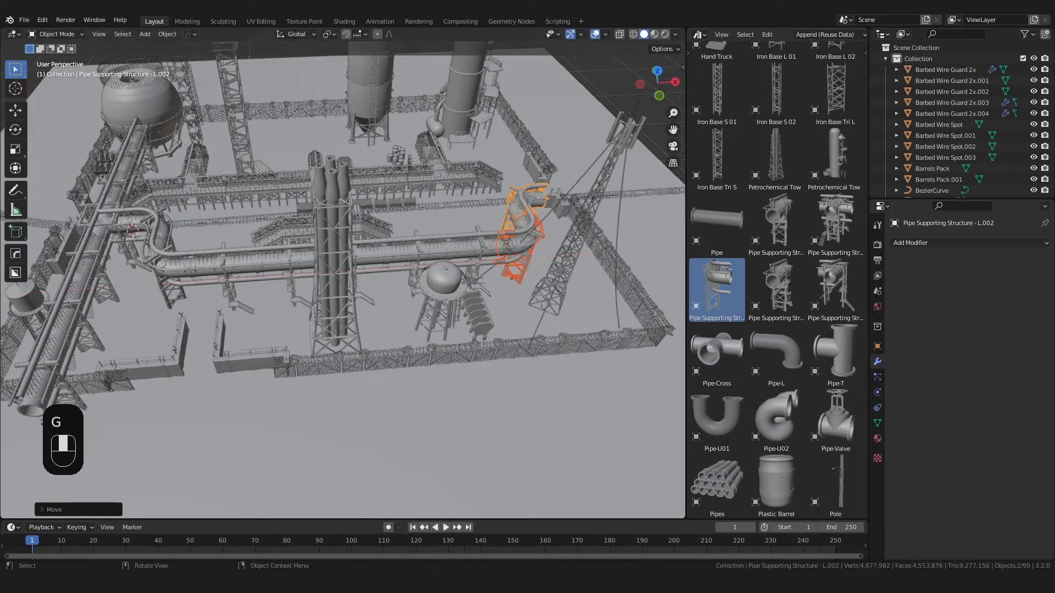
Step: In a top view, move the duplicated L bends along X until they join the end of the five-piece stand run
{"action": "key", "text": "KP_Decimal"}
{"action": "key", "text": "KP_7"}
{"action": "key", "text": "KP_Decimal"}
{"action": "key", "text": "KP_7"}
{"action": "middle_click_drag", "start_coordinate": [242, 327], "coordinate": [346, 204], "text": "shift"}
{"action": "scroll", "coordinate": [352, 220], "scroll_direction": "up", "scroll_amount": 3}
{"action": "key", "text": "g"}
{"action": "middle_click", "coordinate": [385, 300]}
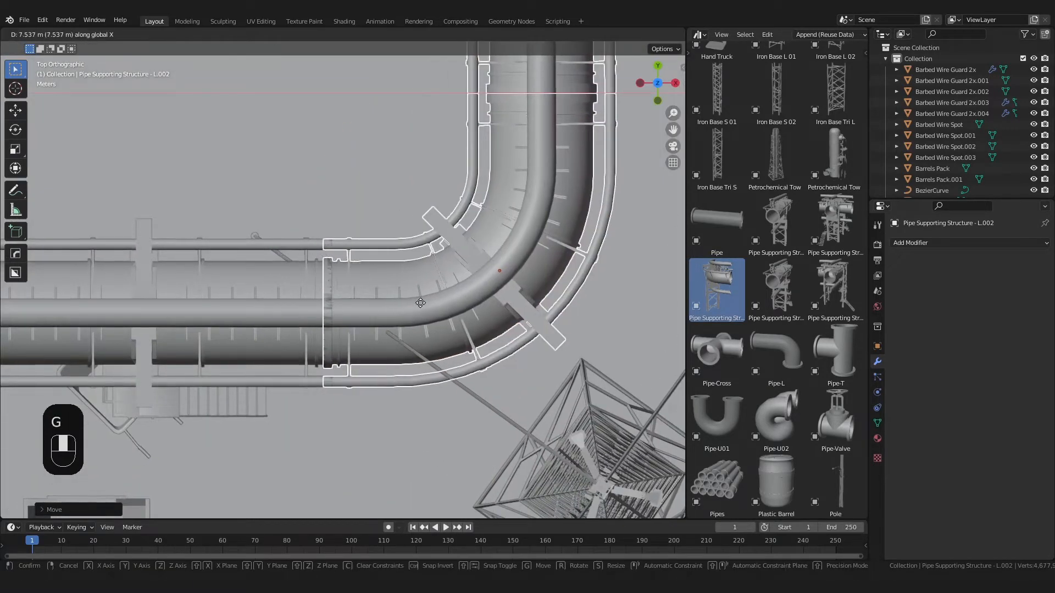
{"action": "left_click", "coordinate": [420, 302]}
{"action": "scroll", "coordinate": [420, 303], "scroll_direction": "up", "scroll_amount": 5}
{"action": "left_click", "coordinate": [315, 272]}
{"action": "scroll", "coordinate": [312, 252], "scroll_direction": "down", "scroll_amount": 15}
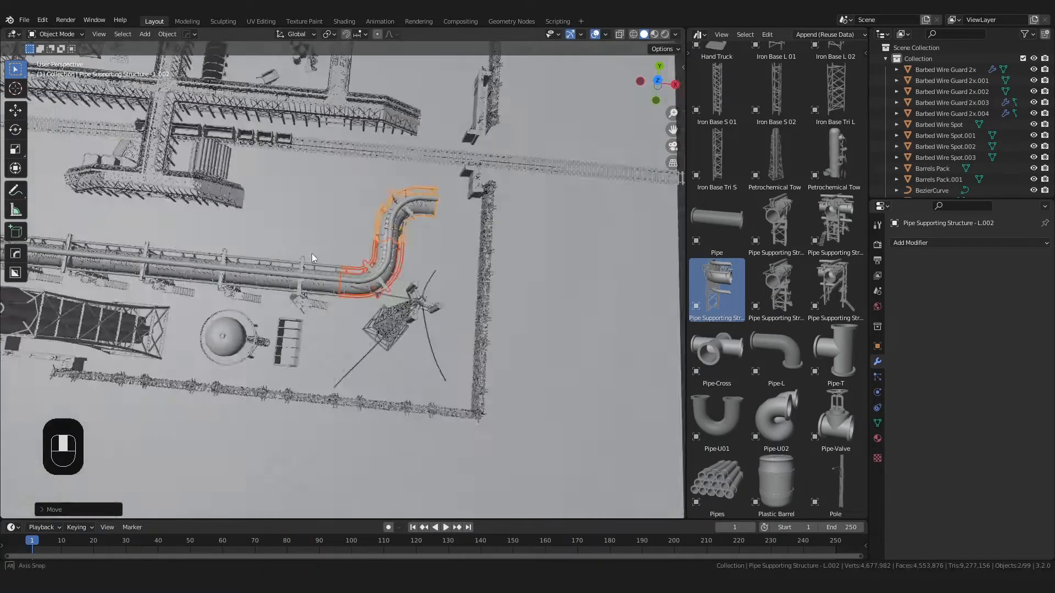
Step: Duplicate the five-piece stand run and align the copy with the last L bend so the line extends out over the fence
{"action": "middle_click_drag", "start_coordinate": [312, 253], "coordinate": [168, 201]}
{"action": "left_click", "coordinate": [340, 212]}
{"action": "middle_click_drag", "start_coordinate": [340, 212], "coordinate": [310, 269]}
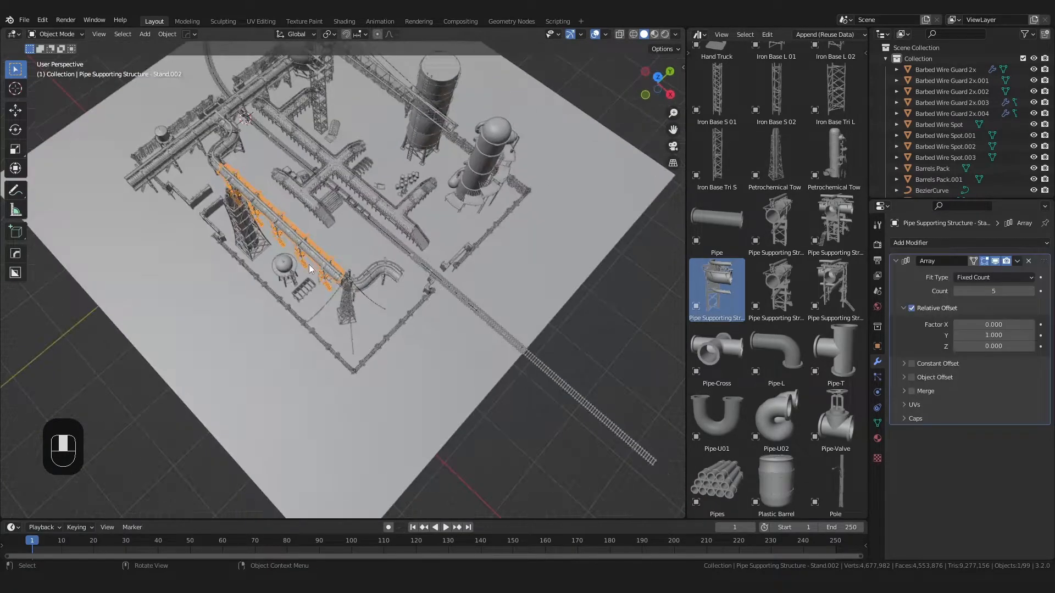
{"action": "key", "text": "KP_7"}
{"action": "scroll", "coordinate": [292, 353], "scroll_direction": "up", "scroll_amount": 8}
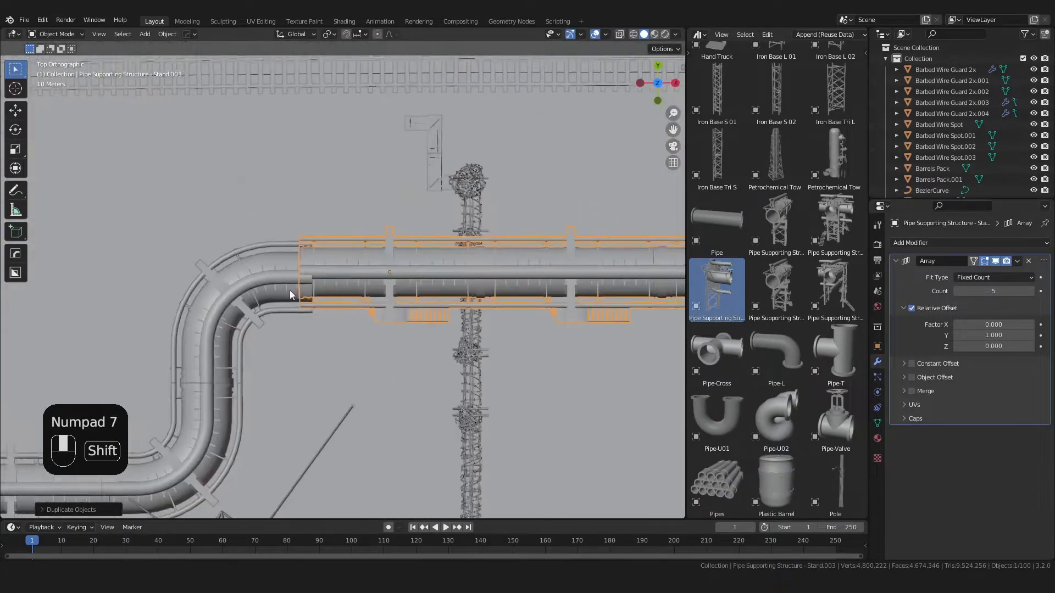
{"action": "key", "text": "g"}
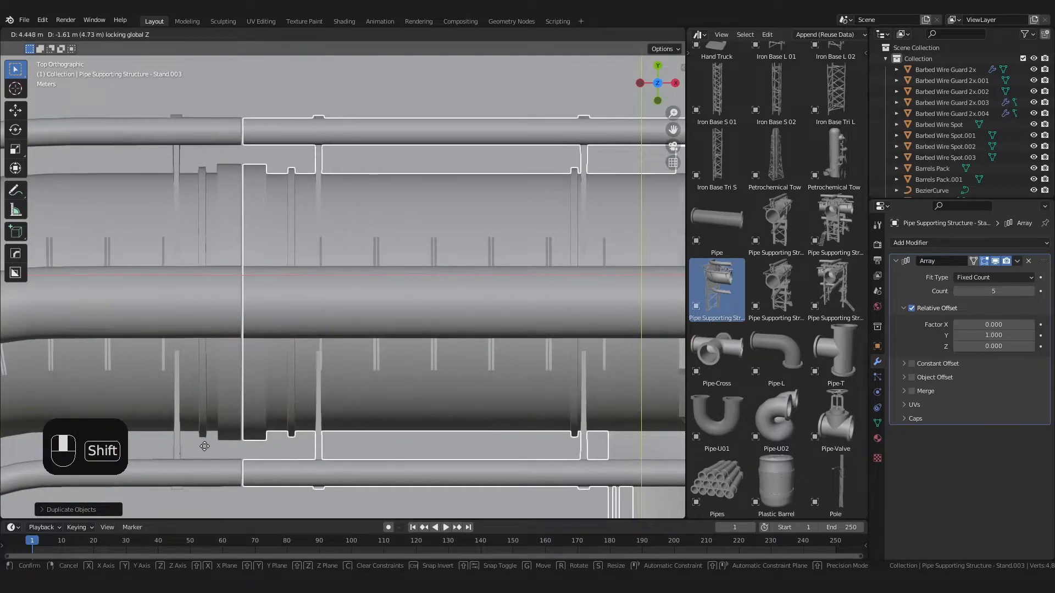
{"action": "left_click", "coordinate": [290, 459]}
{"action": "scroll", "coordinate": [231, 400], "scroll_direction": "down", "scroll_amount": 5}
{"action": "scroll", "coordinate": [274, 263], "scroll_direction": "up", "scroll_amount": 9}
{"action": "scroll", "coordinate": [392, 385], "scroll_direction": "down", "scroll_amount": 10}
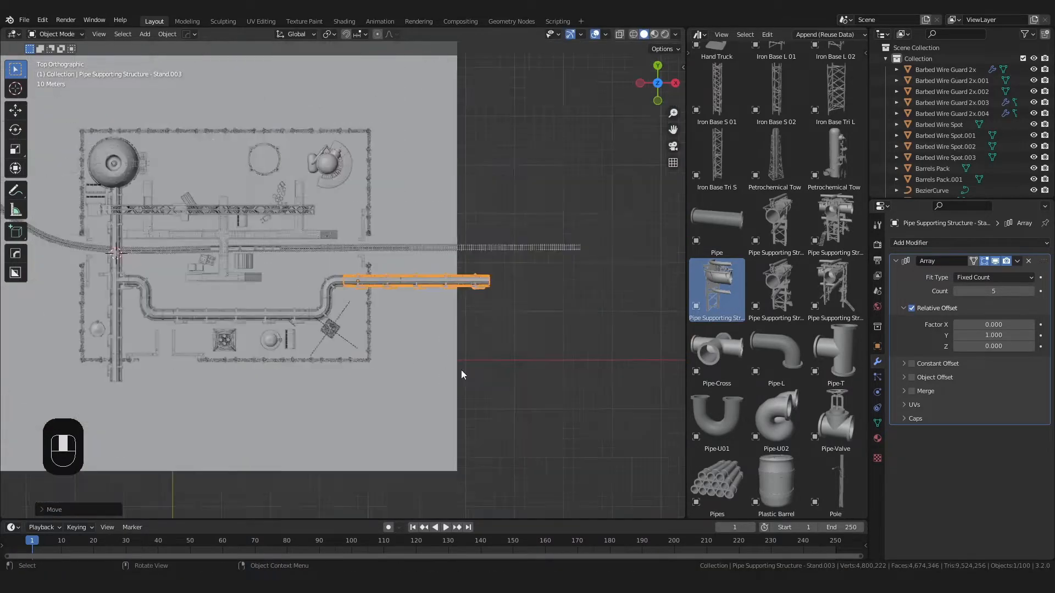
Step: Set the array count of the stand run beside the small water tower to 6 and save the file
{"action": "left_click", "coordinate": [261, 324]}
{"action": "middle_click_drag", "start_coordinate": [426, 398], "coordinate": [243, 358]}
{"action": "key", "text": "ctrl+s"}
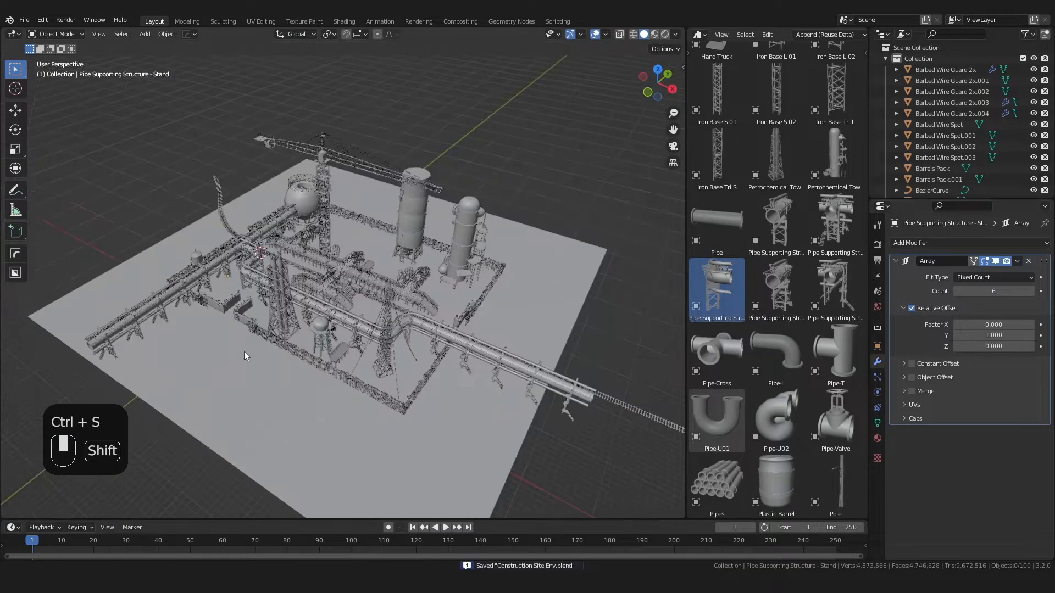
Step: Add a Wire Reel from the asset library and place it on the ground beside the storage unit and wheelbarrows
{"action": "scroll", "coordinate": [274, 373], "scroll_direction": "up", "scroll_amount": 3}
{"action": "scroll", "coordinate": [784, 372], "scroll_direction": "down", "scroll_amount": 8}
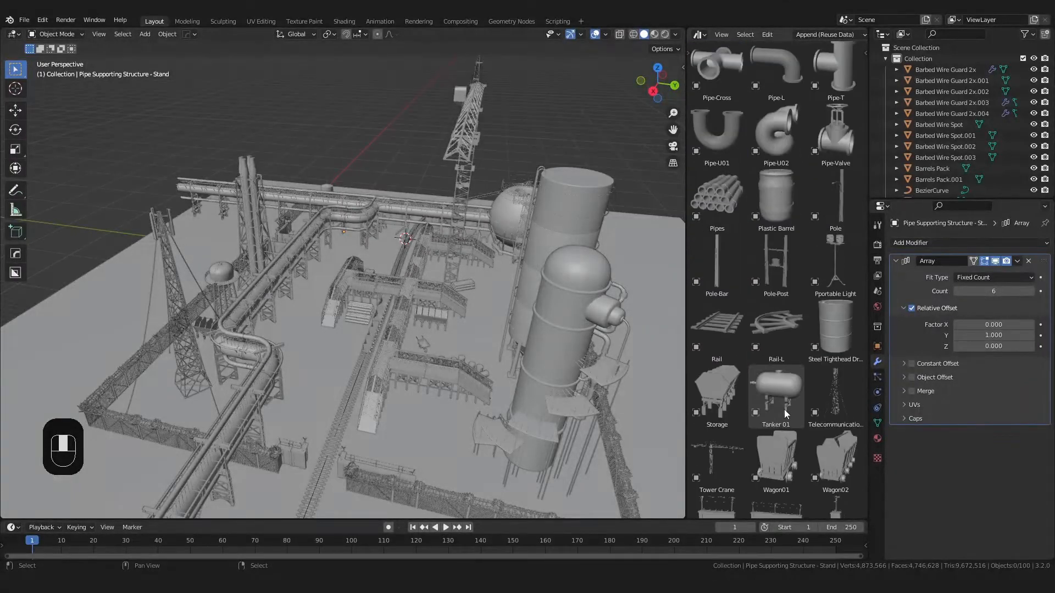
{"action": "scroll", "coordinate": [786, 404], "scroll_direction": "down", "scroll_amount": 5}
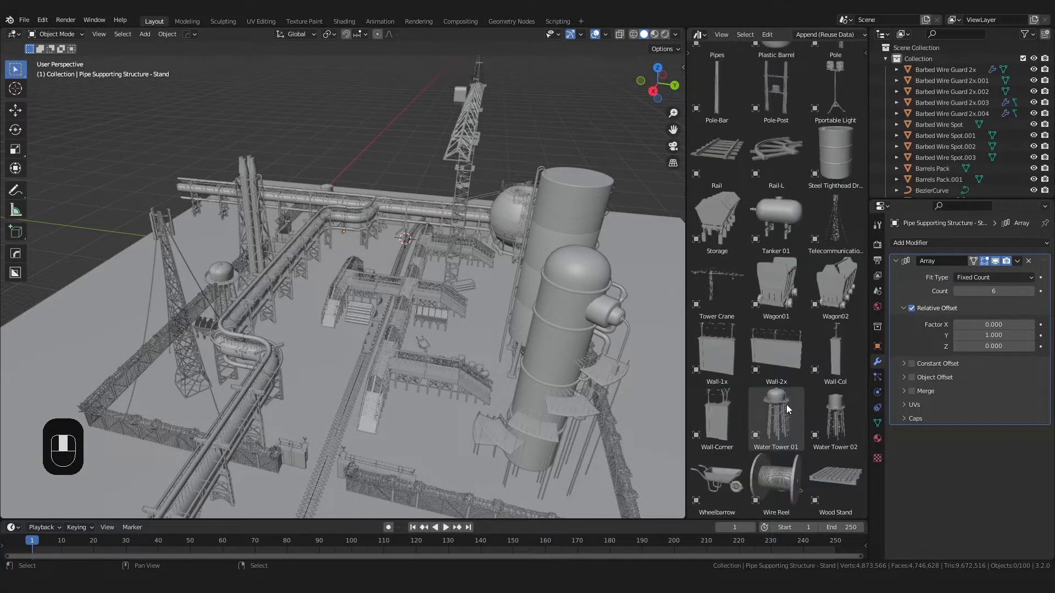
{"action": "left_click_drag", "start_coordinate": [783, 463], "coordinate": [308, 468]}
{"action": "middle_click_drag", "start_coordinate": [157, 398], "coordinate": [408, 453]}
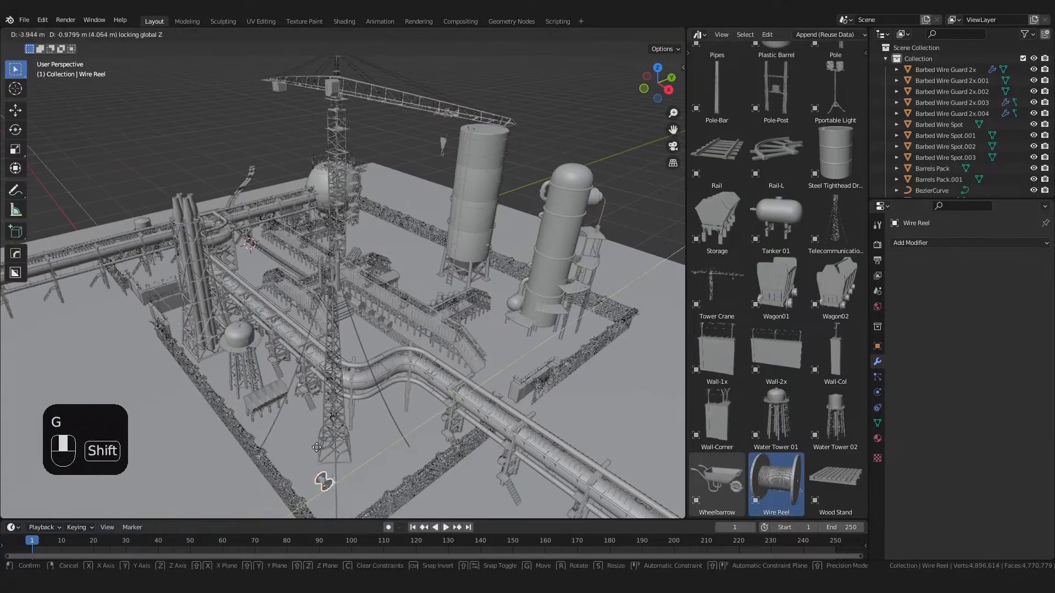
{"action": "key", "text": "KP_Decimal"}
{"action": "scroll", "coordinate": [385, 346], "scroll_direction": "up", "scroll_amount": 3}
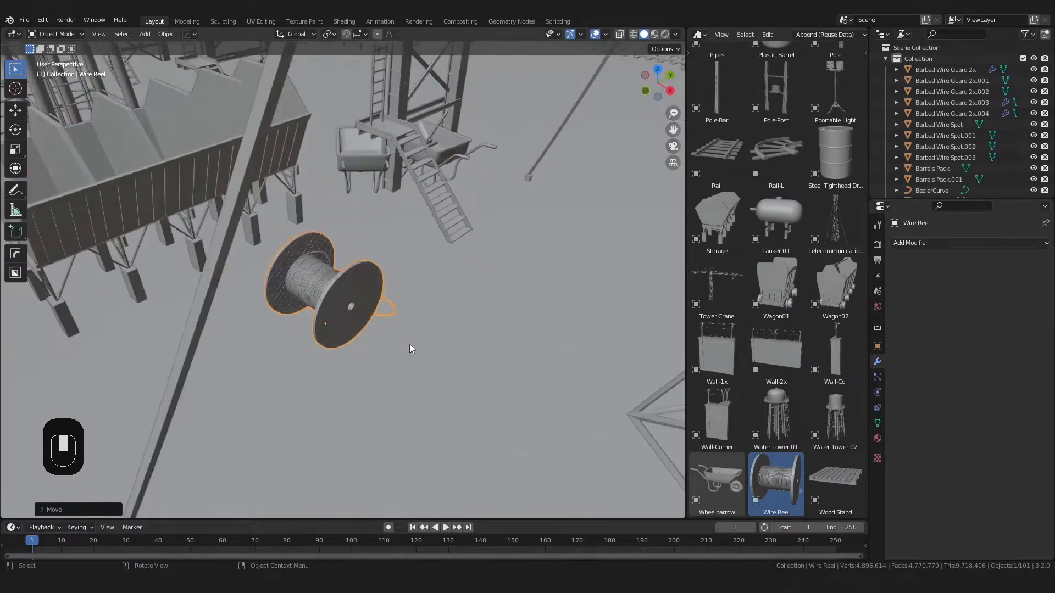
Step: Duplicate the wire reel along Y to set a second reel beside the first
{"action": "key", "text": "shift+d"}
{"action": "key", "text": "y"}
{"action": "left_click", "coordinate": [497, 362]}
Step: In Edit Mode with X-ray on, select the second reel's linked wire geometry and delete it to leave an empty spool
{"action": "key", "text": "Tab"}
{"action": "middle_click_drag", "start_coordinate": [496, 365], "coordinate": [375, 345]}
{"action": "key", "text": "alt+z"}
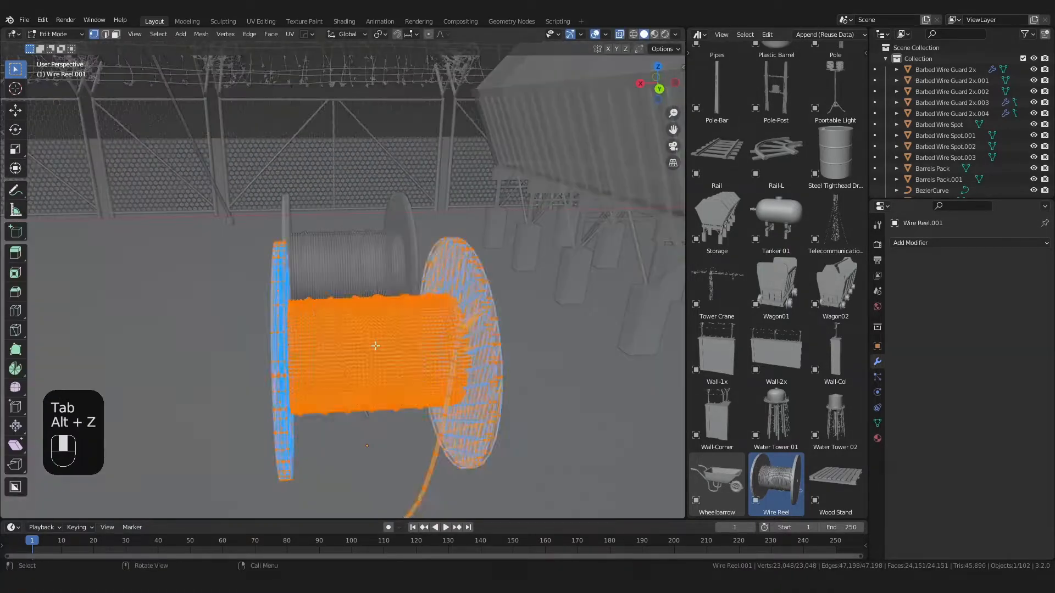
{"action": "left_click", "coordinate": [386, 367]}
{"action": "key", "text": "ctrl+l"}
{"action": "key", "text": "ctrl+l"}
{"action": "key", "text": "Delete"}
{"action": "left_click", "coordinate": [438, 432]}
{"action": "key", "text": "Tab"}
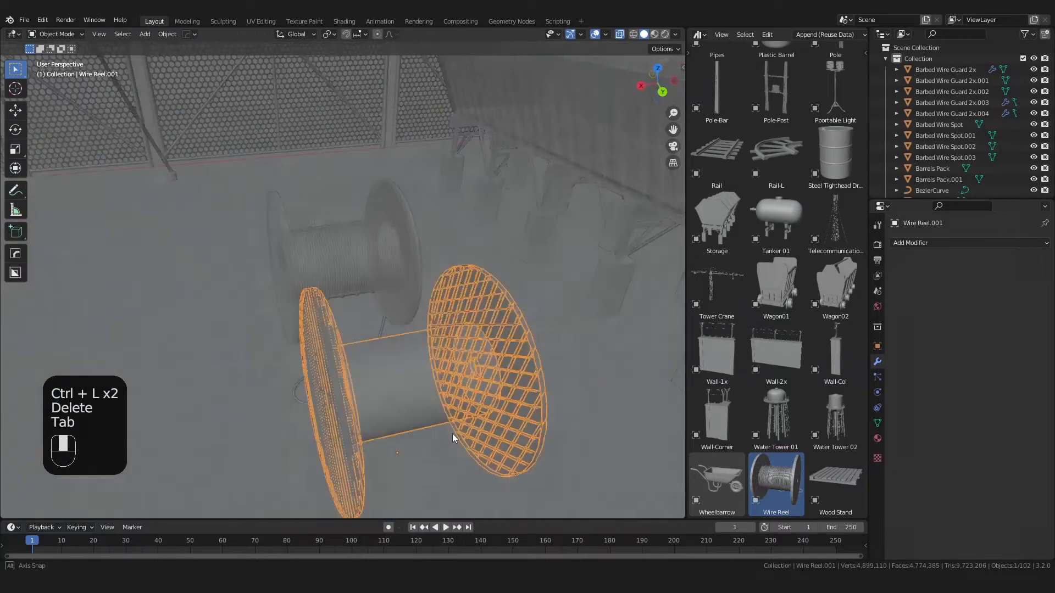
Step: Turn off X-ray display around the empty spool
{"action": "key", "text": "alt+z"}
{"action": "middle_click_drag", "start_coordinate": [452, 434], "coordinate": [430, 387]}
{"action": "key", "text": "r"}
{"action": "key", "text": "x"}
{"action": "key", "text": "9"}
{"action": "key", "text": "0"}
{"action": "left_click", "coordinate": [508, 358]}
{"action": "key", "text": "ctrl+z"}
Step: Set the empty spool's origin to its geometry
{"action": "right_click", "coordinate": [508, 357]}
{"action": "mouse_move", "coordinate": [523, 394]}
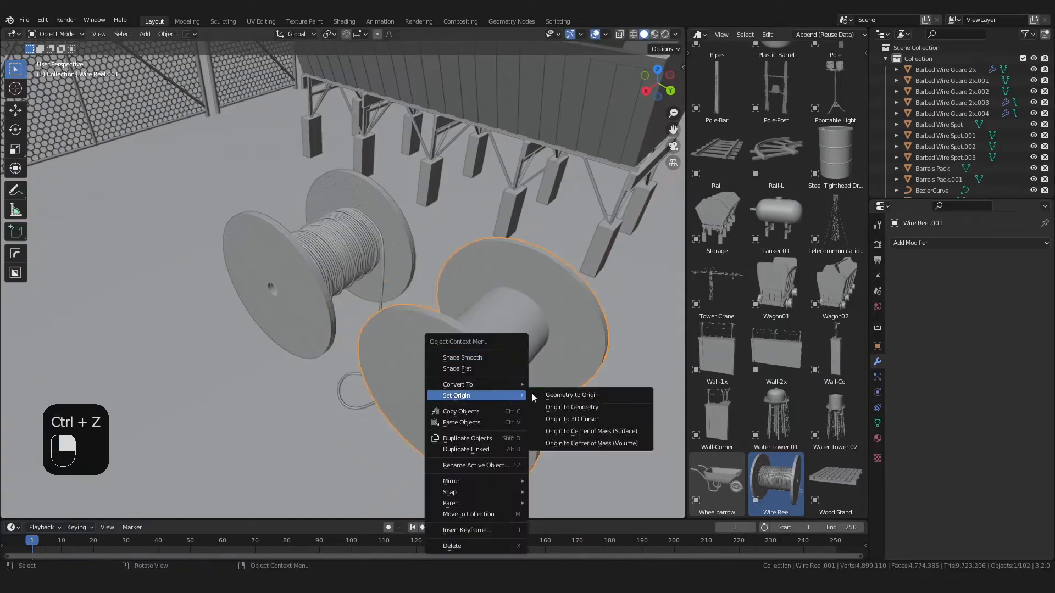
{"action": "left_click", "coordinate": [565, 405]}
{"action": "key", "text": "alt+g"}
{"action": "key", "text": "ctrl+z"}
Step: Rotate the empty spool 90 degrees about X so it stands upright, and adjust its height along Z to the ground
{"action": "key", "text": "r"}
{"action": "key", "text": "x"}
{"action": "key", "text": "9"}
{"action": "key", "text": "0"}
{"action": "left_click", "coordinate": [566, 400]}
{"action": "key", "text": "KP_Decimal"}
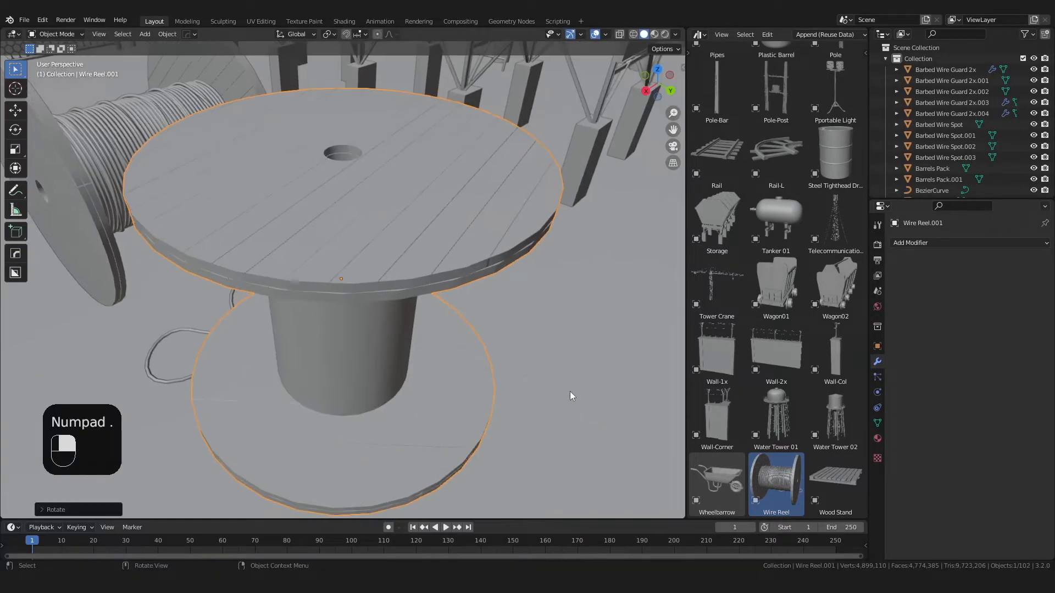
{"action": "middle_click_drag", "start_coordinate": [570, 394], "coordinate": [573, 363]}
{"action": "scroll", "coordinate": [573, 363], "scroll_direction": "down", "scroll_amount": 4}
{"action": "key", "text": "g"}
{"action": "key", "text": "z"}
{"action": "left_click", "coordinate": [549, 73]}
Step: Move the upright spool across the ground between the storage unit and the wire reel, and place a duplicate next to it
{"action": "middle_click_drag", "start_coordinate": [400, 264], "coordinate": [393, 349]}
{"action": "scroll", "coordinate": [394, 349], "scroll_direction": "down", "scroll_amount": 3}
{"action": "key", "text": "g"}
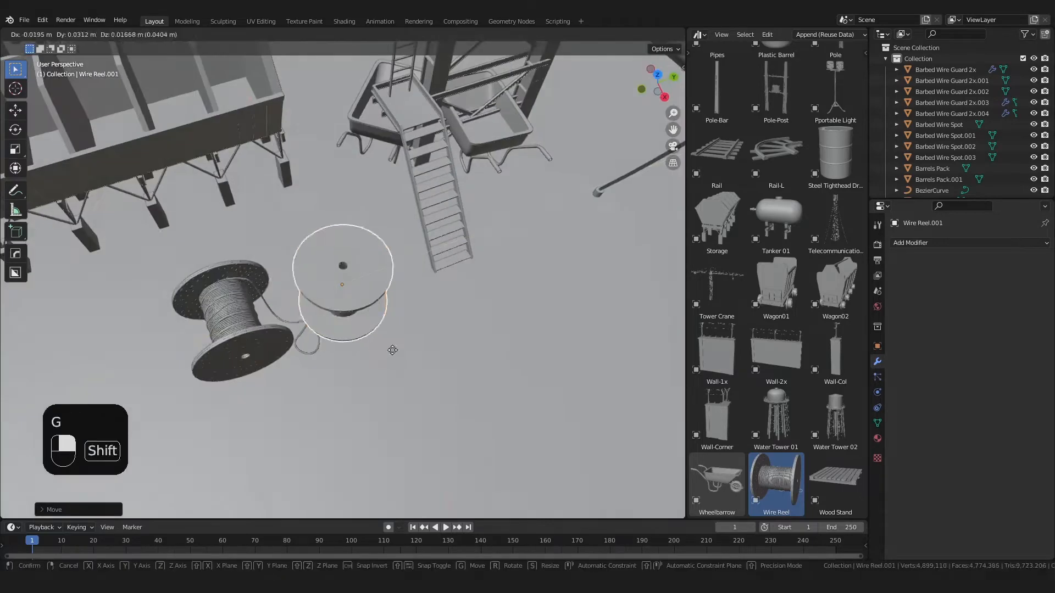
{"action": "middle_click_drag", "start_coordinate": [177, 297], "coordinate": [242, 278], "text": "shift"}
{"action": "key", "text": "f"}
{"action": "key", "text": "shift+z"}
{"action": "key", "text": "shift+z"}
{"action": "key", "text": "shift+d"}
{"action": "left_click", "coordinate": [269, 374]}
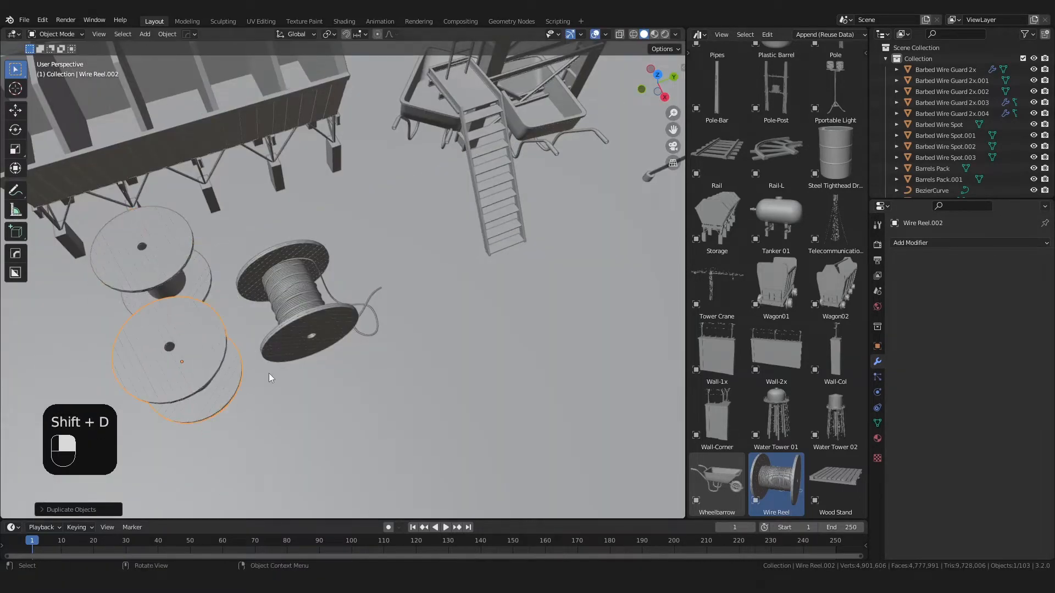
Step: Move both wheelbarrows along the ground plane next to the wire reel and adjust the position of the second one
{"action": "left_click", "coordinate": [434, 114]}
{"action": "left_click", "coordinate": [552, 106], "text": "shift"}
{"action": "key", "text": "g"}
{"action": "key", "text": "shift+z"}
{"action": "left_click", "coordinate": [487, 428]}
{"action": "scroll", "coordinate": [511, 274], "scroll_direction": "down", "scroll_amount": 5}
{"action": "middle_click_drag", "start_coordinate": [515, 223], "coordinate": [497, 224]}
{"action": "left_click", "coordinate": [434, 330]}
{"action": "key", "text": "g"}
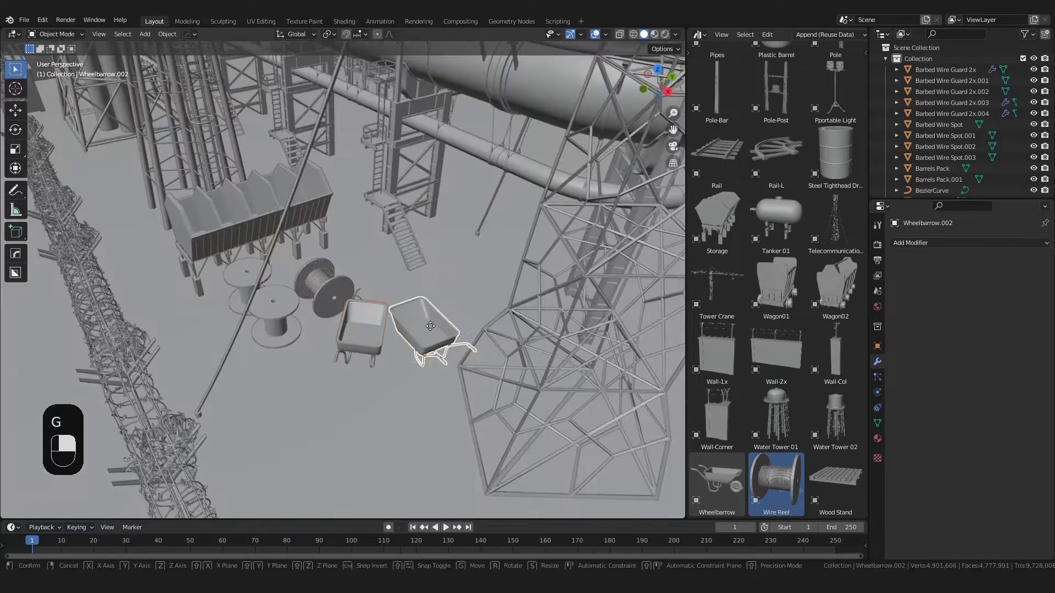
{"action": "left_click", "coordinate": [446, 308]}
Step: Add a Portable Light from the asset library beside the wheelbarrows and lattice tower, adjusting its size and rotation
{"action": "middle_click_drag", "start_coordinate": [452, 307], "coordinate": [464, 233]}
{"action": "scroll", "coordinate": [439, 284], "scroll_direction": "down", "scroll_amount": 4}
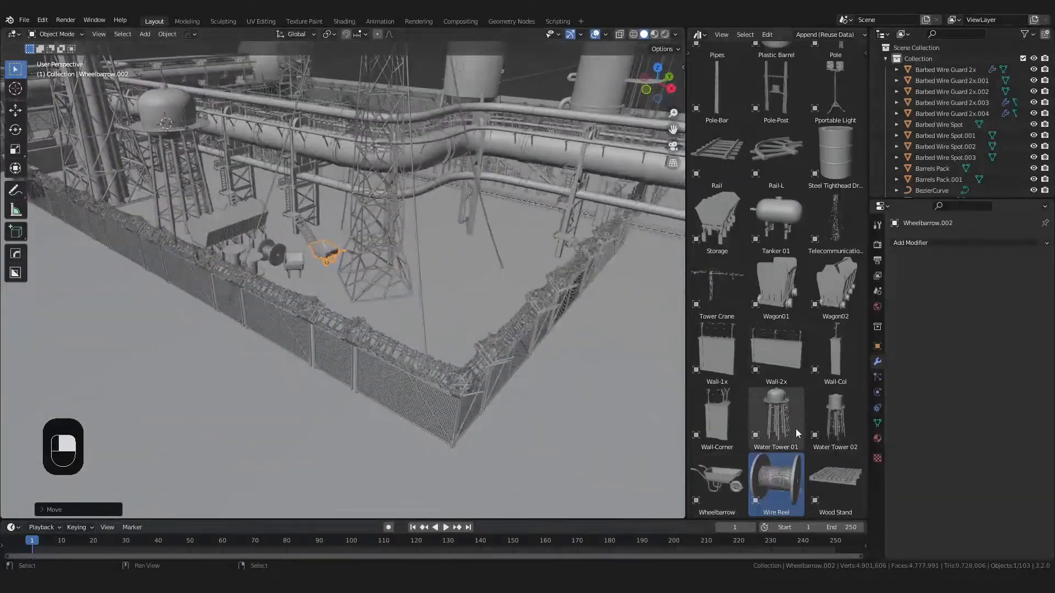
{"action": "scroll", "coordinate": [822, 212], "scroll_direction": "up", "scroll_amount": 2}
{"action": "left_click_drag", "start_coordinate": [337, 284], "coordinate": [337, 283]}
{"action": "scroll", "coordinate": [363, 291], "scroll_direction": "up", "scroll_amount": 5}
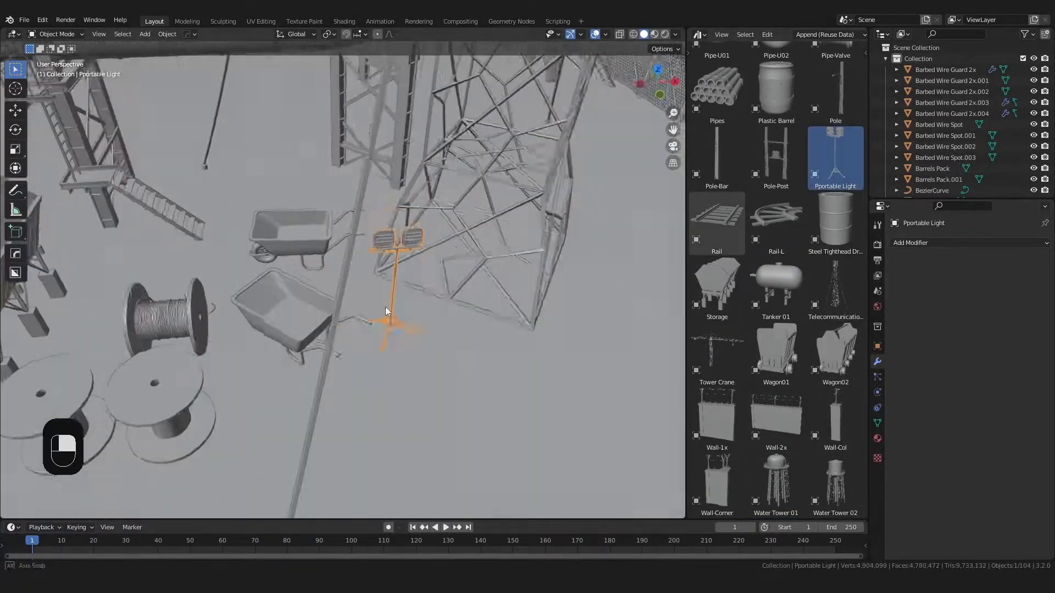
{"action": "key", "text": "s"}
{"action": "key", "text": "r"}
{"action": "scroll", "coordinate": [479, 390], "scroll_direction": "down", "scroll_amount": 3}
{"action": "key", "text": "shift+d"}
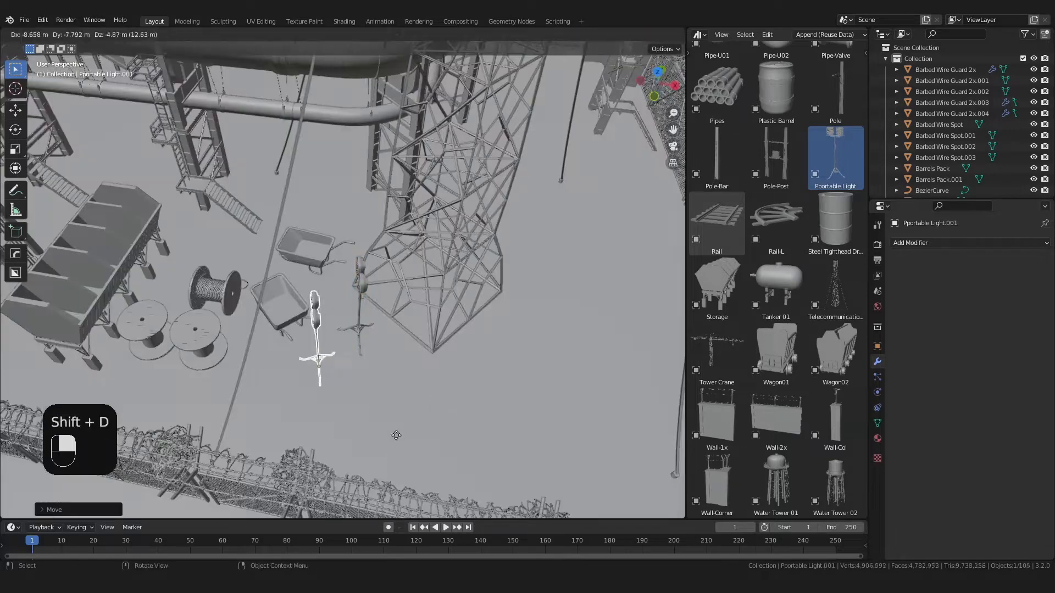
{"action": "right_click", "coordinate": [256, 477]}
{"action": "key", "text": "x"}
Step: Duplicate the portable light along the ground plane to a spot between the spools and the fence
{"action": "left_click", "coordinate": [362, 319]}
{"action": "key", "text": "shift+d"}
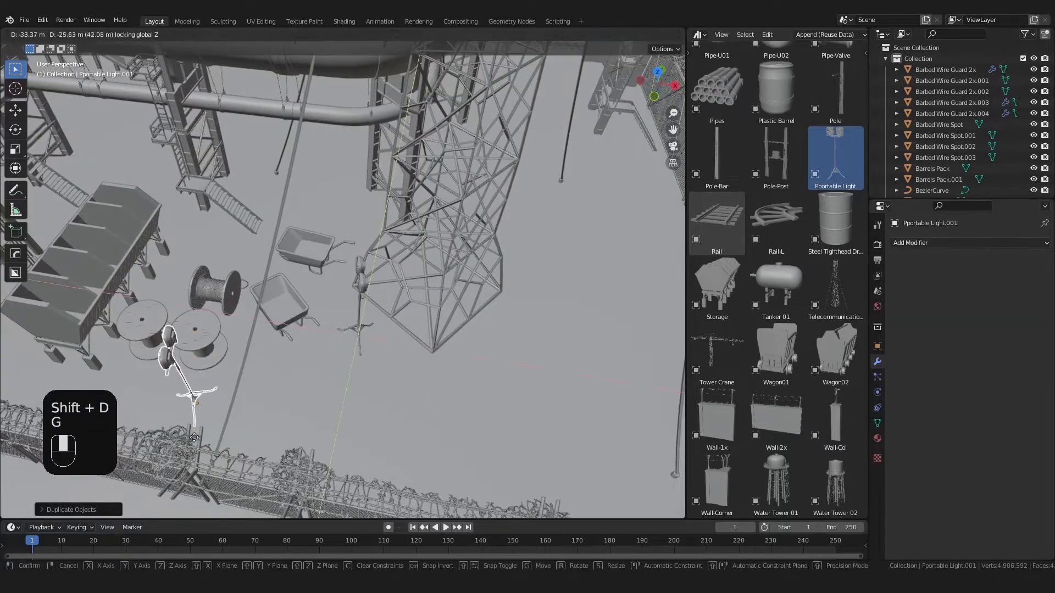
{"action": "left_click", "coordinate": [185, 452]}
{"action": "scroll", "coordinate": [220, 428], "scroll_direction": "down", "scroll_amount": 4}
{"action": "middle_click_drag", "start_coordinate": [272, 383], "coordinate": [394, 268]}
Step: Select both portable lights and duplicate the pair along the ground plane to another part of the yard
{"action": "left_click", "coordinate": [395, 271], "text": "shift"}
{"action": "scroll", "coordinate": [379, 300], "scroll_direction": "down", "scroll_amount": 4}
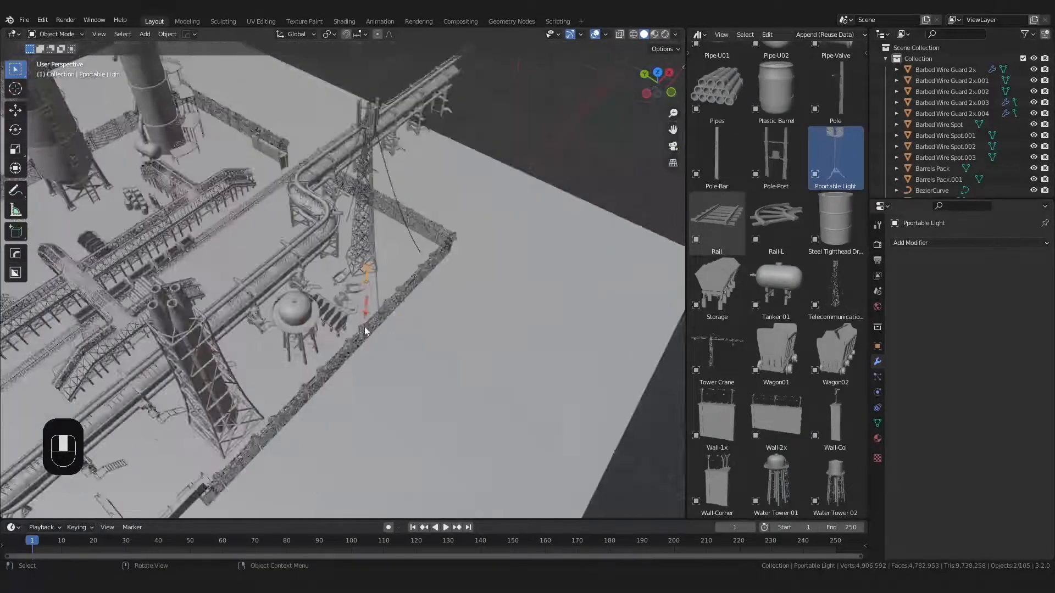
{"action": "middle_click_drag", "start_coordinate": [365, 330], "coordinate": [498, 365]}
{"action": "key", "text": "shift+d"}
{"action": "key", "text": "shift+z"}
{"action": "left_click", "coordinate": [249, 370]}
Step: Duplicate a pair of portable lights again and place it near the big spherical tanker
{"action": "middle_click_drag", "start_coordinate": [249, 370], "coordinate": [401, 260]}
{"action": "scroll", "coordinate": [308, 358], "scroll_direction": "up", "scroll_amount": 4}
{"action": "left_click", "coordinate": [317, 220], "text": "shift"}
{"action": "scroll", "coordinate": [401, 261], "scroll_direction": "down", "scroll_amount": 5}
{"action": "middle_click_drag", "start_coordinate": [467, 340], "coordinate": [394, 299], "text": "shift"}
{"action": "key", "text": "shift+d"}
{"action": "left_click", "coordinate": [675, 467]}
{"action": "middle_click_drag", "start_coordinate": [675, 467], "coordinate": [404, 440], "text": "shift"}
Step: Rotate the newest light pair and move it next to the fence opening by the rail track
{"action": "middle_click_drag", "start_coordinate": [404, 440], "coordinate": [333, 433]}
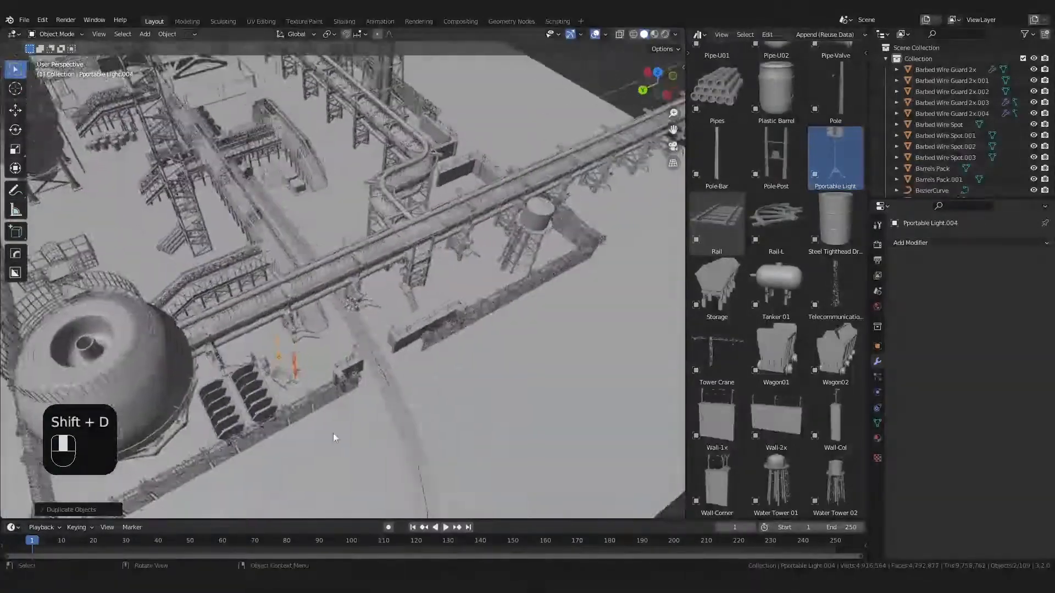
{"action": "scroll", "coordinate": [333, 438], "scroll_direction": "up", "scroll_amount": 2}
{"action": "key", "text": "r"}
{"action": "left_click", "coordinate": [276, 451]}
{"action": "key", "text": "g"}
Step: Add the Geometry Nodes - Big Post asset on the ground outside the fence near the big tanker
{"action": "scroll", "coordinate": [300, 366], "scroll_direction": "down", "scroll_amount": 5}
{"action": "scroll", "coordinate": [790, 209], "scroll_direction": "up", "scroll_amount": 12}
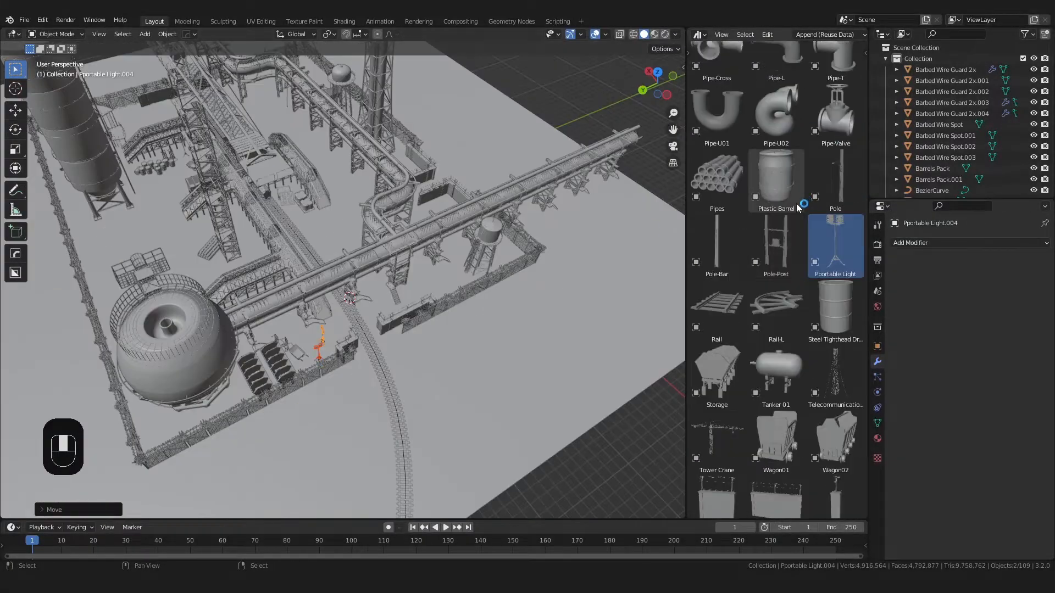
{"action": "left_click", "coordinate": [724, 269]}
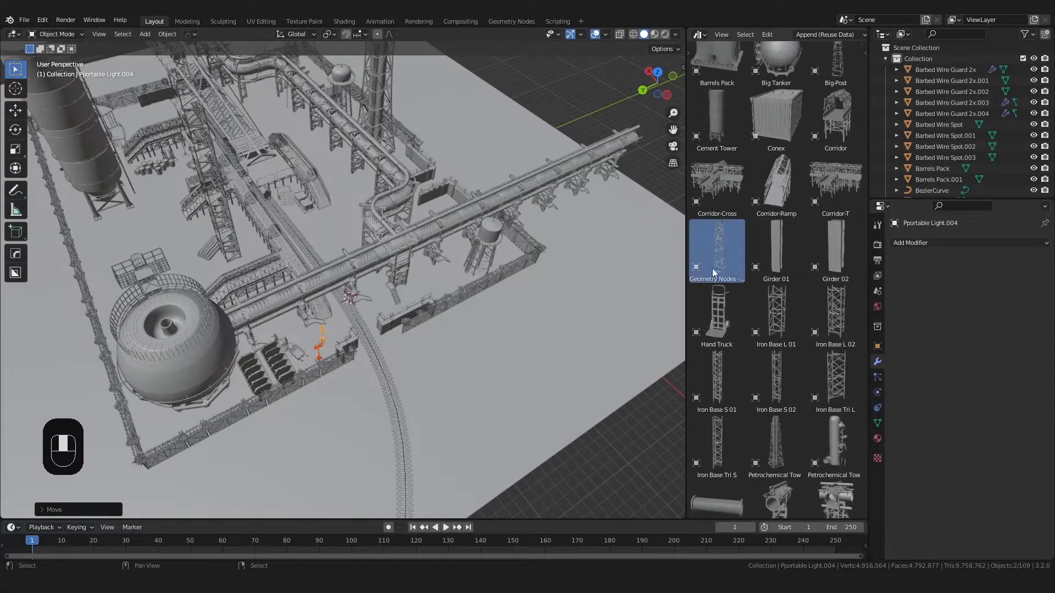
{"action": "scroll", "coordinate": [721, 357], "scroll_direction": "up", "scroll_amount": 3}
{"action": "left_click_drag", "start_coordinate": [267, 458], "coordinate": [269, 458]}
{"action": "middle_click_drag", "start_coordinate": [268, 458], "coordinate": [298, 429]}
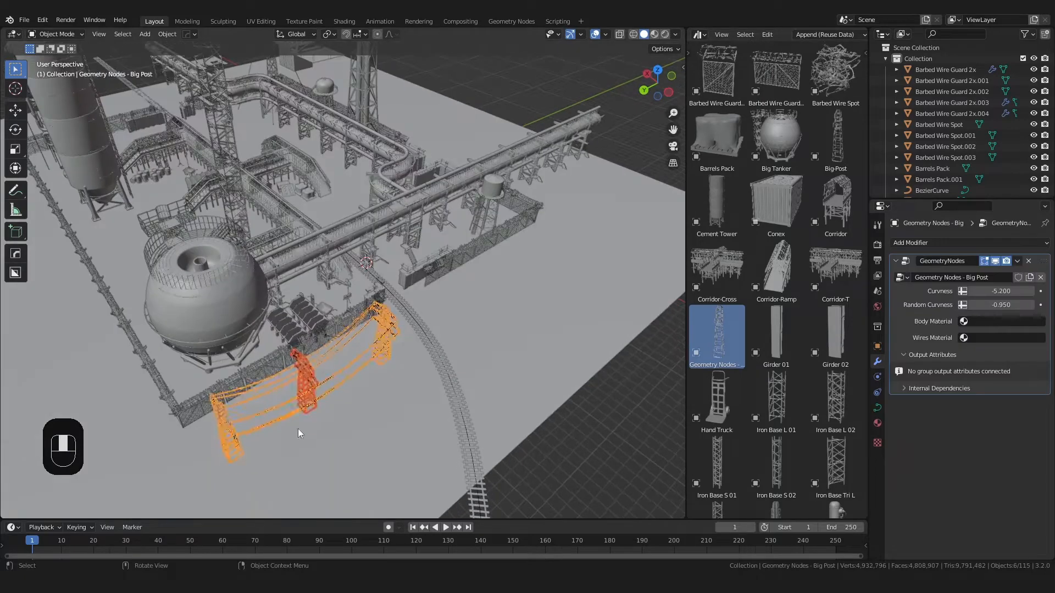
Step: Hide the separate Big-Post source object in both the viewport and renders
{"action": "left_click", "coordinate": [302, 379]}
{"action": "key", "text": "h"}
{"action": "key", "text": "z"}
{"action": "key", "text": "z"}
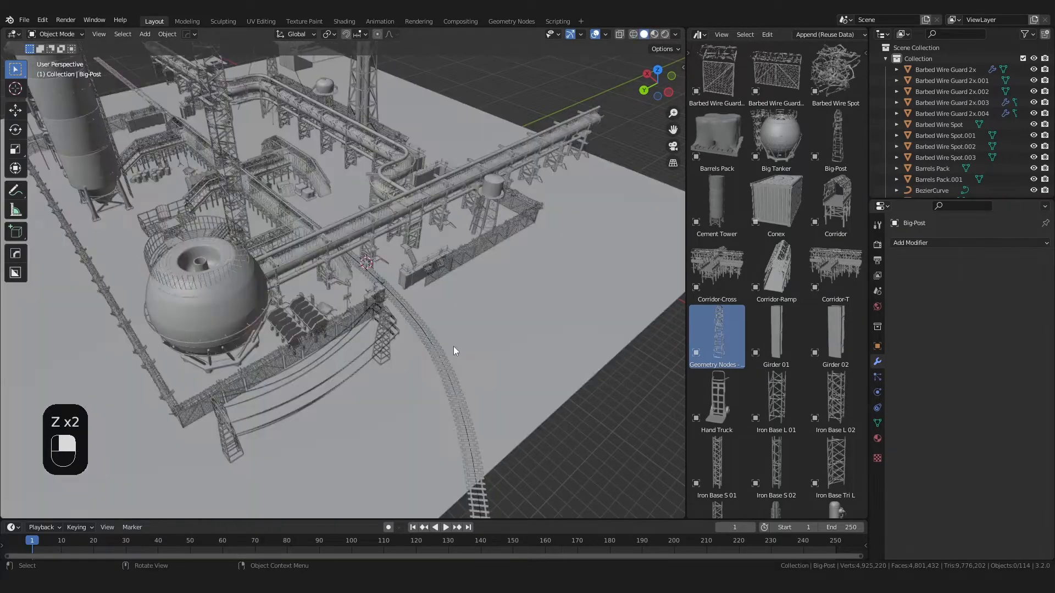
{"action": "middle_click_drag", "start_coordinate": [325, 397], "coordinate": [292, 317]}
{"action": "key", "text": "KP_Decimal"}
{"action": "left_click_drag", "start_coordinate": [1033, 115], "coordinate": [1045, 114]}
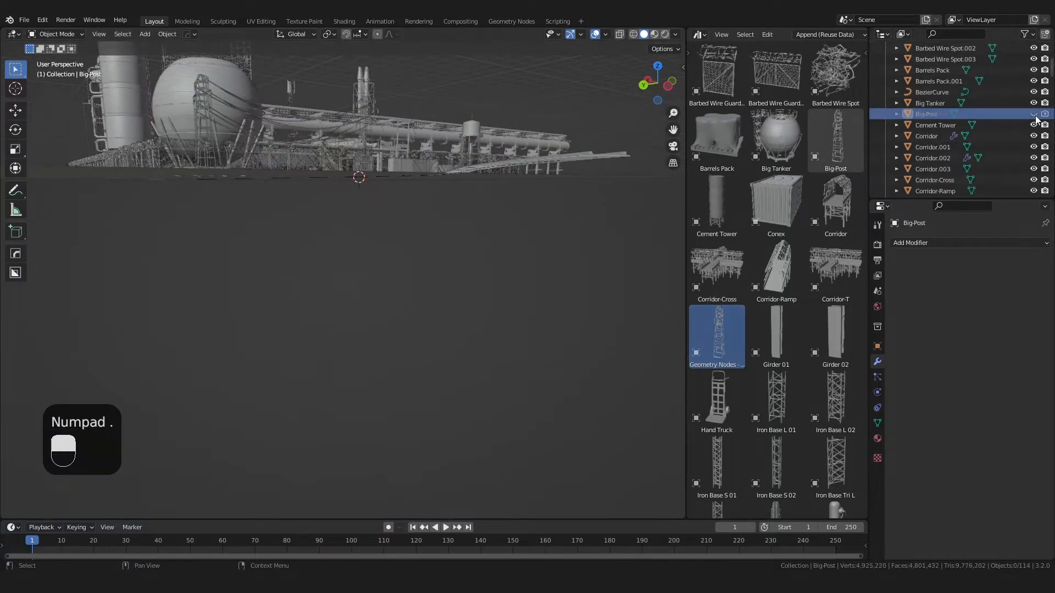
Step: In top view, rotate the Big Post power line 90 degrees and move it outside the fence behind the big tanker
{"action": "middle_click_drag", "start_coordinate": [384, 129], "coordinate": [440, 210]}
{"action": "left_click_drag", "start_coordinate": [717, 335], "coordinate": [486, 431]}
{"action": "middle_click_drag", "start_coordinate": [486, 431], "coordinate": [400, 443]}
{"action": "key", "text": "KP_7"}
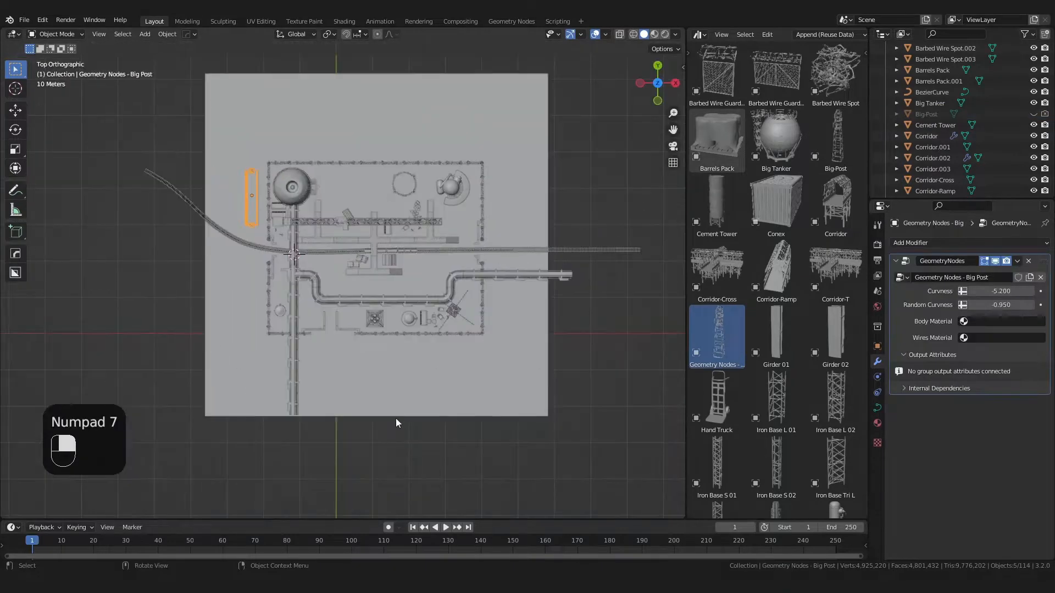
{"action": "type", "text": "r90"}
{"action": "left_click", "coordinate": [396, 418]}
{"action": "key", "text": "g"}
{"action": "left_click", "coordinate": [448, 365]}
Step: In Edit Mode with X-ray on, extrude the power line curve's end point along the fence and out past the yard's corner
{"action": "scroll", "coordinate": [448, 306], "scroll_direction": "up", "scroll_amount": 4}
{"action": "middle_click_drag", "start_coordinate": [390, 216], "coordinate": [422, 330], "text": "shift"}
{"action": "key", "text": "Tab"}
{"action": "key", "text": "alt+z"}
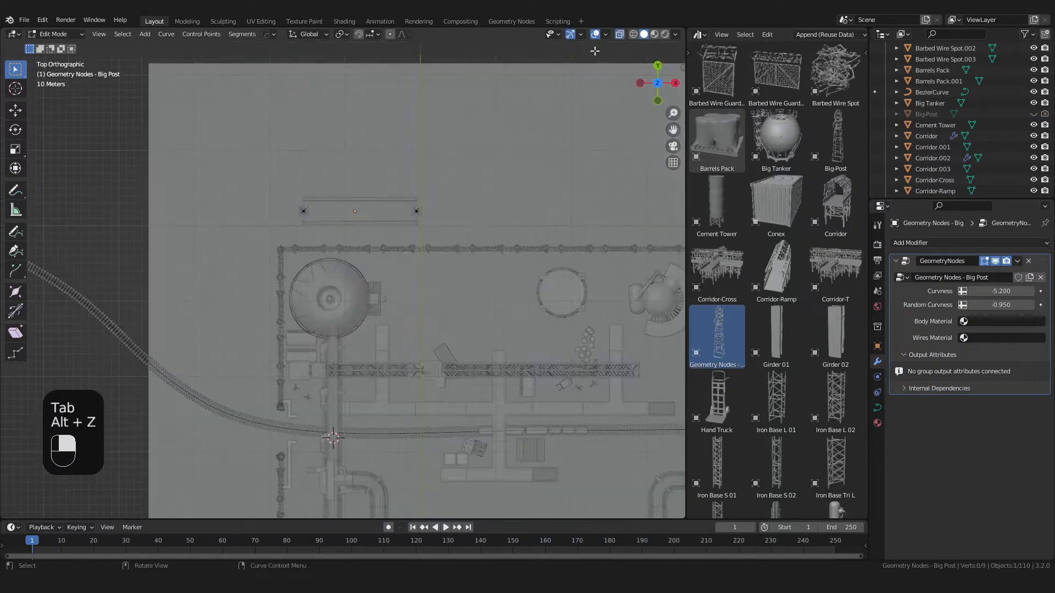
{"action": "left_click", "coordinate": [418, 210]}
{"action": "scroll", "coordinate": [306, 318], "scroll_direction": "down", "scroll_amount": 1}
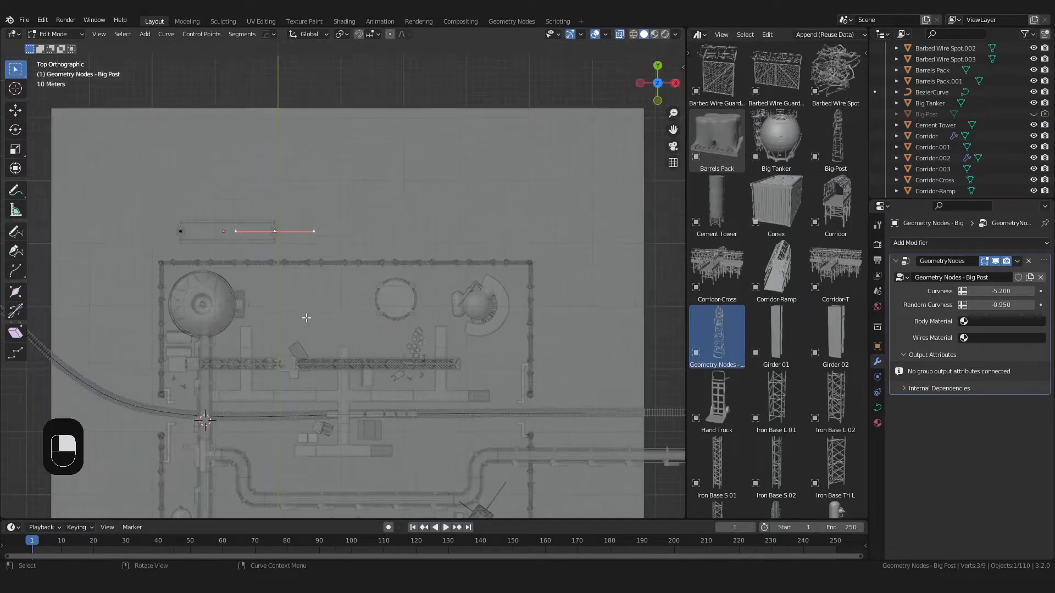
{"action": "left_click", "coordinate": [508, 318]}
{"action": "key", "text": "e"}
{"action": "middle_click", "coordinate": [519, 321], "text": "shift"}
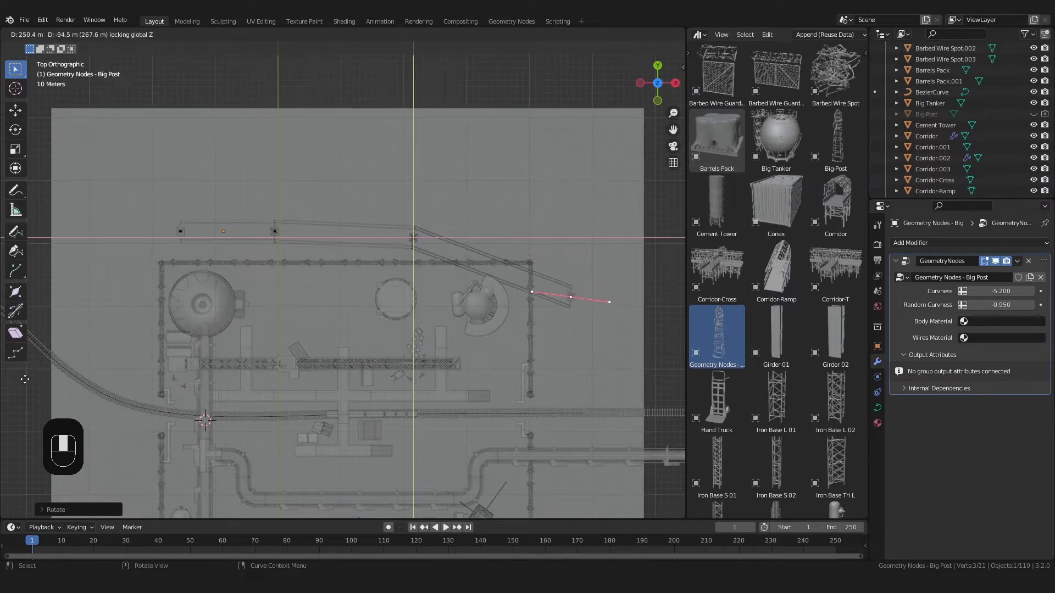
{"action": "left_click", "coordinate": [536, 369]}
Step: Extrude two more points from the power line's end beyond the ground plane, rotating them to follow the bend
{"action": "scroll", "coordinate": [535, 368], "scroll_direction": "down", "scroll_amount": 2}
{"action": "key", "text": "e"}
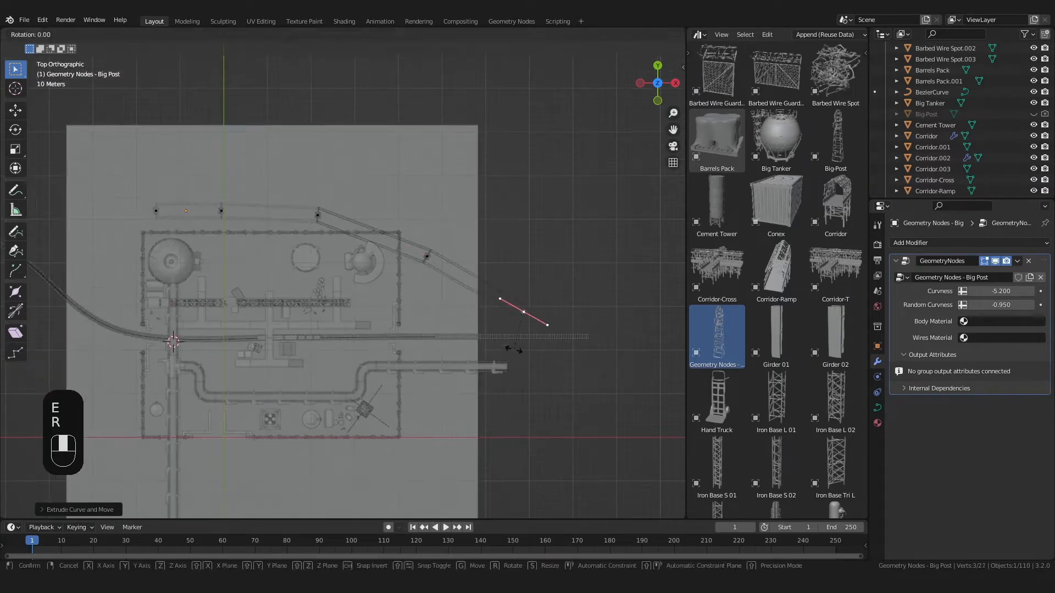
{"action": "left_click", "coordinate": [500, 351]}
{"action": "key", "text": "shift+e"}
{"action": "key", "text": "r"}
{"action": "left_click", "coordinate": [614, 404]}
{"action": "key", "text": "g"}
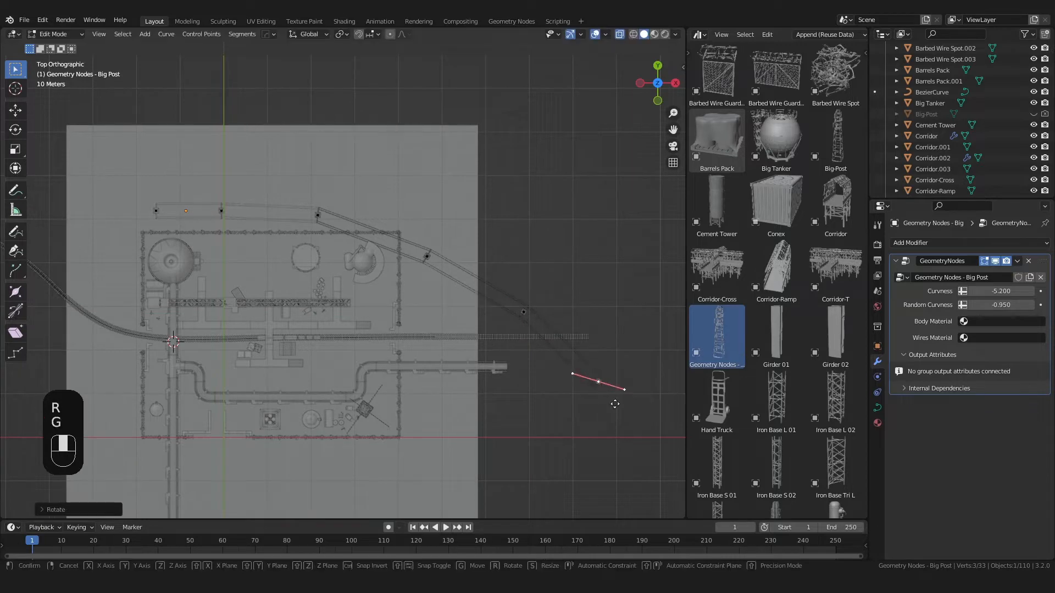
{"action": "left_click", "coordinate": [611, 401]}
{"action": "middle_click_drag", "start_coordinate": [610, 400], "coordinate": [504, 307]}
{"action": "key", "text": "Tab"}
Step: Find the ground Plane in the scene's object list and make it selectable in the viewport
{"action": "left_click", "coordinate": [506, 310]}
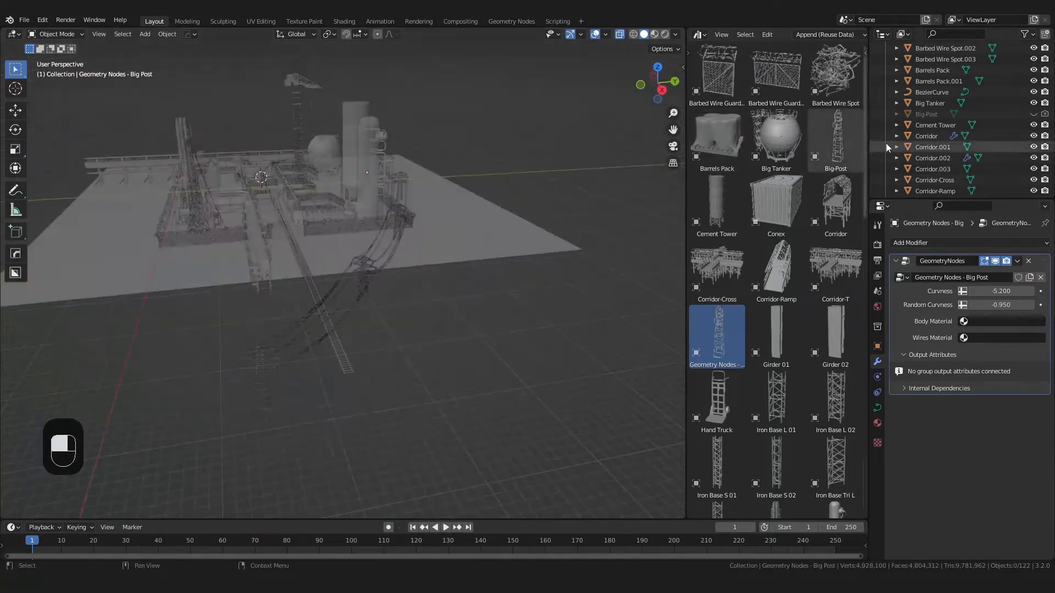
{"action": "scroll", "coordinate": [948, 138], "scroll_direction": "down", "scroll_amount": 20}
{"action": "scroll", "coordinate": [943, 164], "scroll_direction": "up", "scroll_amount": 10}
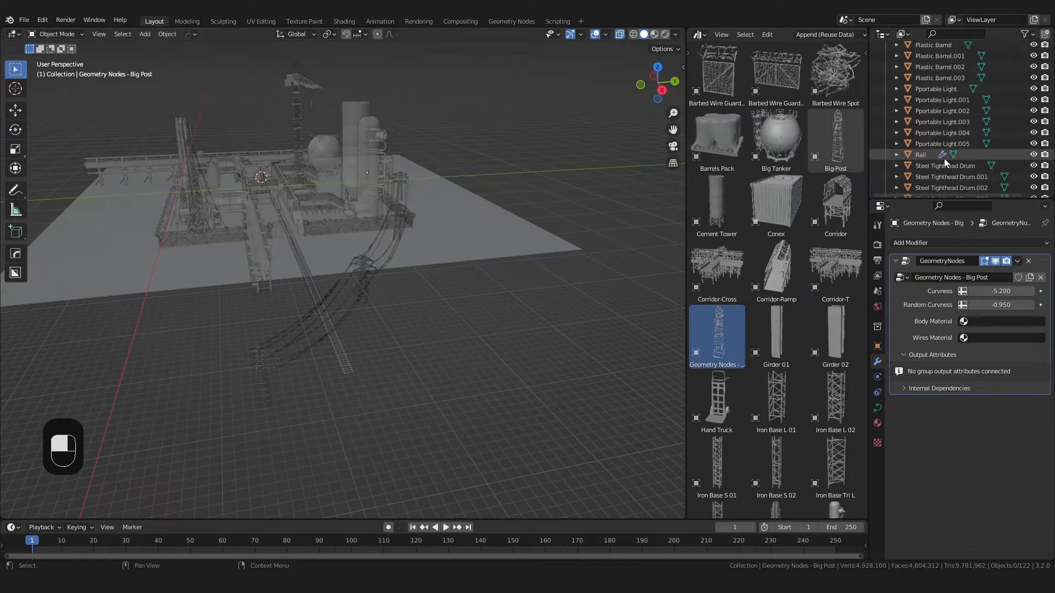
{"action": "left_click", "coordinate": [929, 122]}
{"action": "left_click", "coordinate": [878, 346]}
{"action": "left_click", "coordinate": [957, 492]}
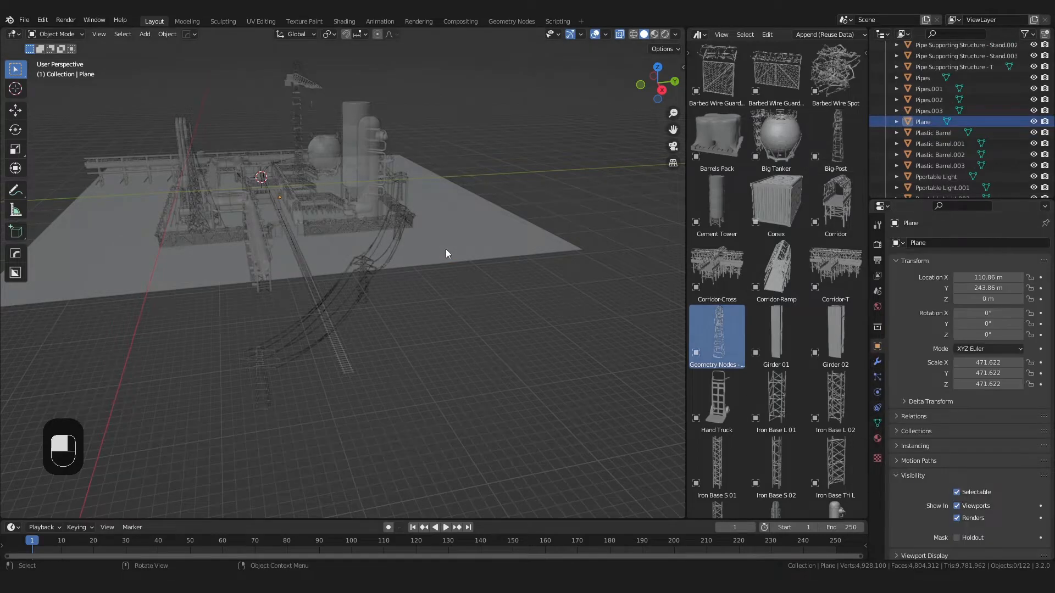
Step: Scale up the ground plane to extend under the whole power line, and turn off X-ray
{"action": "left_click", "coordinate": [446, 249]}
{"action": "key", "text": "s"}
{"action": "left_click", "coordinate": [401, 323]}
{"action": "key", "text": "alt+z"}
Step: Duplicate the Big Post power line and place the copy on the opposite side of the yard
{"action": "left_click", "coordinate": [398, 327]}
{"action": "key", "text": "shift+d"}
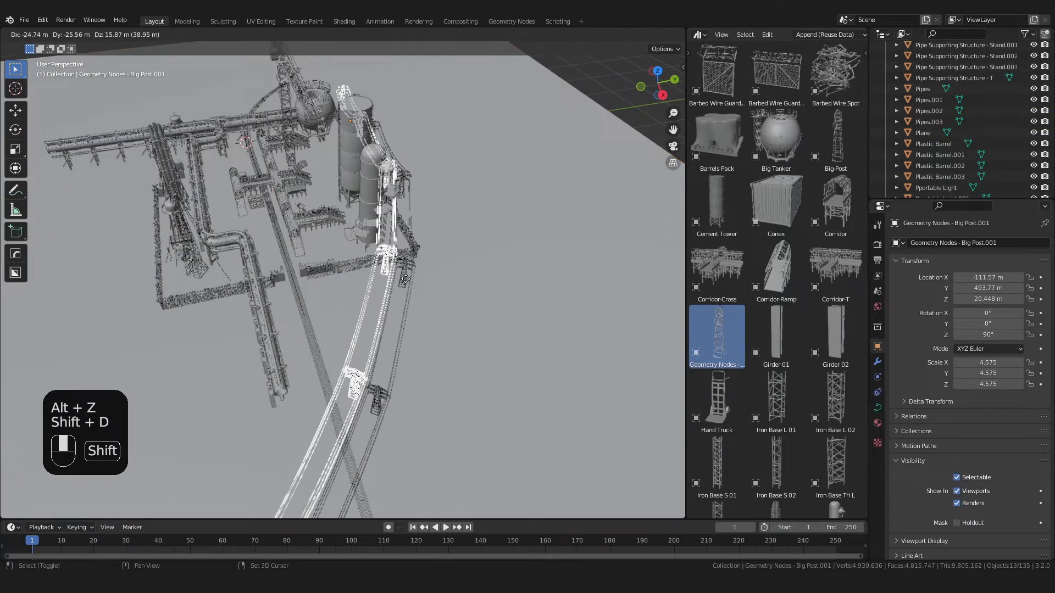
{"action": "left_click", "coordinate": [144, 324]}
{"action": "middle_click_drag", "start_coordinate": [159, 325], "coordinate": [390, 404]}
{"action": "scroll", "coordinate": [390, 404], "scroll_direction": "down", "scroll_amount": 4}
Step: In Edit Mode, scale all control points of the duplicated power line along X to flip its bend
{"action": "key", "text": "Tab"}
{"action": "key", "text": "a"}
{"action": "key", "text": "s"}
{"action": "key", "text": "x"}
{"action": "left_click", "coordinate": [311, 360]}
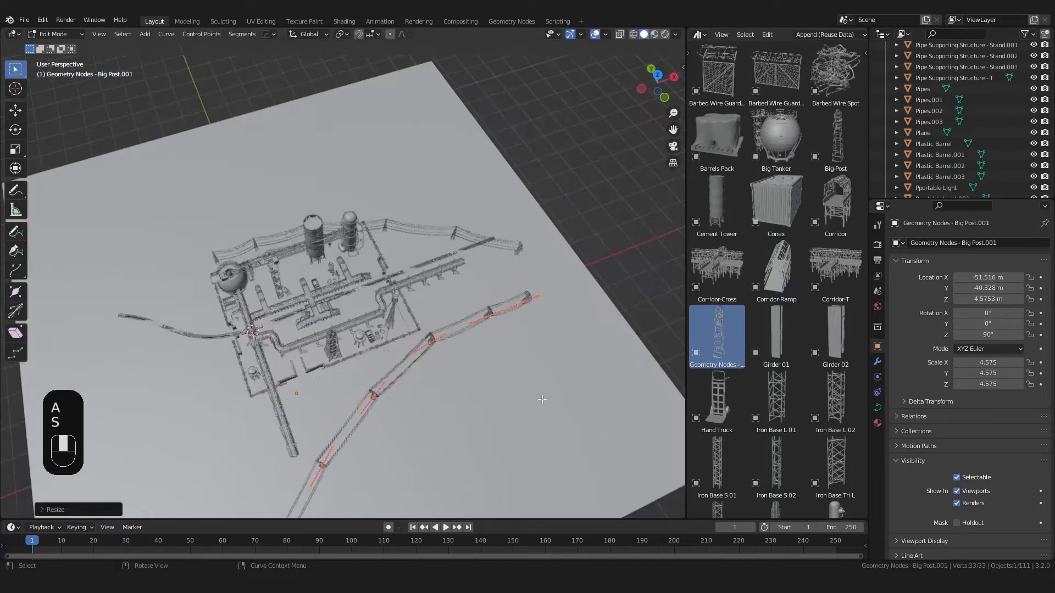
Step: Try to reposition control points of the duplicated power line around the yard and delete one, then undo these edits
{"action": "middle_click_drag", "start_coordinate": [467, 434], "coordinate": [566, 291], "text": "shift"}
{"action": "left_click", "coordinate": [424, 360]}
{"action": "key", "text": "g"}
{"action": "middle_click", "coordinate": [436, 377], "text": "shift"}
{"action": "left_click", "coordinate": [278, 348]}
{"action": "left_click", "coordinate": [415, 270]}
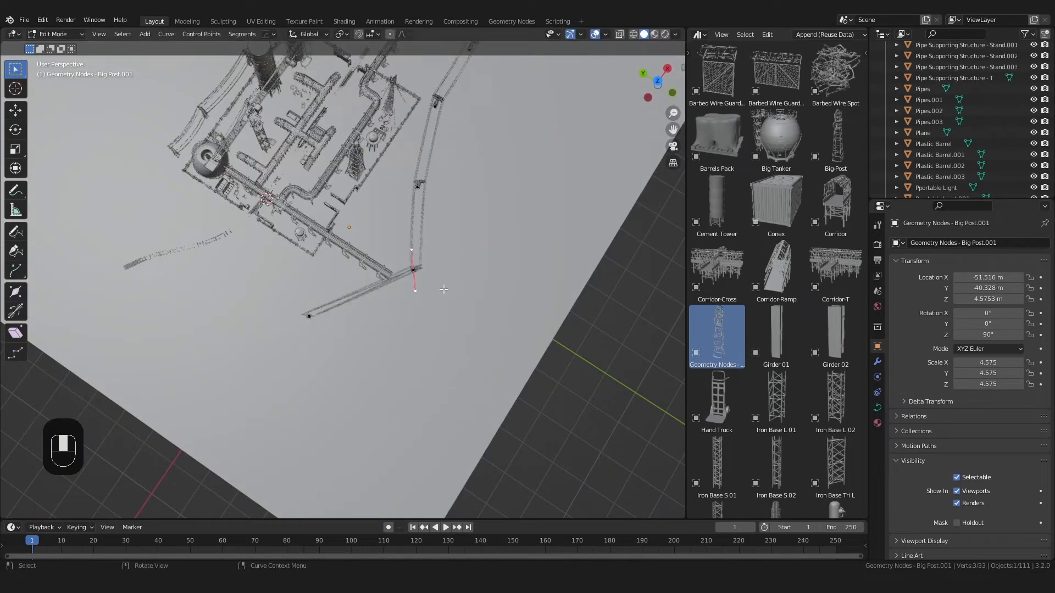
{"action": "key", "text": "g"}
{"action": "middle_click", "coordinate": [407, 263], "text": "shift"}
{"action": "left_click", "coordinate": [363, 233]}
{"action": "key", "text": "x"}
{"action": "key", "text": "ctrl+z"}
{"action": "key", "text": "ctrl+z"}
{"action": "key", "text": "ctrl+z"}
{"action": "key", "text": "ctrl+z"}
Step: Try to reshape the duplicated power line by moving its control points near the yard corner and deleting surplus ones
{"action": "middle_click_drag", "start_coordinate": [394, 297], "coordinate": [312, 236]}
{"action": "key", "text": "g"}
{"action": "left_click", "coordinate": [265, 246]}
{"action": "left_click", "coordinate": [415, 272]}
{"action": "key", "text": "g"}
{"action": "left_click", "coordinate": [412, 277]}
{"action": "key", "text": "x"}
{"action": "left_click", "coordinate": [440, 241]}
{"action": "key", "text": "x"}
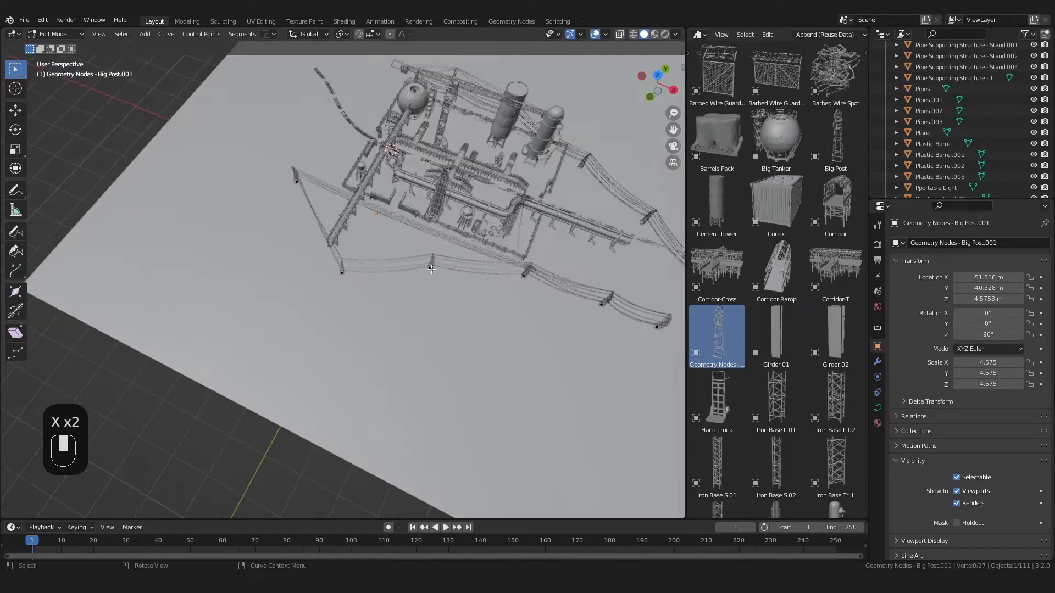
Step: Leave Edit Mode and delete the duplicated Big Post power line
{"action": "middle_click_drag", "start_coordinate": [467, 248], "coordinate": [609, 264]}
{"action": "key", "text": "alt+c"}
{"action": "key", "text": "Tab"}
{"action": "key", "text": "x"}
Step: Move the original Big Post power line outside the fence, on the yard's storage tank side
{"action": "middle_click_drag", "start_coordinate": [354, 271], "coordinate": [440, 329]}
{"action": "scroll", "coordinate": [526, 240], "scroll_direction": "up", "scroll_amount": 4}
{"action": "scroll", "coordinate": [401, 341], "scroll_direction": "up", "scroll_amount": 3}
{"action": "left_click", "coordinate": [416, 352]}
{"action": "scroll", "coordinate": [417, 352], "scroll_direction": "down", "scroll_amount": 4}
{"action": "scroll", "coordinate": [440, 328], "scroll_direction": "down", "scroll_amount": 5}
{"action": "key", "text": "Tab"}
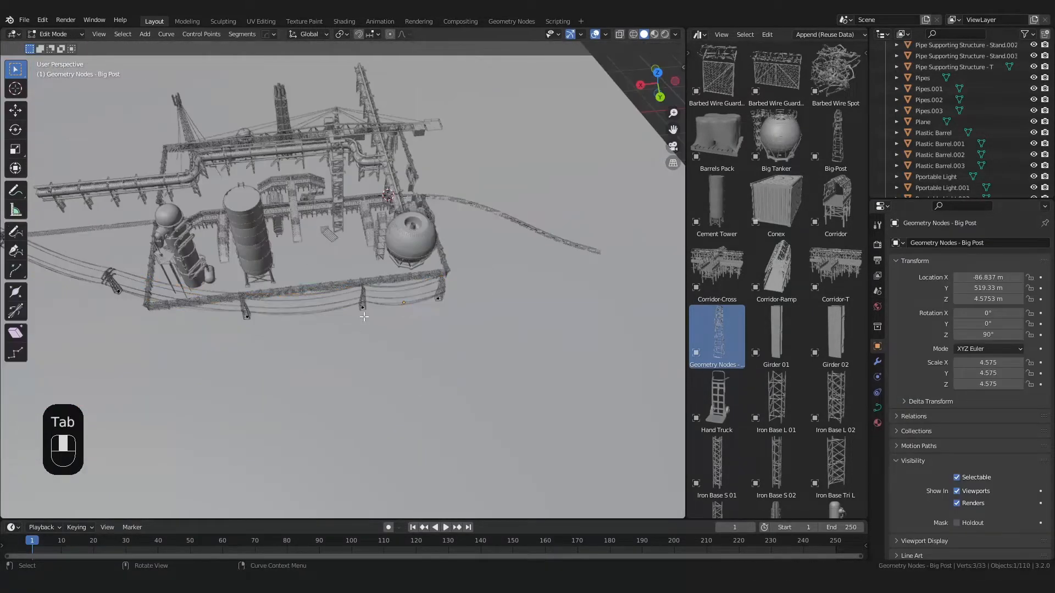
{"action": "key", "text": "Tab"}
{"action": "key", "text": "g"}
{"action": "left_click", "coordinate": [270, 308]}
{"action": "key", "text": "g"}
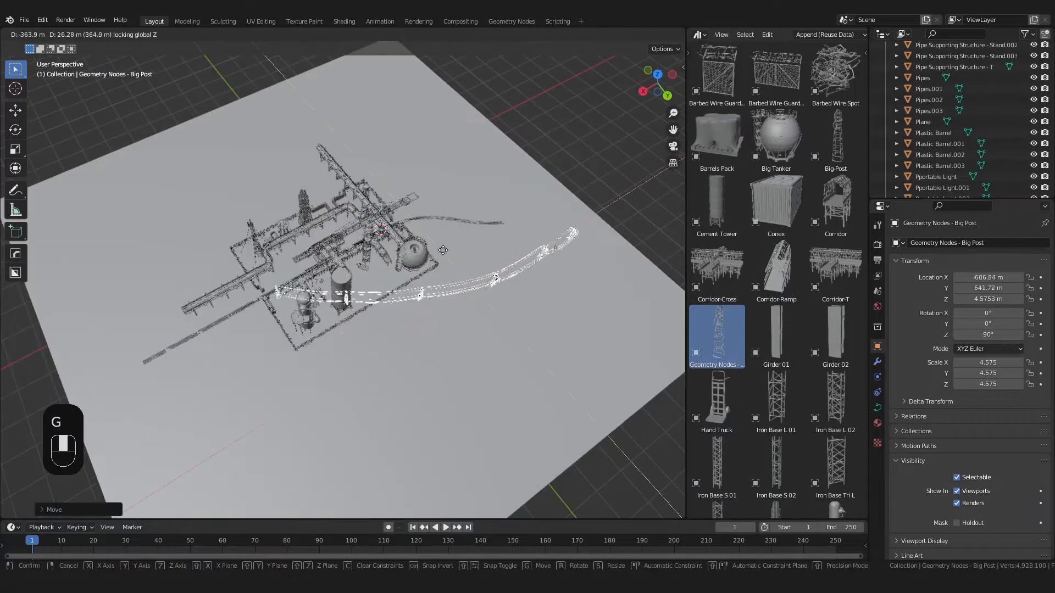
{"action": "left_click", "coordinate": [424, 282]}
Step: In Edit Mode, rotate the power line's end control point beyond the tanks and extrude the line across the outgoing pipes
{"action": "key", "text": "Tab"}
{"action": "middle_click_drag", "start_coordinate": [419, 313], "coordinate": [519, 352]}
{"action": "key", "text": "r"}
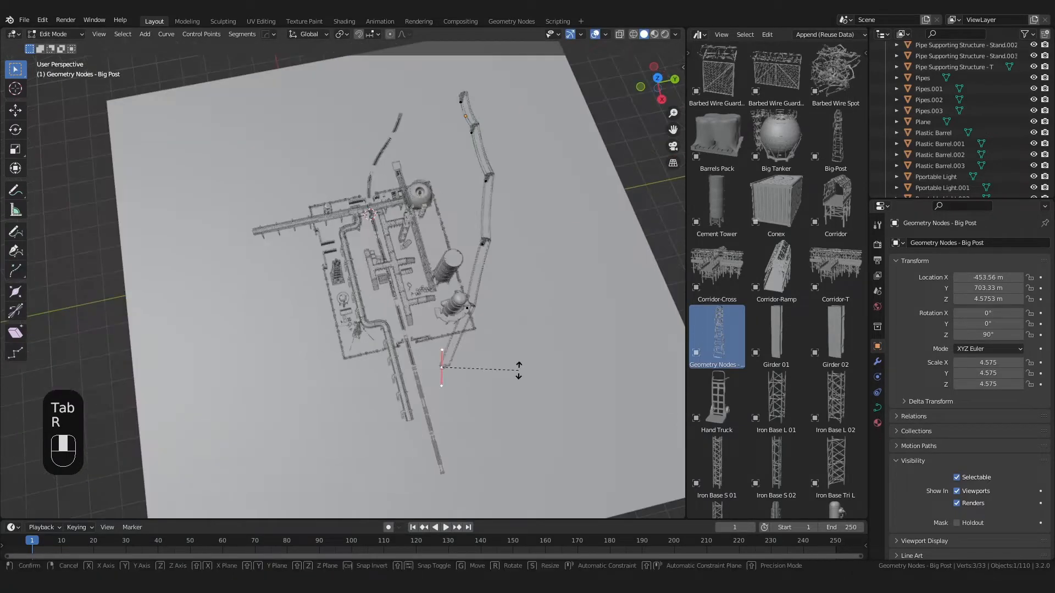
{"action": "left_click", "coordinate": [467, 428]}
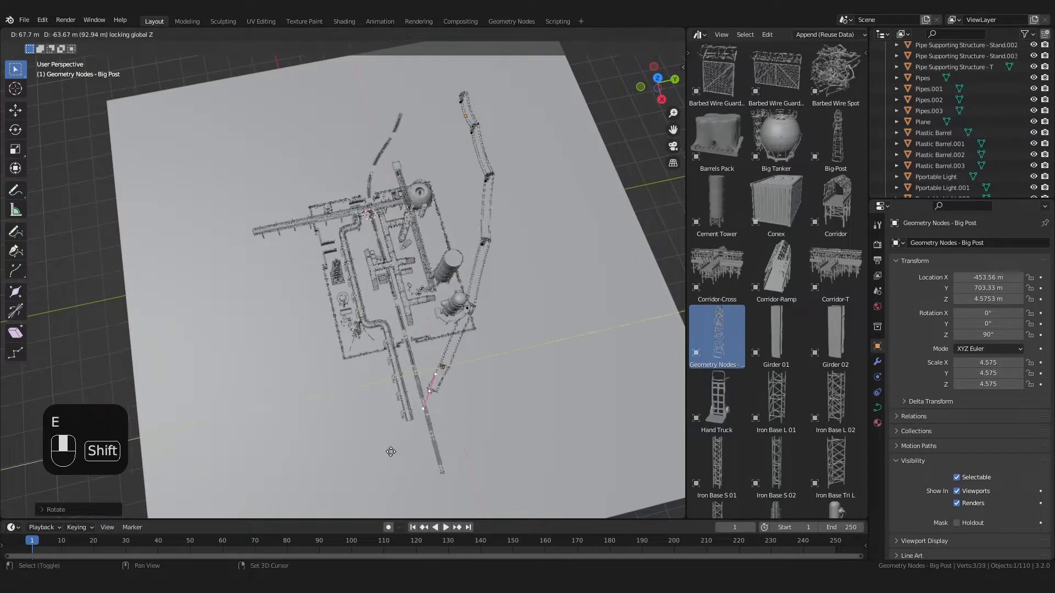
{"action": "left_click", "coordinate": [419, 502]}
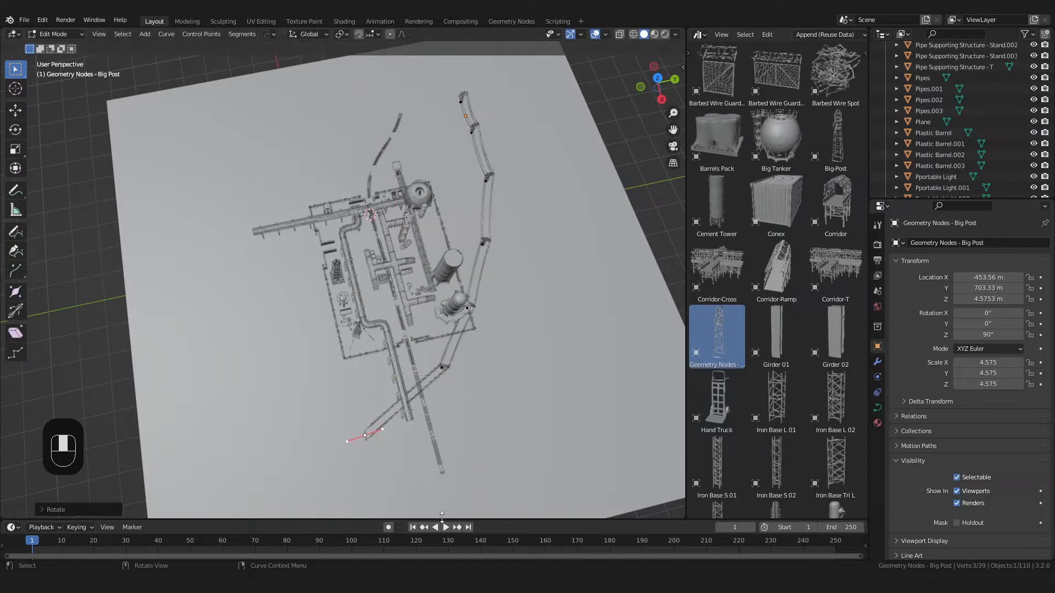
Step: Rotate the new end point, extrude the power line farther away from the yard, and leave Edit Mode
{"action": "middle_click_drag", "start_coordinate": [508, 427], "coordinate": [512, 280], "text": "shift"}
{"action": "scroll", "coordinate": [506, 306], "scroll_direction": "up", "scroll_amount": 6}
{"action": "scroll", "coordinate": [495, 330], "scroll_direction": "down", "scroll_amount": 5}
{"action": "middle_click_drag", "start_coordinate": [468, 386], "coordinate": [465, 369]}
{"action": "key", "text": "r"}
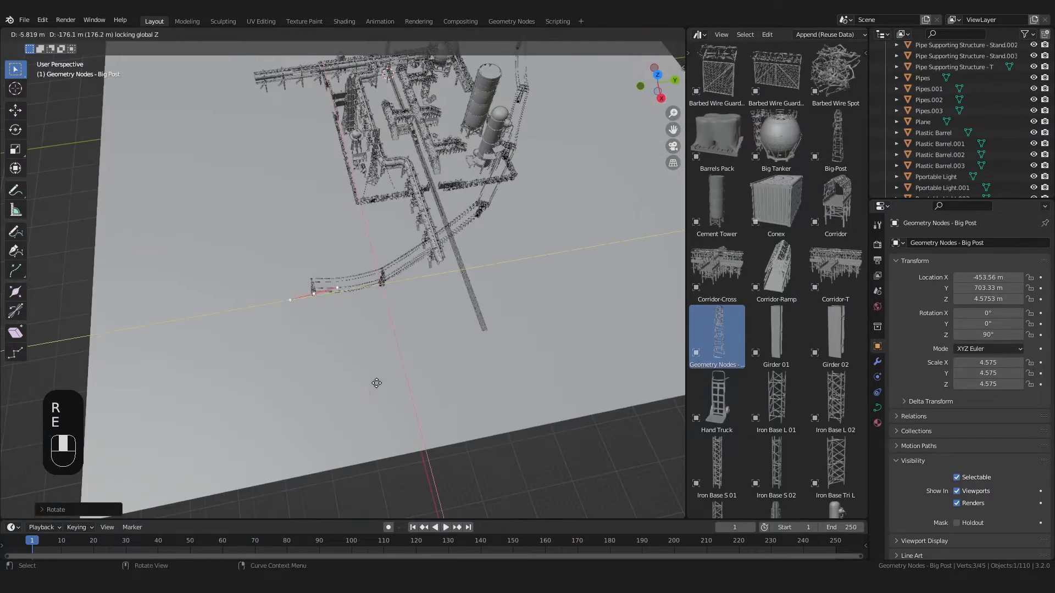
{"action": "left_click", "coordinate": [338, 388]}
{"action": "middle_click_drag", "start_coordinate": [338, 388], "coordinate": [407, 341], "text": "shift"}
{"action": "key", "text": "Tab"}
{"action": "scroll", "coordinate": [396, 369], "scroll_direction": "up", "scroll_amount": 5}
Step: Set the Big Post power line's Curvness to -3.930 in its Geometry Nodes modifier and adjust its Random Curvness
{"action": "left_click", "coordinate": [397, 384]}
{"action": "middle_click_drag", "start_coordinate": [406, 341], "coordinate": [330, 352], "text": "shift"}
{"action": "middle_click_drag", "start_coordinate": [329, 351], "coordinate": [316, 341]}
{"action": "left_click_drag", "start_coordinate": [308, 347], "coordinate": [398, 386]}
{"action": "scroll", "coordinate": [399, 385], "scroll_direction": "up", "scroll_amount": 2}
{"action": "left_click", "coordinate": [879, 362]}
{"action": "left_click", "coordinate": [410, 261]}
{"action": "left_click", "coordinate": [405, 256]}
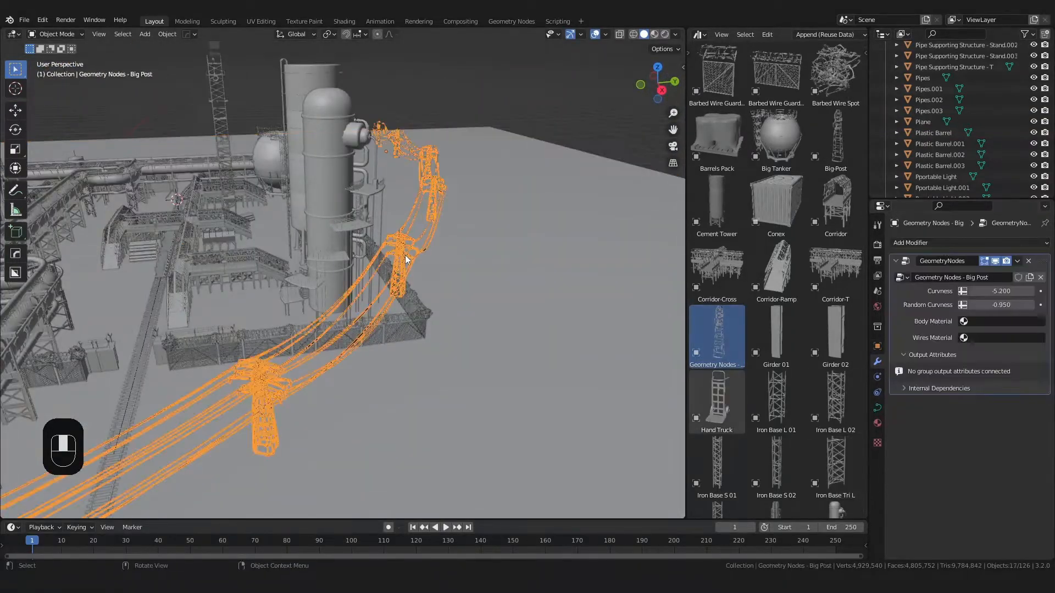
{"action": "middle_click_drag", "start_coordinate": [440, 352], "coordinate": [516, 329]}
{"action": "scroll", "coordinate": [517, 330], "scroll_direction": "down", "scroll_amount": 3}
{"action": "middle_click_drag", "start_coordinate": [516, 330], "coordinate": [699, 367], "text": "shift"}
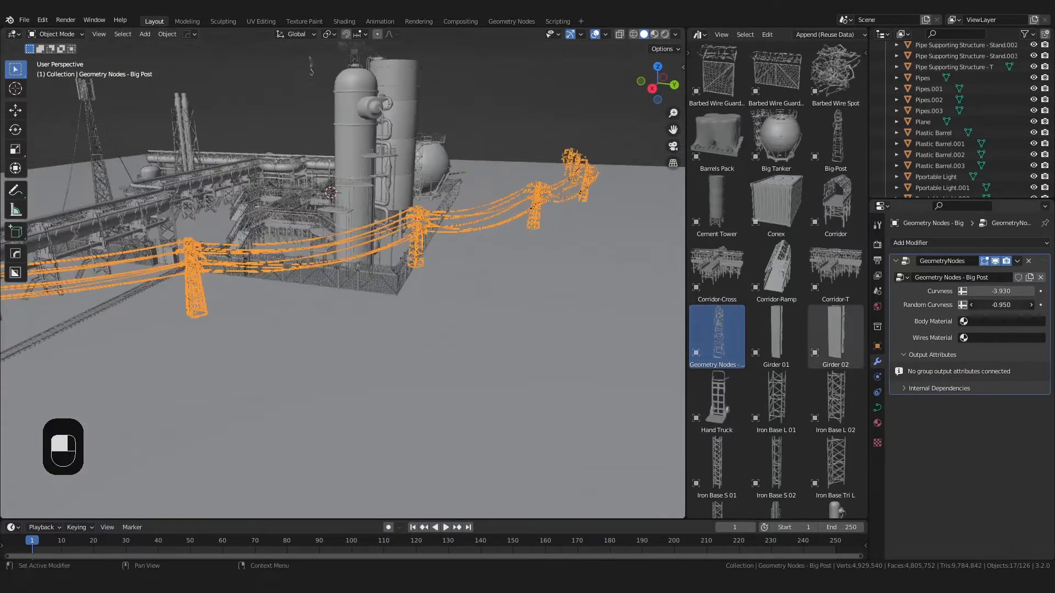
{"action": "left_click_drag", "start_coordinate": [1001, 304], "coordinate": [1009, 305]}
{"action": "left_click", "coordinate": [357, 347]}
{"action": "scroll", "coordinate": [363, 349], "scroll_direction": "down", "scroll_amount": 3}
{"action": "middle_click_drag", "start_coordinate": [363, 350], "coordinate": [395, 415]}
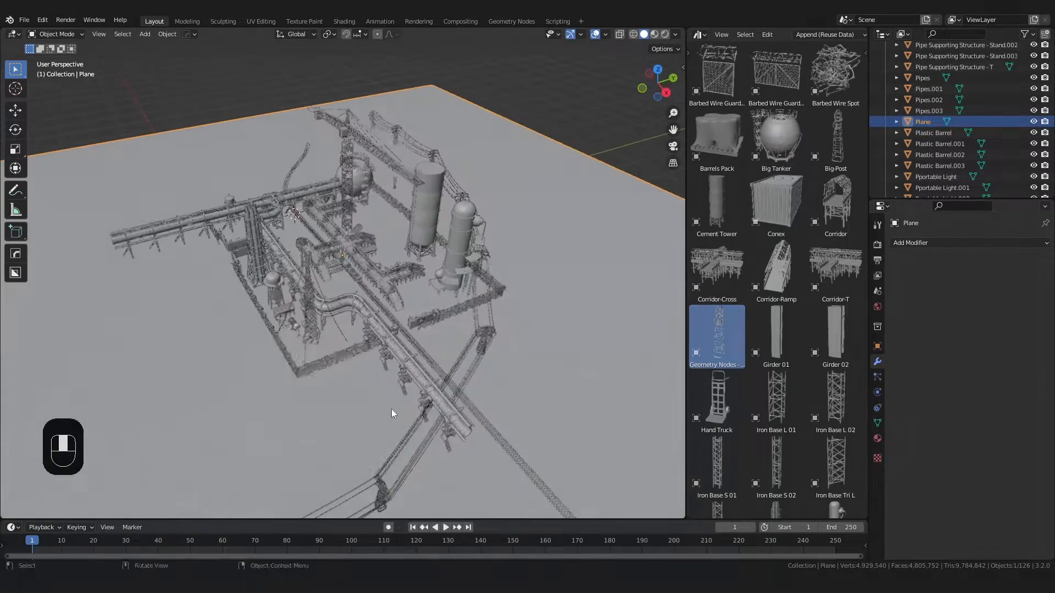
{"action": "scroll", "coordinate": [351, 421], "scroll_direction": "up", "scroll_amount": 5}
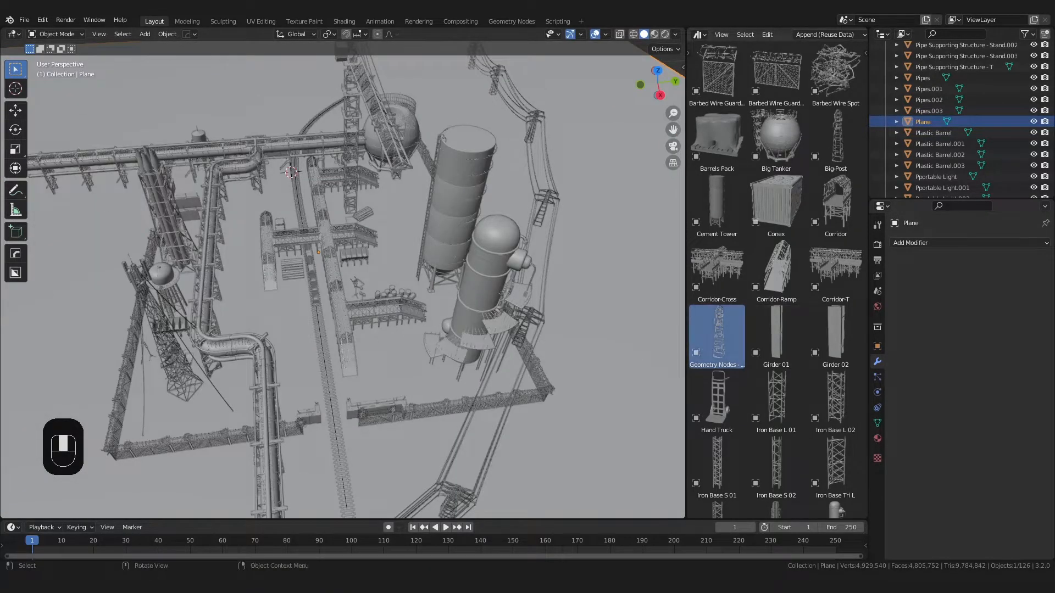